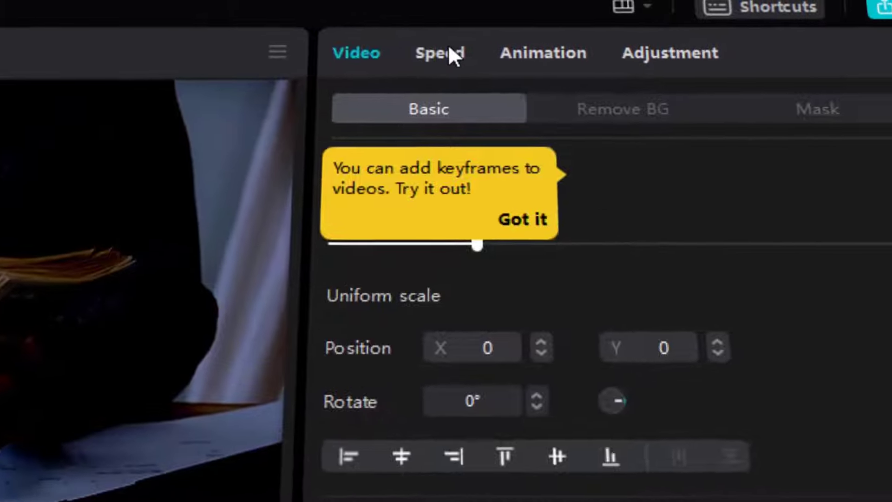
- Review the clip's Speed settings, then its in, out and combo animation options
click(481, 46)
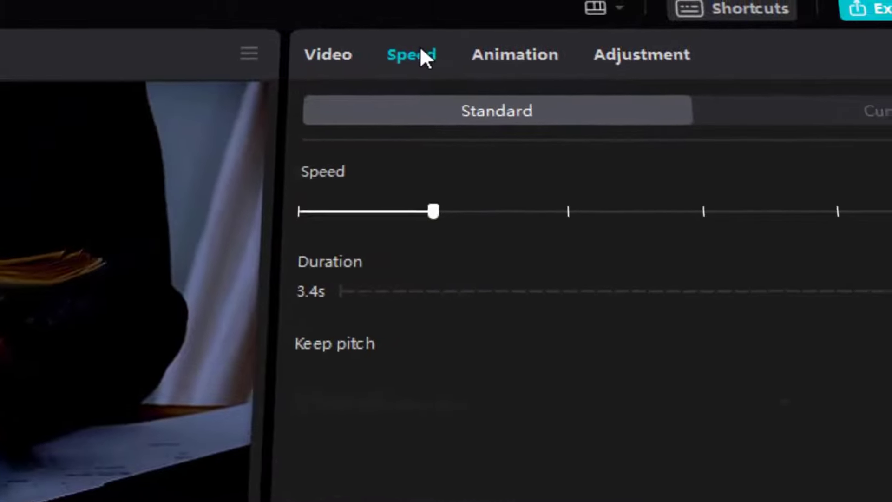
click(445, 60)
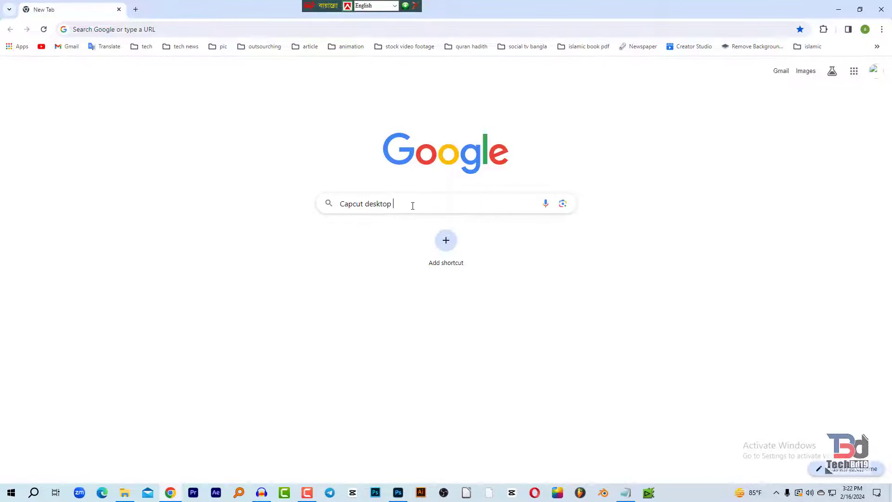
- Search 'Capcut desktop', open capcut.com and download the free CapCut installer
key(Return)
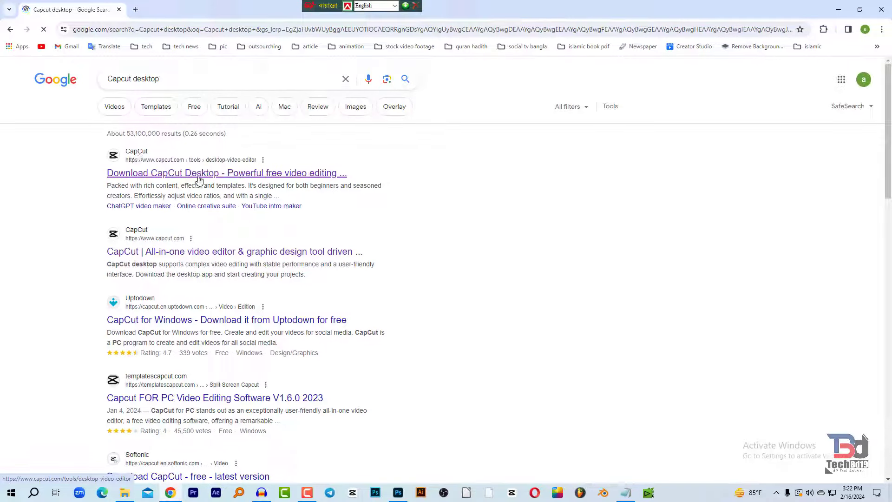
click(289, 181)
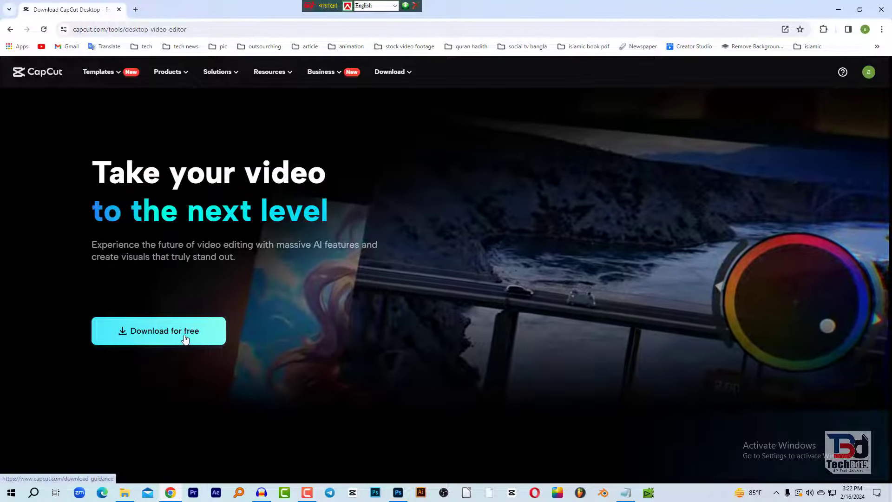
click(181, 338)
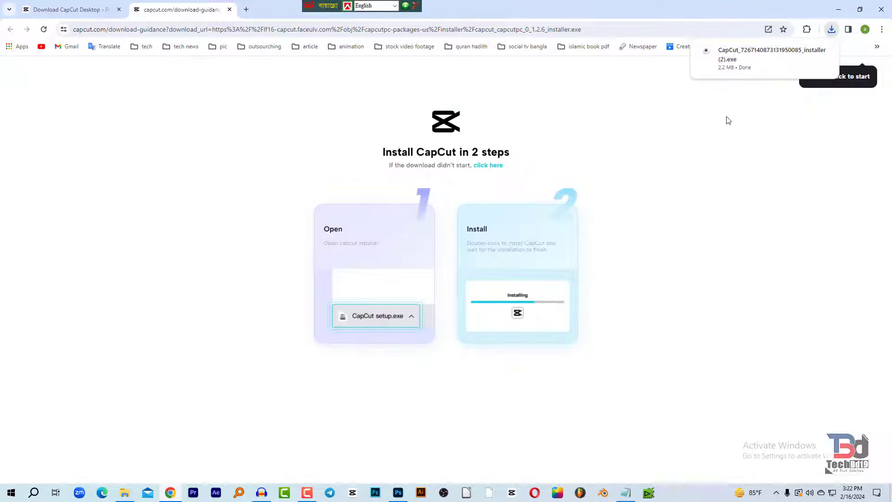
click(832, 31)
- Run the downloaded CapCut installer from Downloads, then stop and close the installation
click(799, 70)
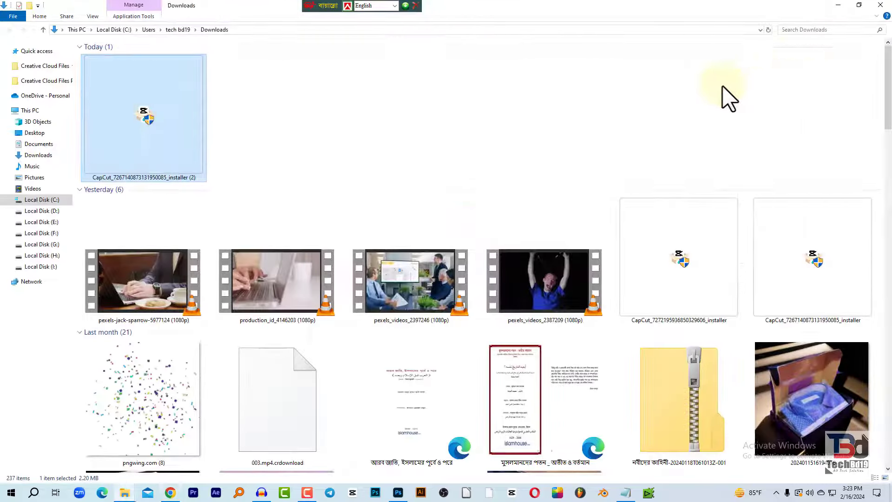
right_click(168, 118)
click(205, 125)
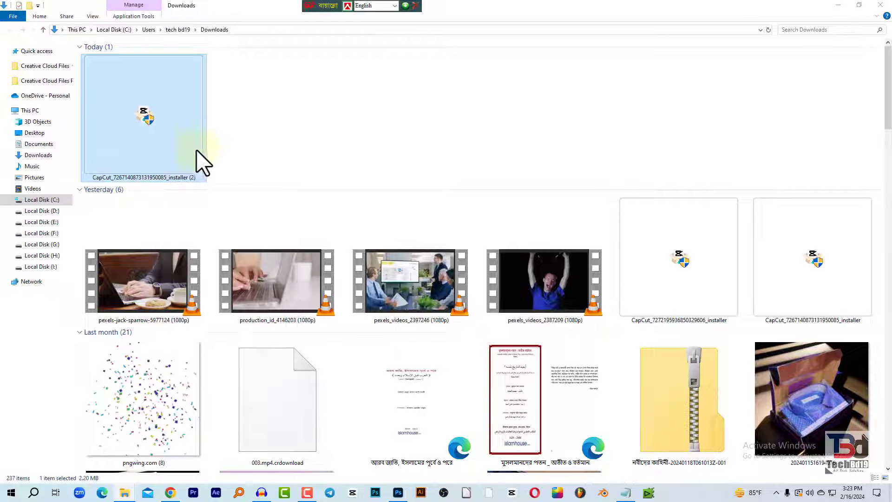
click(579, 338)
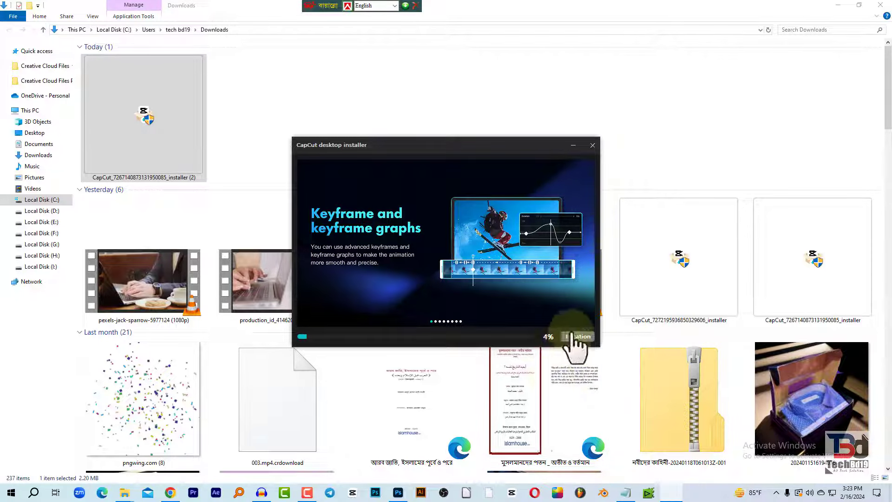
click(592, 146)
click(461, 277)
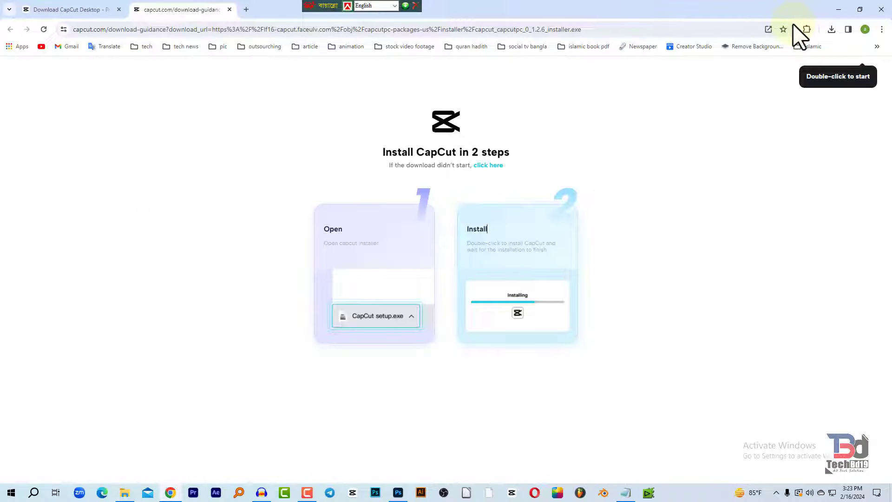
- Close Chrome, refresh the desktop and bring up CapCut's TikTok, QR, Facebook and Google sign-in choices
click(882, 9)
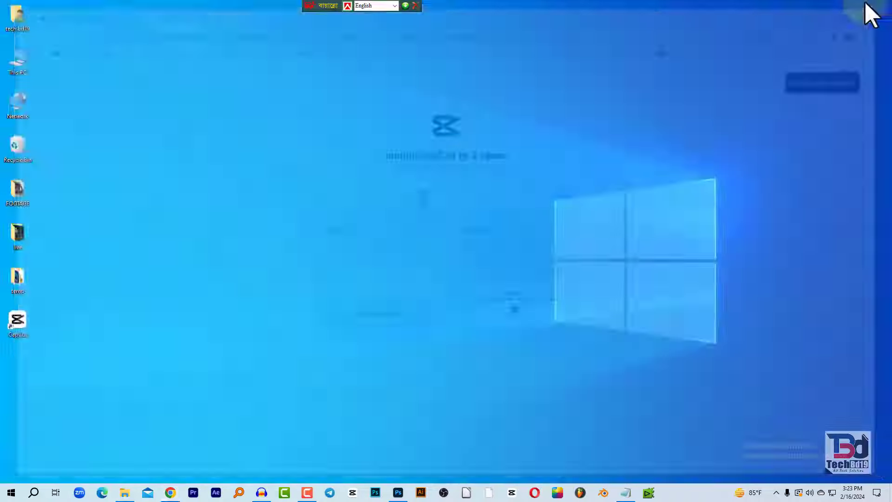
right_click(218, 202)
click(244, 227)
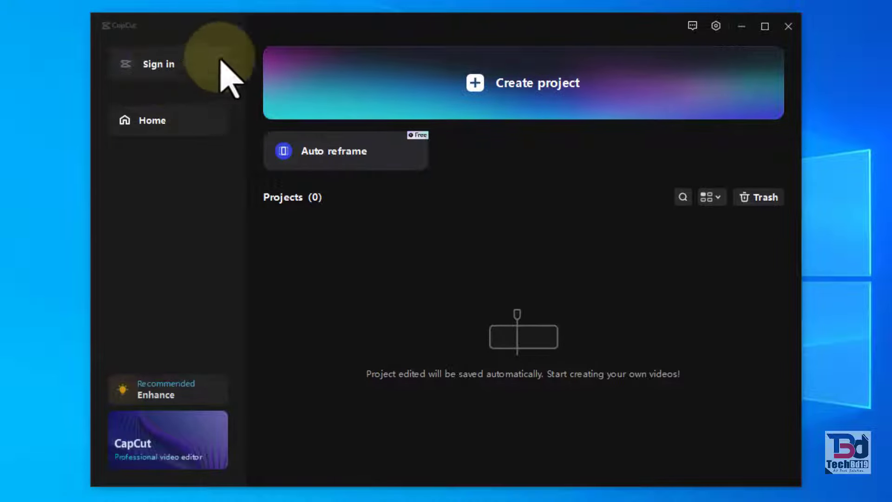
click(168, 72)
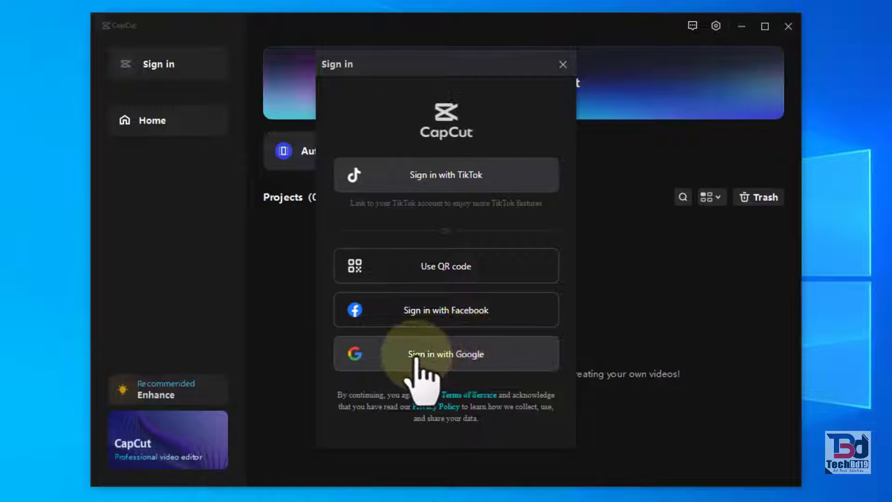
- Sign in to CapCut with the Google account, cancel the 'Open CapCut?' prompt and close Chrome
click(453, 358)
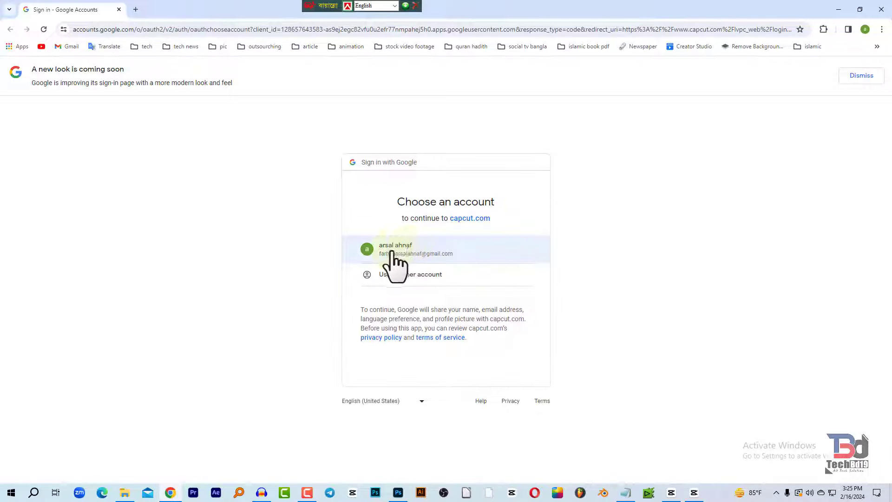
click(424, 253)
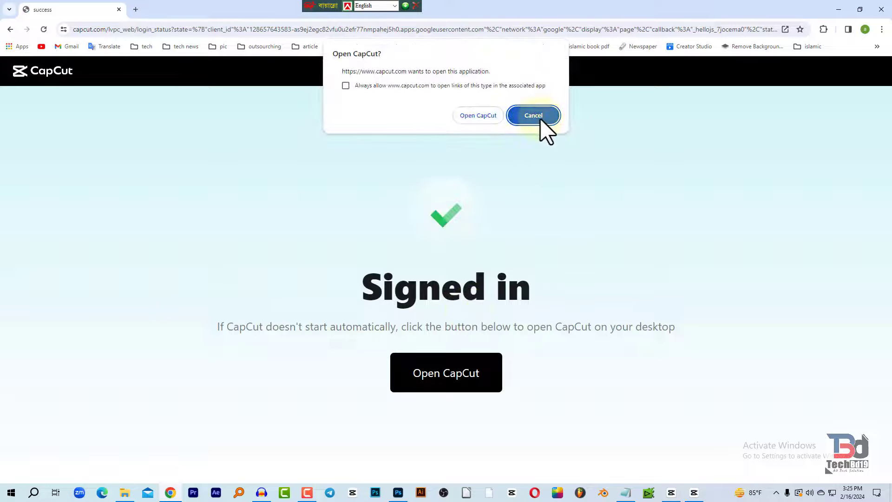
click(541, 120)
click(882, 9)
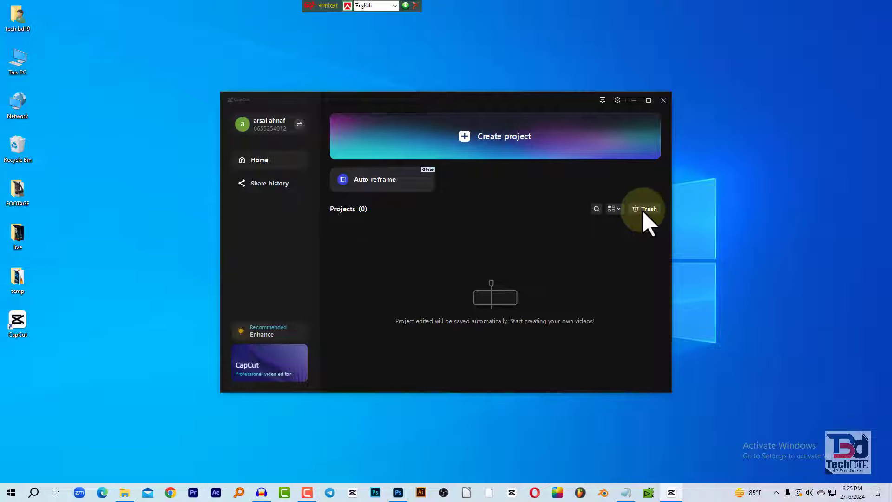
- Create a new empty CapCut project, 0216, from the home screen
click(618, 100)
click(620, 102)
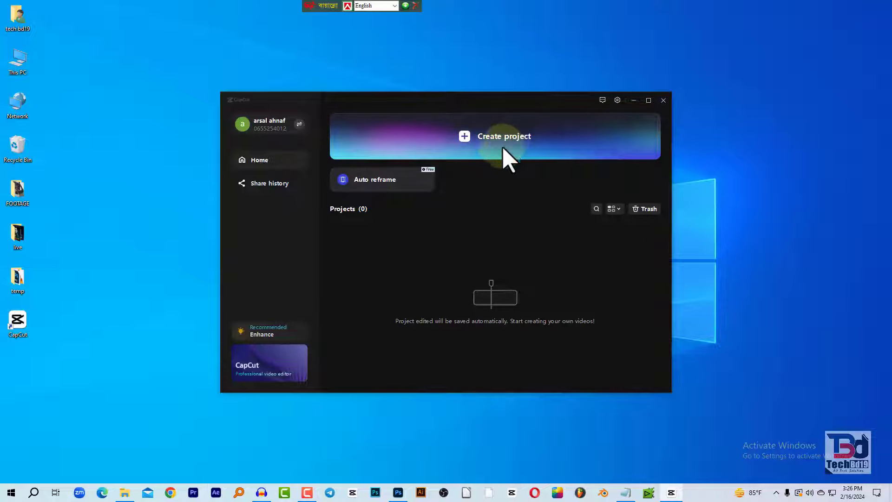
click(479, 142)
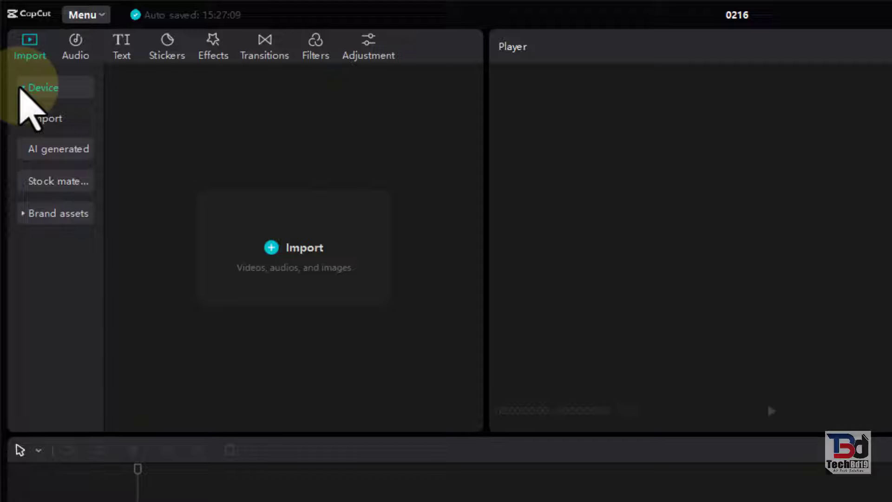
- Import 126558 (Original) by dragging, then the other seven FOOTAGE files through the file picker
click(21, 87)
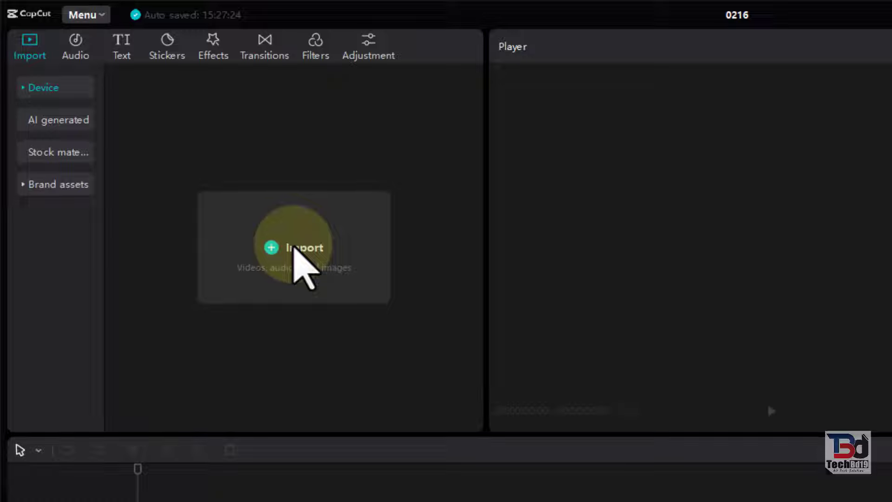
click(294, 248)
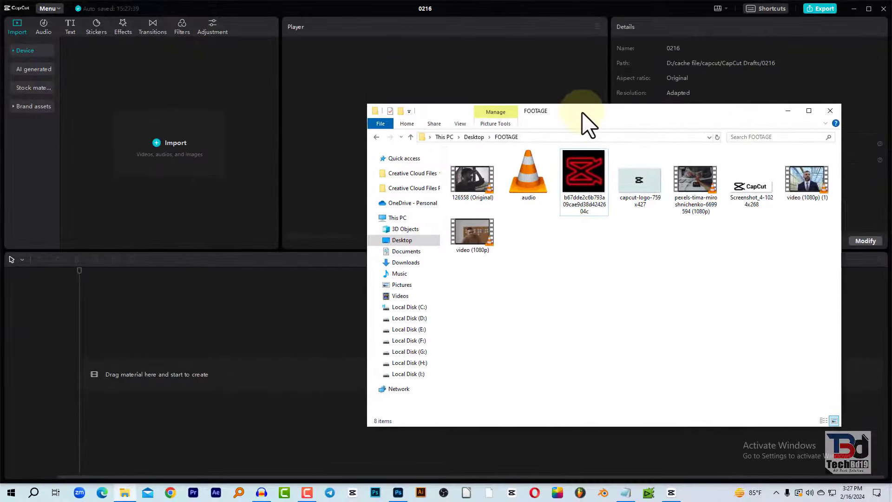
mouse_move(472, 181)
mouse_down()
mouse_move(170, 167)
mouse_move(156, 131)
mouse_up()
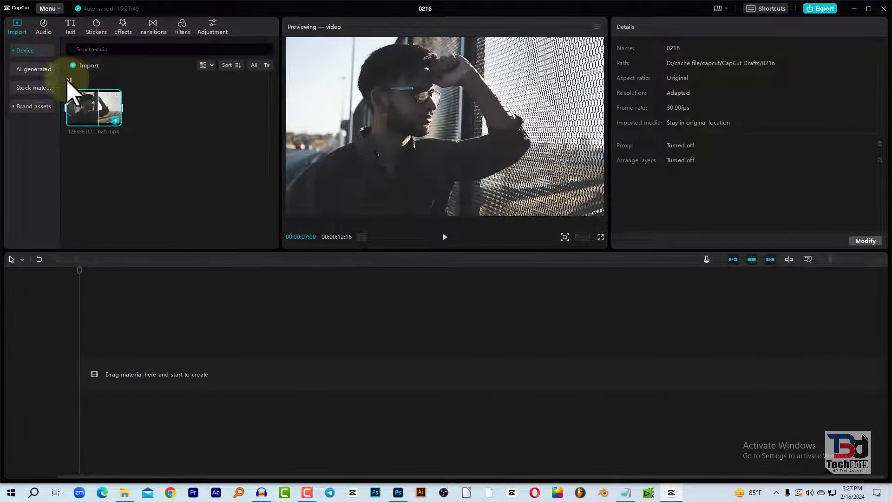
click(88, 66)
drag(701, 153, 281, 93)
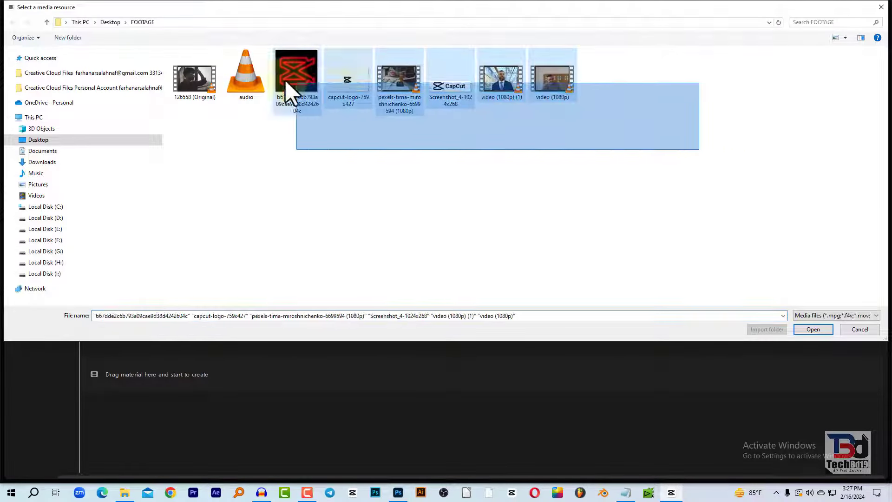
click(813, 330)
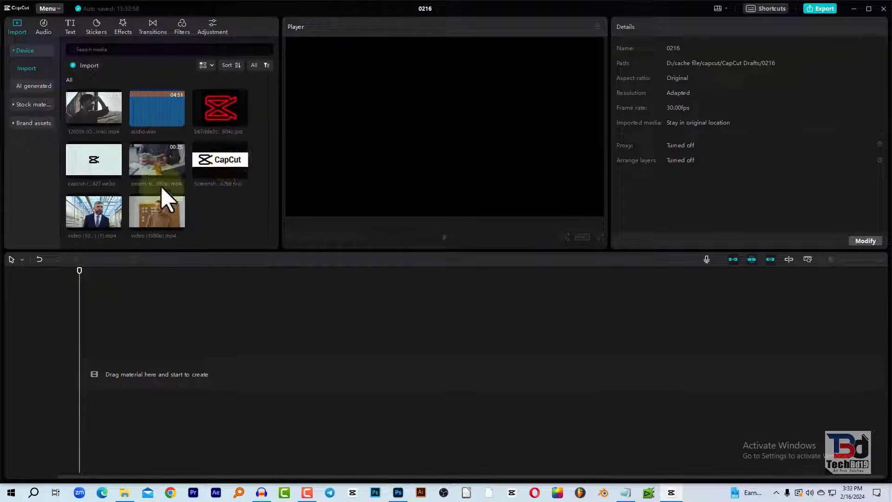
- Preview audio.wav, add it to the timeline as an audio track, and move the playhead to about 0:29
click(152, 120)
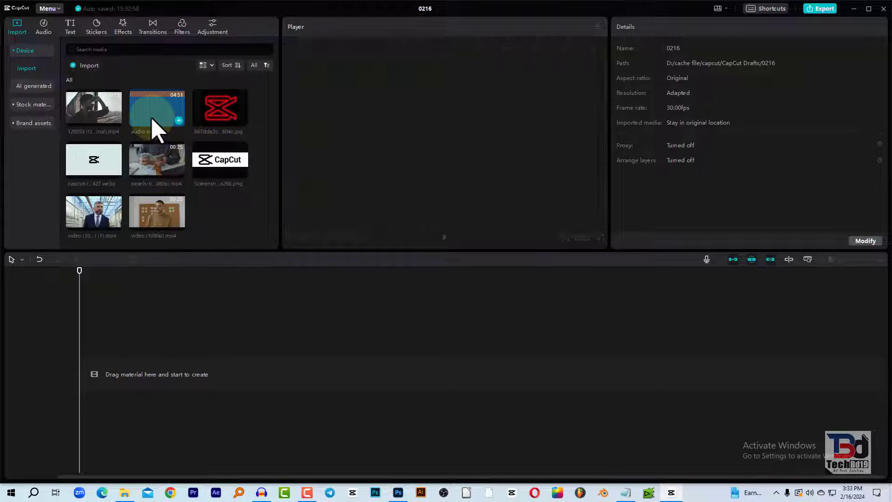
click(155, 107)
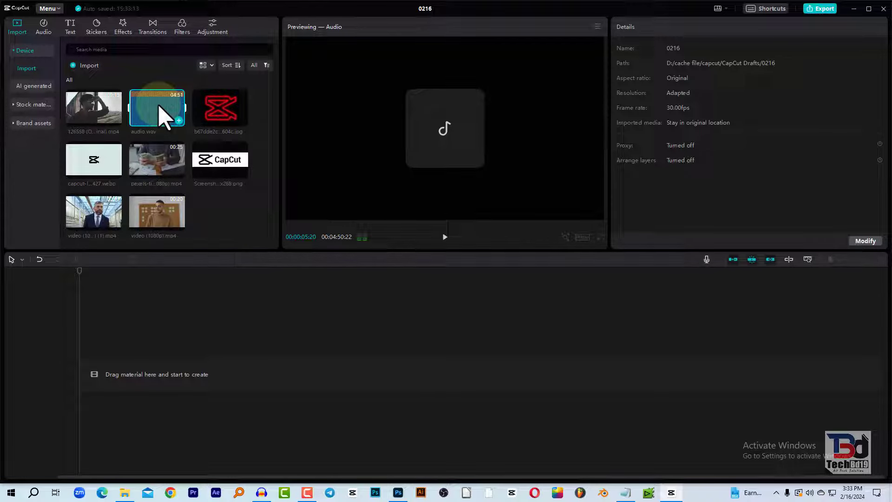
drag(163, 114, 64, 412)
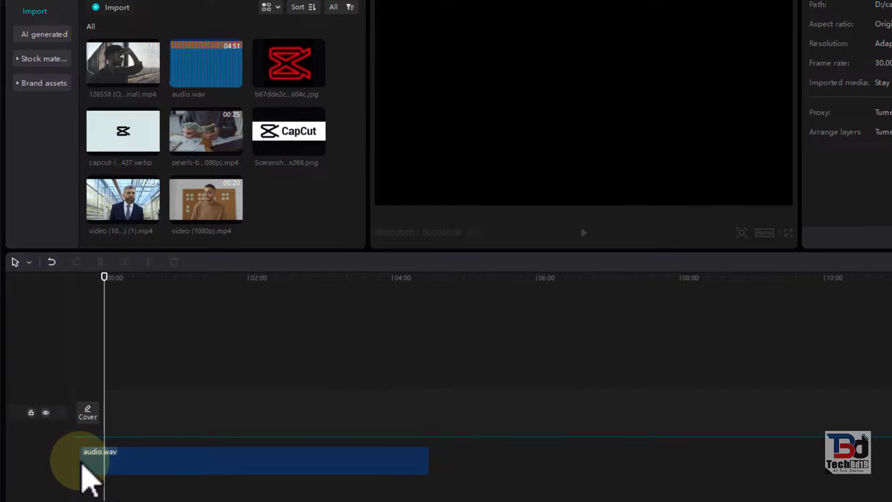
drag(83, 464, 79, 464)
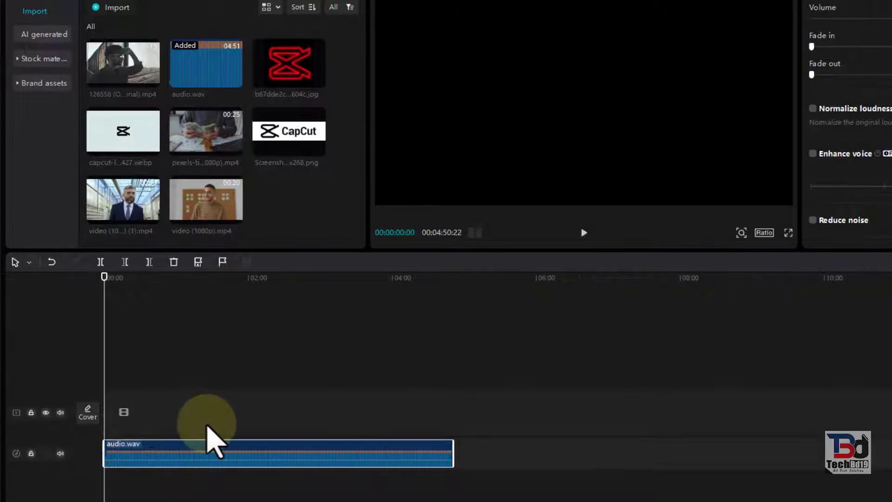
key(ctrl+z)
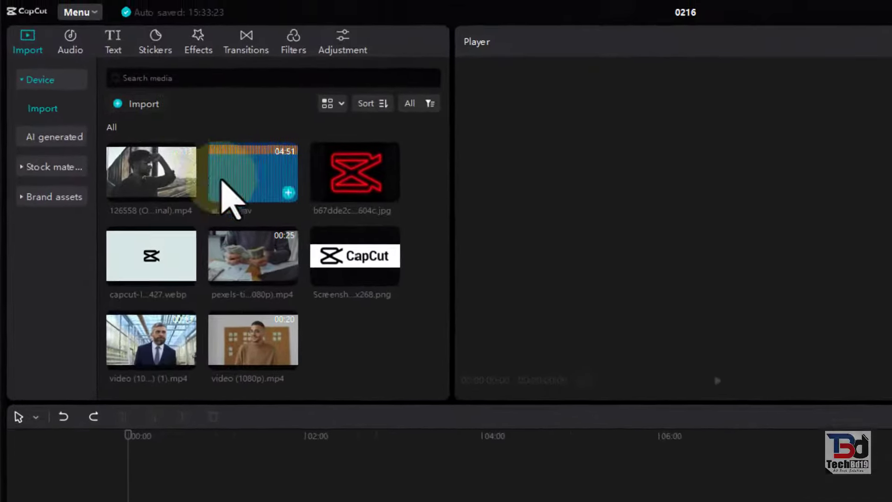
click(259, 175)
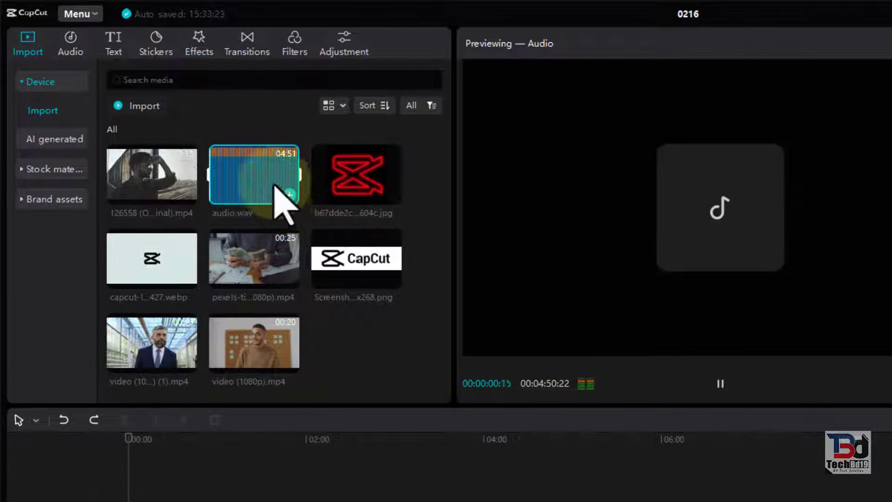
click(743, 387)
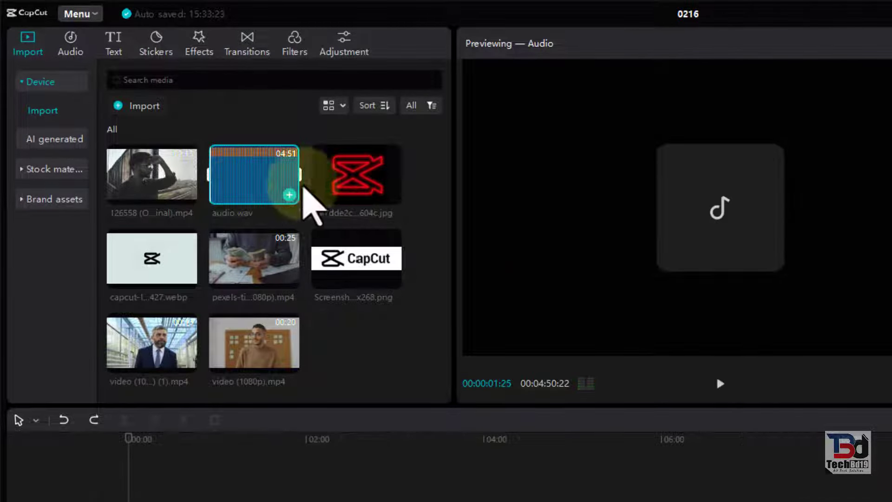
drag(274, 181, 281, 498)
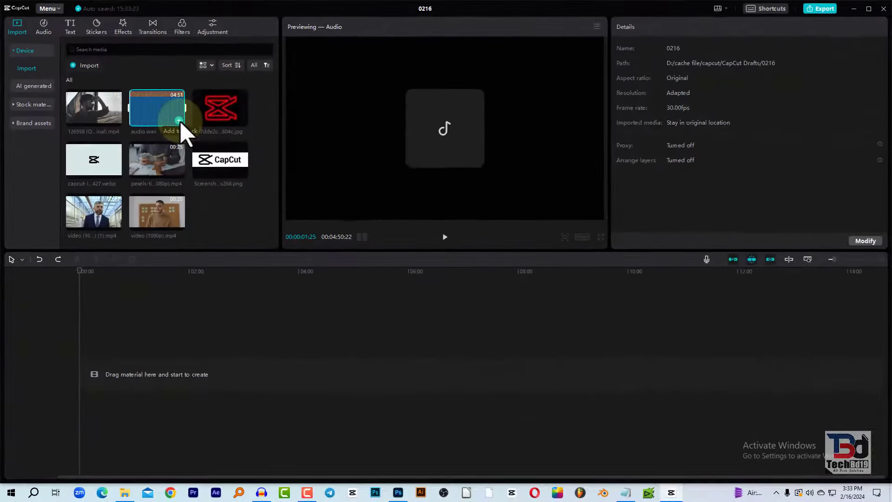
click(179, 121)
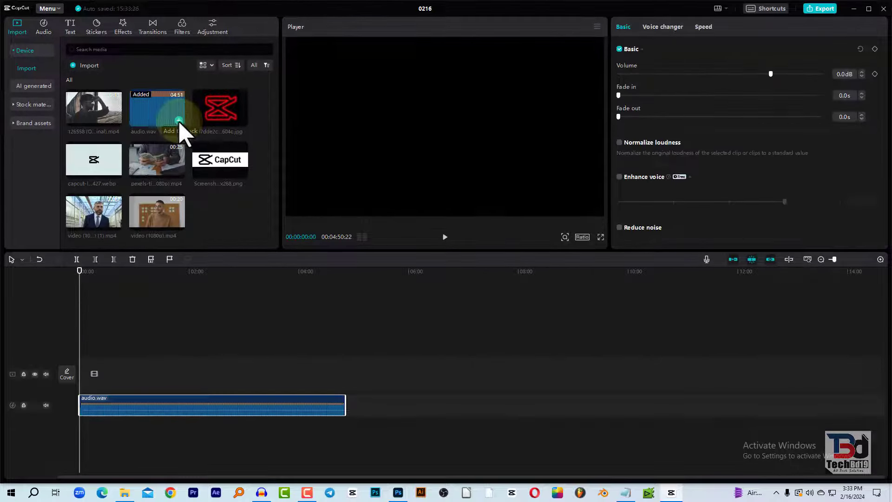
click(107, 279)
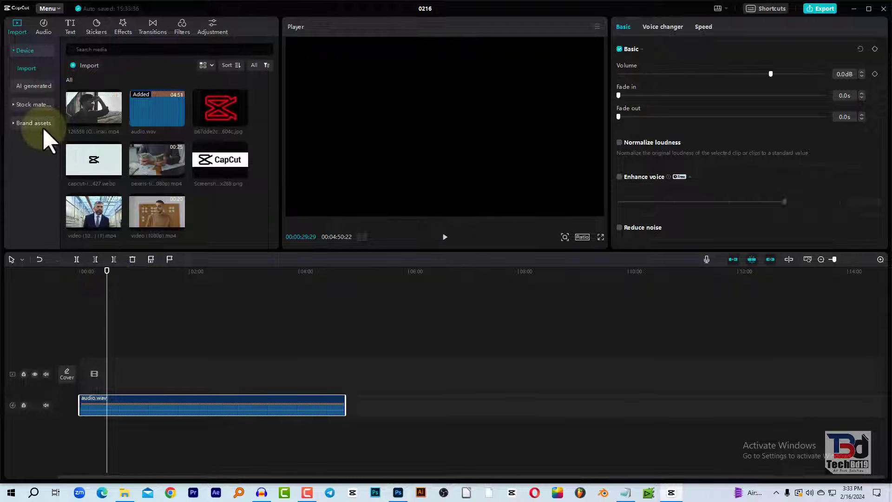
mouse_move(93, 116)
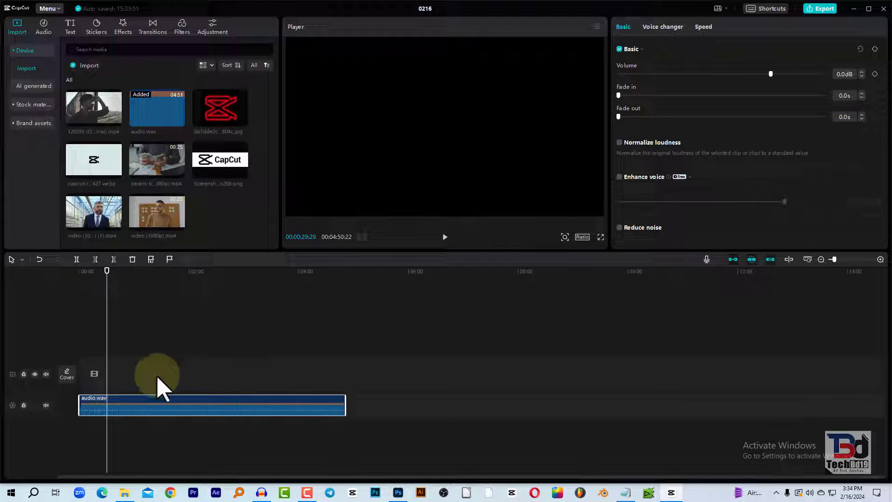
drag(103, 278, 79, 300)
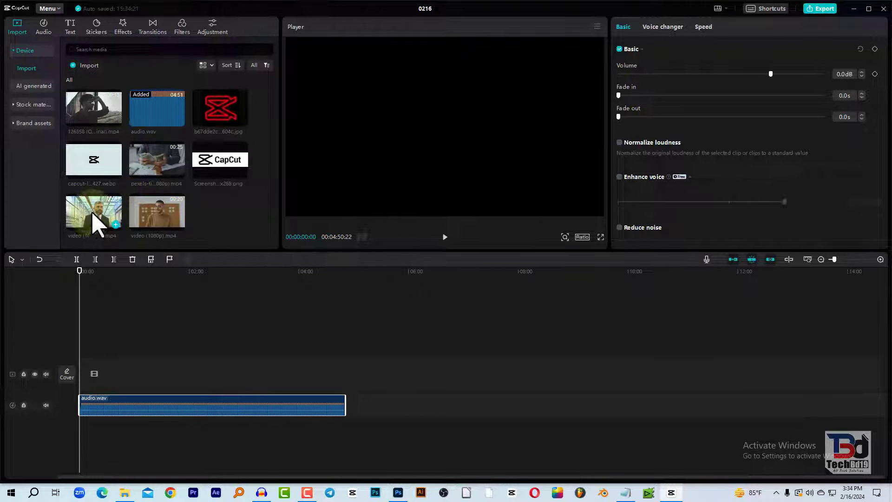
- Place video (1080p) (1).mp4 of the suited man on the main track above the audio
mouse_move(116, 232)
mouse_down()
mouse_move(79, 381)
mouse_move(90, 386)
mouse_up()
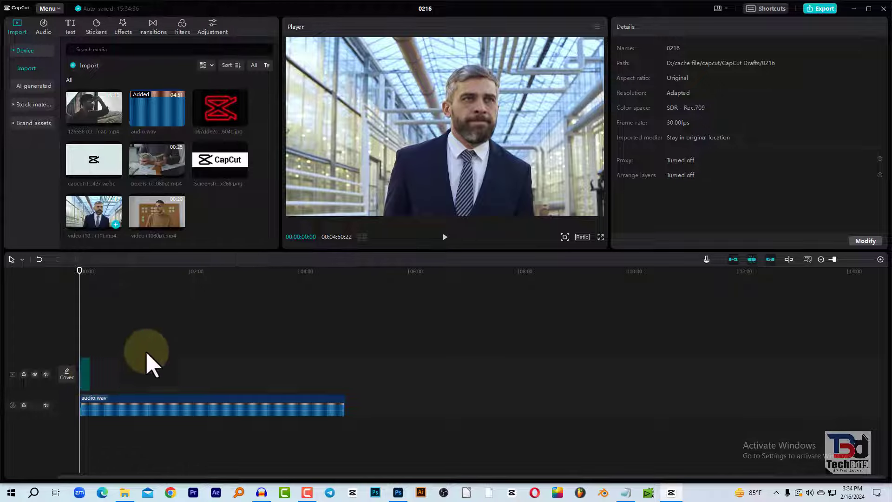
click(582, 236)
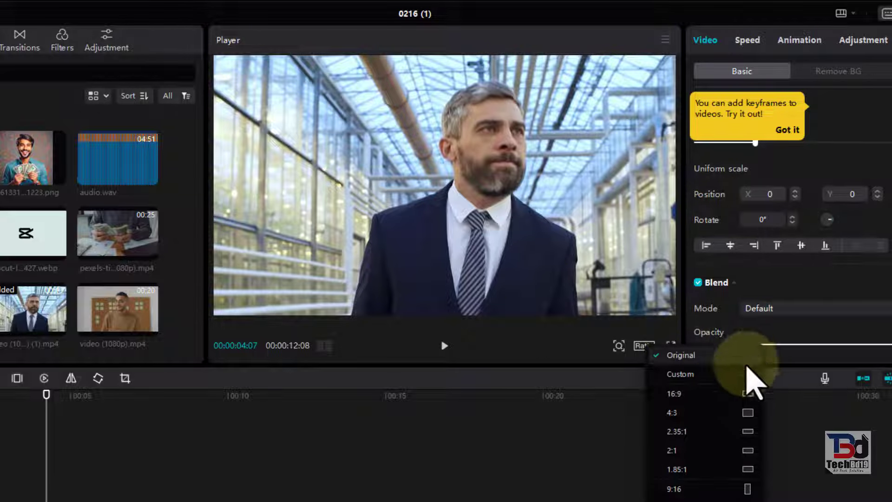
- Choose 16:9 from the Ratio dropdown under the player
click(706, 391)
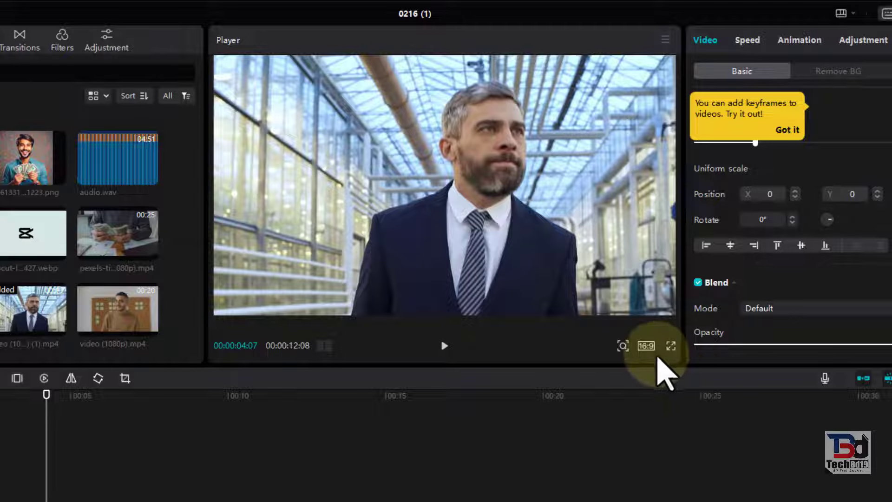
click(647, 347)
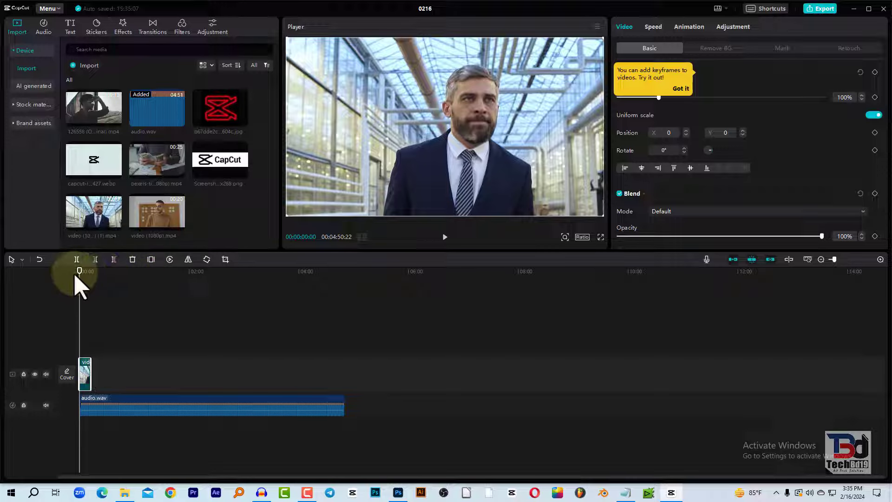
drag(80, 286, 76, 279)
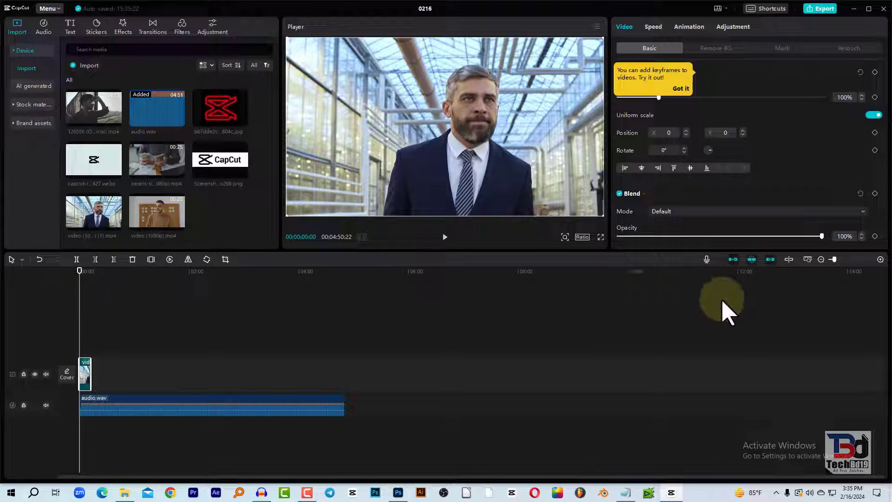
click(328, 409)
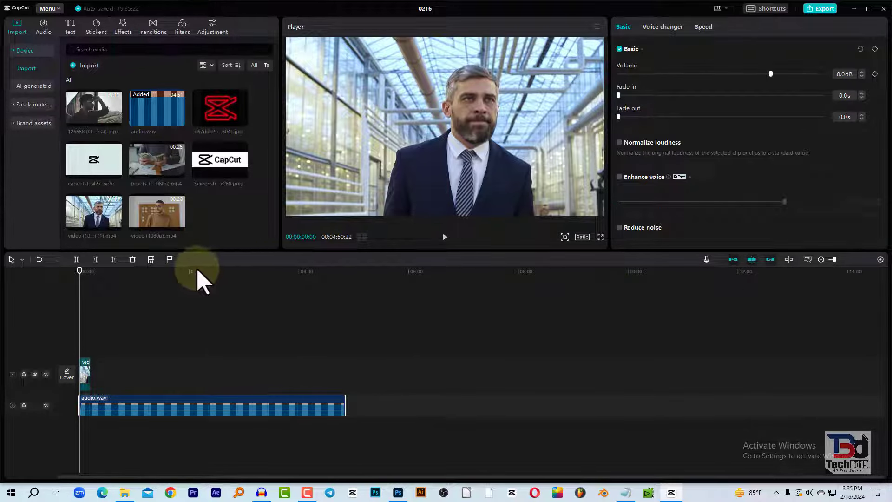
mouse_move(81, 285)
mouse_down()
mouse_move(345, 310)
mouse_move(328, 320)
mouse_up()
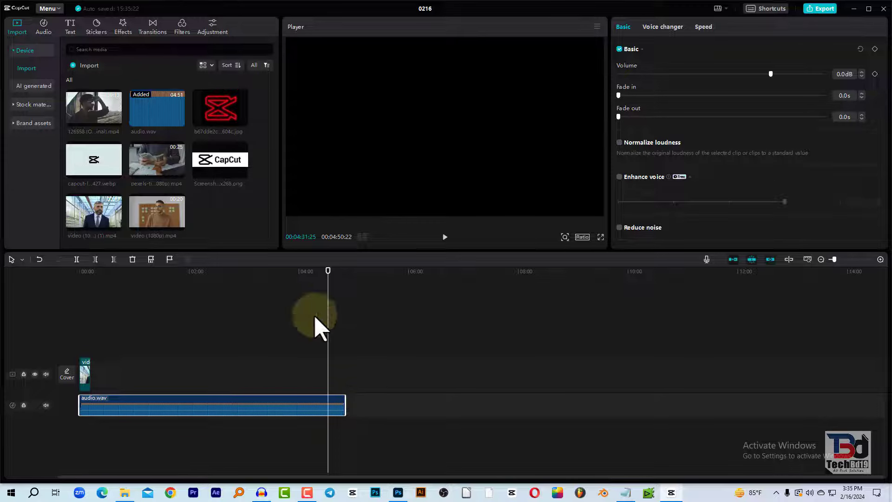
drag(317, 271, 254, 271)
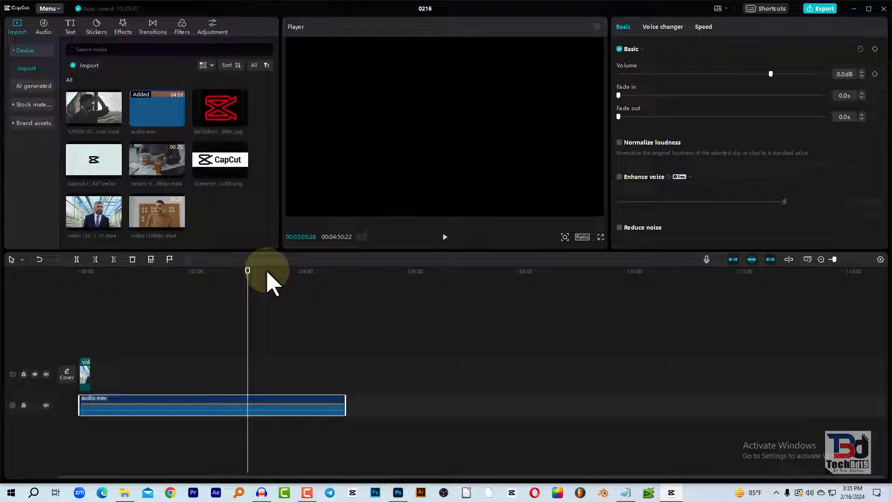
drag(268, 274, 339, 294)
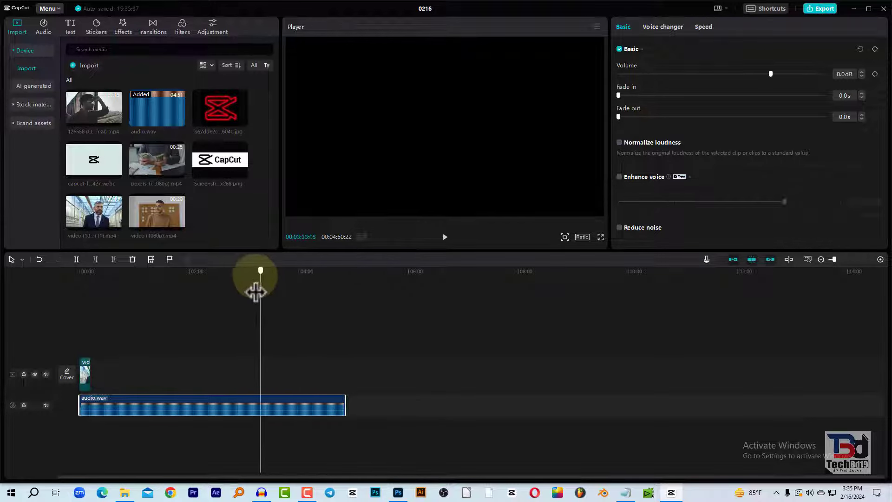
drag(347, 295, 238, 292)
mouse_move(179, 278)
mouse_down()
mouse_move(341, 296)
mouse_move(329, 297)
mouse_up()
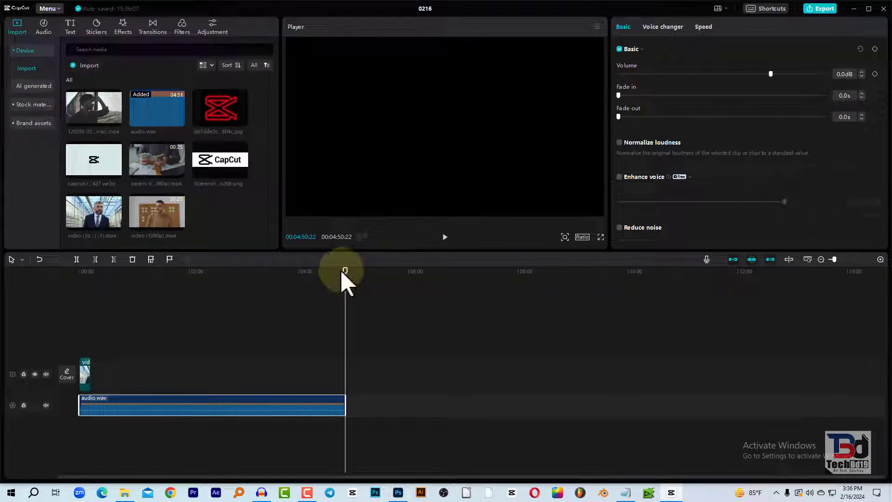
drag(345, 278, 2, 288)
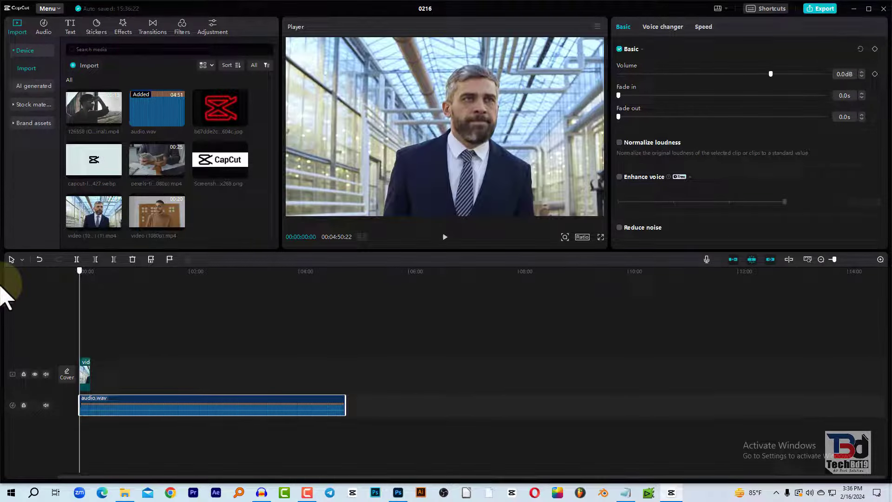
click(83, 370)
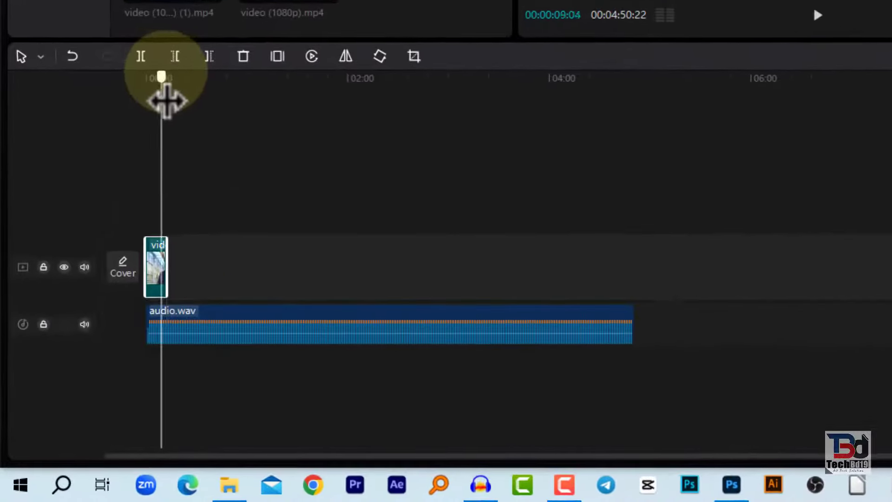
drag(146, 93, 167, 105)
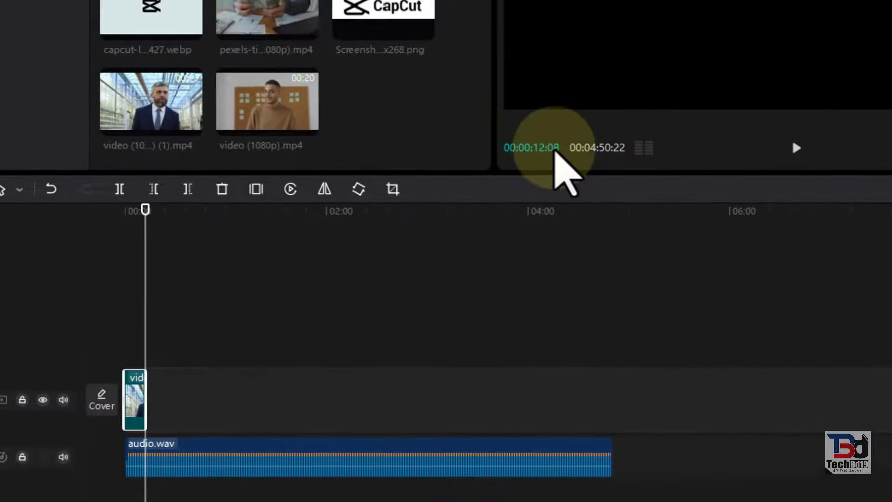
drag(144, 228, 122, 230)
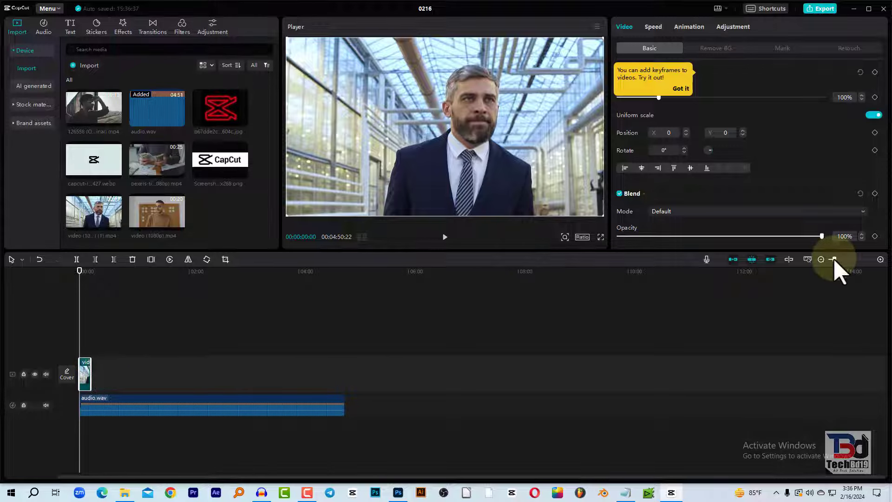
- Zoom the timeline in until it shows second ticks across the 12-second clip
click(881, 259)
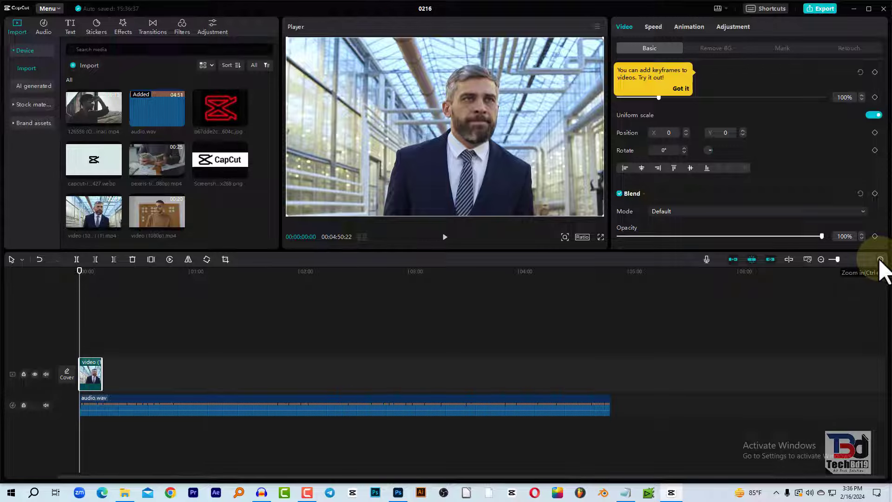
click(880, 260)
click(880, 260)
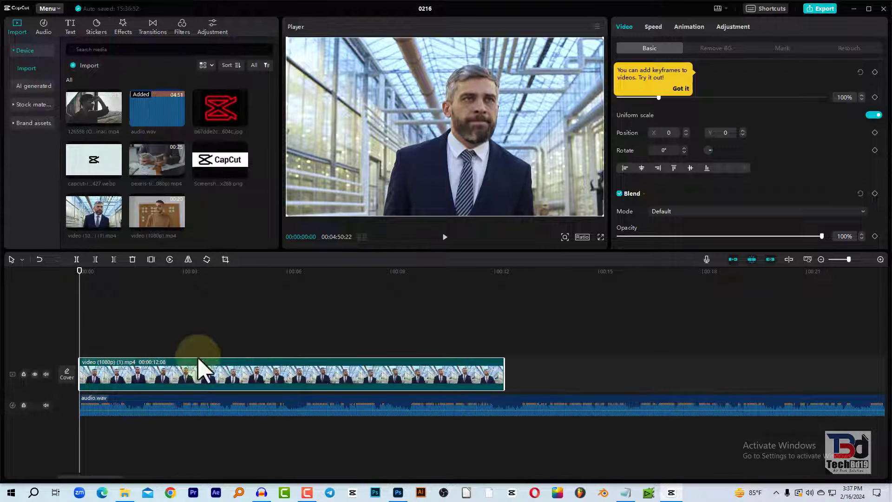
- Scrub the playhead to the 00:00:12:08 clip's end, return to the start and play it
mouse_move(80, 274)
mouse_down()
mouse_move(89, 283)
mouse_move(65, 288)
mouse_up()
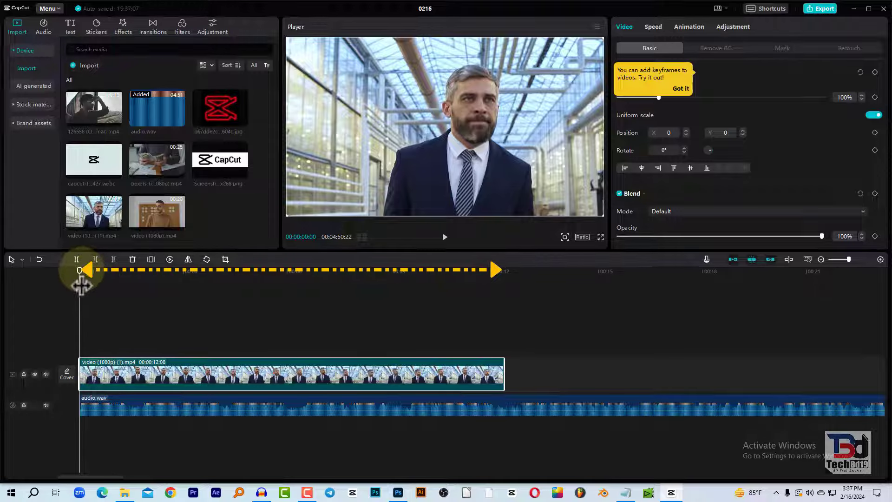
drag(82, 285, 508, 335)
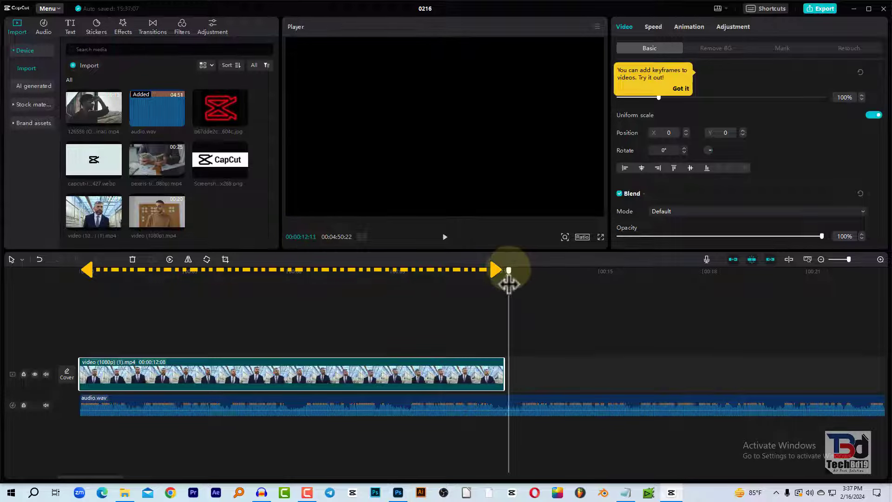
drag(508, 283, 80, 274)
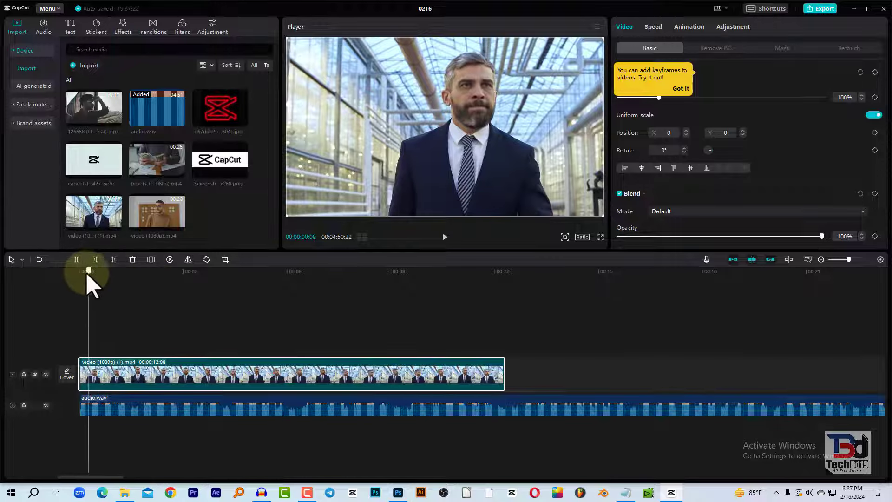
click(445, 237)
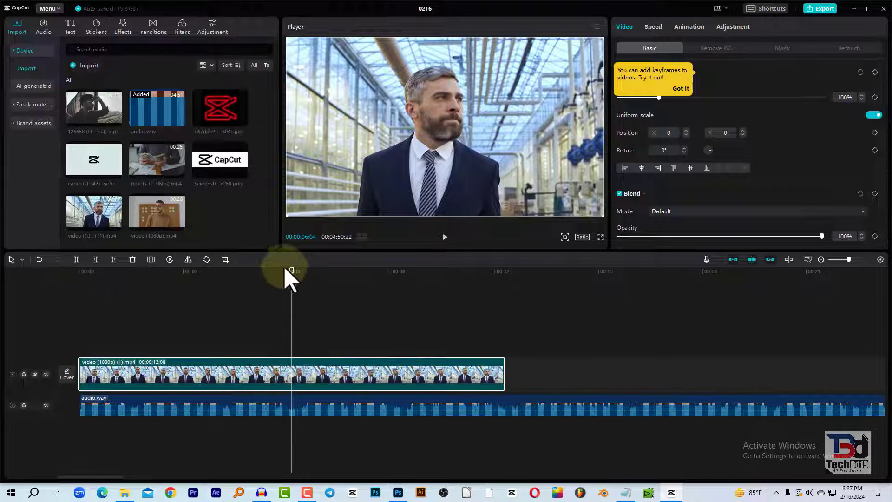
- Position the playhead at about 6 seconds and cut the greenhouse clip there
mouse_move(289, 272)
mouse_down()
mouse_move(303, 353)
mouse_move(295, 351)
mouse_up()
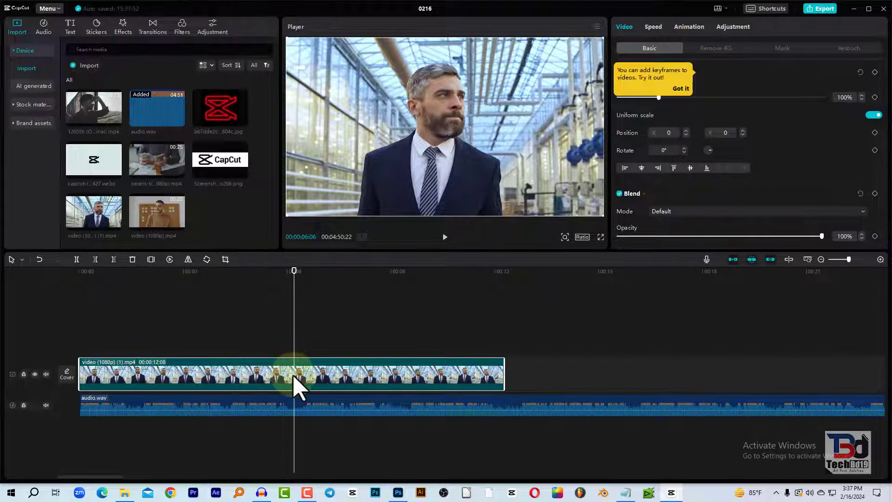
click(499, 273)
drag(499, 273, 293, 297)
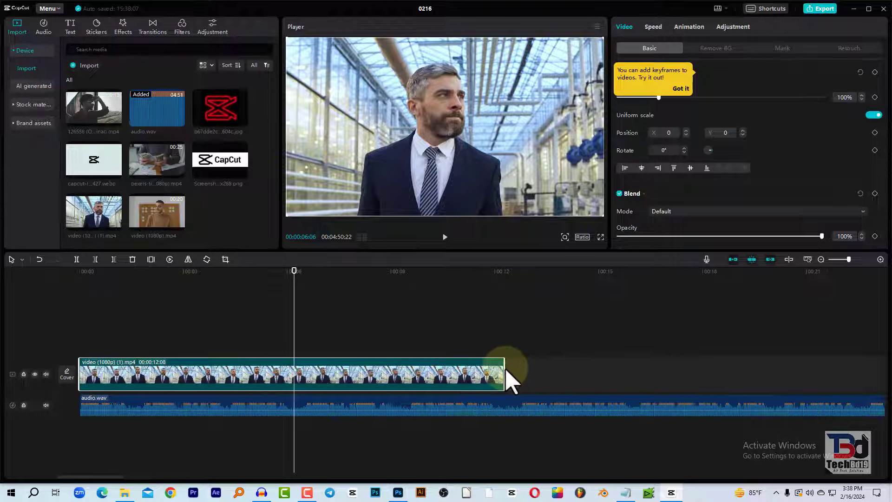
mouse_move(507, 370)
mouse_down()
mouse_move(292, 370)
mouse_move(528, 374)
mouse_up()
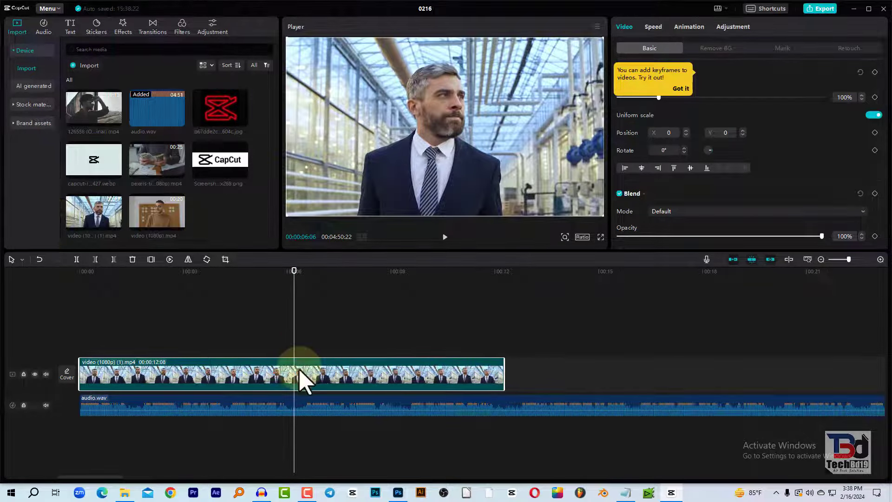
- Switch the timeline tool to Split mode and move the playhead back to 00:00:02:08
click(22, 260)
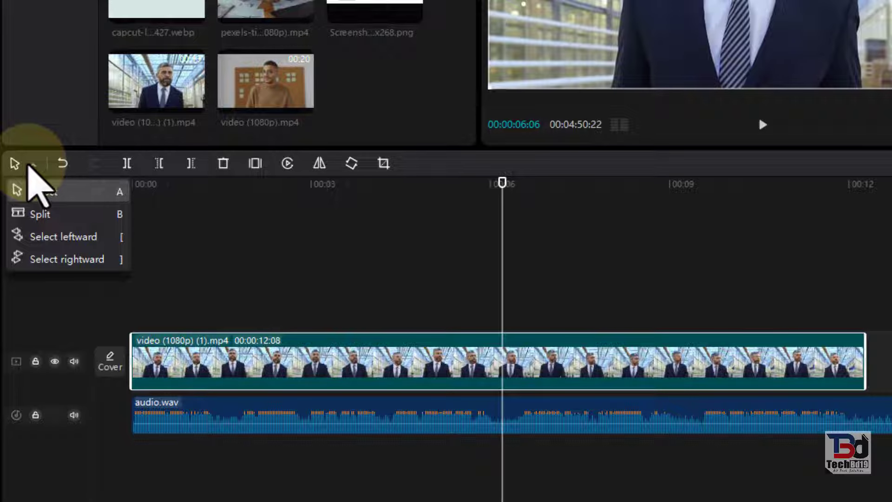
click(42, 215)
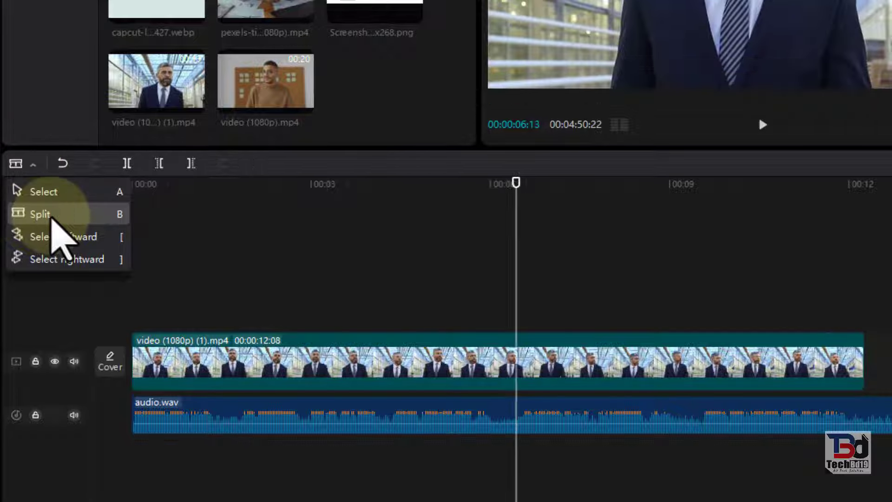
click(52, 220)
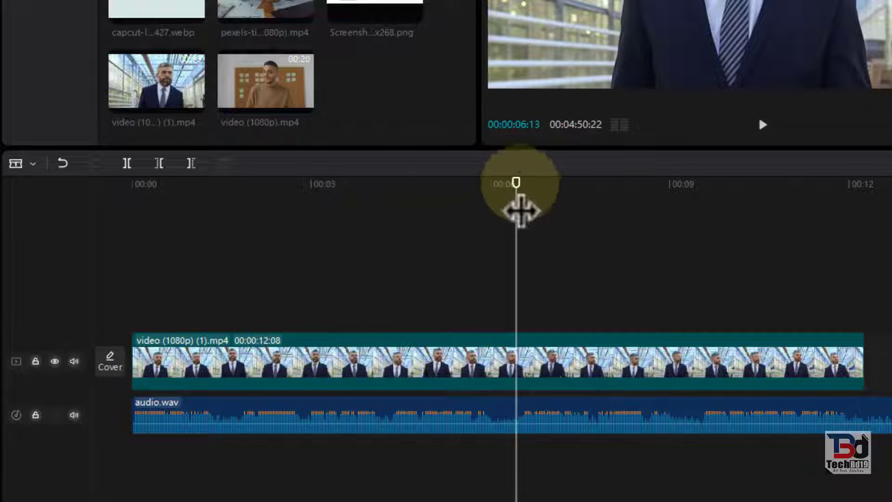
drag(518, 195, 490, 195)
drag(413, 182, 267, 184)
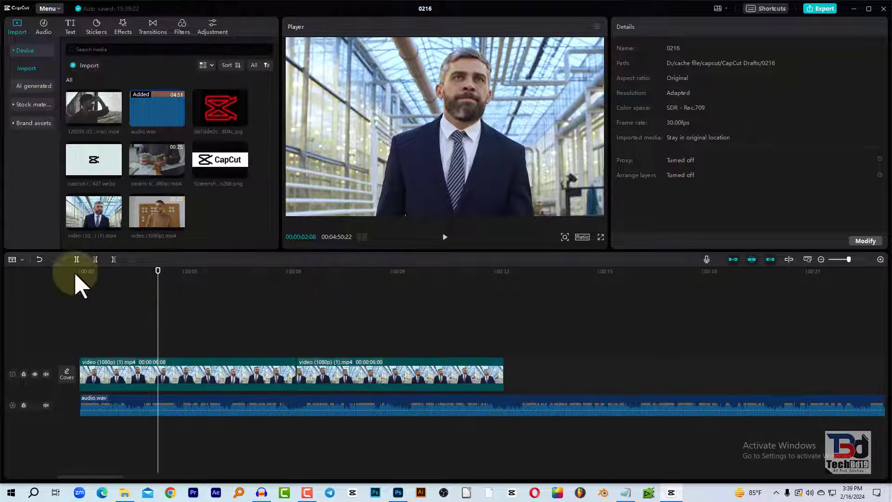
- Switch back to Select and delete the second 6:00 piece, keeping the 6:08 clip
click(21, 260)
click(28, 276)
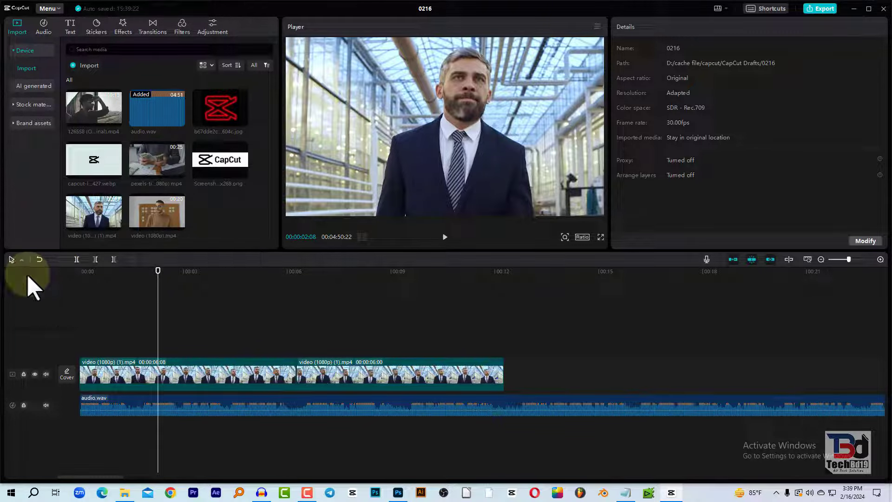
click(315, 377)
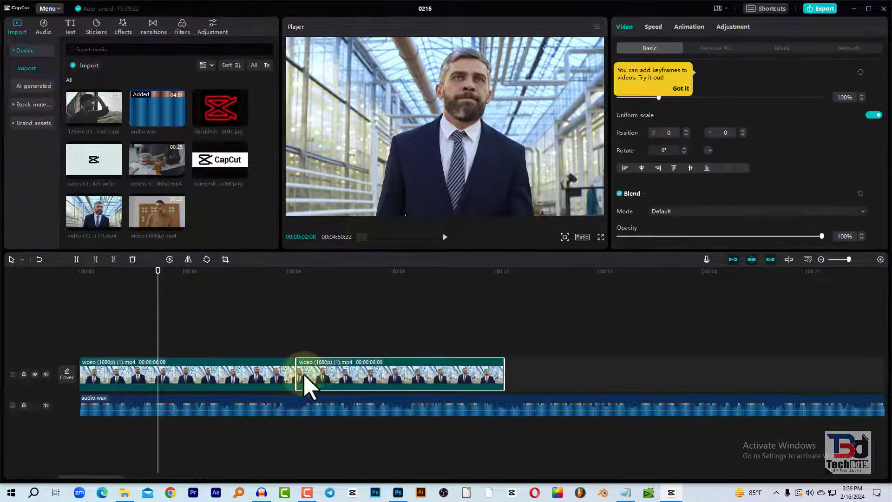
click(259, 382)
click(334, 380)
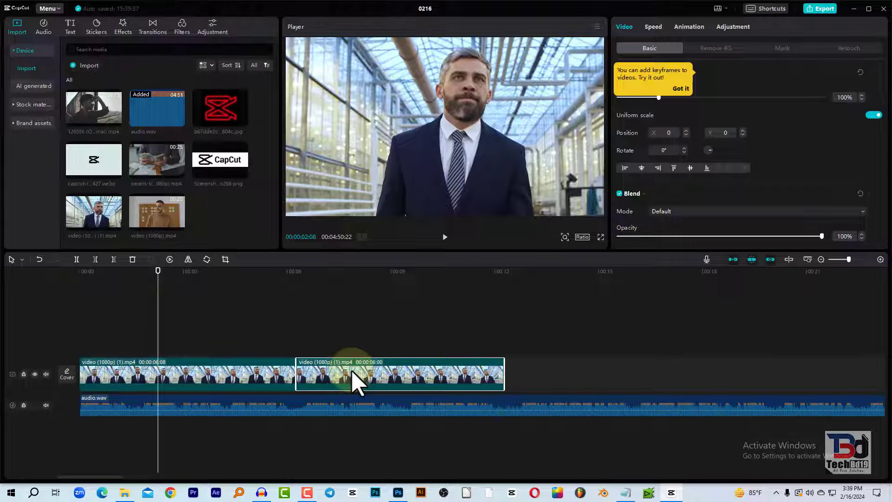
click(132, 259)
mouse_move(157, 273)
mouse_down()
mouse_move(58, 274)
mouse_move(288, 355)
mouse_move(212, 350)
mouse_up()
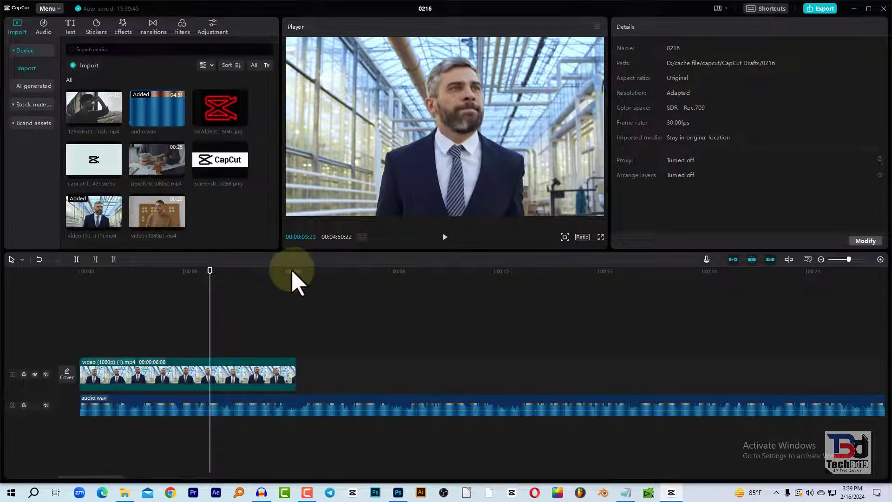
click(272, 278)
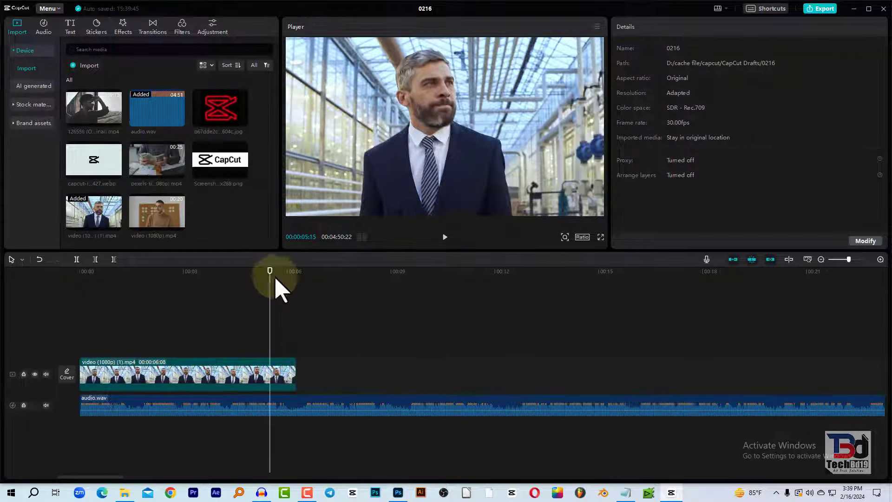
click(444, 237)
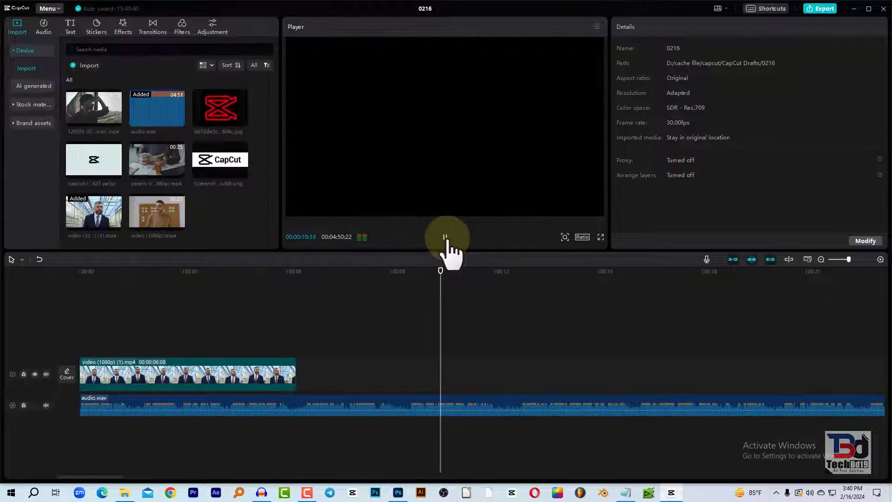
click(445, 237)
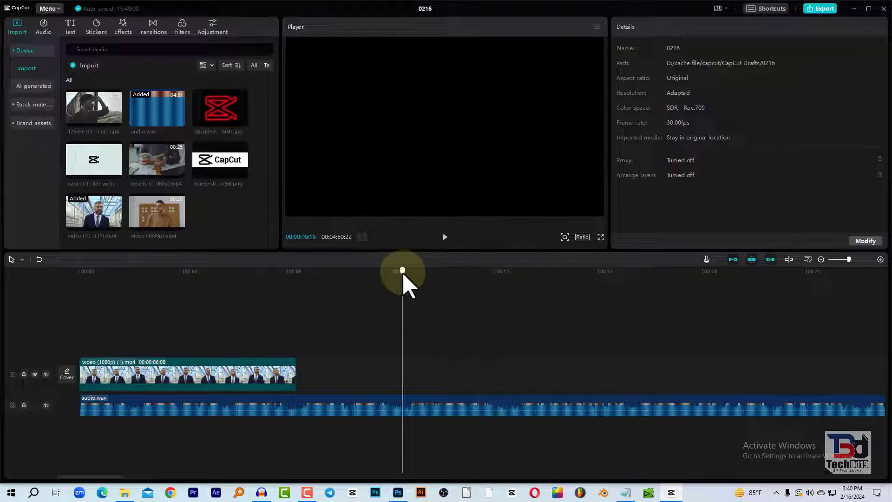
drag(403, 273, 406, 274)
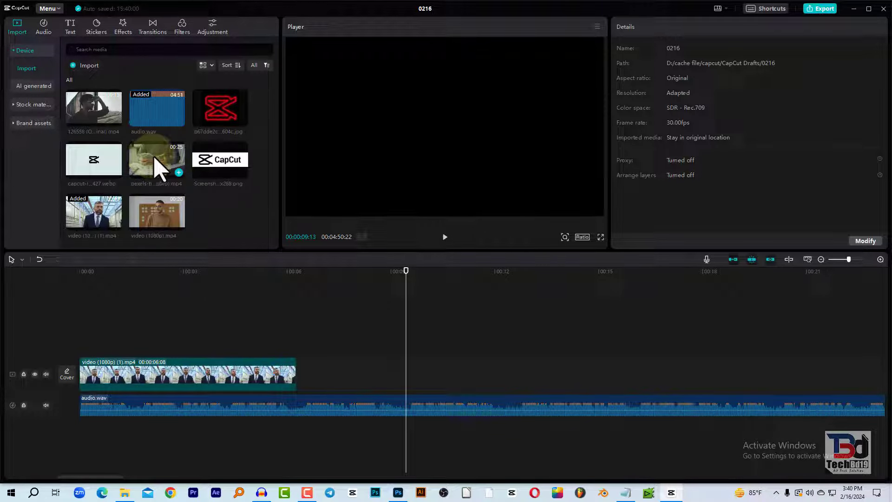
- Drop the 00:00:24:29 pexels money-counting clip right after the 6:08 clip and select it
drag(152, 158, 308, 384)
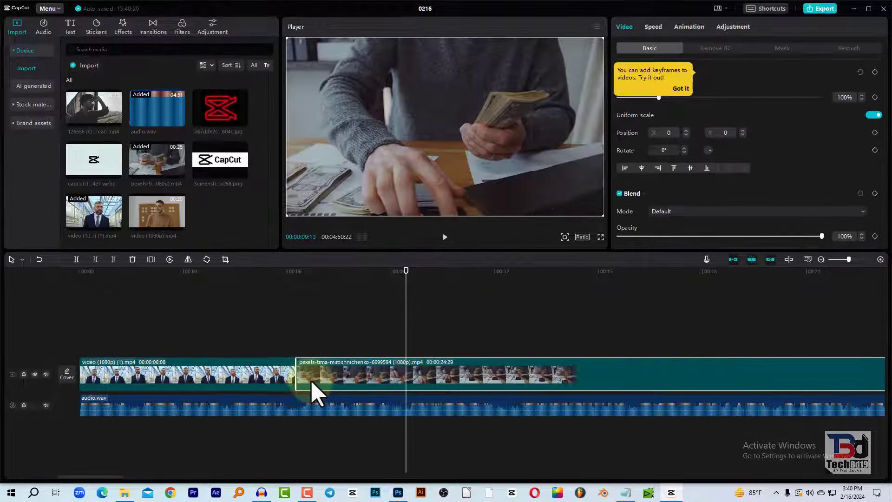
click(194, 404)
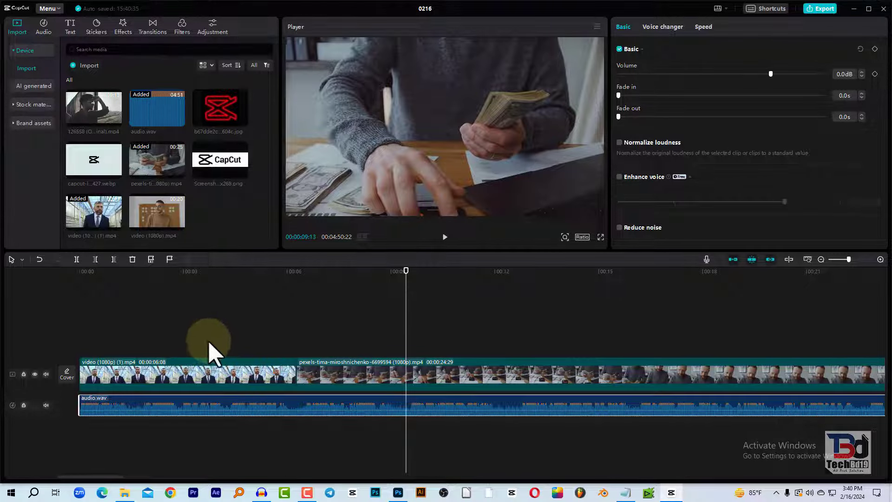
click(314, 378)
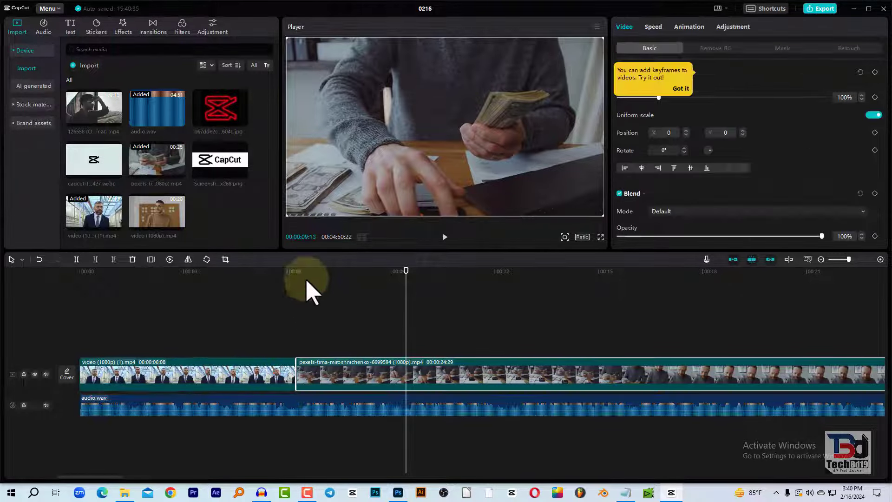
click(300, 272)
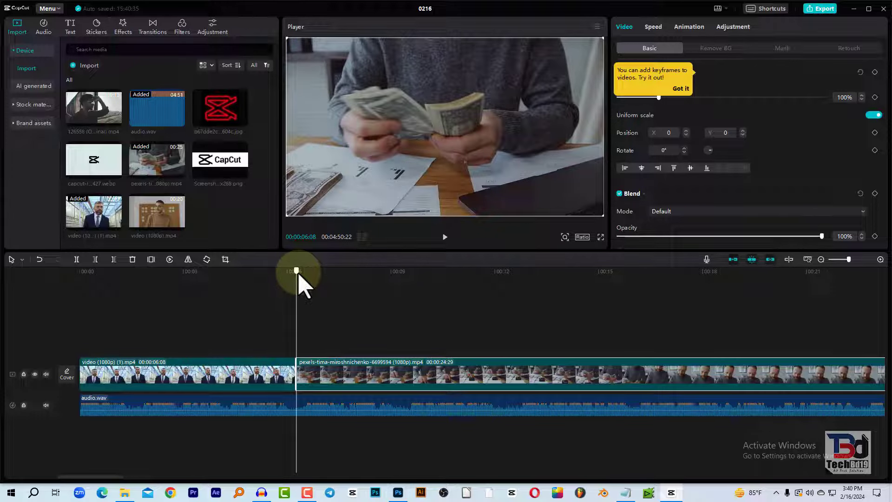
- Move the playhead to about 9 seconds, test-split the money-counting clip, then undo
drag(299, 274, 403, 305)
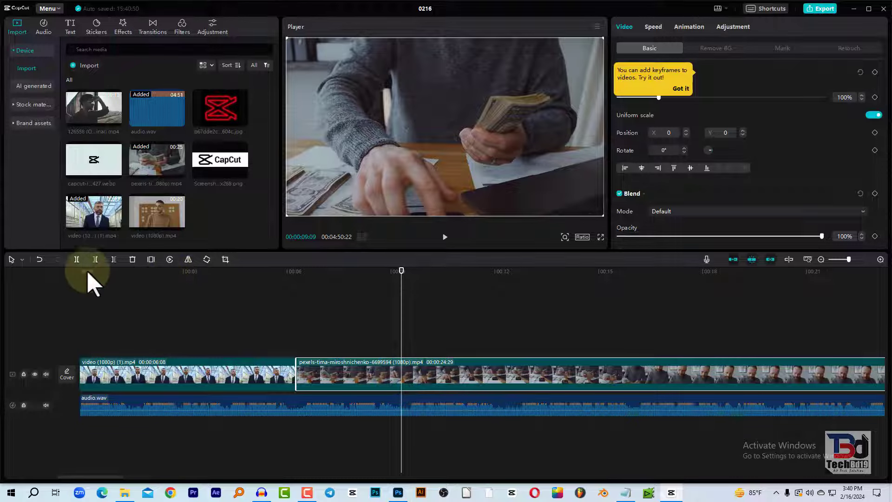
click(22, 259)
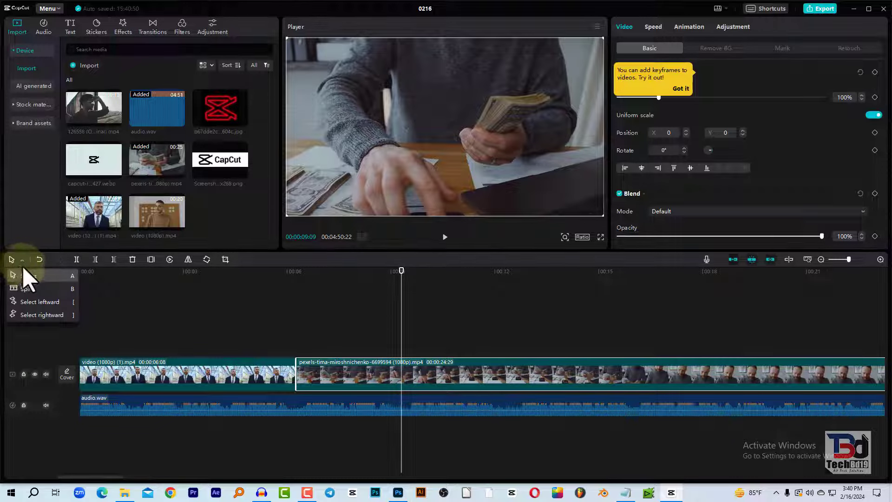
click(26, 290)
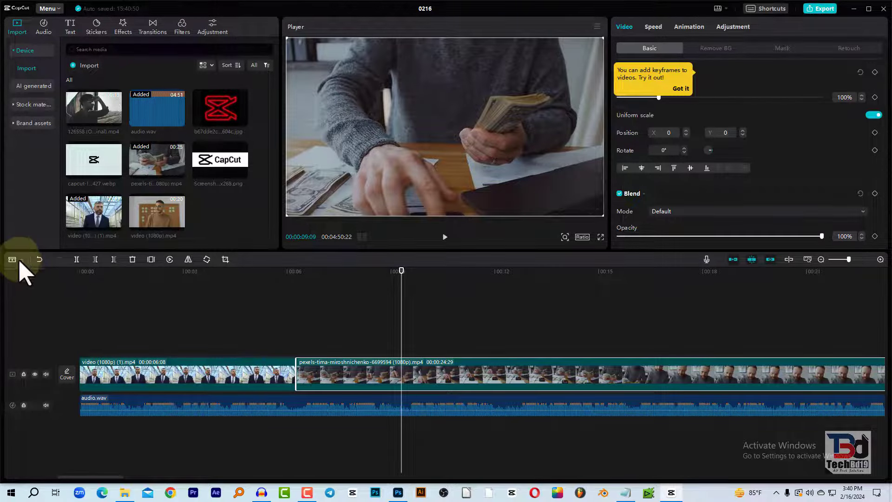
click(20, 260)
click(23, 278)
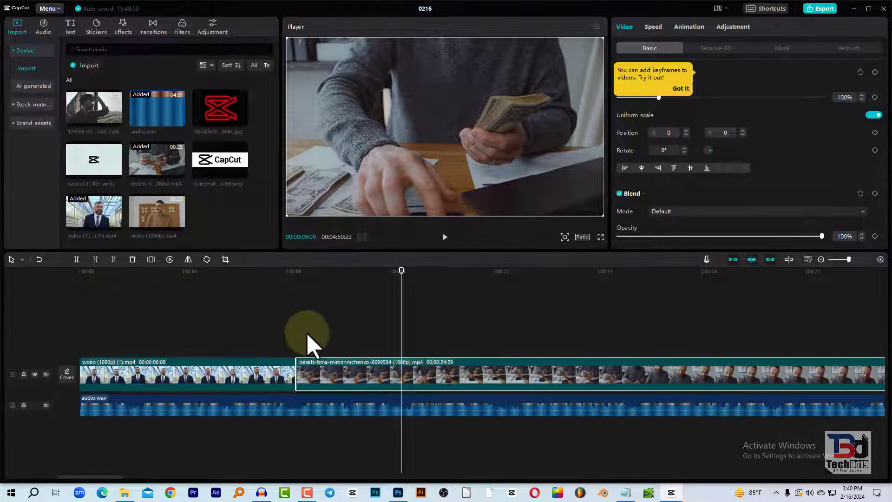
click(77, 260)
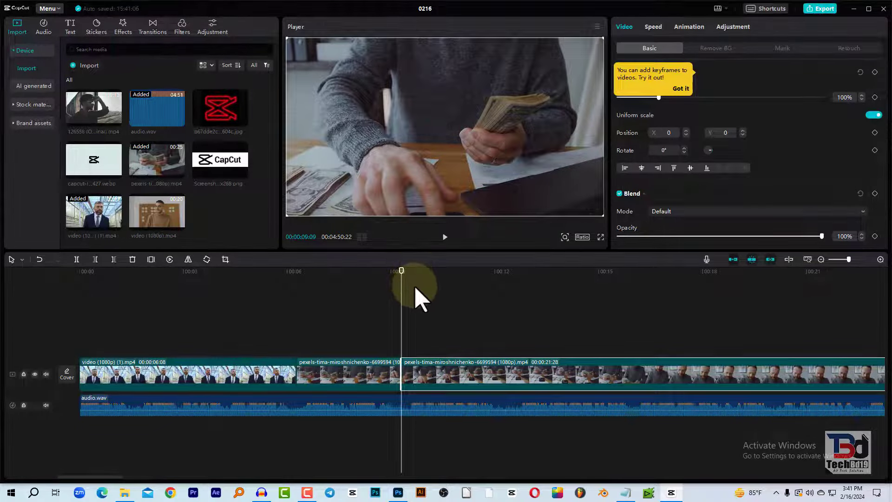
key(ctrl+z)
click(343, 283)
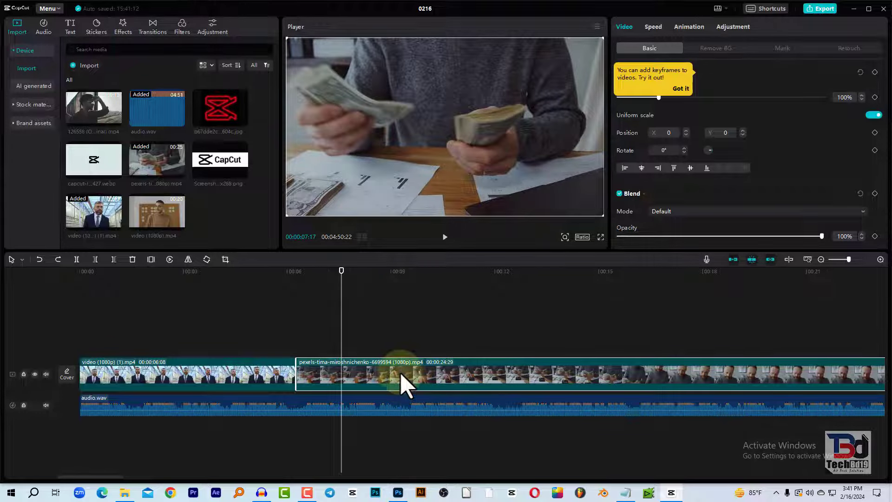
- Split the money-counting clip at about 9 seconds and delete its 00:00:21:27 right-hand piece
click(394, 286)
drag(399, 279, 405, 281)
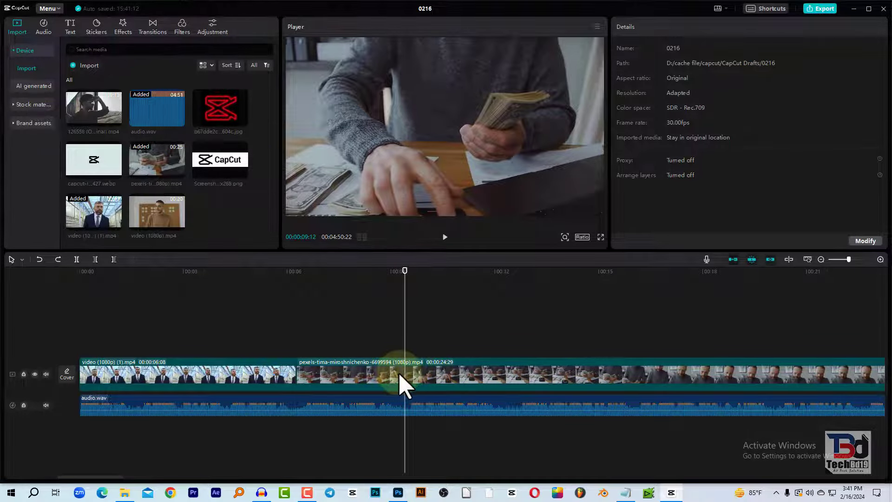
click(385, 375)
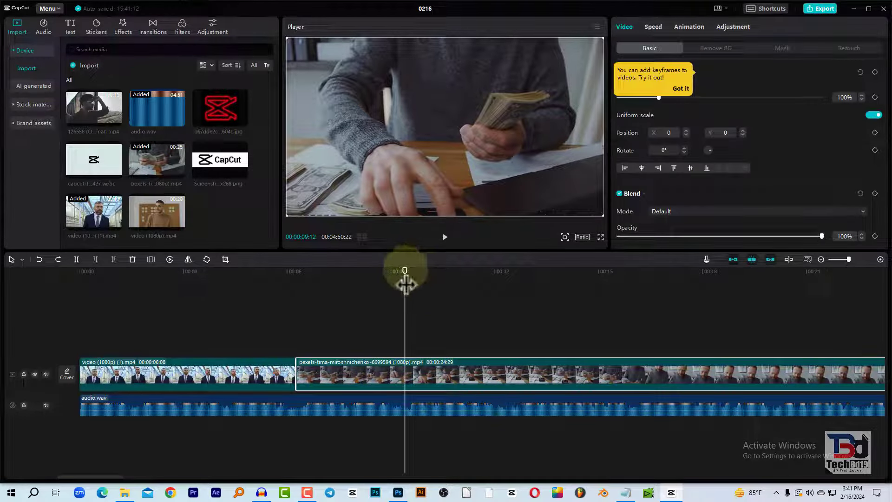
drag(406, 285, 403, 286)
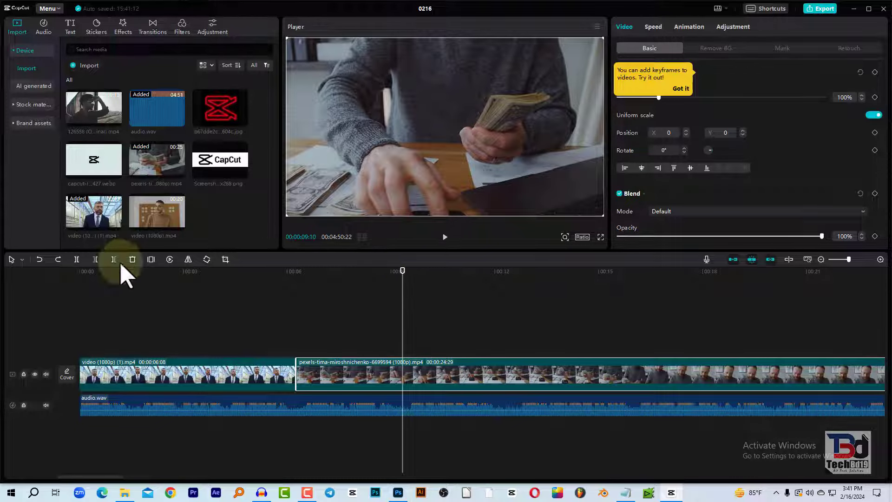
click(76, 260)
click(76, 260)
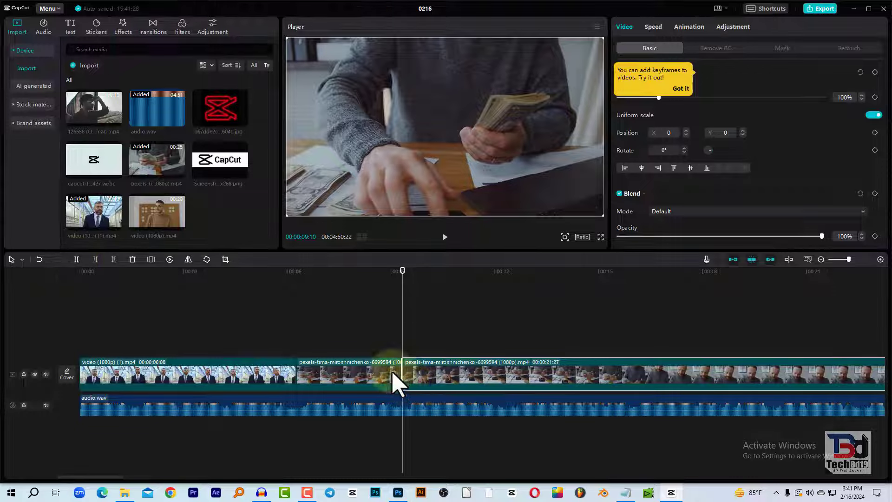
key(ctrl+z)
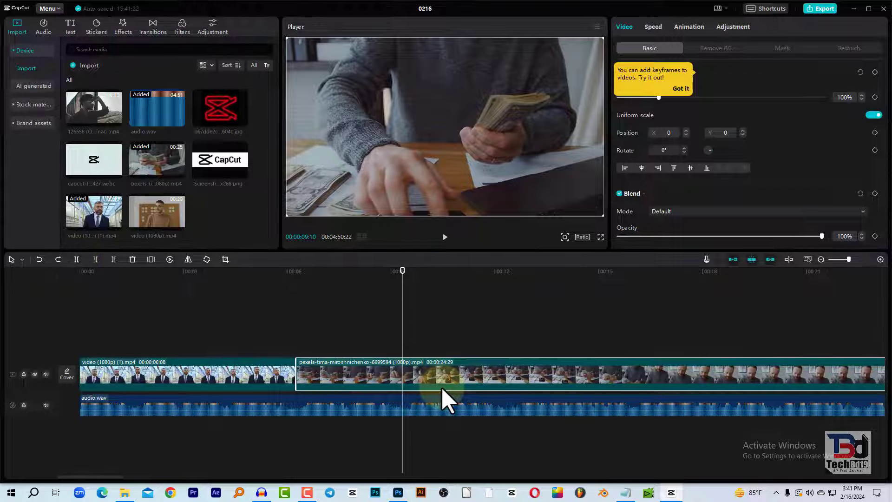
key(ctrl+b)
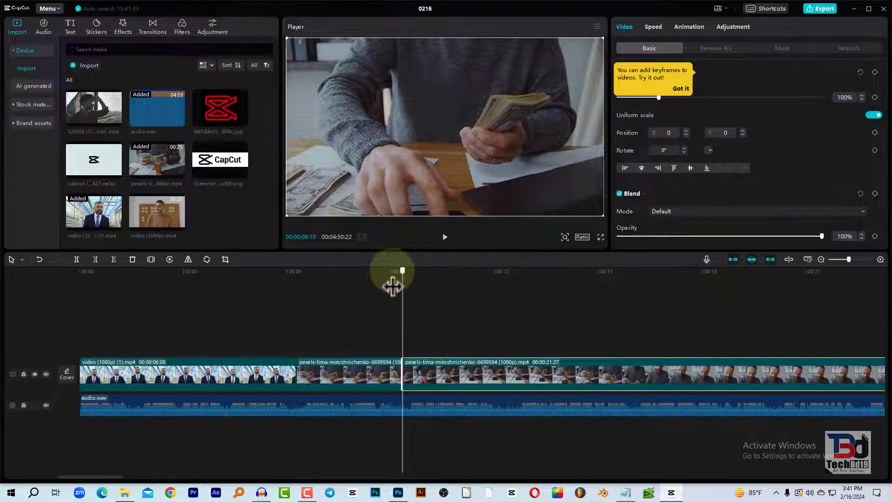
drag(393, 285, 378, 286)
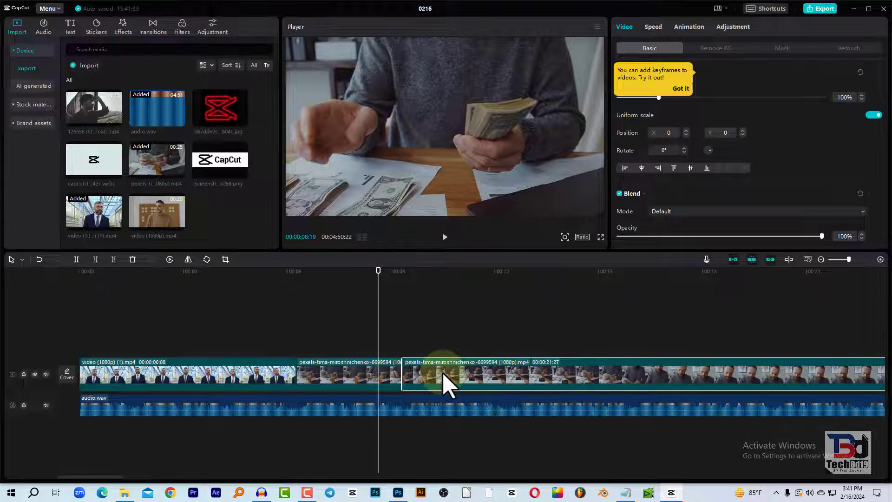
key(Delete)
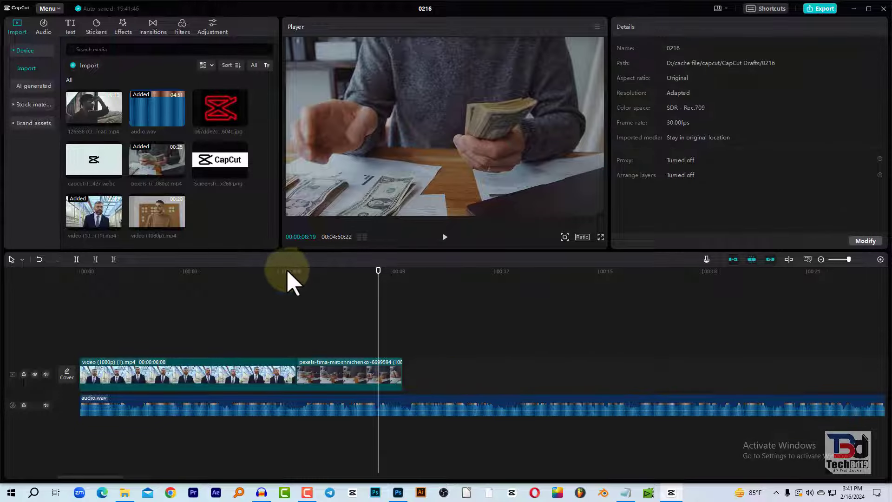
- Append the 00:00:19:27 video (1080p).mp4 clip after the money-counting piece and play the timeline
click(281, 273)
click(445, 237)
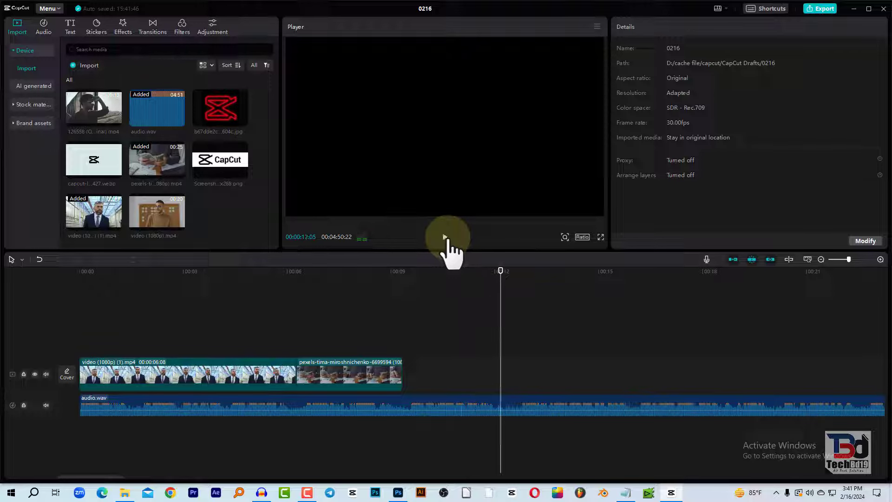
click(400, 367)
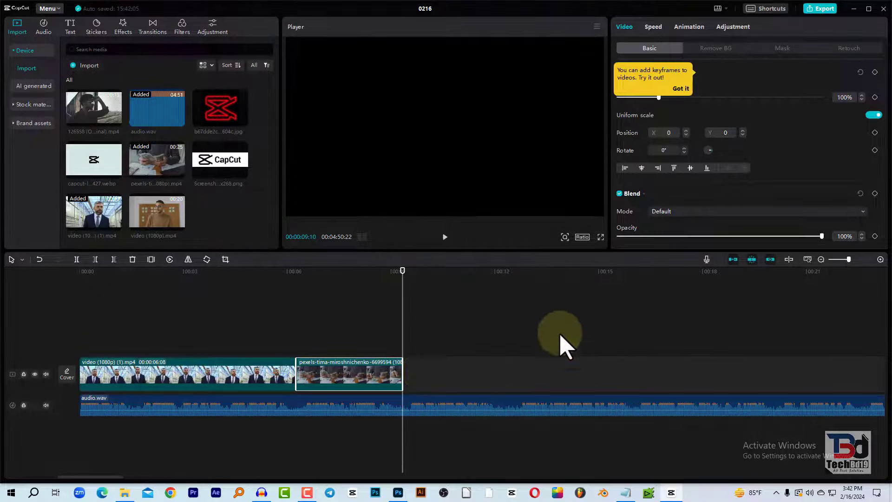
click(157, 216)
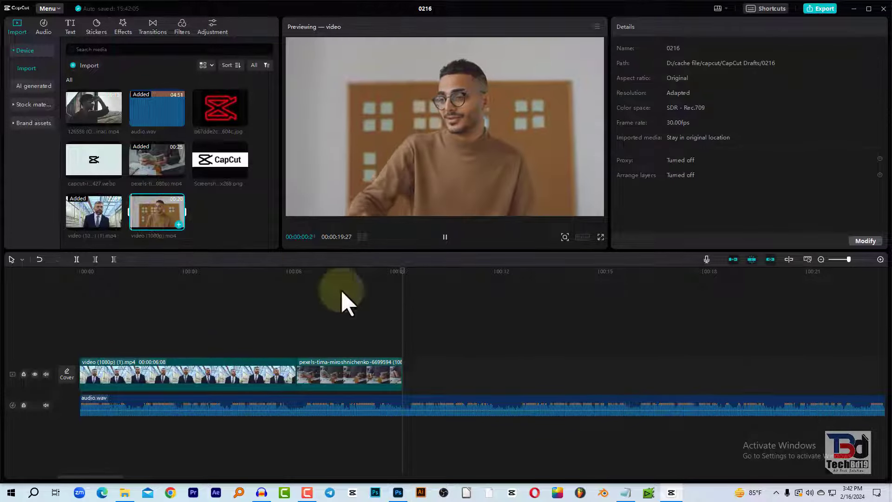
drag(155, 211, 412, 393)
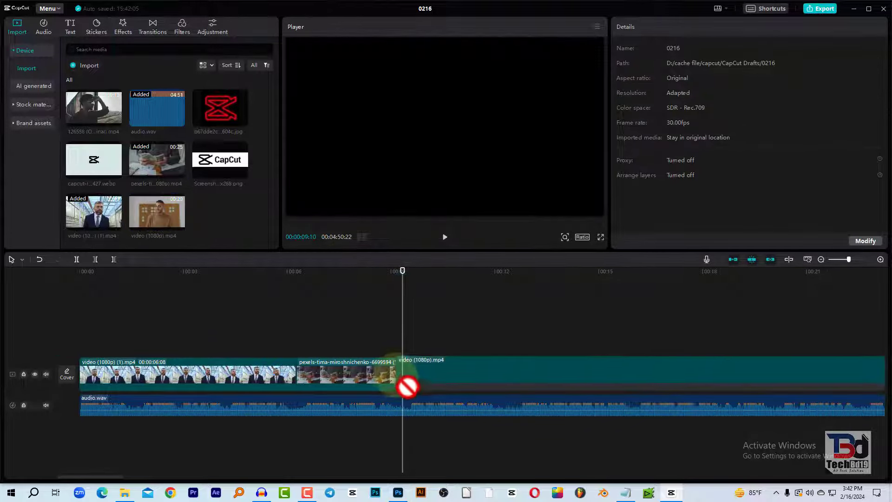
click(445, 236)
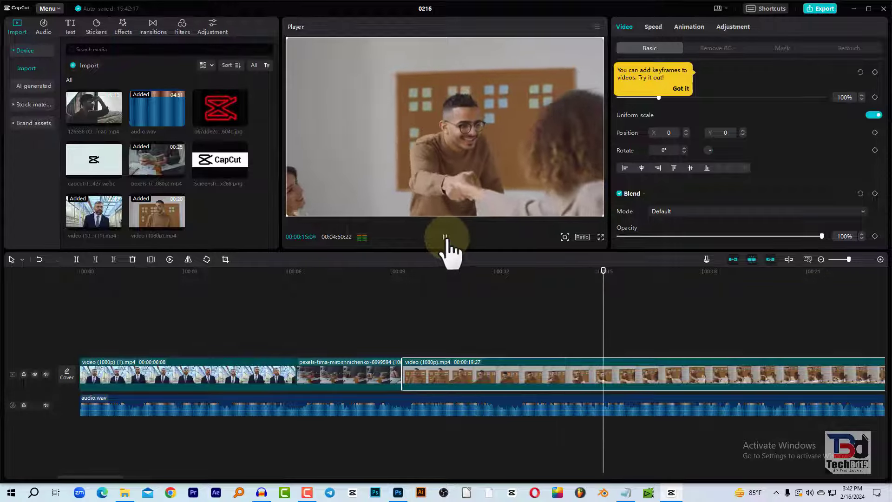
click(446, 238)
click(268, 275)
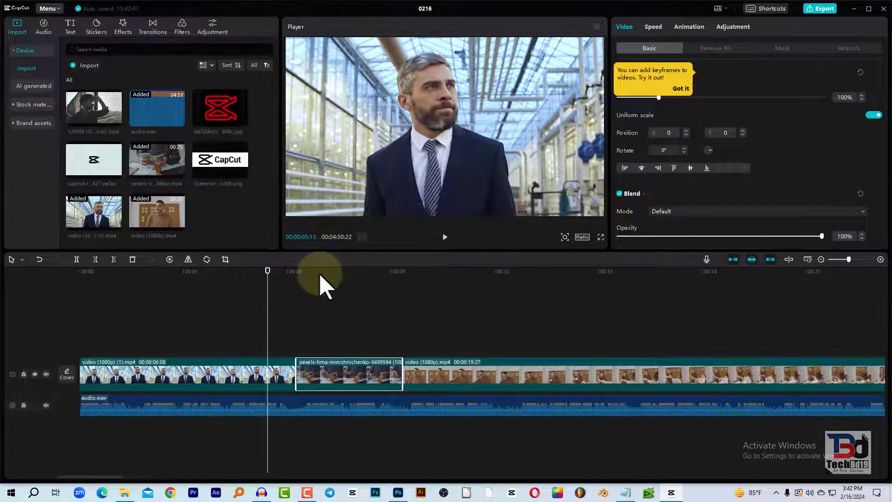
mouse_move(308, 280)
mouse_down()
mouse_move(324, 297)
mouse_move(376, 316)
mouse_up()
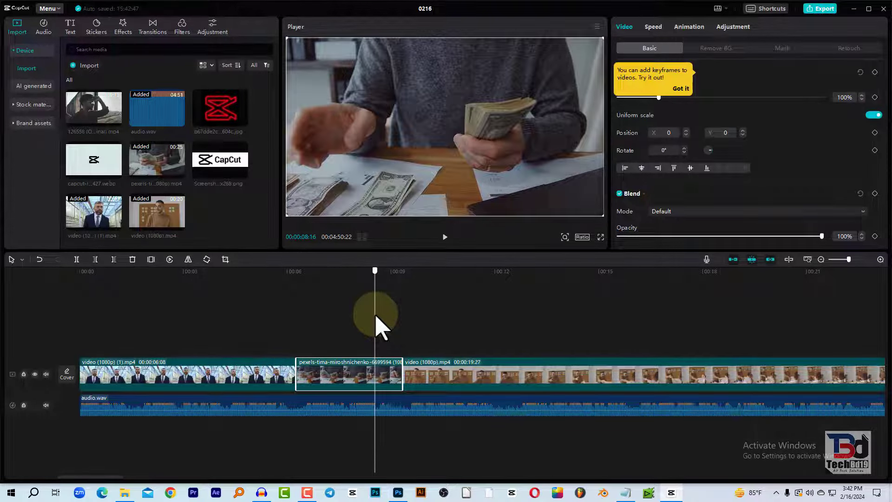
click(302, 276)
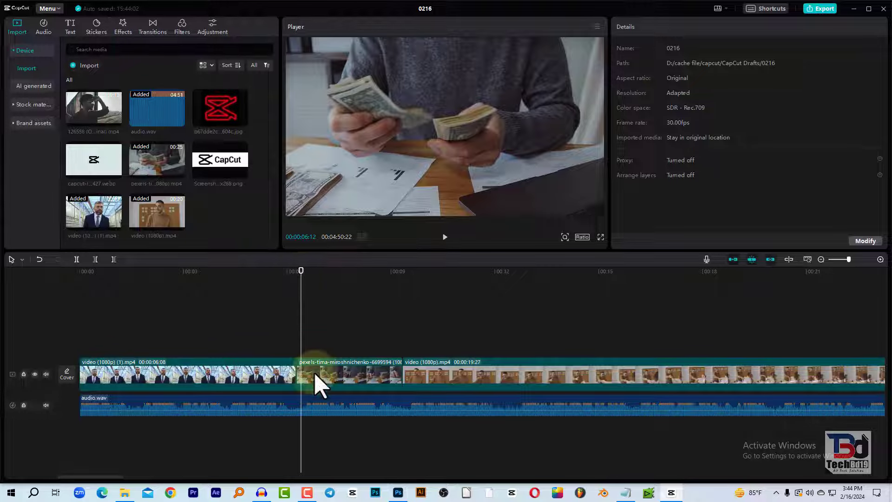
click(319, 379)
click(297, 274)
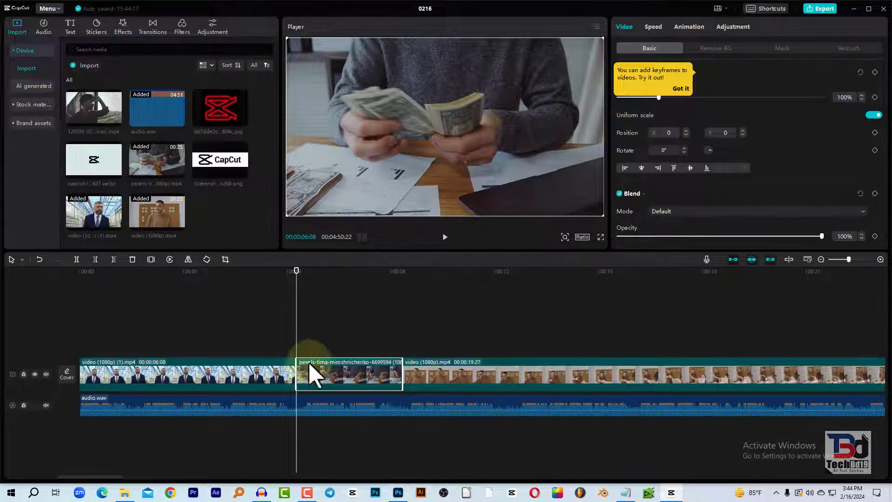
click(320, 403)
click(329, 383)
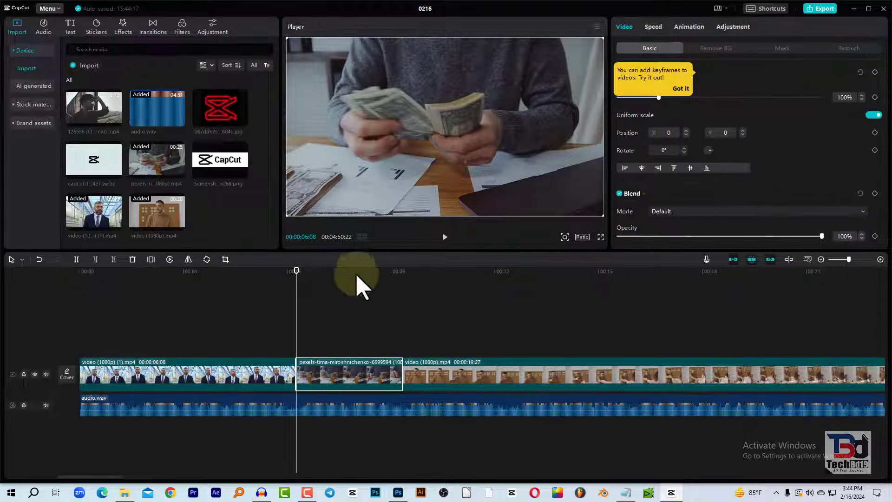
drag(298, 286, 313, 279)
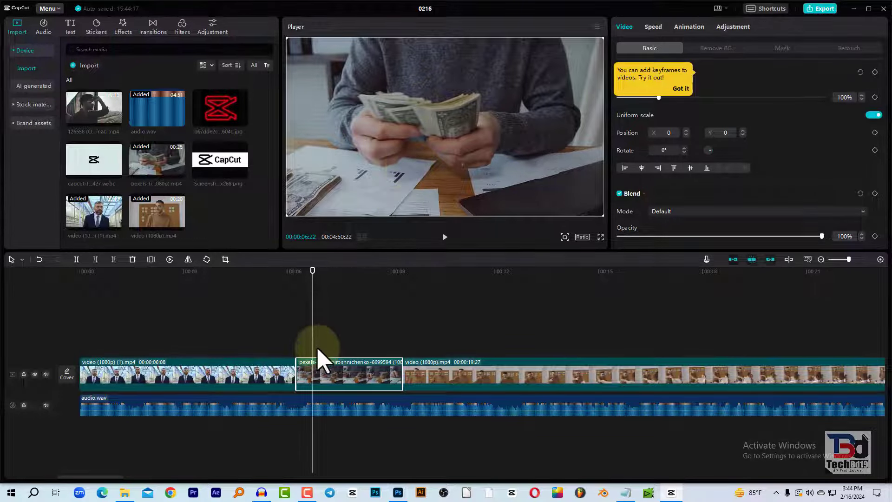
click(368, 333)
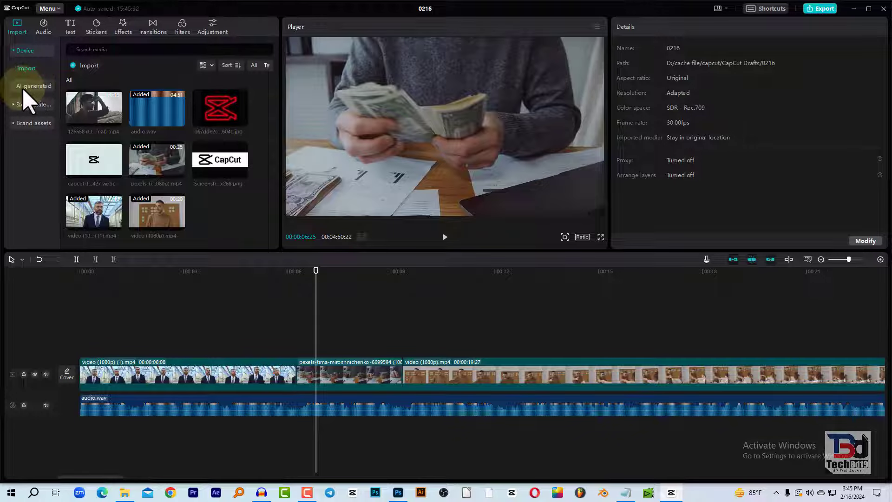
- Generate four AI images from the prompt 'A HAPPY MAN WITH MONEY'
click(37, 88)
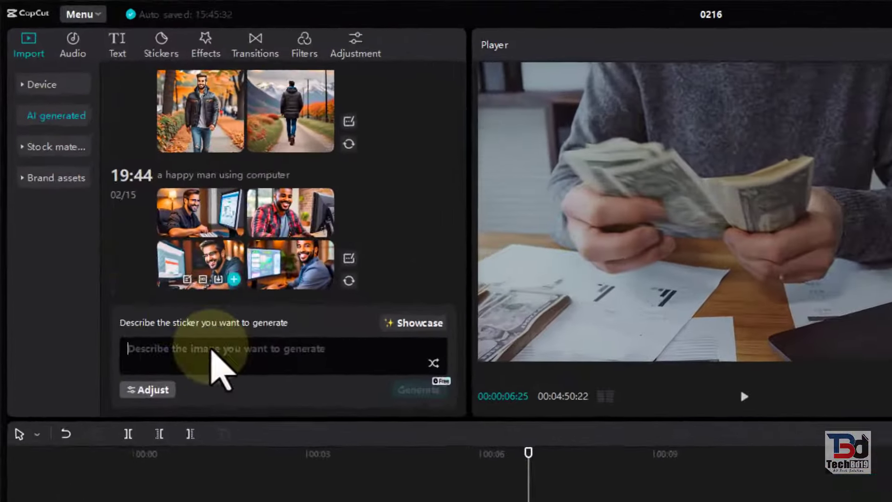
text(A HAPPY MAN WITH M)
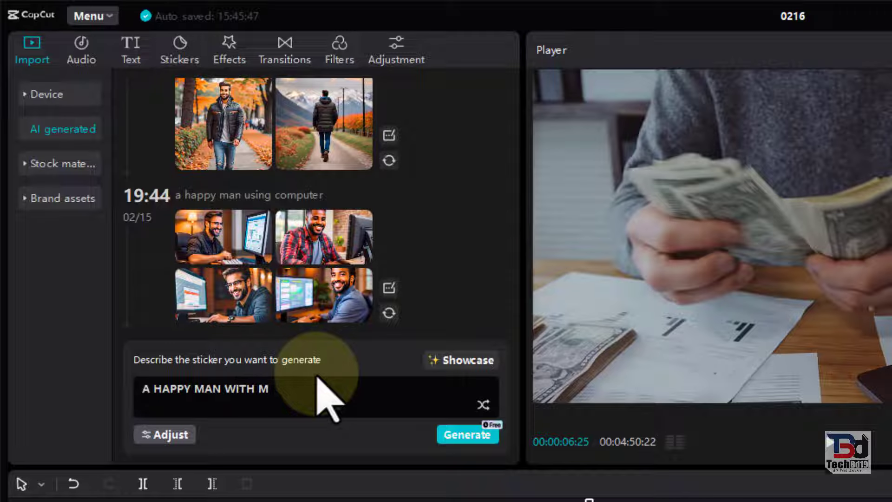
text(ONEY)
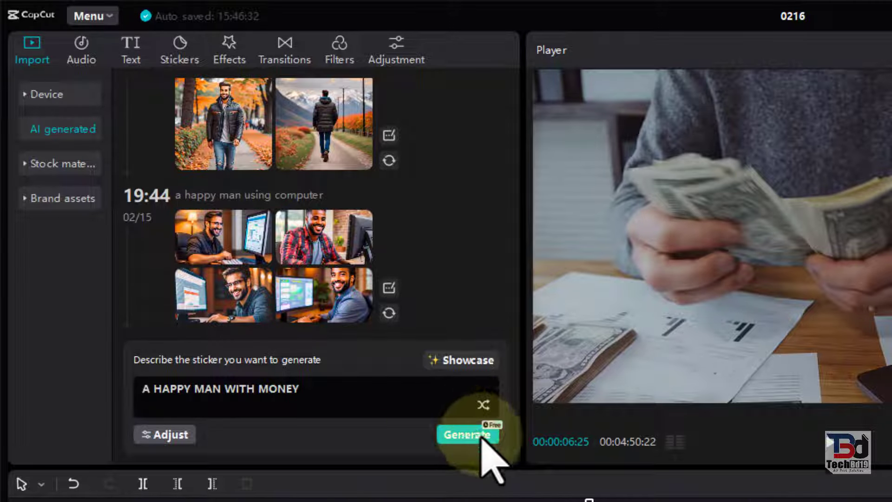
click(486, 437)
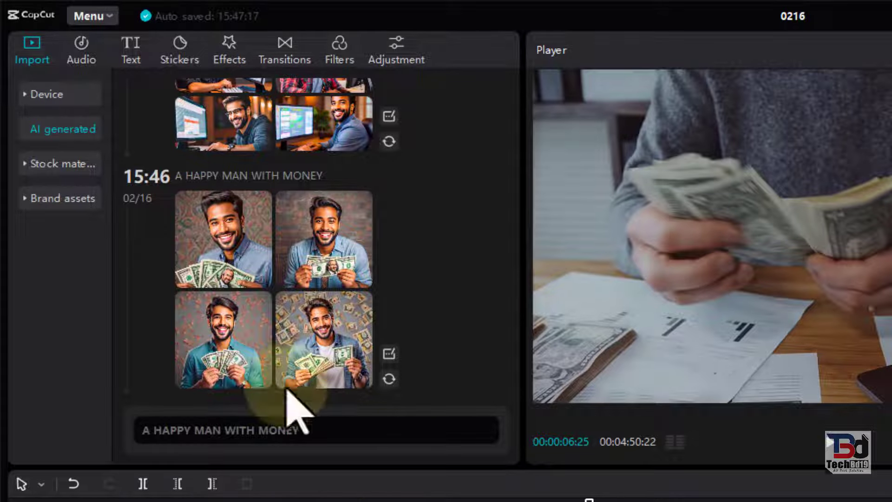
- Preview the bottom-left money-man image and set the playhead to 06:08
click(235, 378)
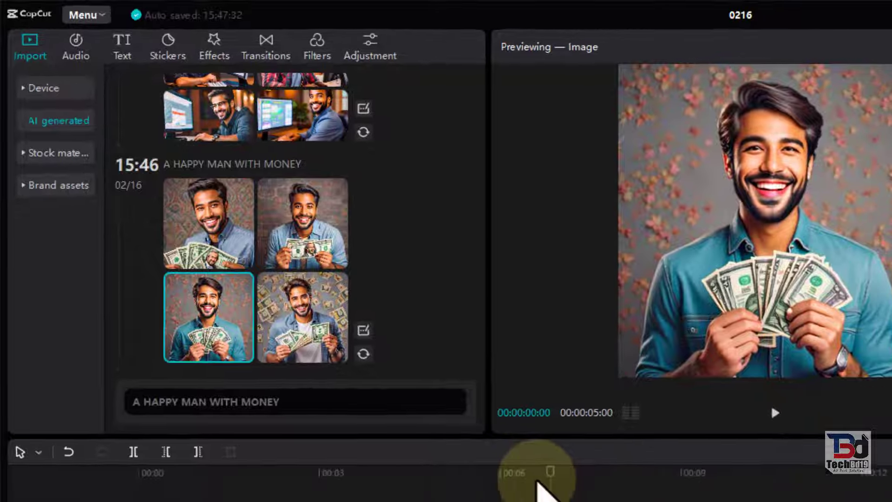
click(327, 296)
drag(326, 295, 297, 292)
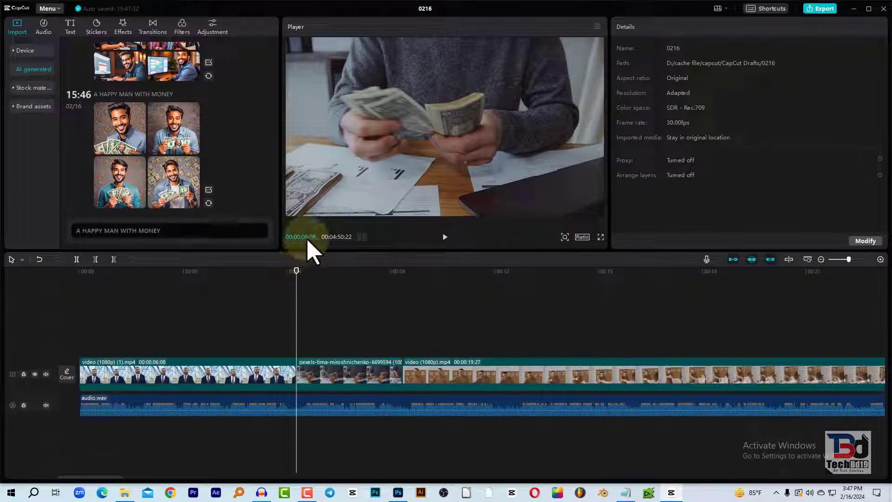
mouse_move(127, 180)
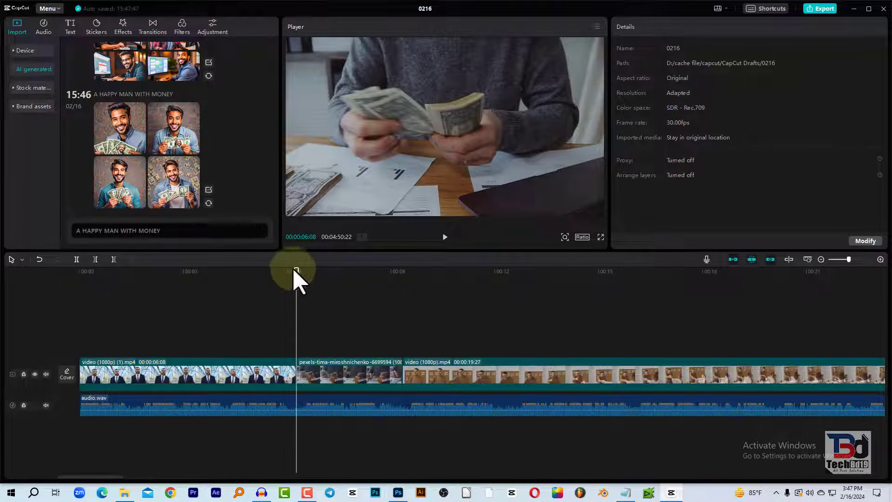
mouse_move(298, 278)
mouse_down()
mouse_move(320, 288)
mouse_move(294, 289)
mouse_up()
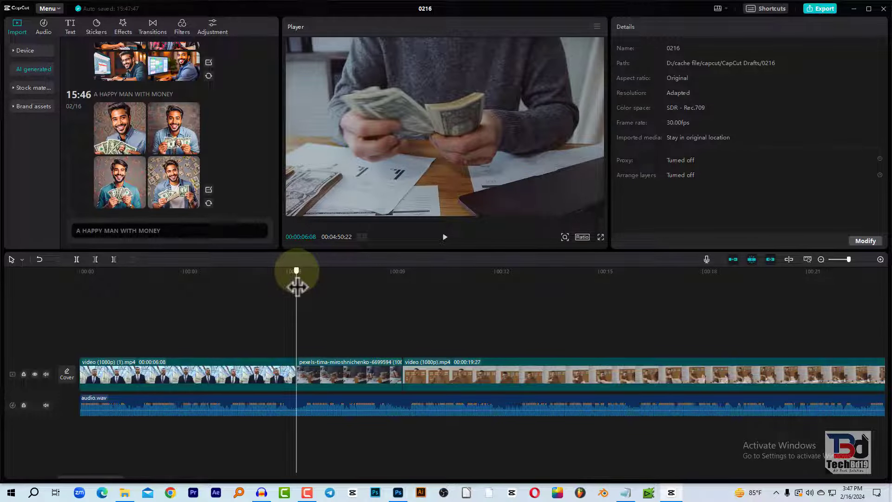
- Add the money-man image at 06:08 and move it onto an overlay track above
click(116, 184)
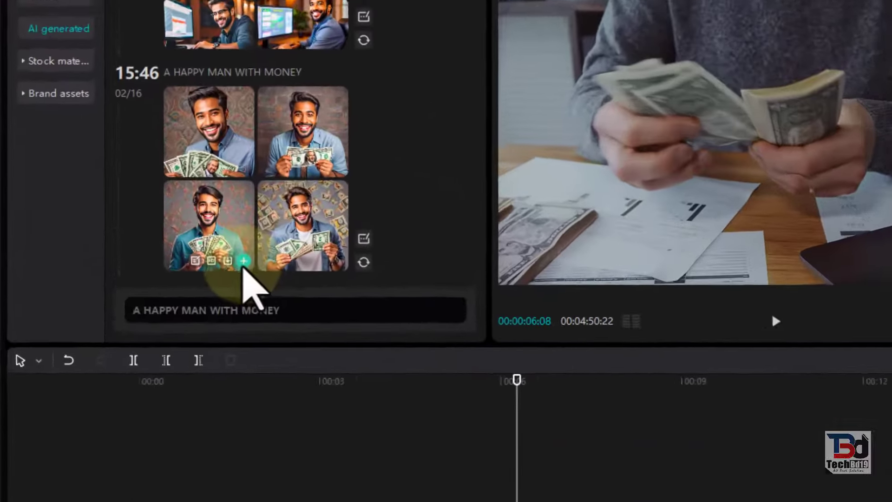
click(140, 203)
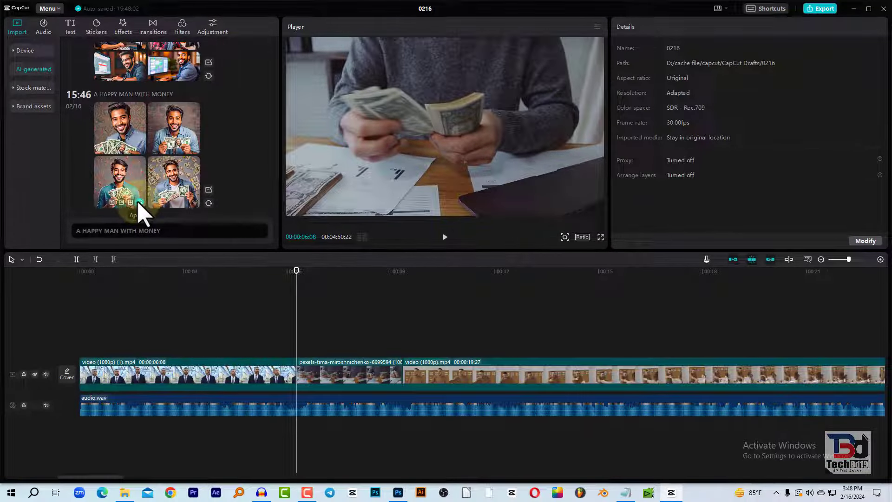
click(319, 362)
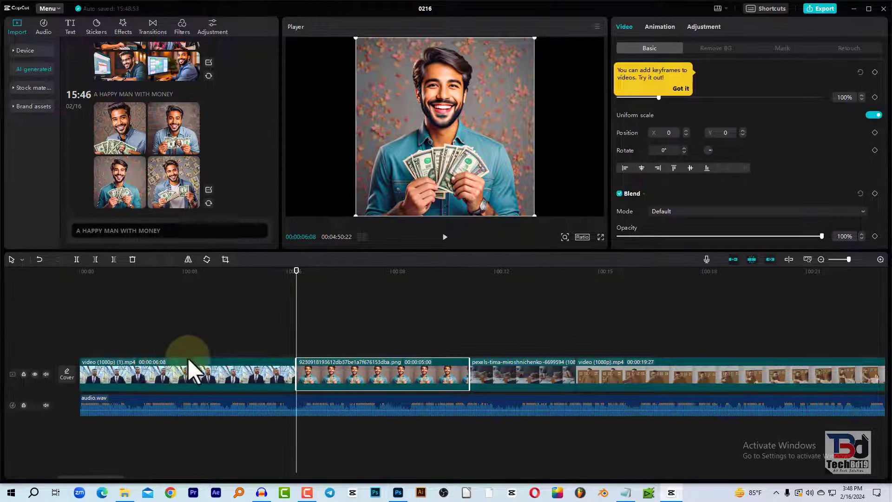
click(510, 375)
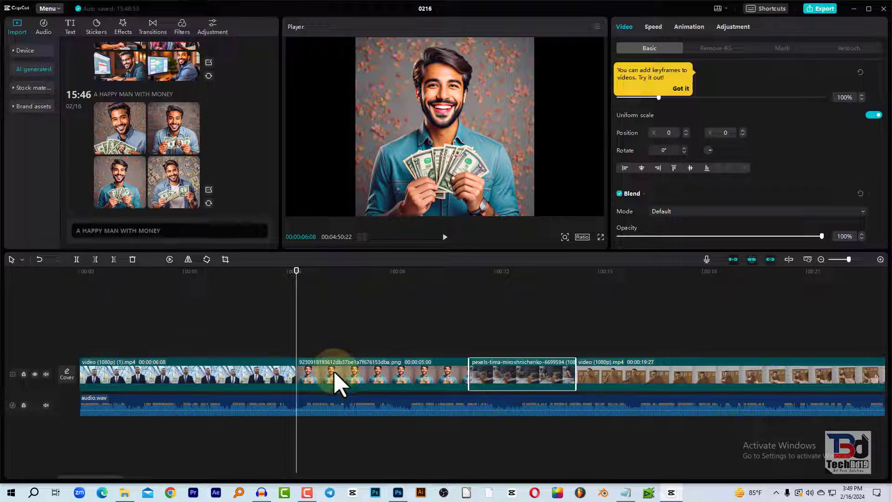
drag(334, 373, 349, 336)
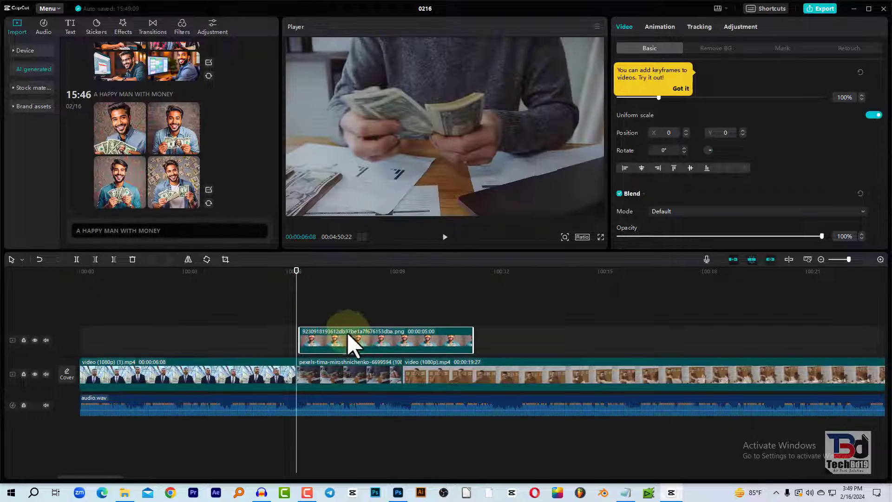
- Download the bottom-left AI image into the FOOTAGE folder as 7336133199346601223.png
mouse_move(130, 195)
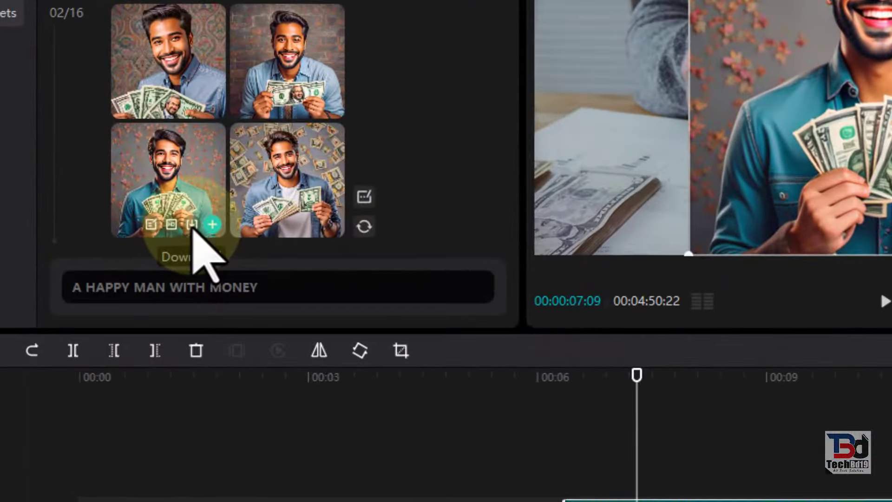
click(192, 225)
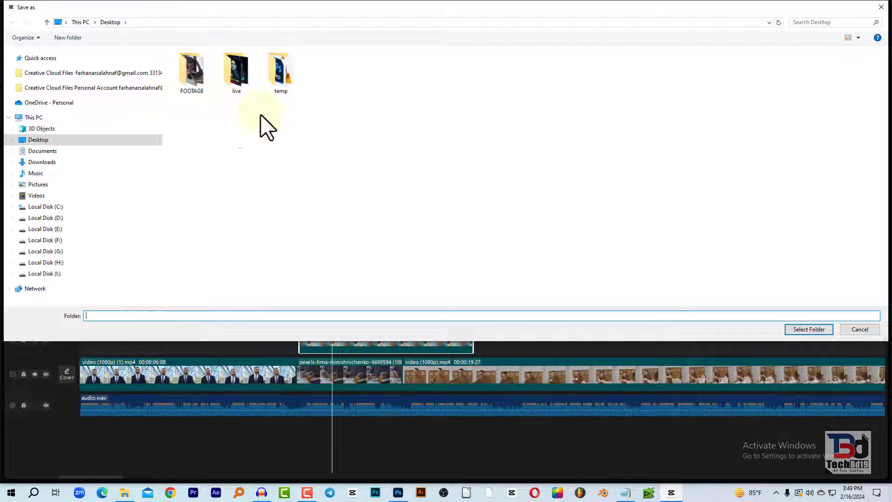
double_click(204, 84)
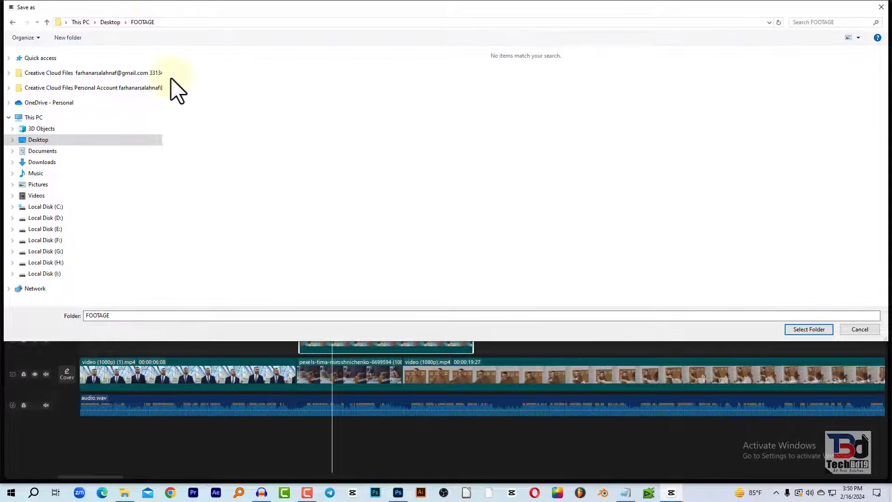
click(800, 329)
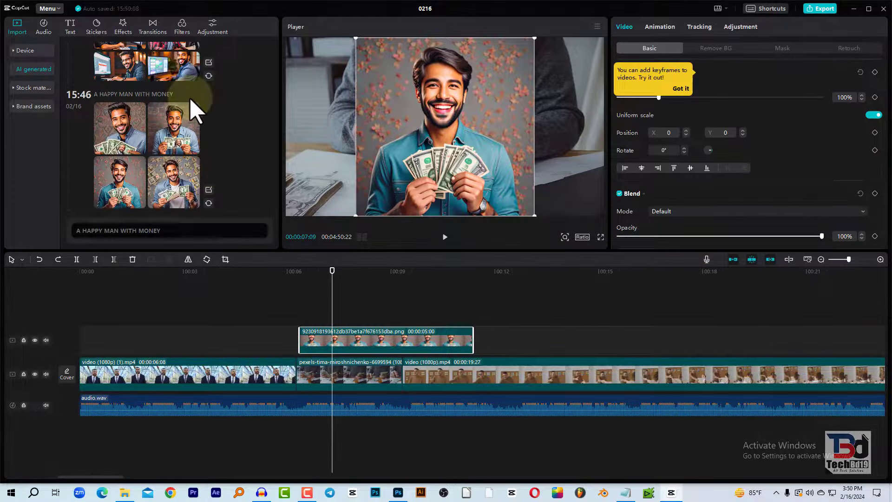
- Import 7336133199346601223.png into the project and delete the old overlay image
click(28, 52)
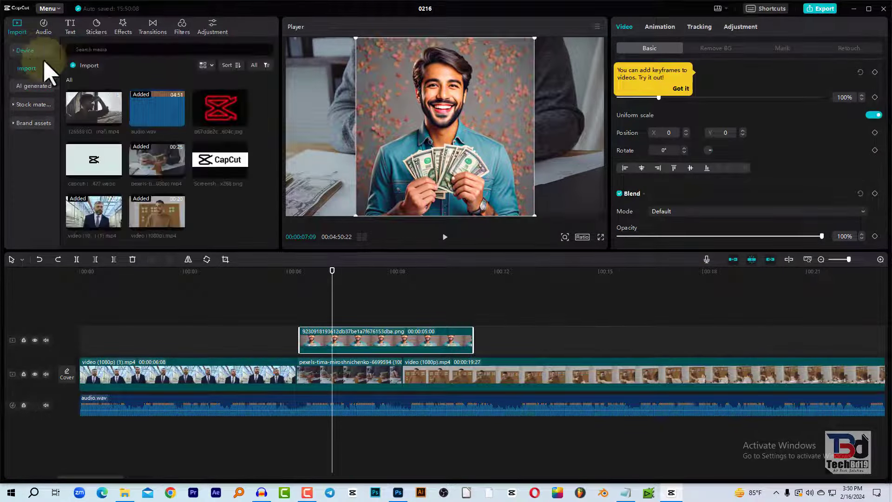
click(83, 66)
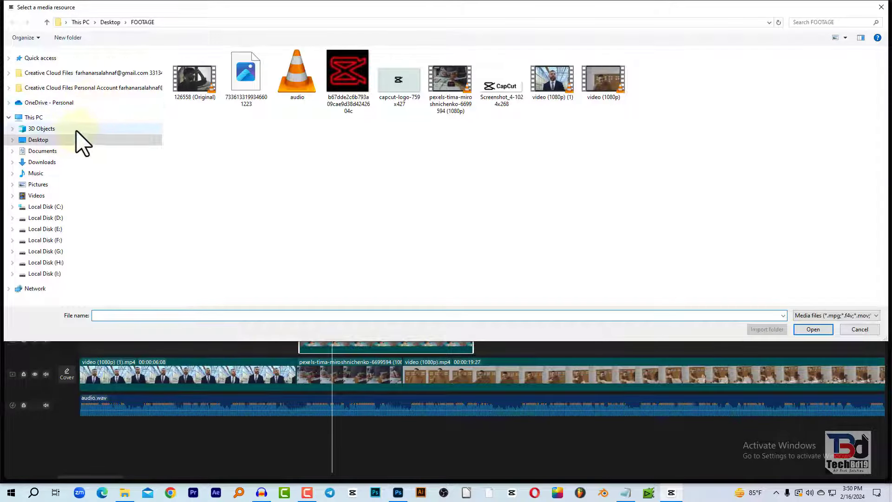
click(251, 98)
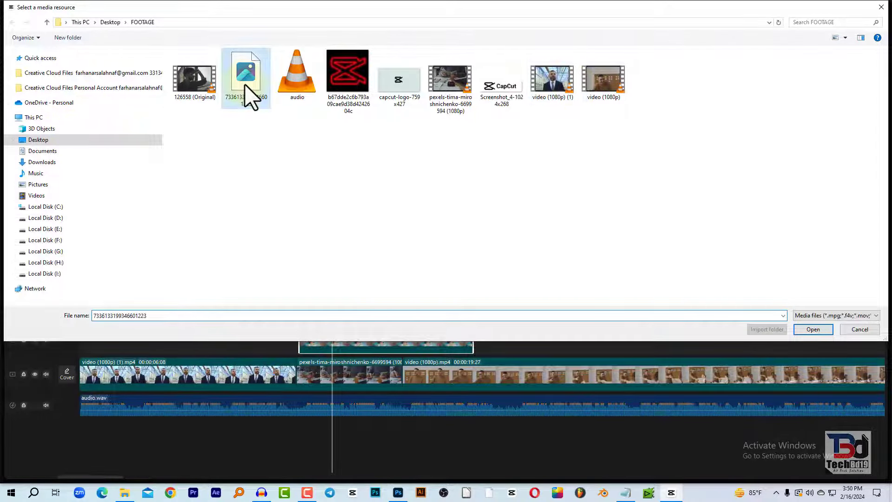
double_click(251, 98)
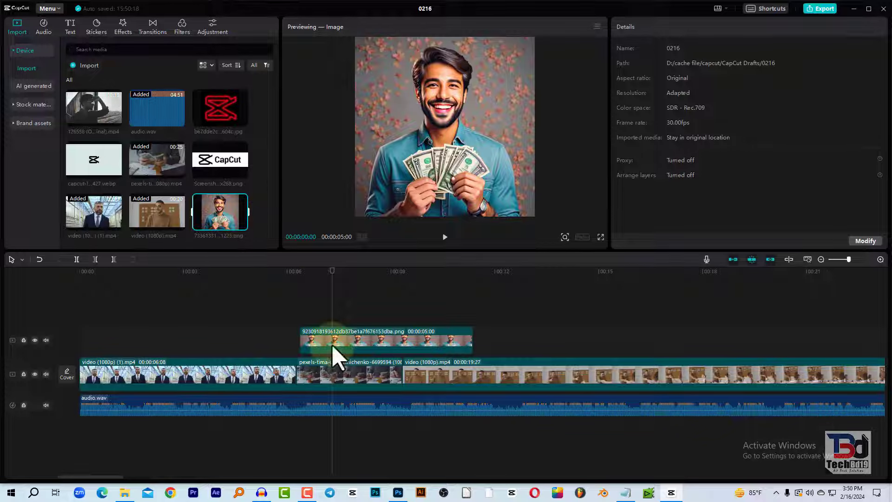
click(349, 346)
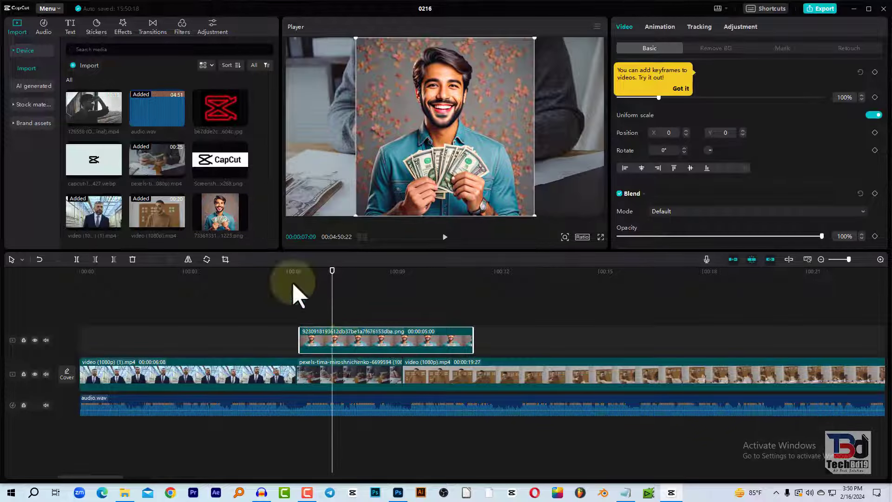
key(Delete)
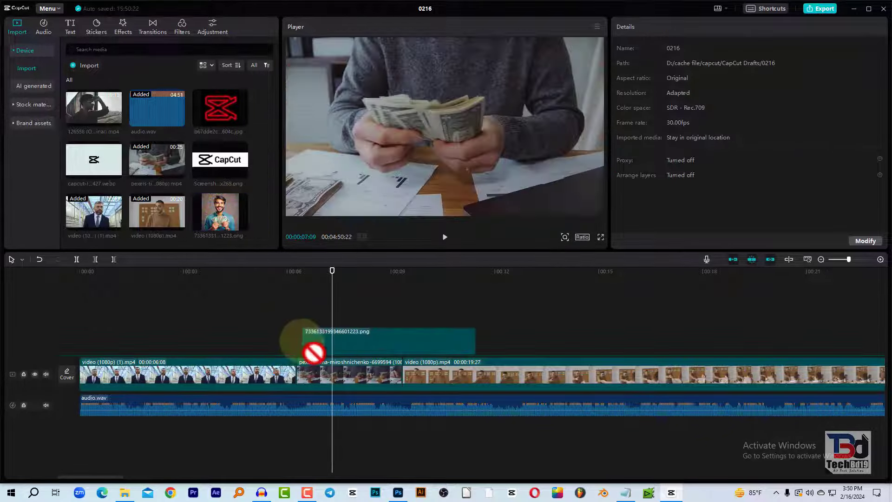
- Place the imported money-man image on the overlay track starting near 0:06
drag(224, 216, 296, 344)
drag(376, 346, 379, 342)
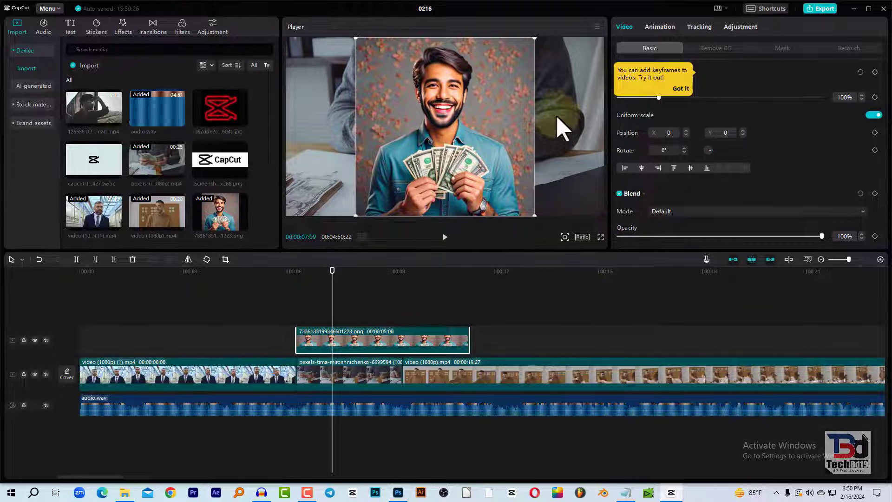
click(413, 339)
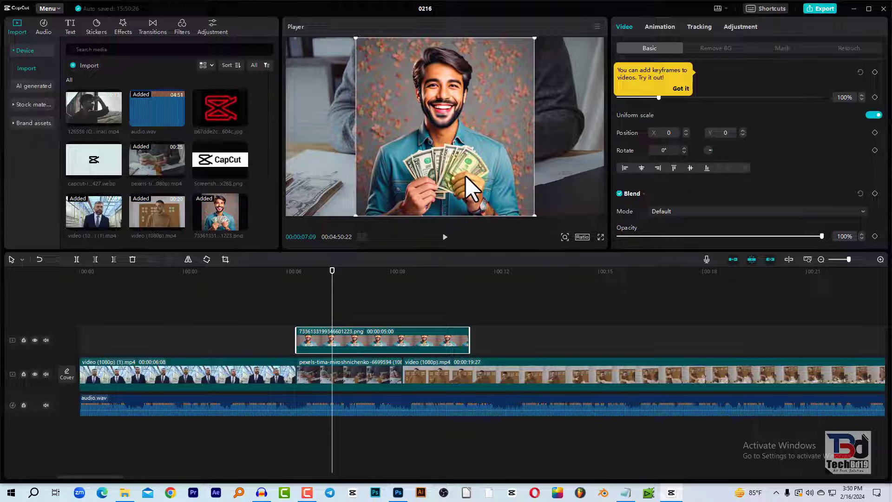
- Bring up the Video > Remove BG options for the overlay image
click(421, 32)
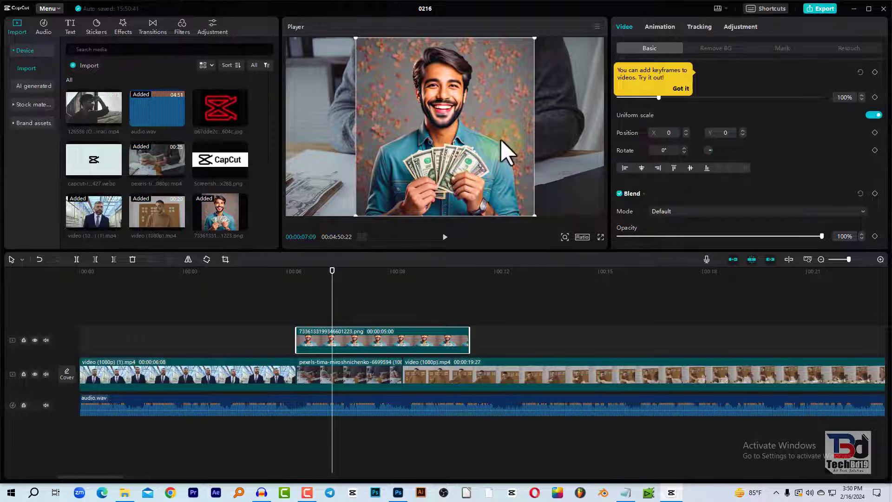
click(543, 120)
click(552, 118)
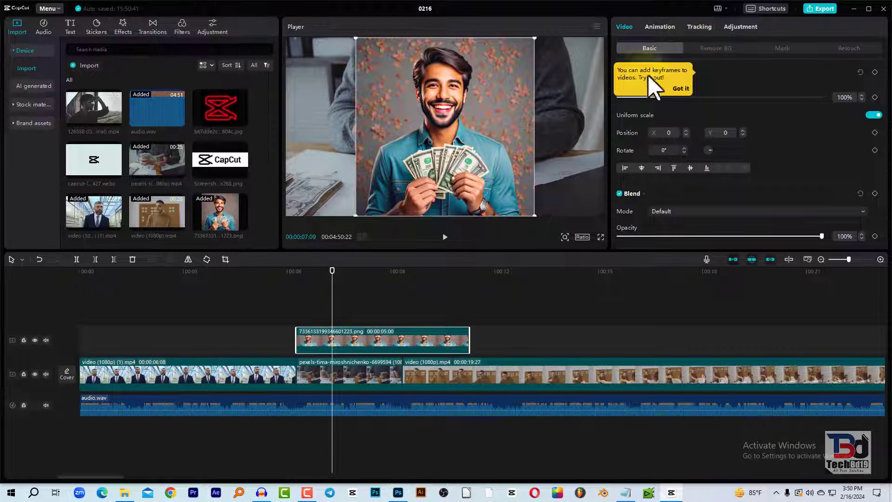
click(694, 89)
click(716, 49)
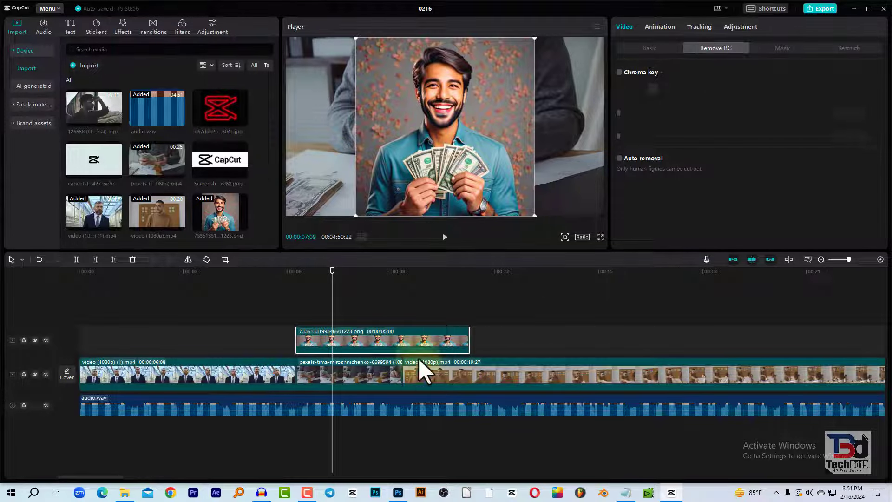
- Enable Auto removal so only the smiling man remains over the money-counting footage
click(661, 50)
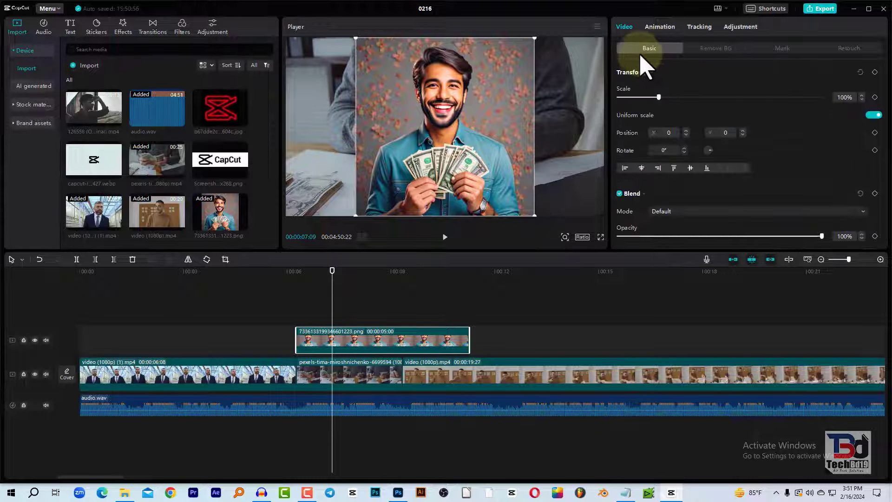
click(718, 49)
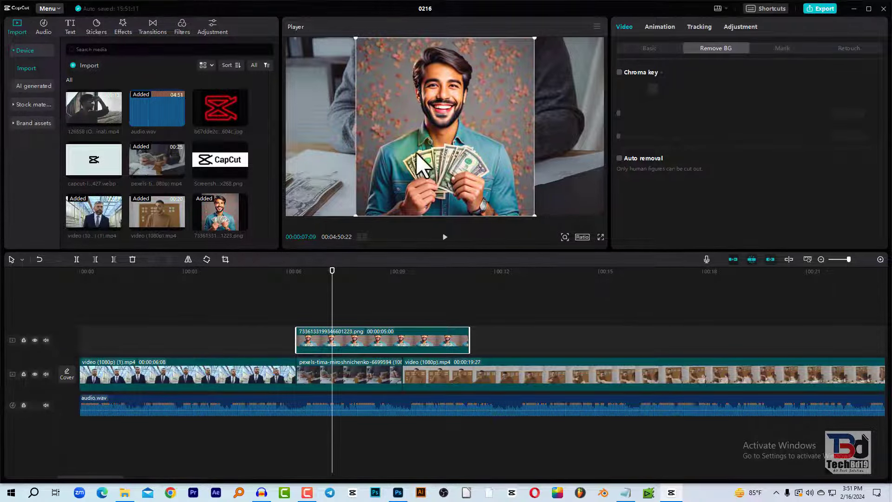
click(619, 159)
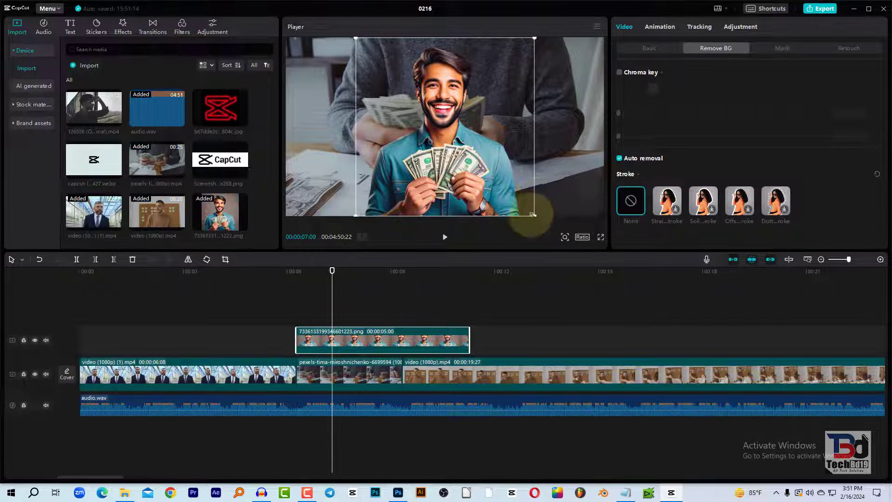
- Scale the cut-out money man down and place him in the lower-right of the shot
drag(453, 167, 378, 170)
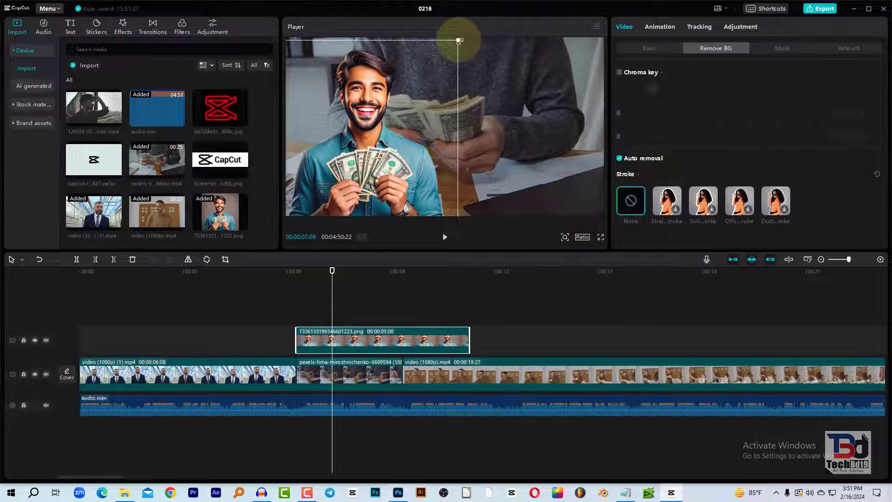
drag(459, 40, 436, 61)
drag(534, 142, 542, 156)
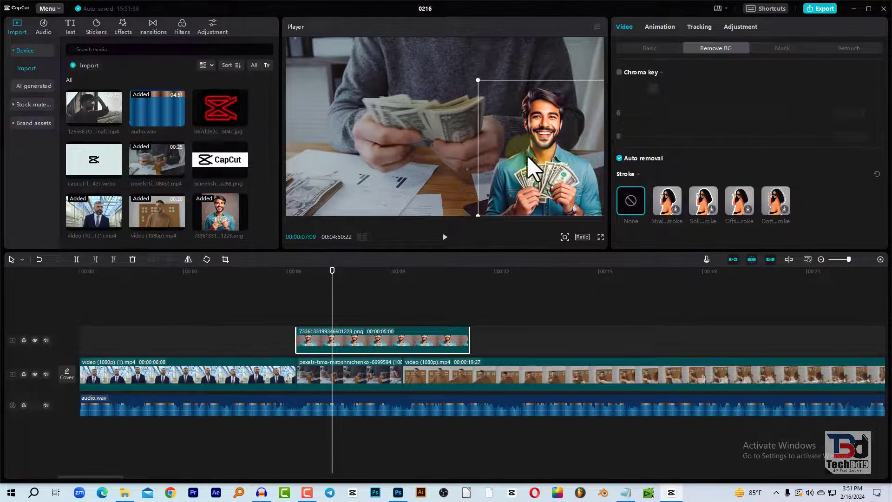
drag(543, 155, 540, 156)
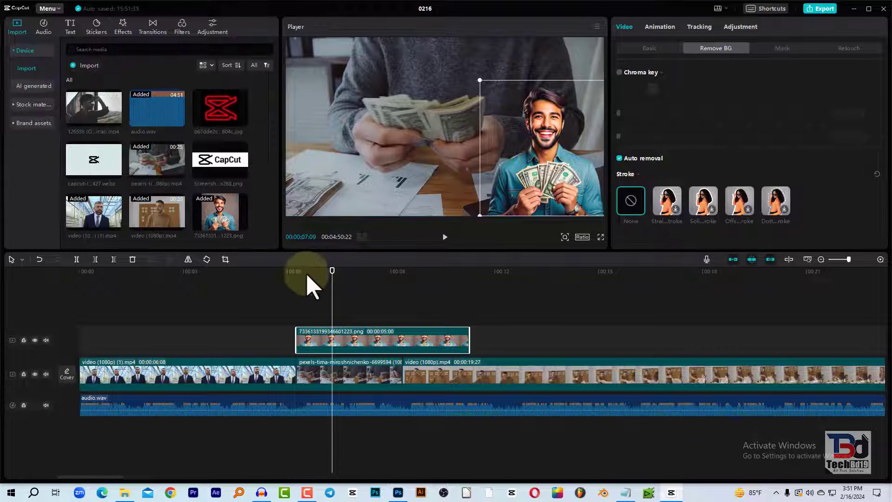
drag(295, 271, 263, 274)
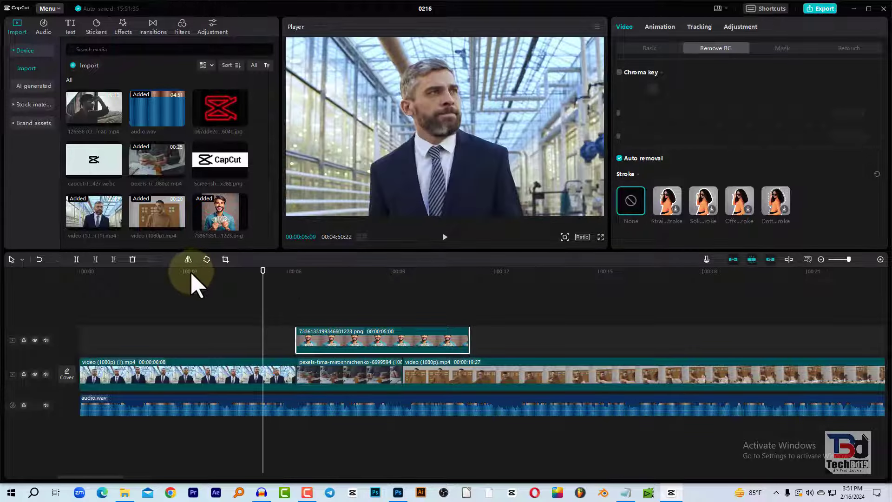
- Play the video from near the start to review the overlay, stopping at 0:12
click(191, 276)
click(173, 274)
click(445, 237)
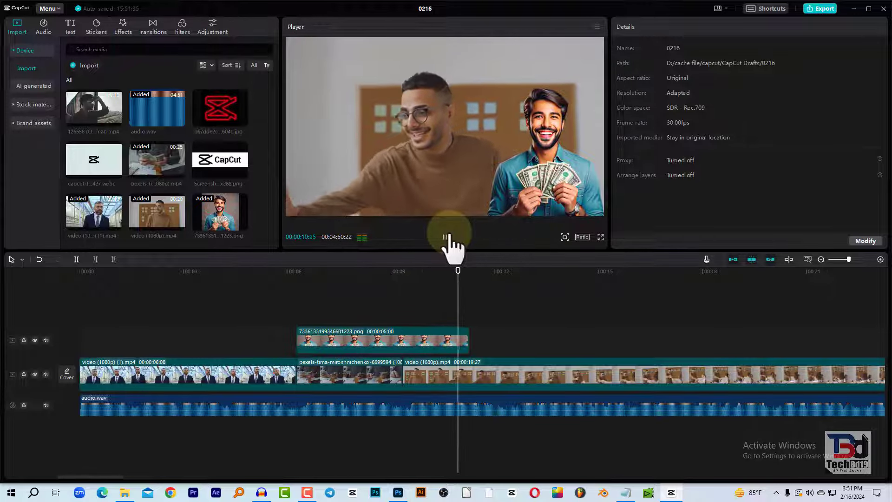
click(447, 237)
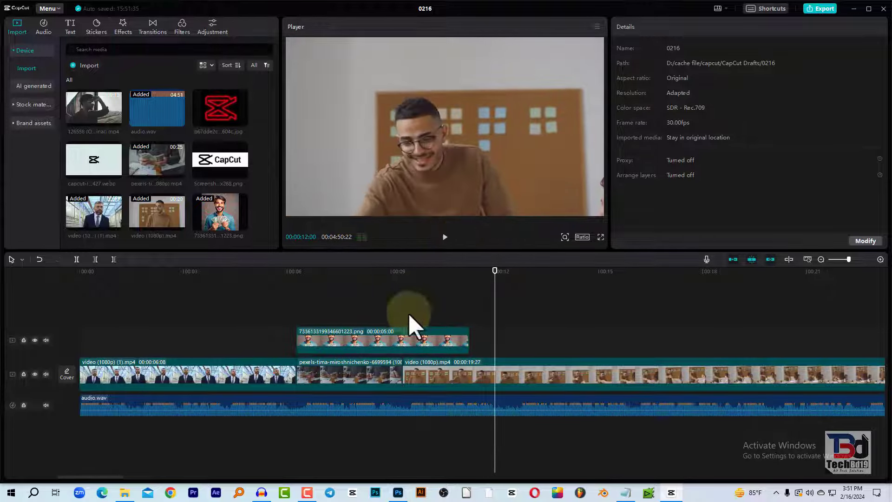
- Drag the money-man overlay's end back toward the 0:09 mark
drag(403, 278, 402, 278)
click(403, 342)
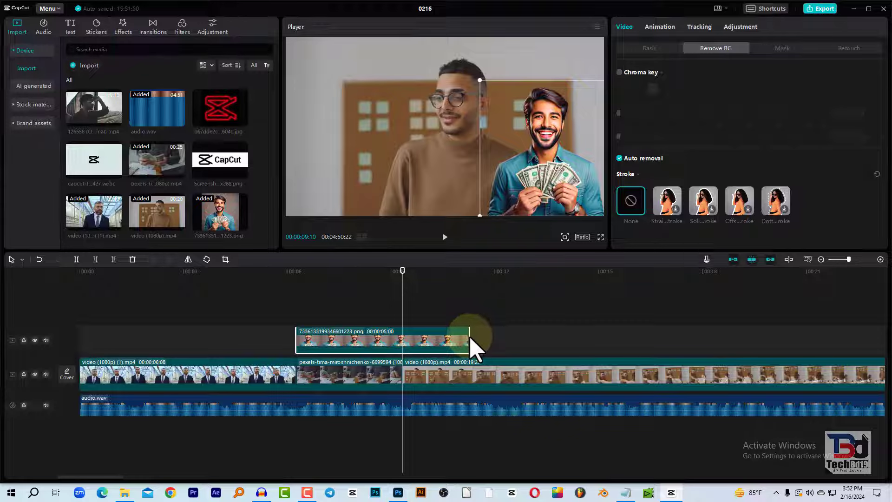
mouse_move(471, 338)
mouse_down()
mouse_move(400, 338)
mouse_move(489, 344)
mouse_up()
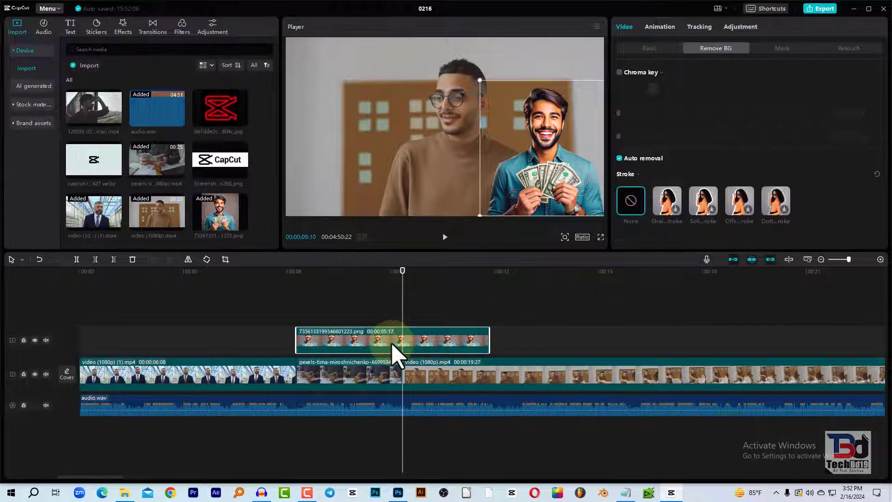
- Split the overlay at 0:09 with Ctrl+B and delete the tail, leaving 3:02
key(ctrl+b)
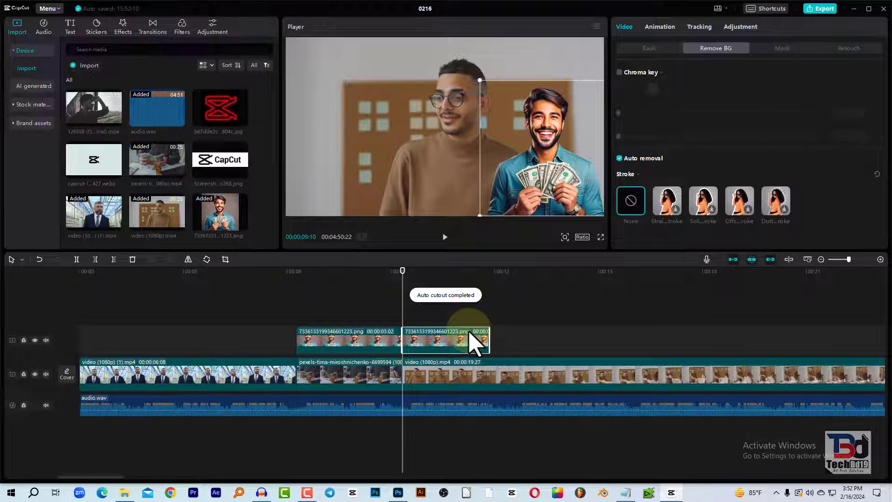
key(Delete)
click(257, 374)
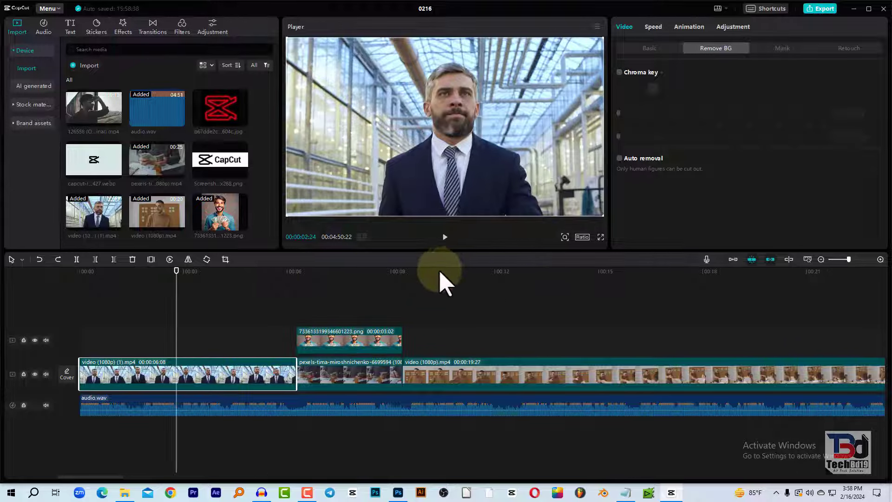
drag(446, 274, 502, 278)
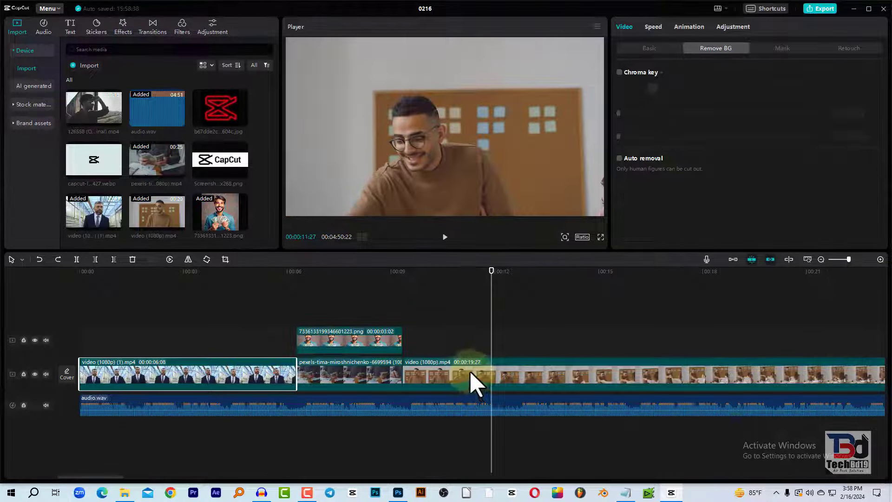
click(472, 384)
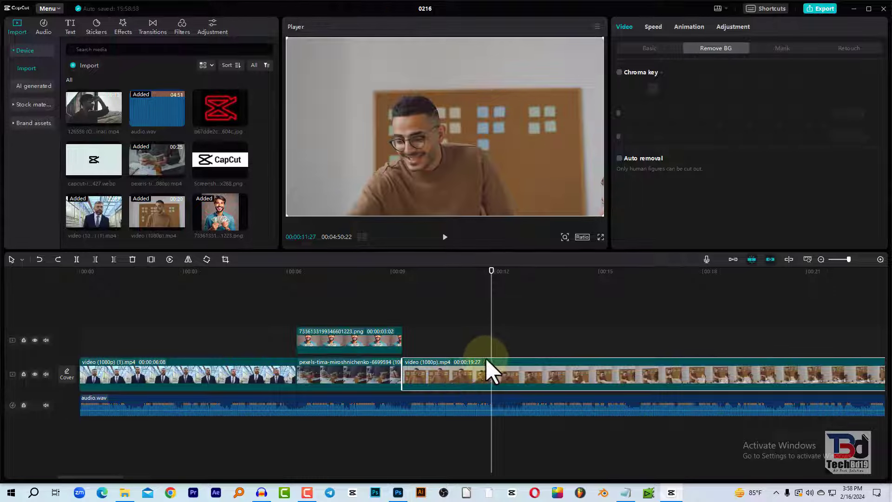
drag(492, 279, 494, 288)
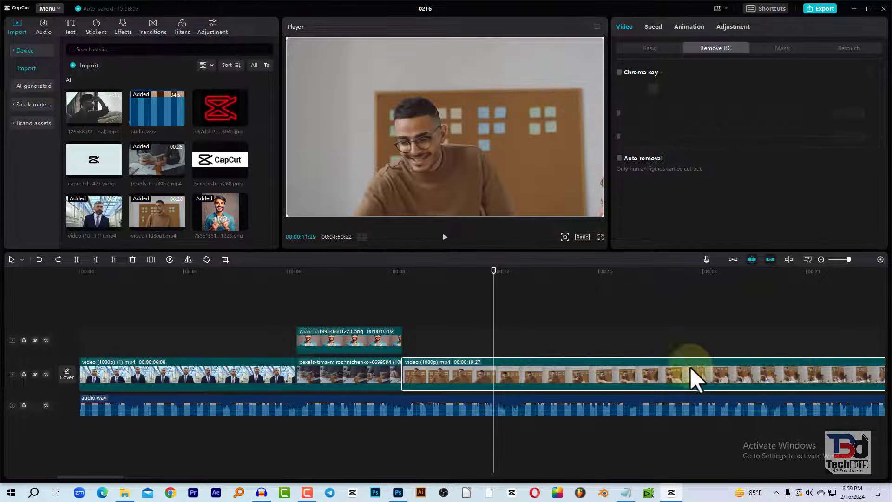
drag(494, 279, 499, 307)
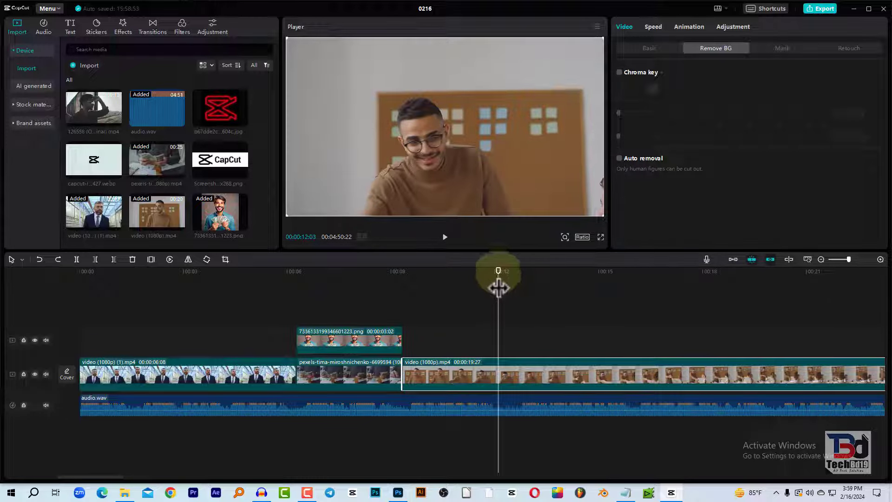
drag(498, 288, 493, 288)
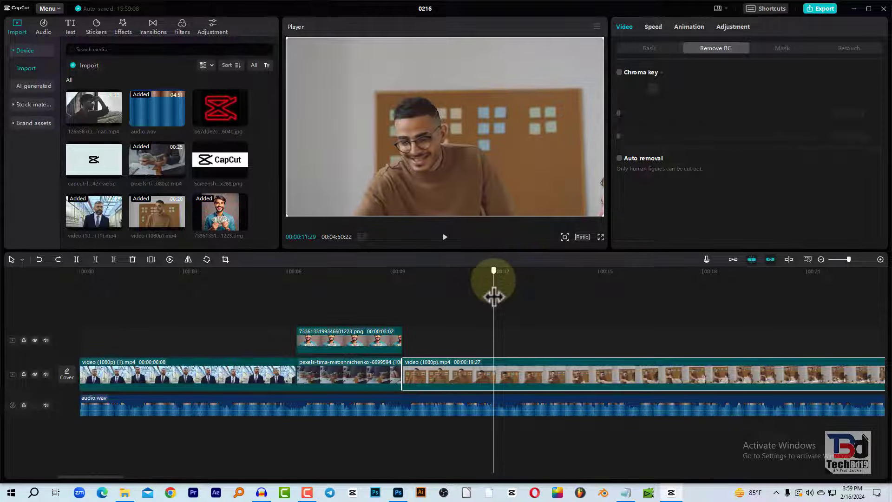
drag(493, 296, 495, 297)
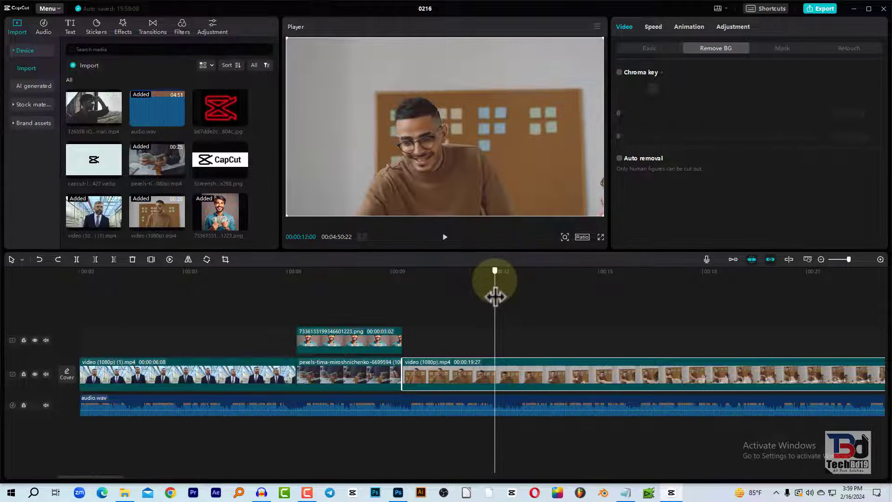
click(95, 259)
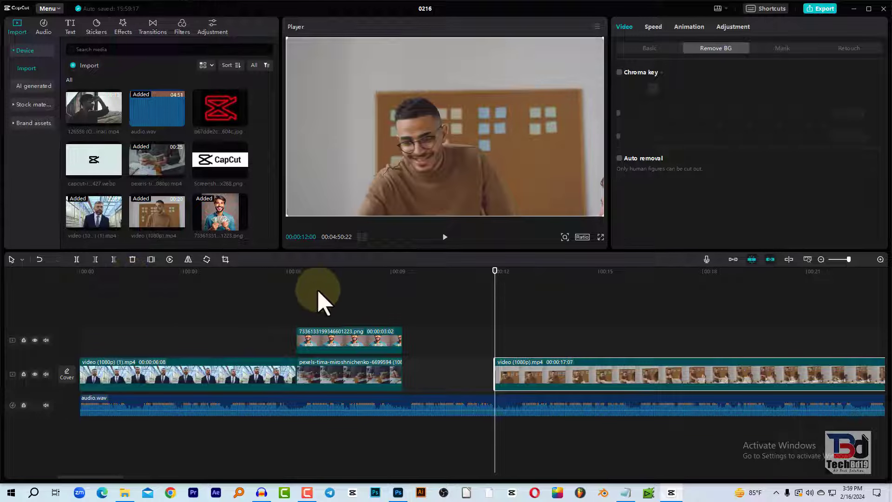
key(ctrl+z)
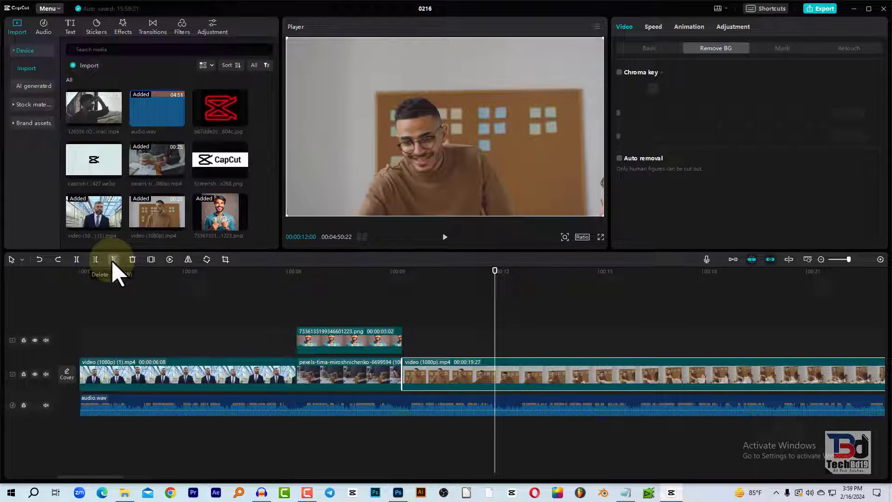
click(114, 260)
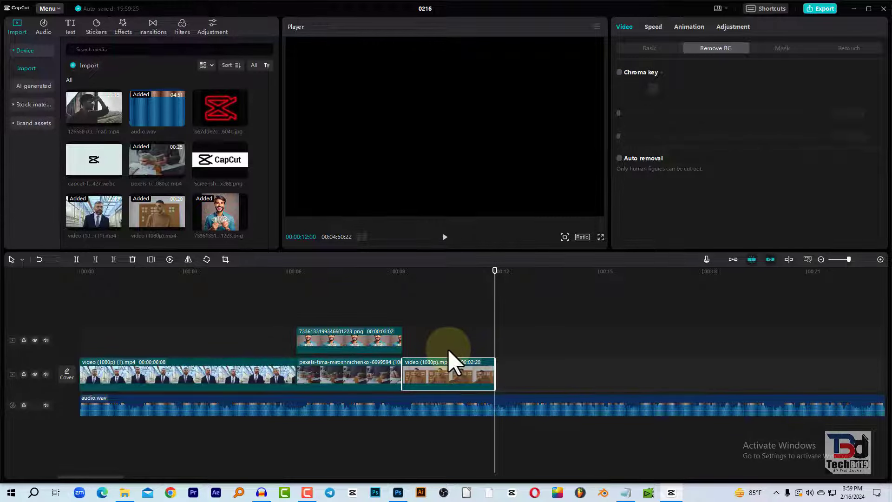
key(ctrl+z)
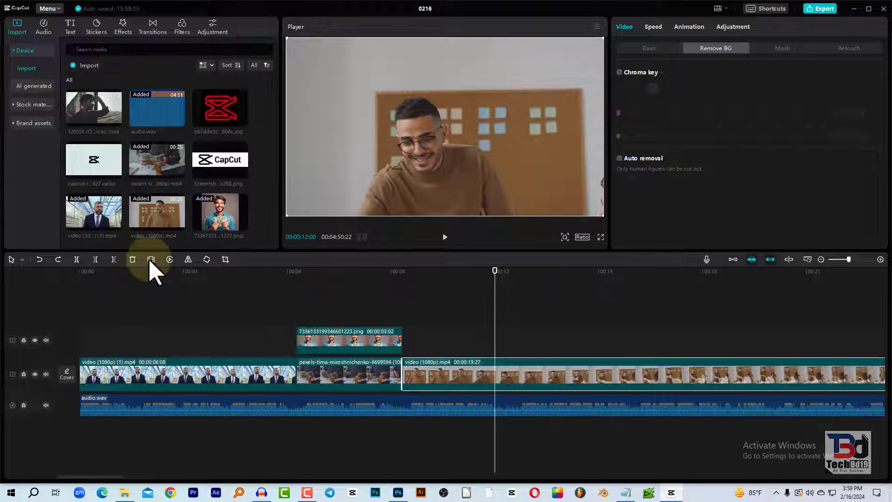
click(170, 285)
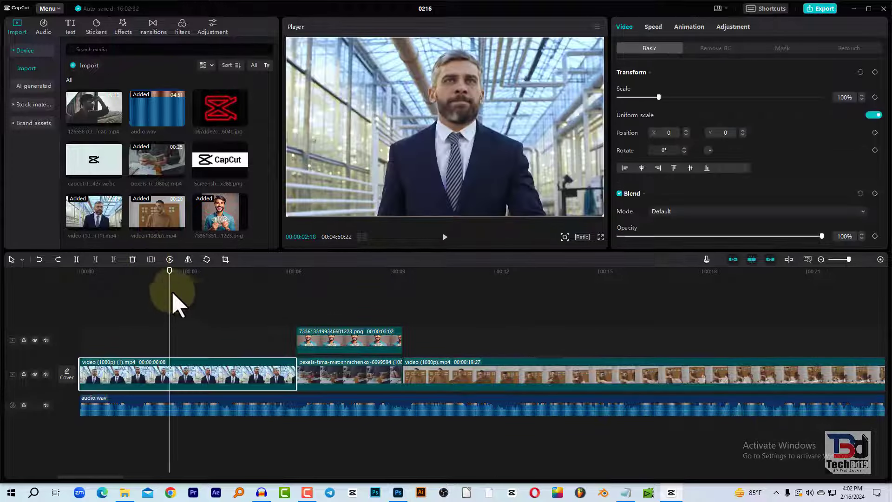
click(153, 272)
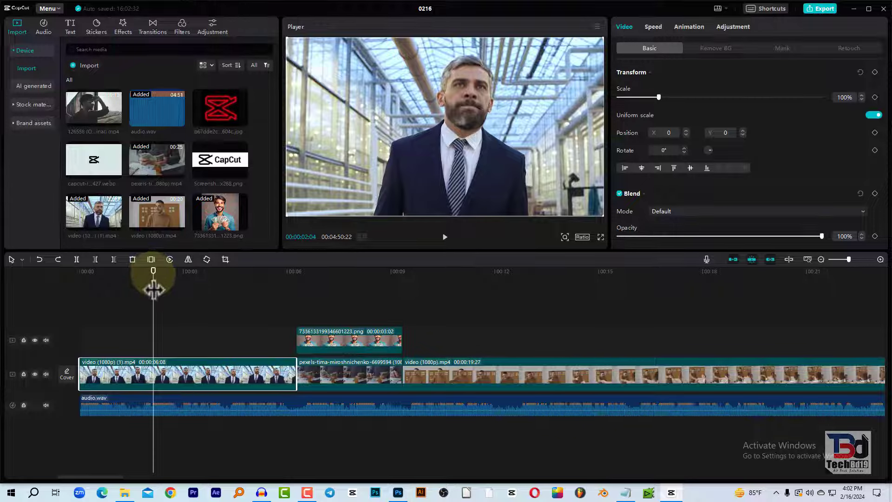
drag(116, 283, 192, 275)
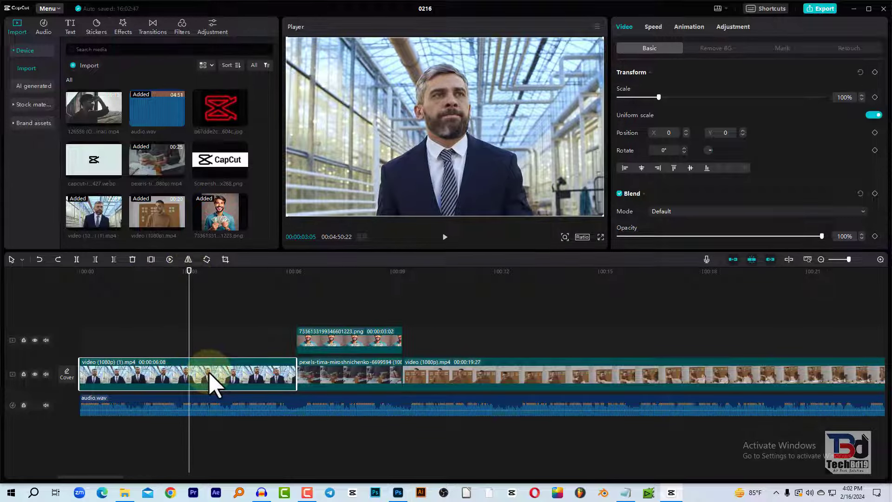
mouse_move(189, 279)
mouse_down()
mouse_move(179, 303)
mouse_move(185, 298)
mouse_up()
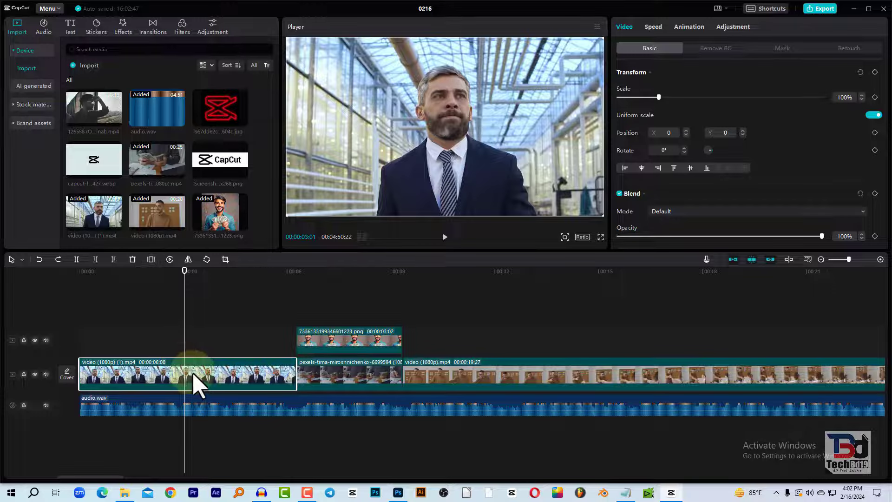
click(209, 351)
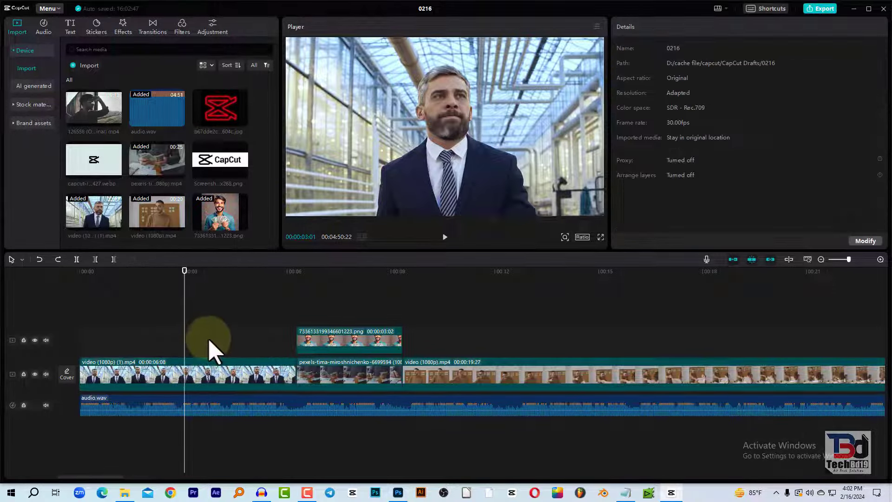
click(195, 274)
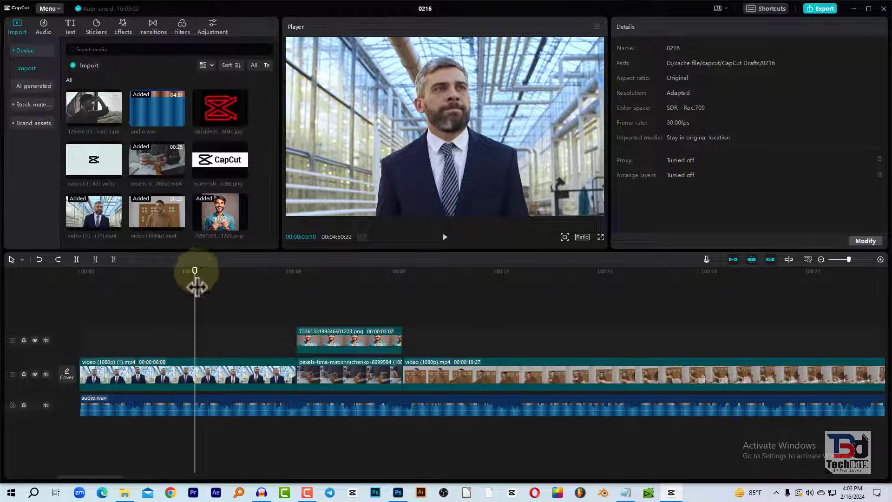
click(203, 376)
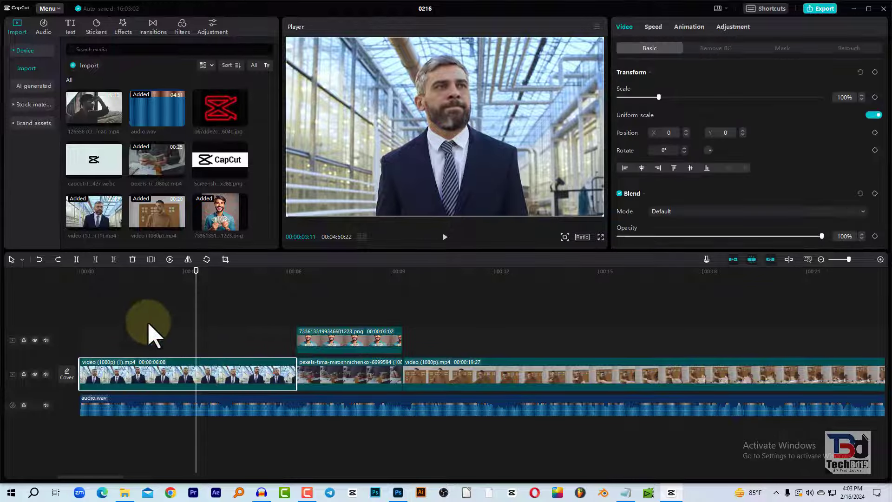
- Add a freeze frame about three seconds into the greenhouse clip and preview it
click(151, 259)
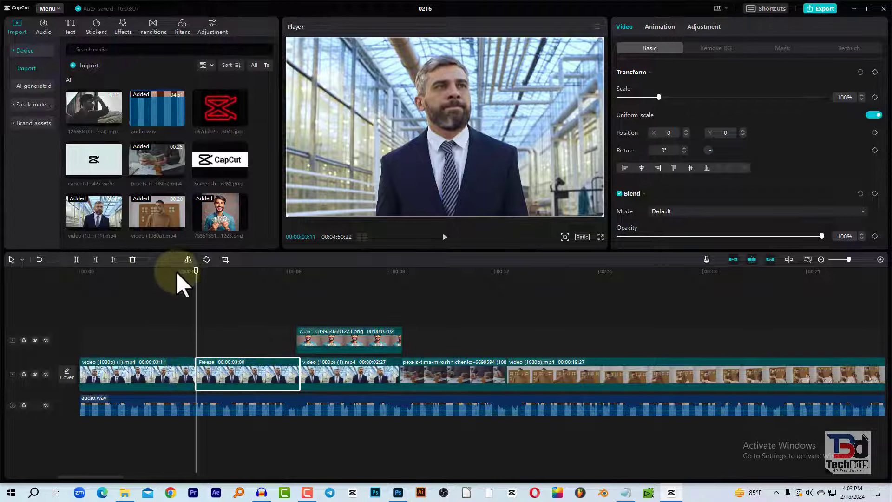
click(154, 272)
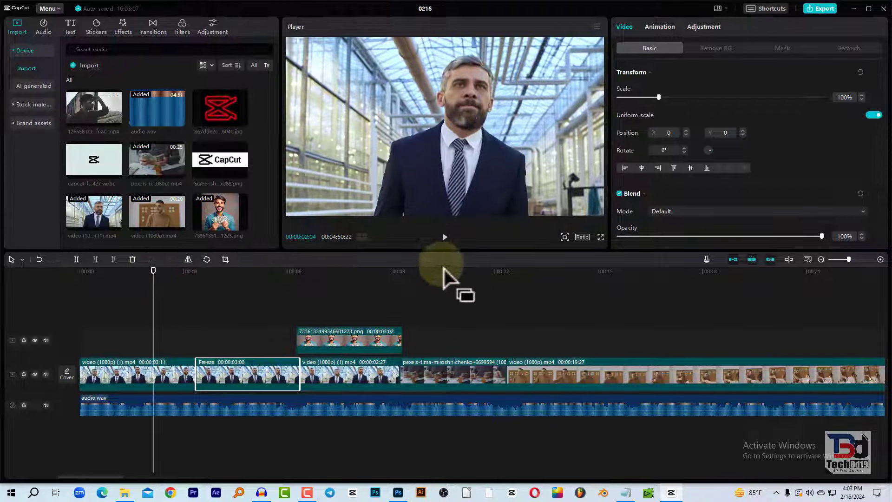
click(445, 237)
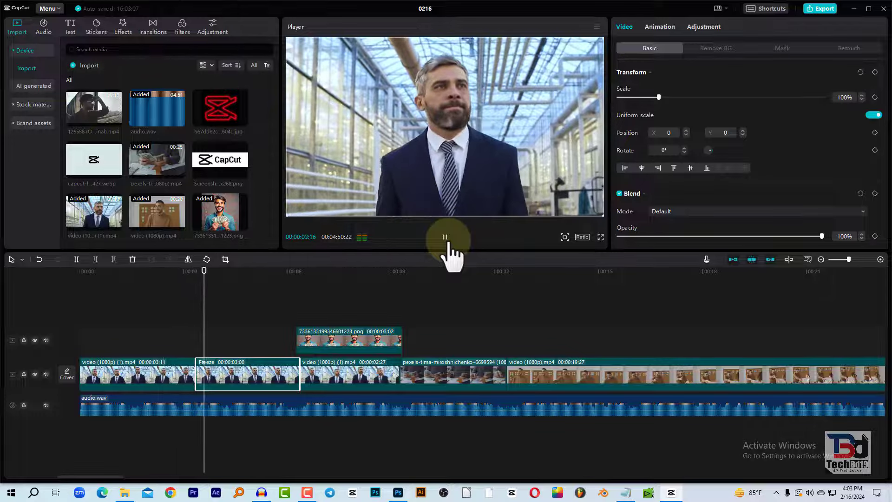
click(445, 237)
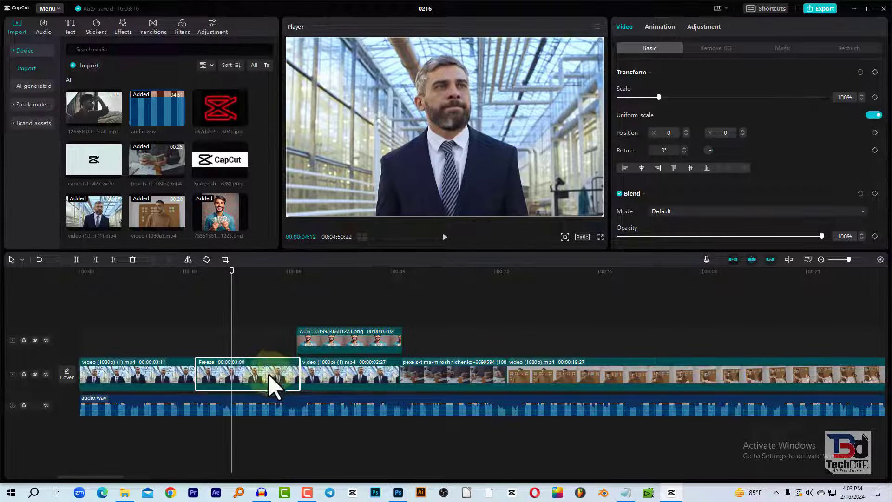
- Shorten the Freeze segment to a brief pause and play back to check it
drag(300, 374, 268, 375)
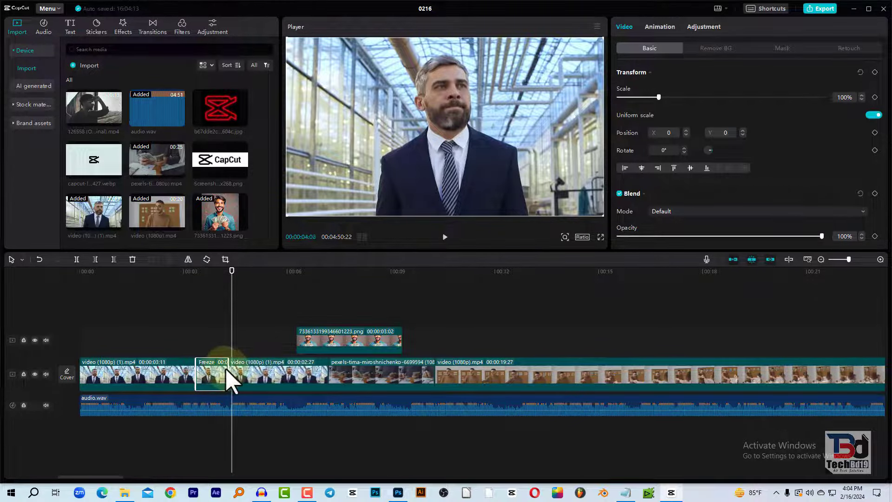
drag(268, 376, 224, 377)
click(194, 293)
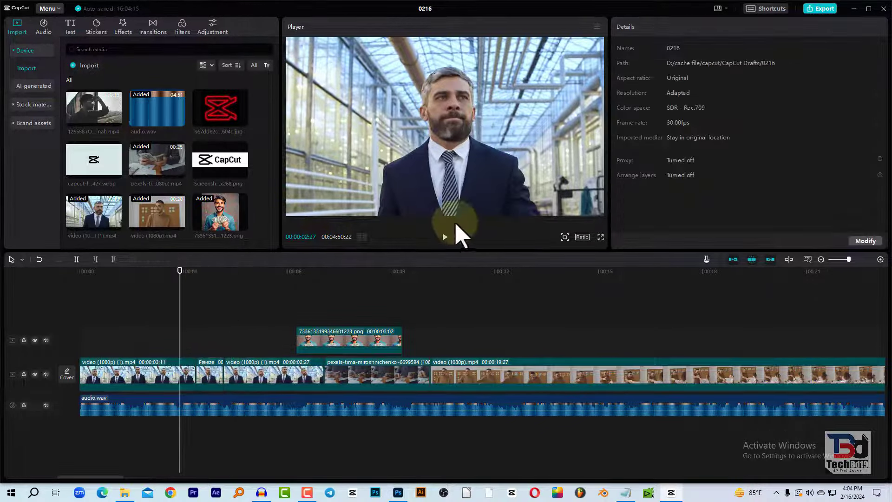
click(445, 237)
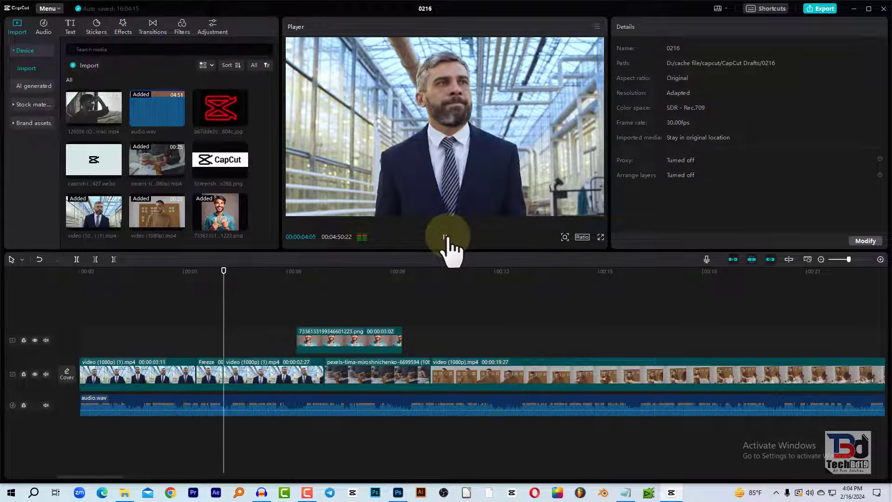
click(446, 238)
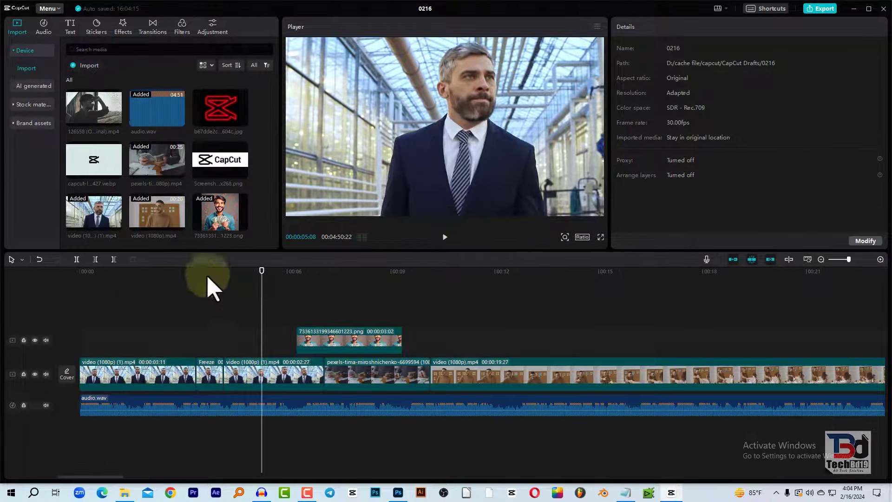
click(254, 387)
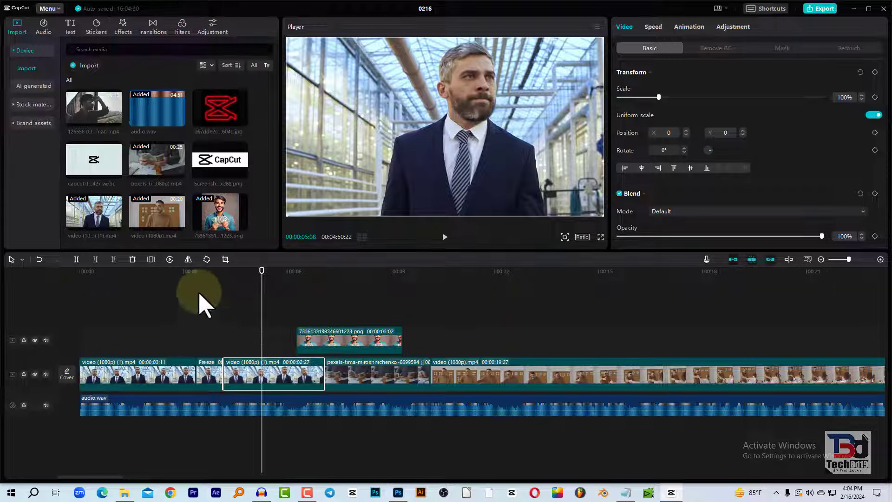
- Reverse the 00:00:02:27 greenhouse piece after the freeze and play it back
mouse_move(192, 285)
mouse_down()
mouse_move(284, 326)
mouse_move(235, 343)
mouse_up()
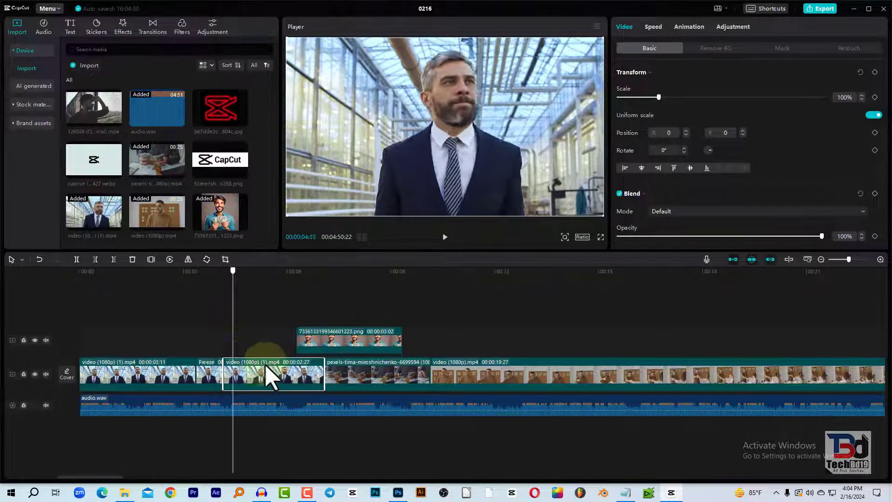
click(299, 351)
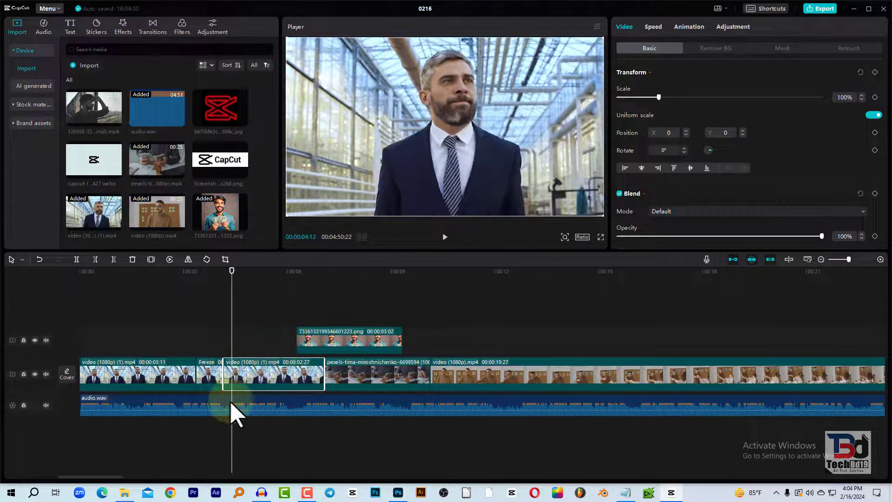
click(232, 316)
click(253, 379)
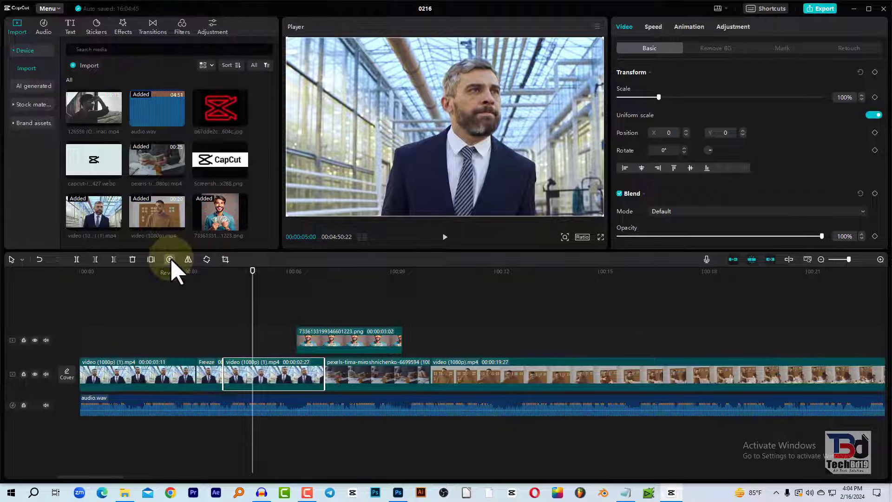
click(170, 259)
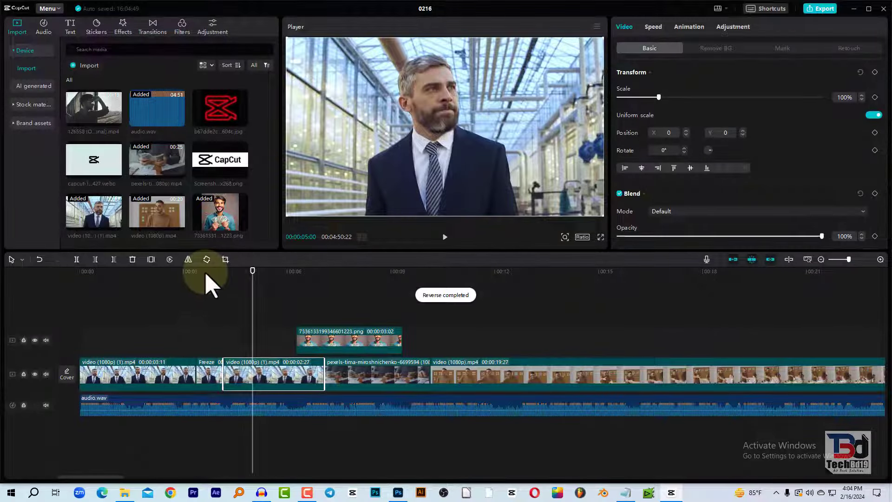
click(205, 274)
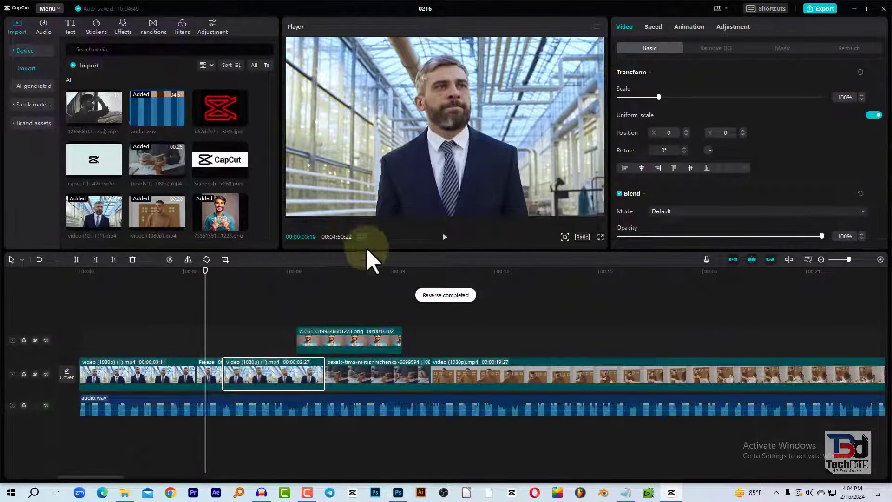
click(445, 237)
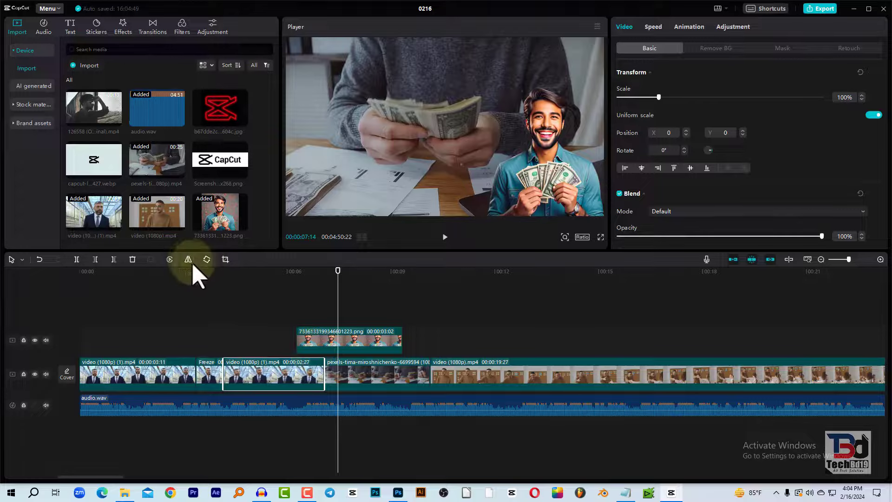
click(240, 272)
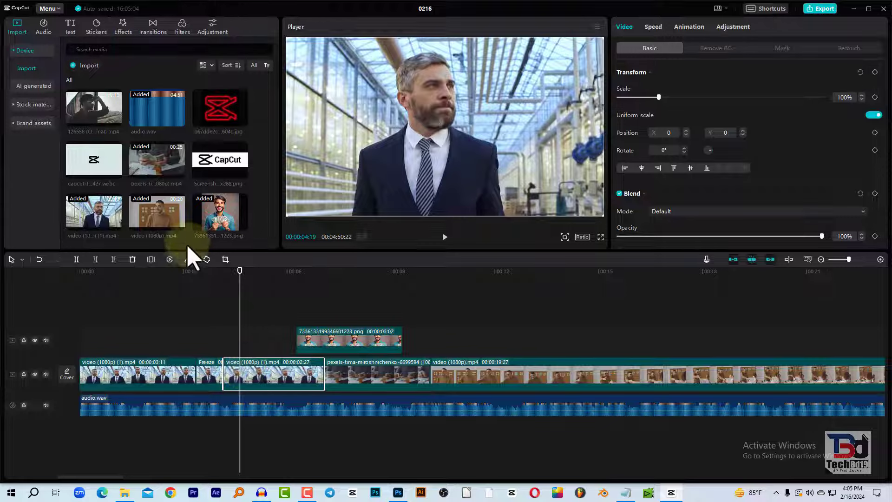
- Mirror the selected businessman clip horizontally and scrub to about 4 seconds
click(188, 260)
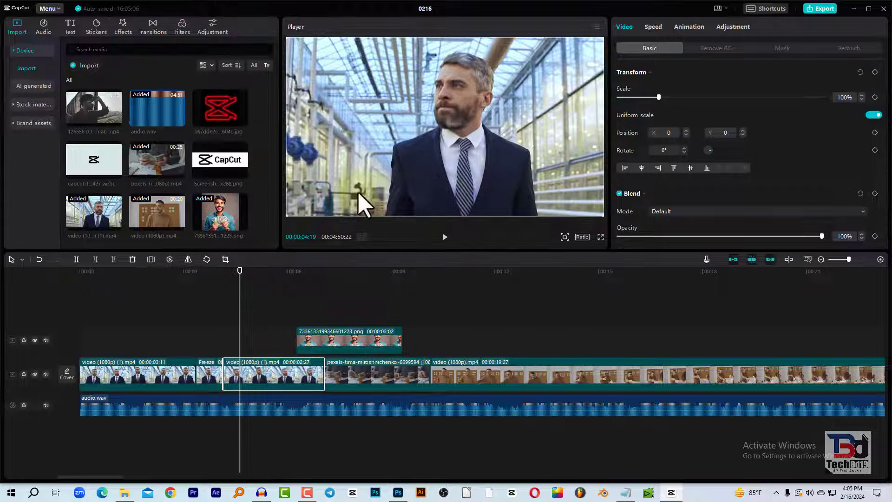
click(225, 274)
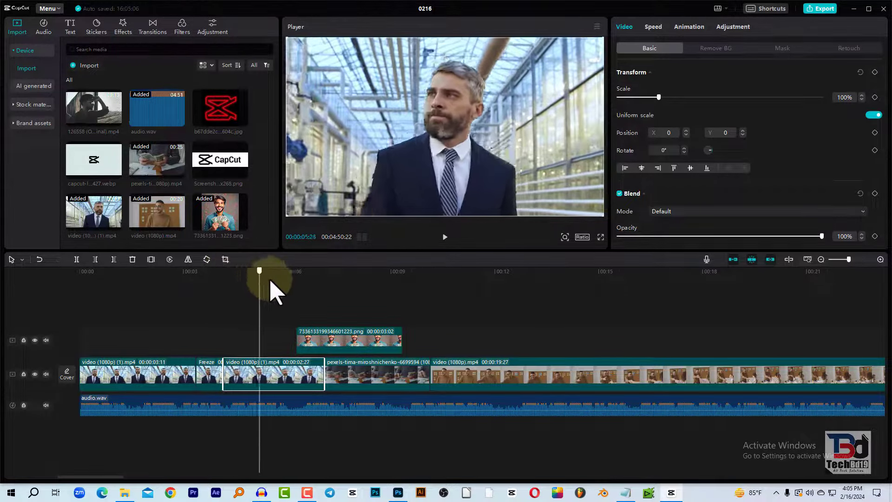
drag(225, 274, 251, 273)
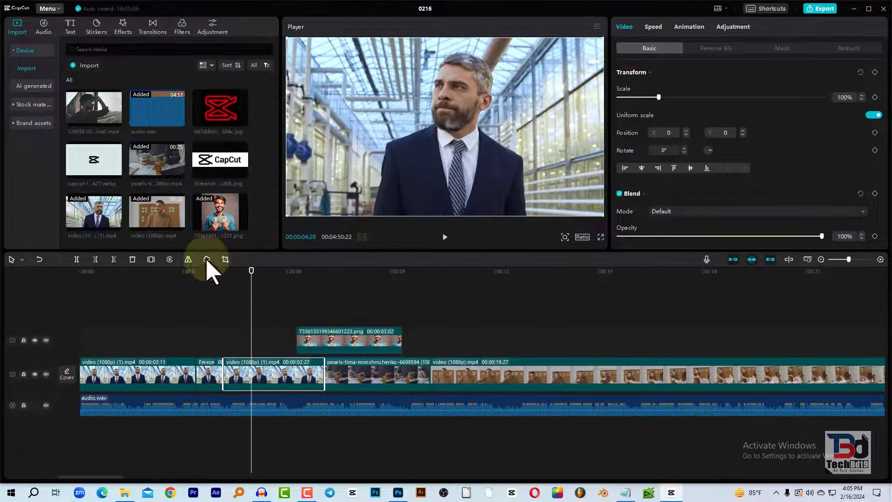
- Rotate the clip repeatedly in 90-degree steps until it reaches 720°
click(207, 260)
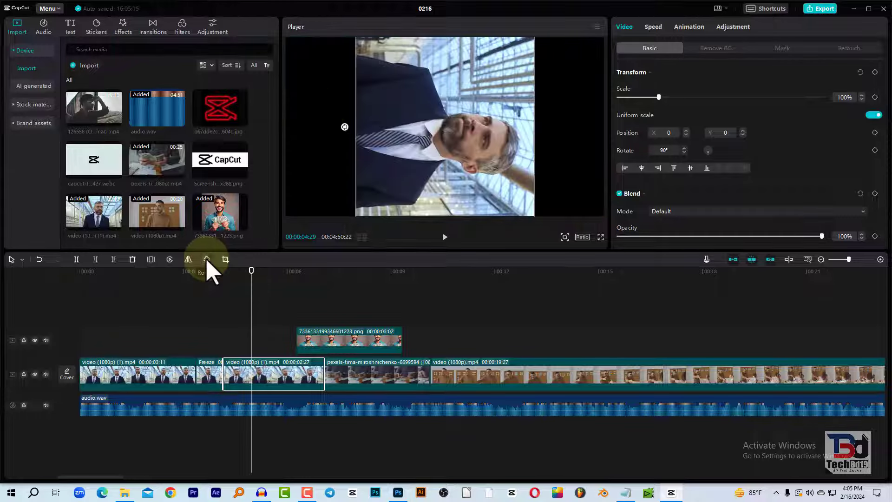
click(207, 259)
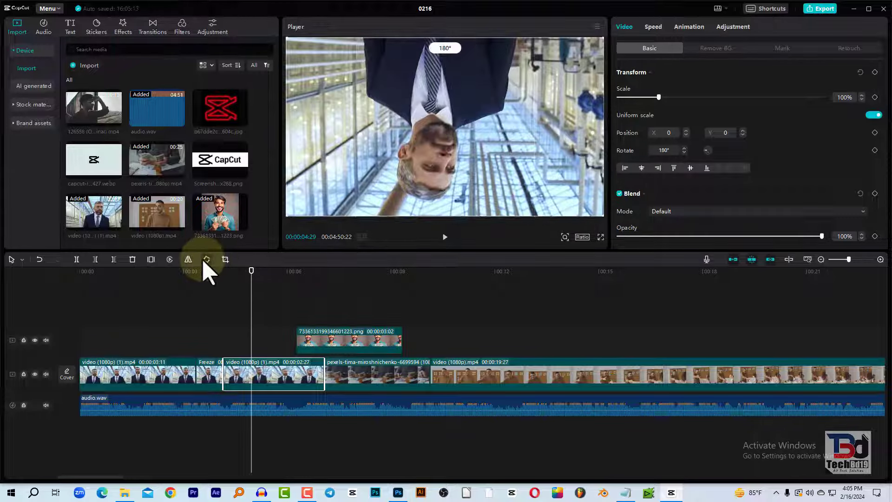
click(207, 260)
click(207, 259)
click(207, 259)
click(207, 259)
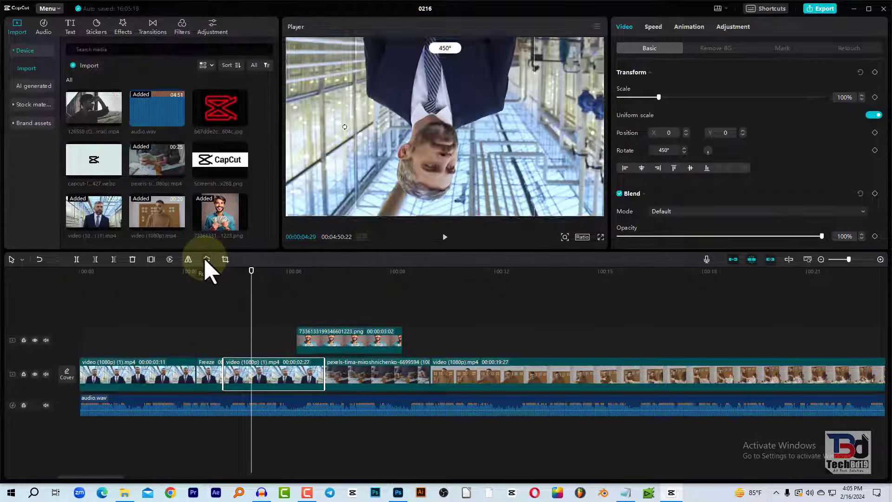
click(207, 260)
click(207, 260)
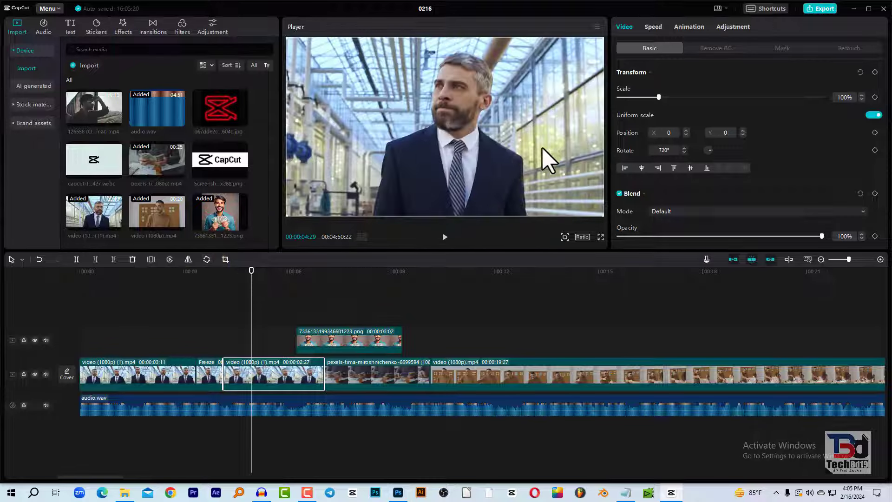
- Move the clip down-left in the player and shrink it to about half size
drag(468, 139, 412, 169)
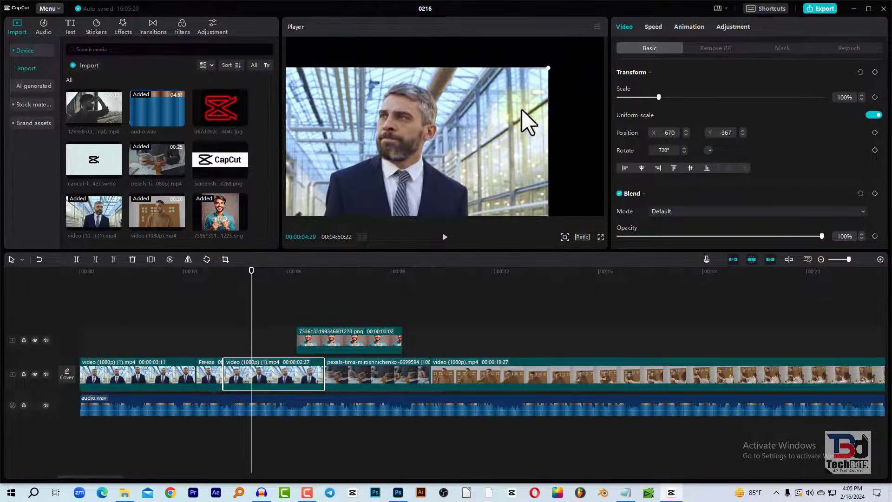
click(554, 74)
click(548, 68)
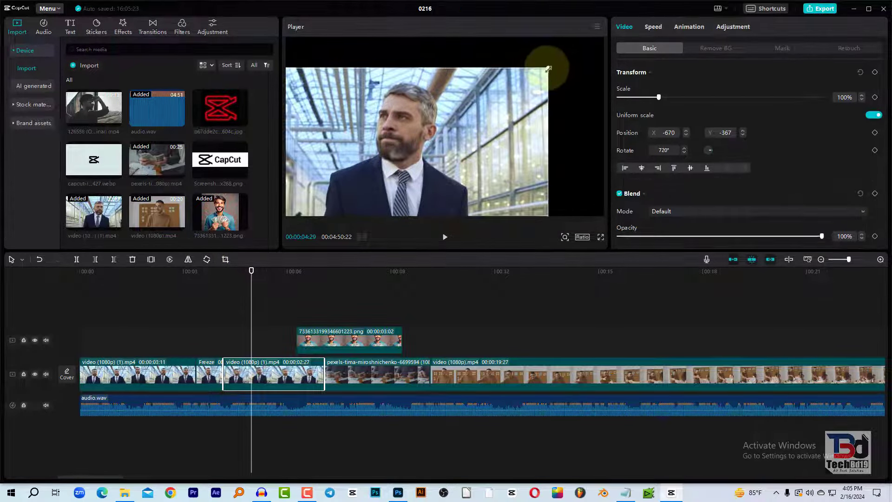
drag(548, 69, 478, 110)
mouse_move(397, 189)
mouse_down()
mouse_move(442, 119)
mouse_move(459, 149)
mouse_move(482, 119)
mouse_up()
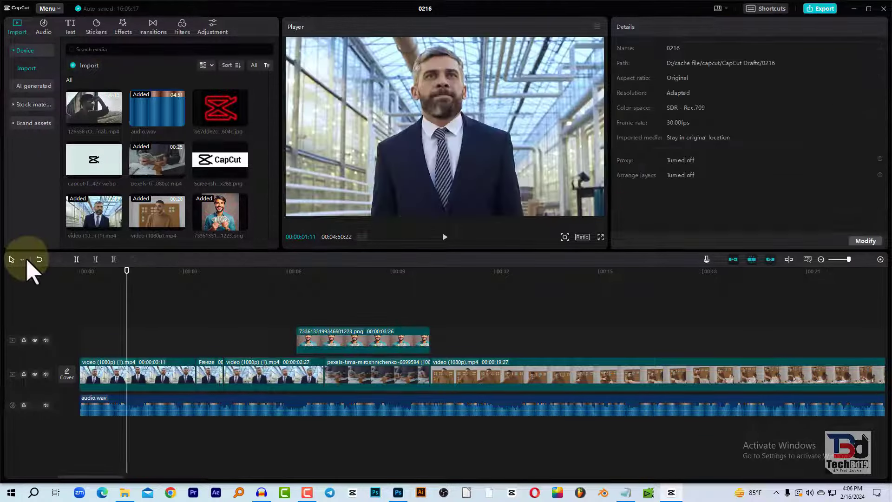
click(144, 371)
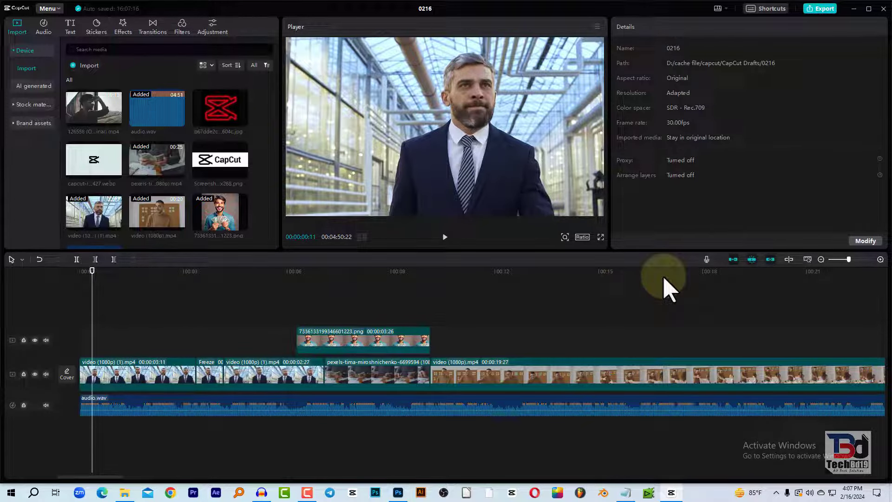
click(707, 261)
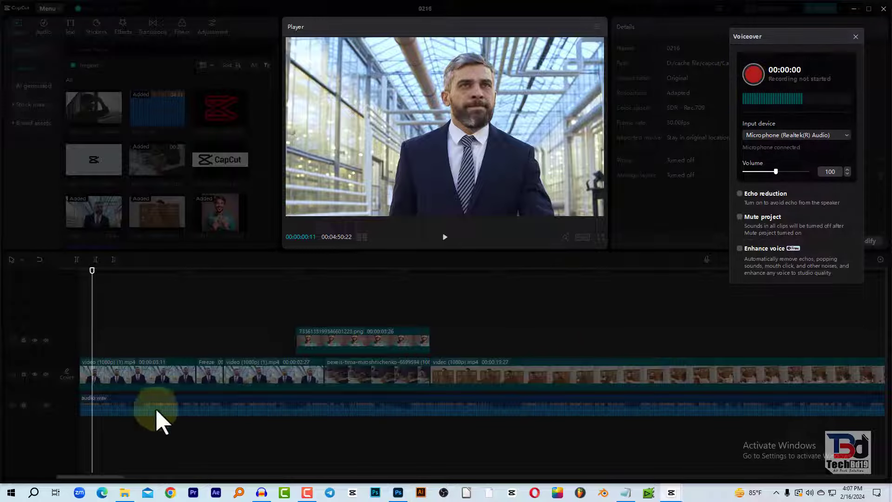
click(856, 36)
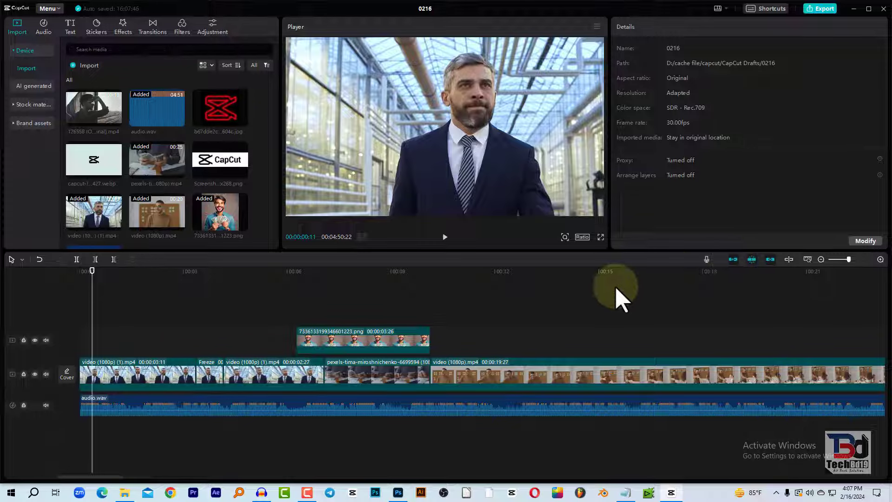
- Split the second businessman clip at 6:18 and delete the short piece after it
click(332, 274)
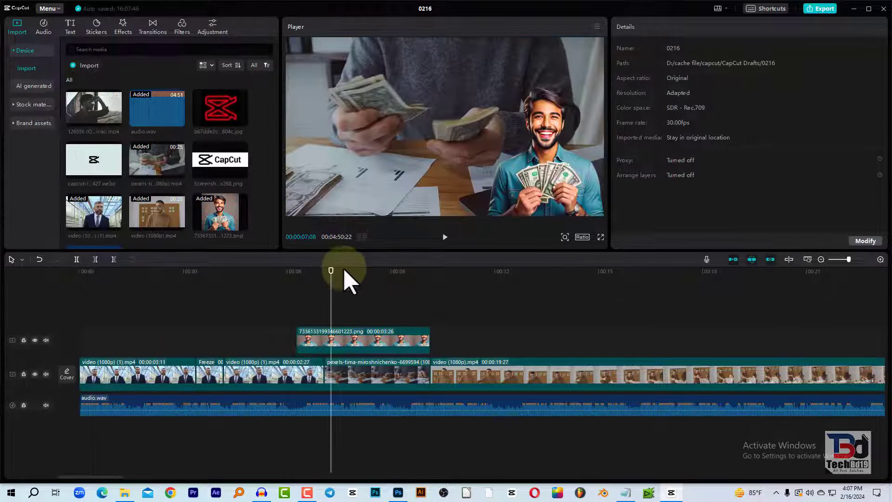
click(366, 375)
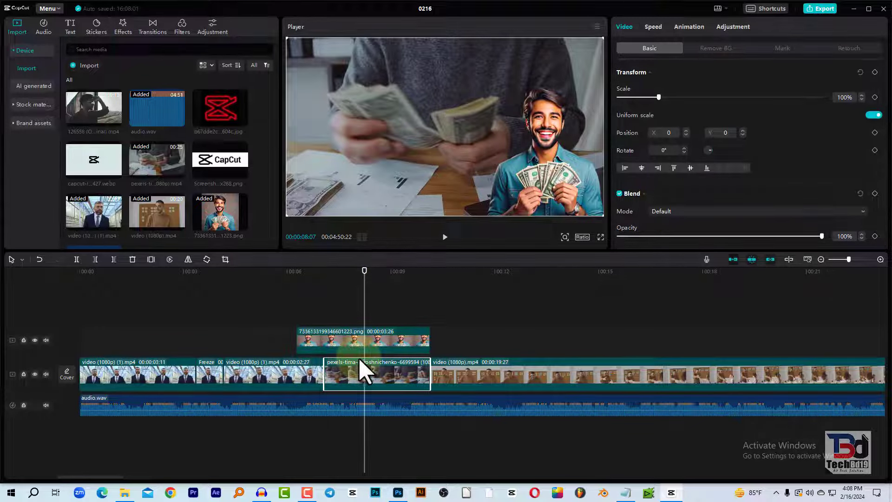
click(274, 381)
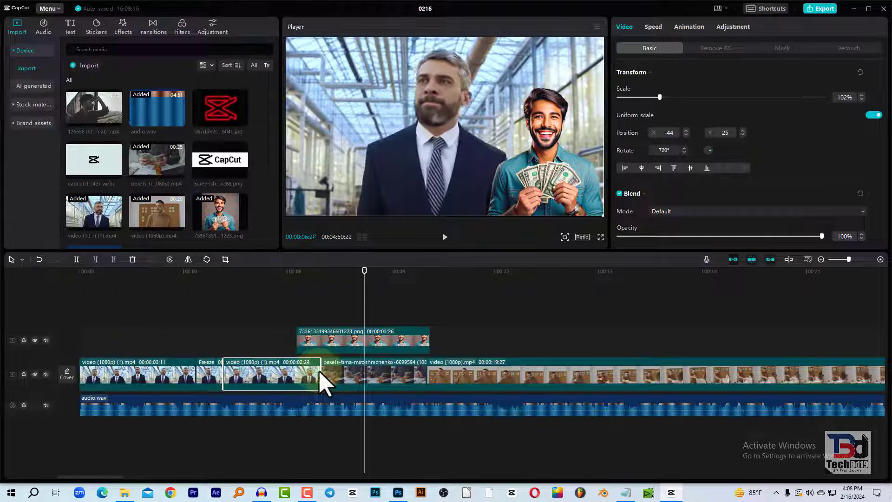
click(308, 271)
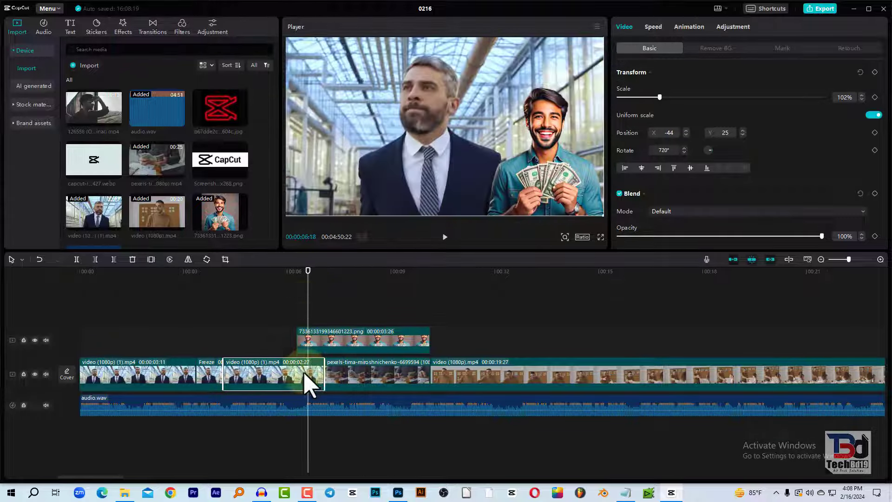
click(78, 260)
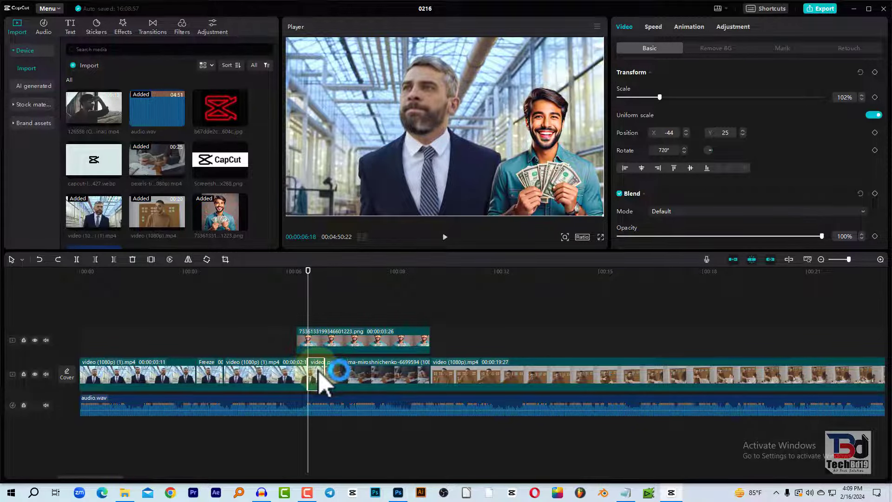
key(Delete)
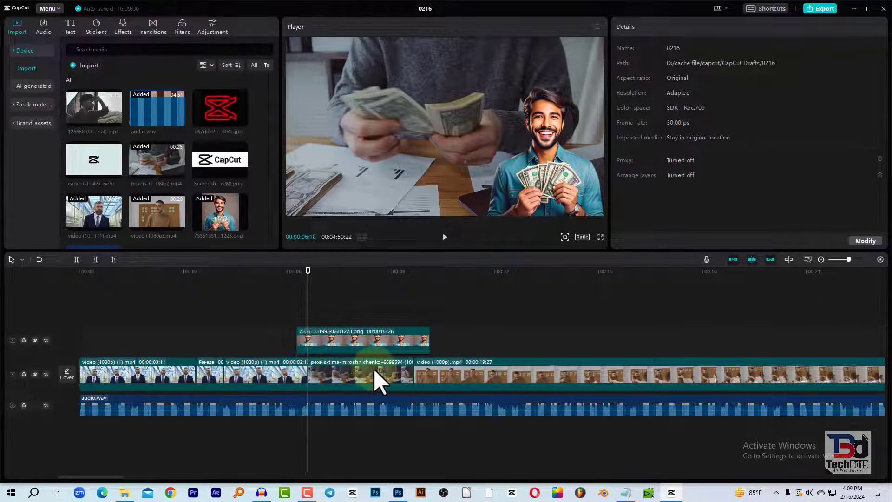
- Select the pexels clip, preview from about 6:02, and toggle the main track magnet
click(353, 373)
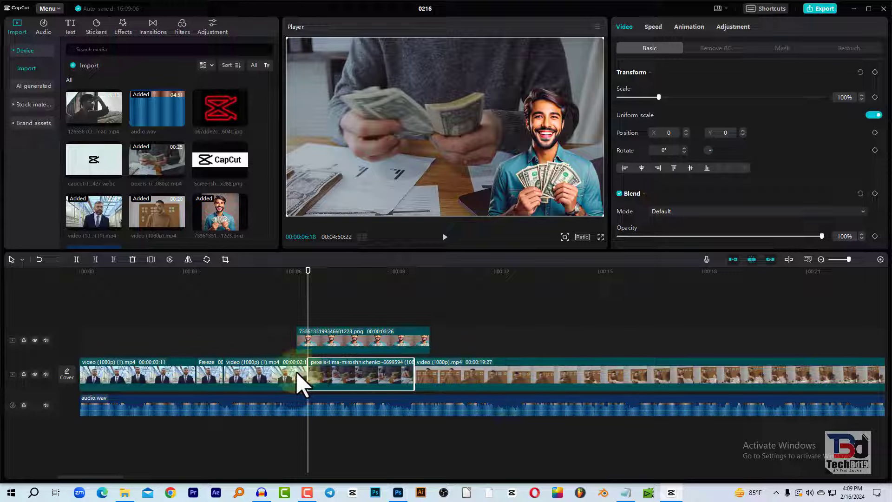
click(290, 302)
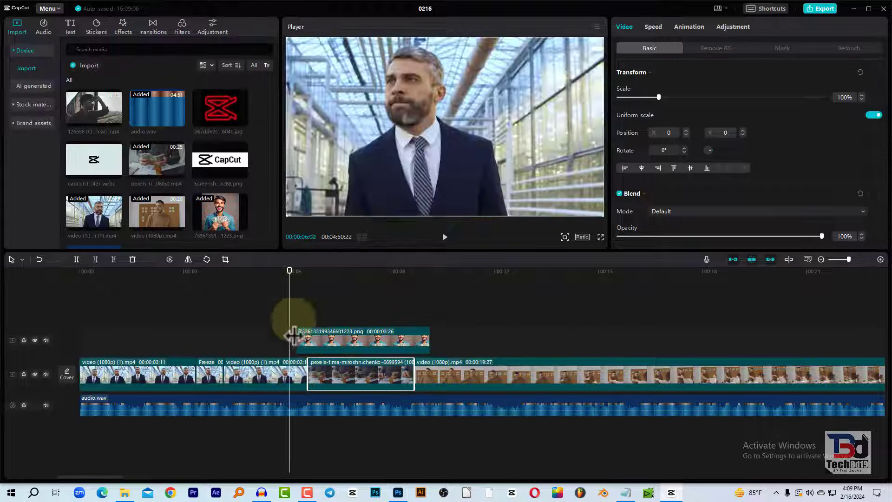
drag(290, 291, 313, 290)
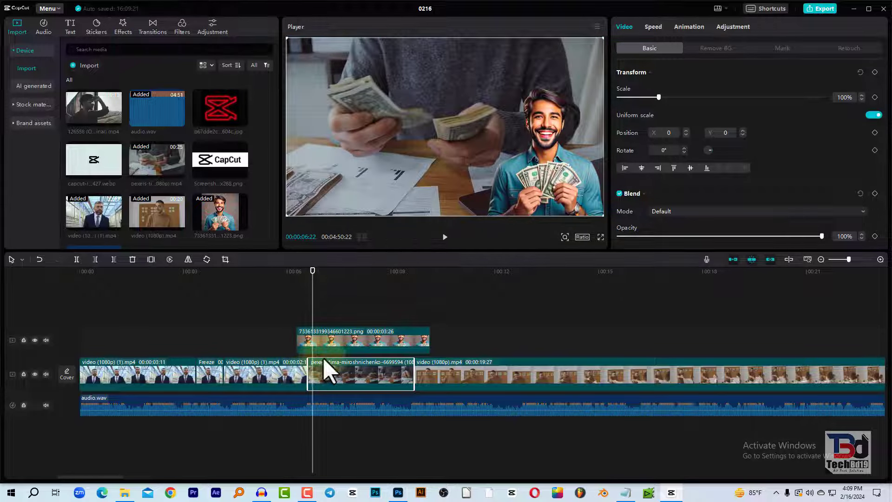
click(737, 264)
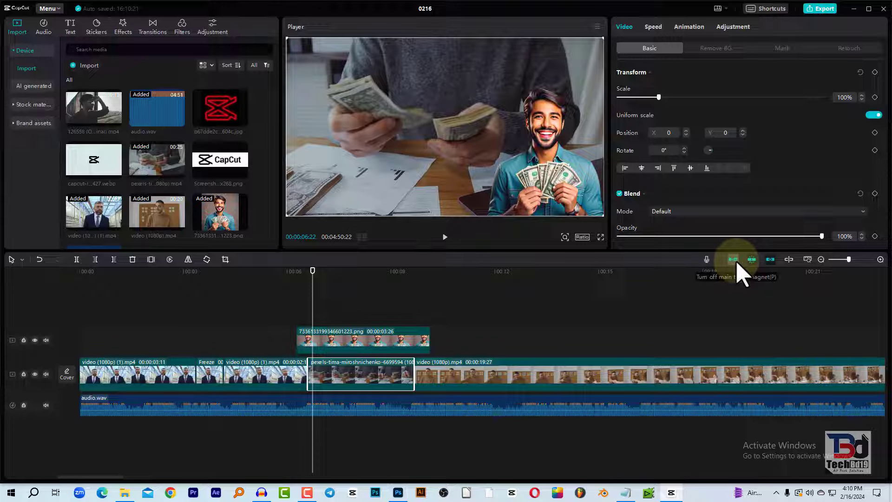
- Undo the deletion, turn off the main track magnet, and delete the short piece to leave a gap
click(328, 377)
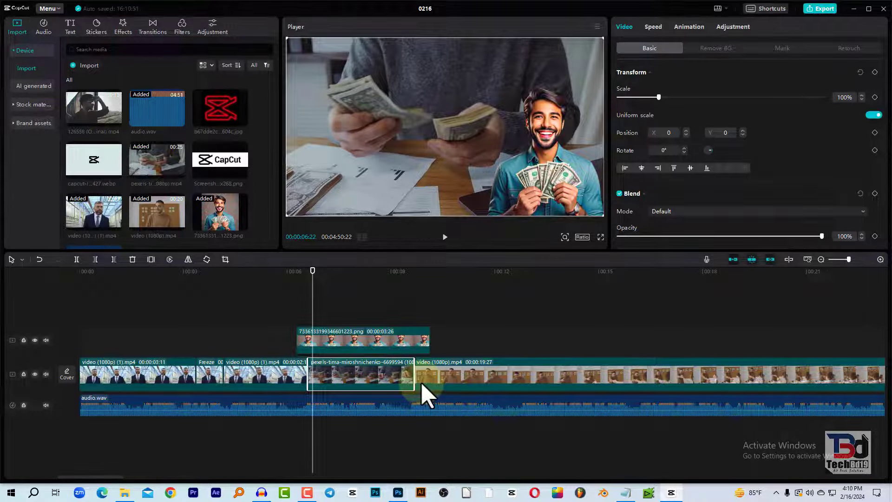
key(ctrl+z)
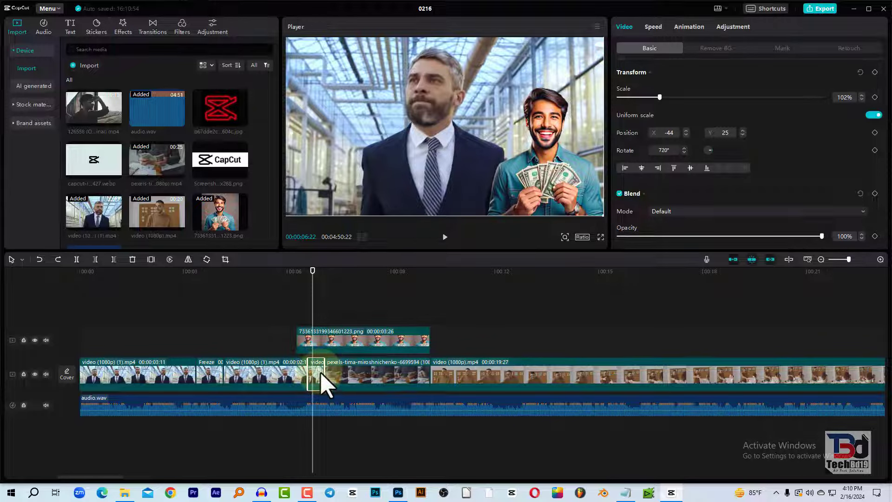
click(733, 261)
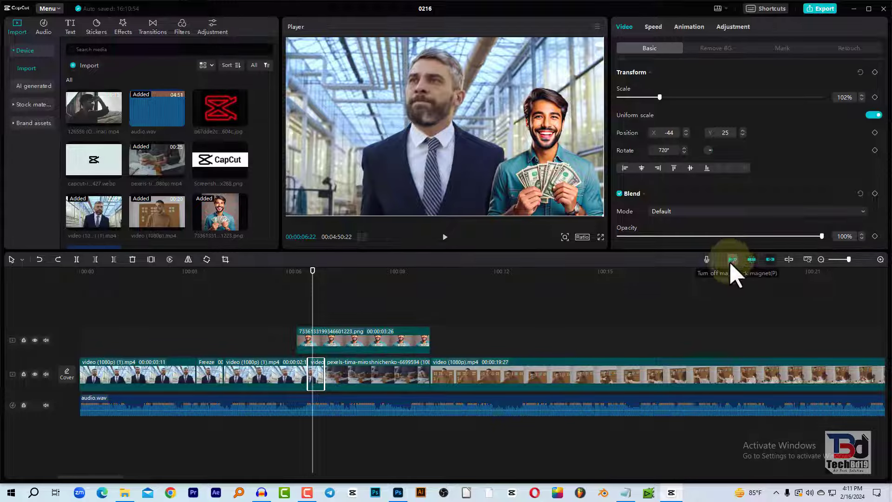
click(733, 263)
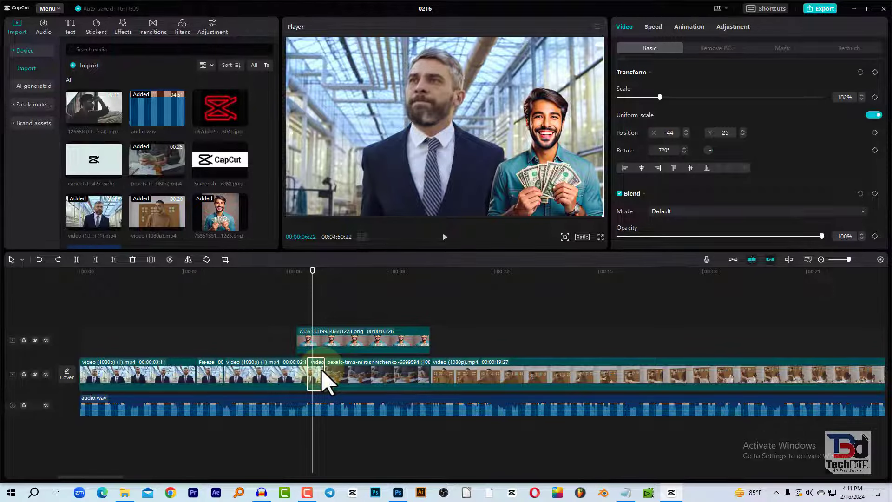
key(Delete)
- Inspect the new gap and nudge the pexels clip, keeping the gap before it
click(309, 276)
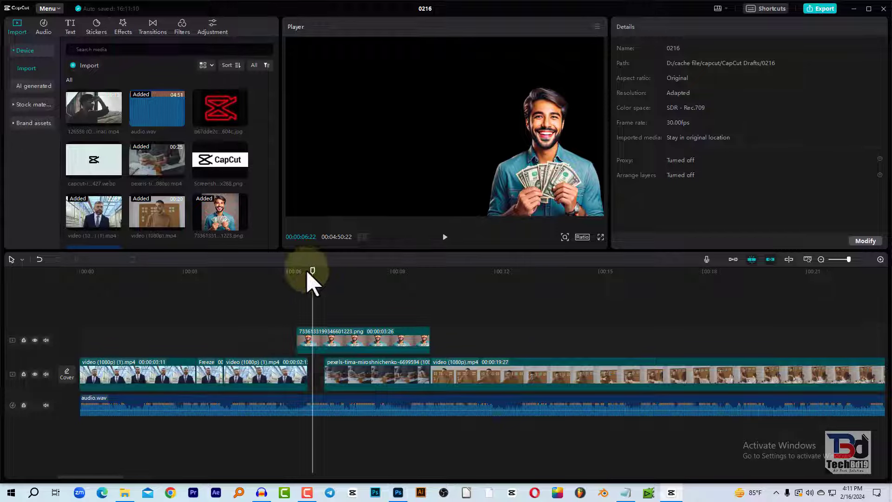
mouse_move(312, 284)
mouse_down()
mouse_move(324, 278)
mouse_move(306, 281)
mouse_move(319, 284)
mouse_up()
click(351, 372)
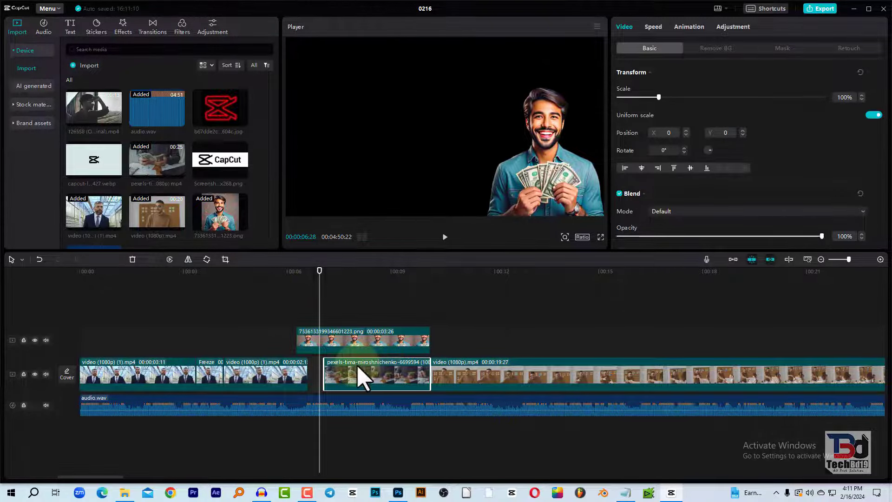
mouse_move(358, 367)
mouse_down()
mouse_move(350, 376)
mouse_move(406, 355)
mouse_up()
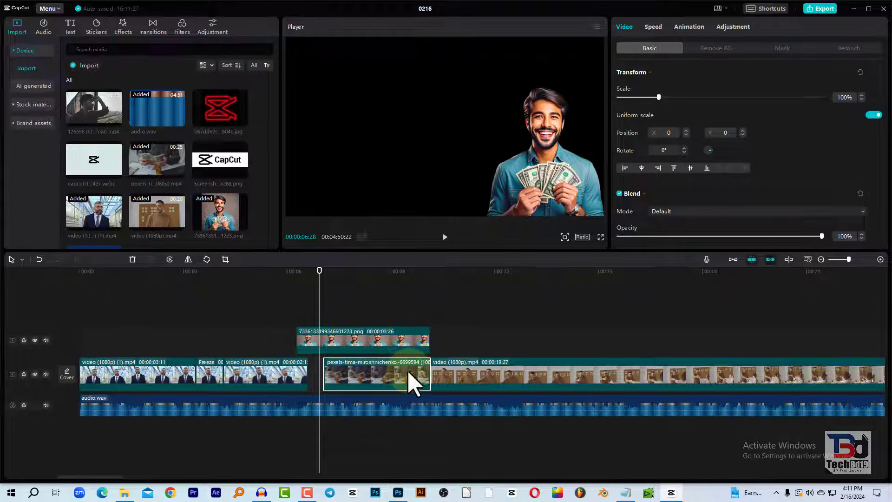
- Slide the money-counting clip and the brown-sweater video left to close the gaps
click(371, 271)
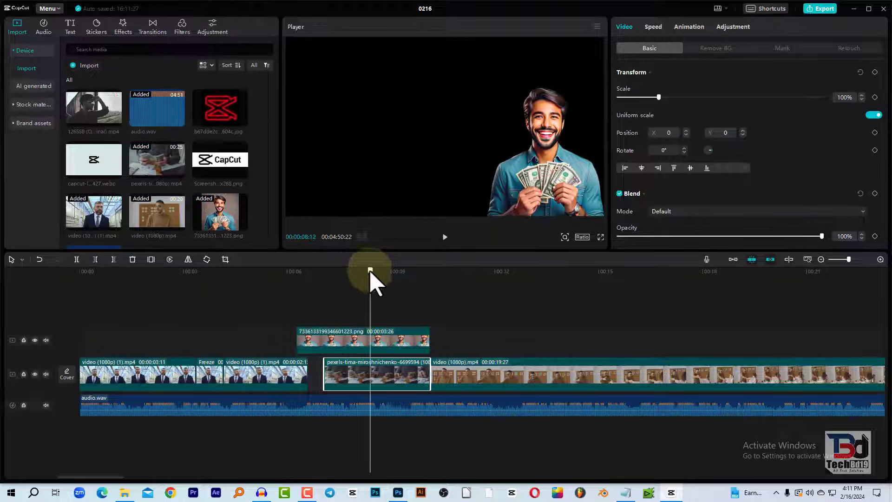
mouse_move(384, 378)
mouse_down()
mouse_move(367, 379)
mouse_move(371, 372)
mouse_up()
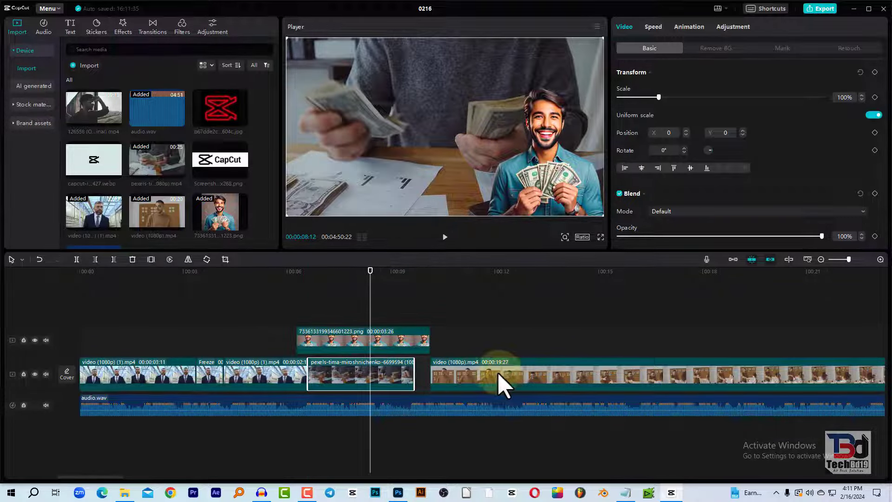
drag(504, 379, 487, 379)
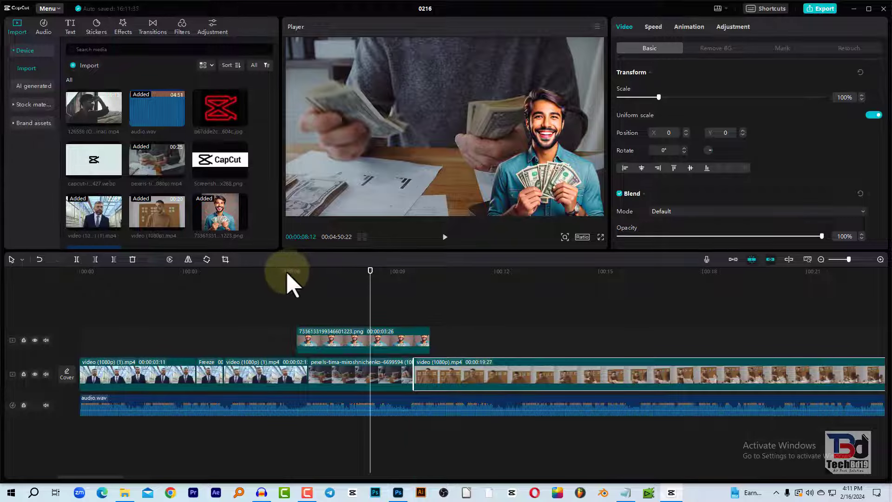
drag(302, 283, 392, 303)
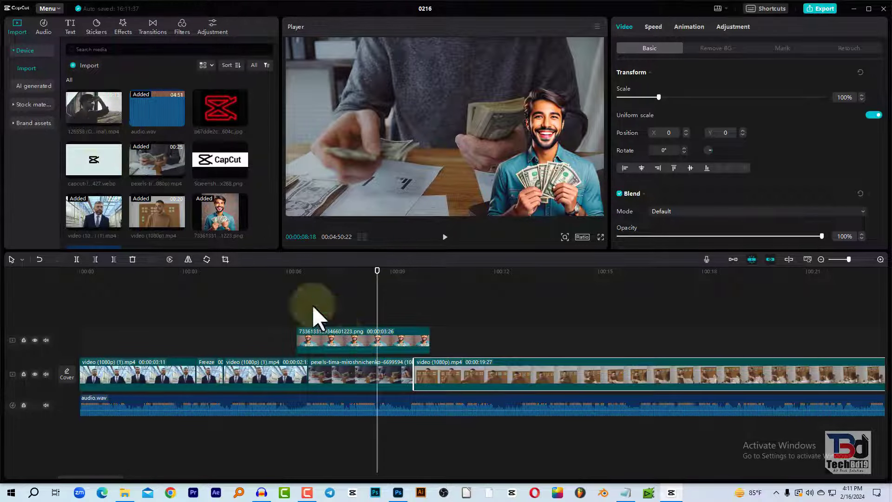
mouse_move(228, 165)
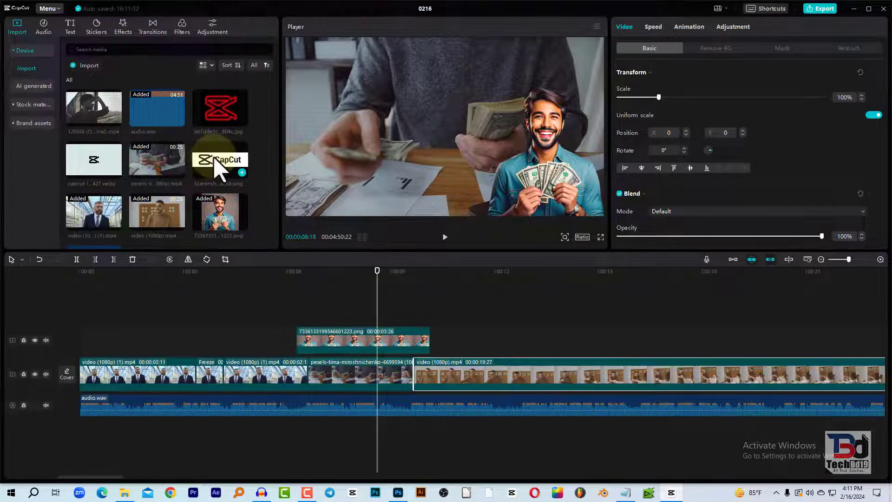
click(219, 168)
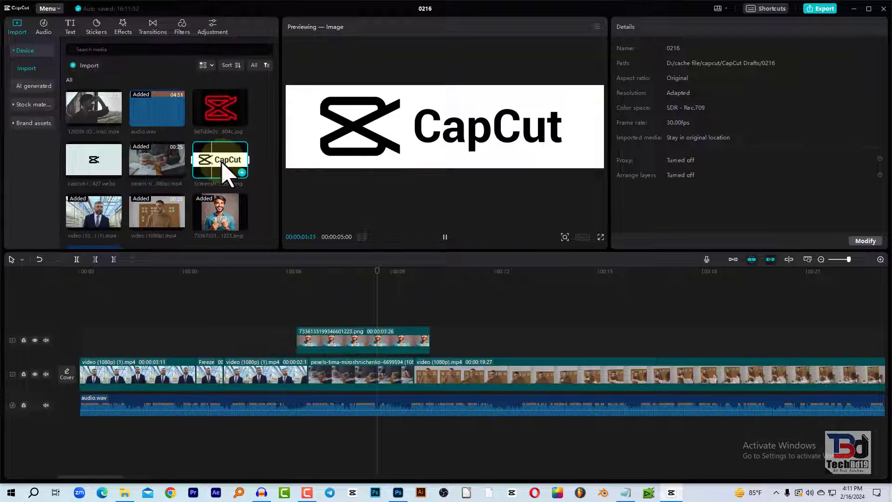
drag(233, 166, 306, 226)
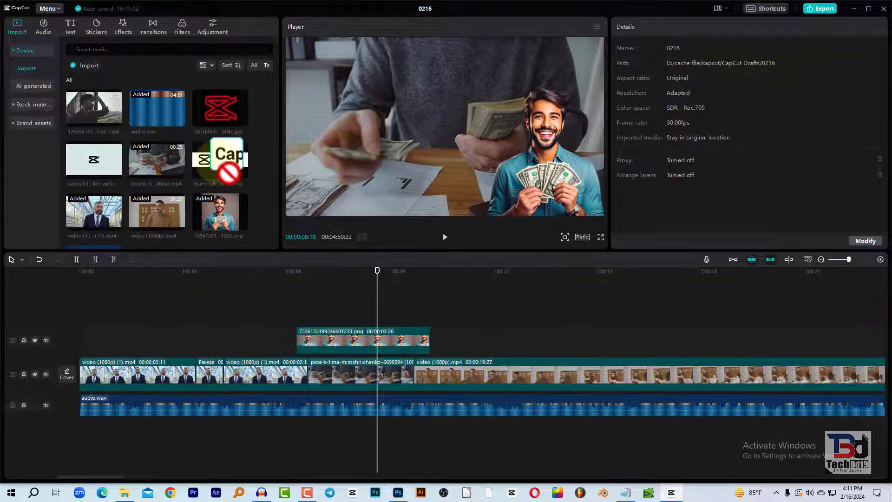
mouse_move(306, 227)
mouse_down()
mouse_move(447, 338)
mouse_move(428, 325)
mouse_up()
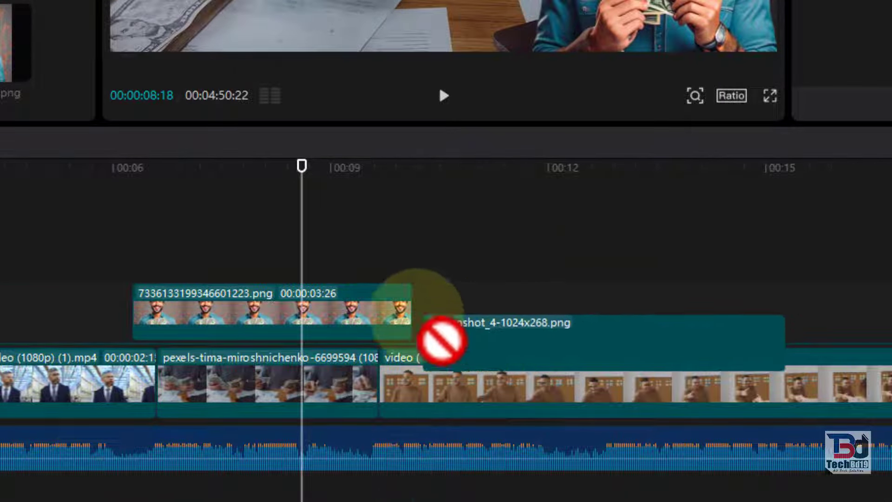
mouse_move(385, 254)
mouse_down()
mouse_move(391, 263)
mouse_move(411, 255)
mouse_up()
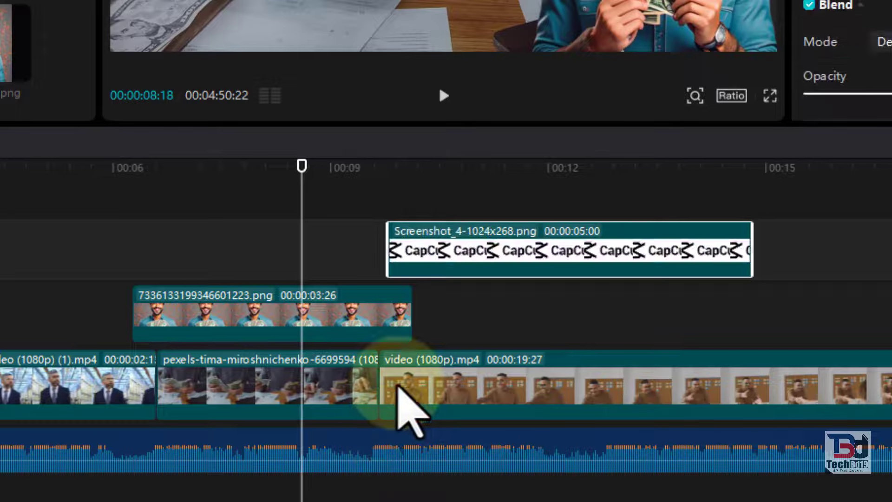
click(378, 360)
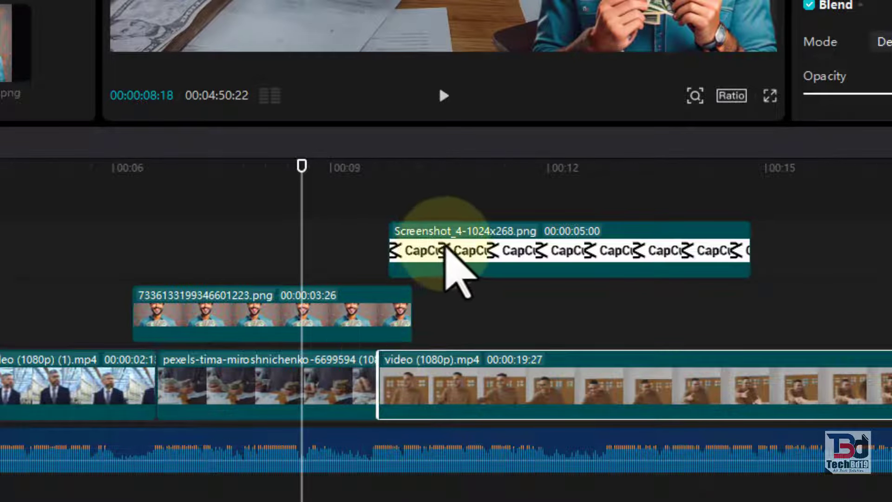
drag(446, 256, 438, 248)
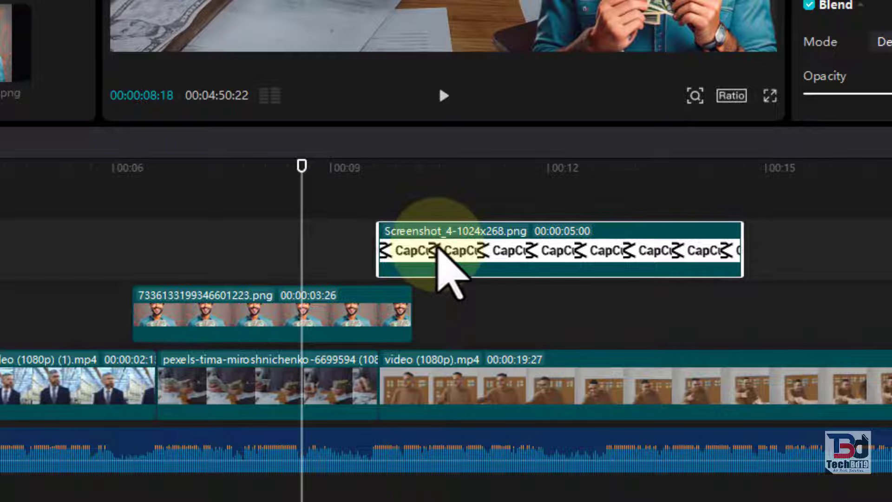
key(Delete)
drag(28, 5, 372, 249)
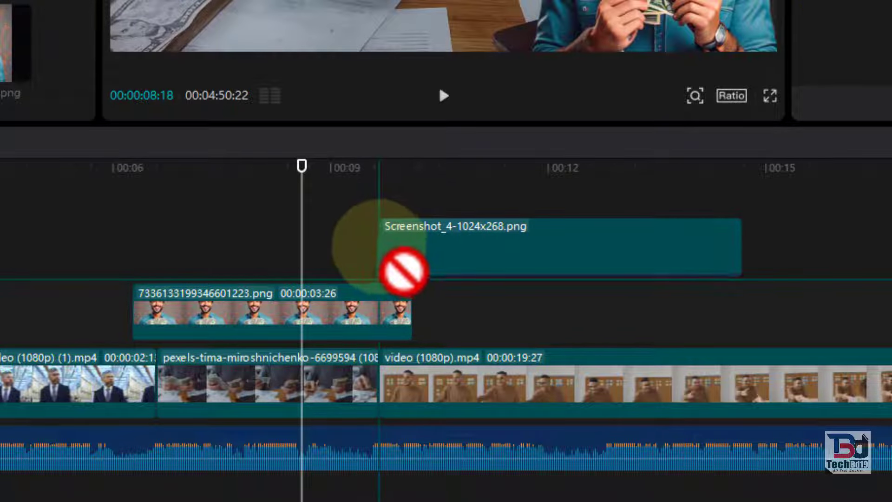
mouse_move(380, 250)
mouse_down()
mouse_move(380, 259)
mouse_move(369, 240)
mouse_up()
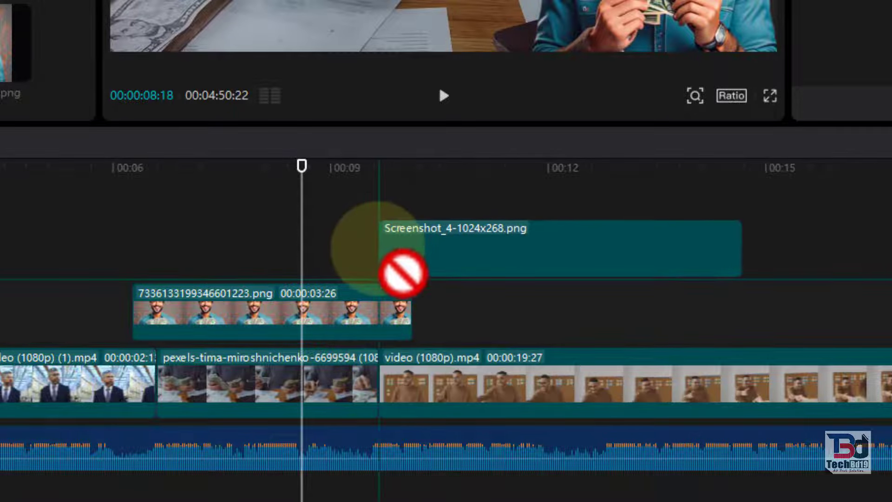
mouse_move(369, 240)
mouse_down()
mouse_move(378, 244)
mouse_move(385, 220)
mouse_move(380, 247)
mouse_up()
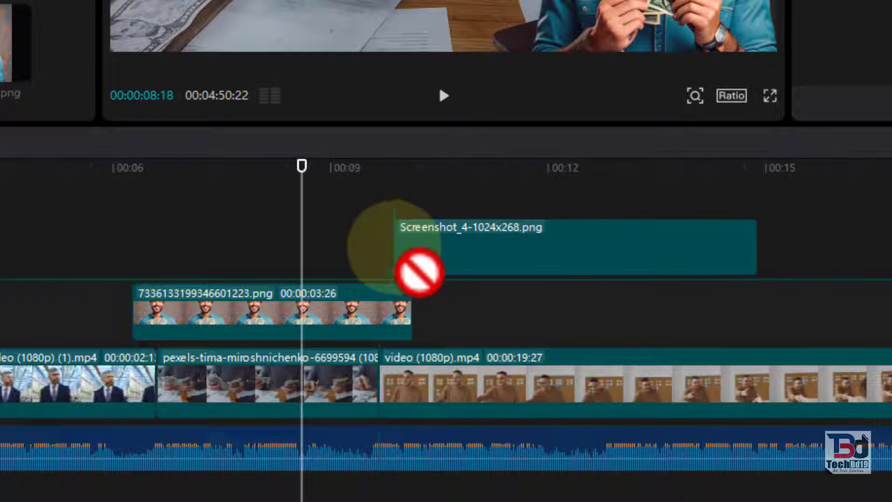
mouse_move(379, 248)
mouse_down()
mouse_move(381, 390)
mouse_move(381, 246)
mouse_up()
mouse_move(614, 219)
mouse_down()
mouse_move(316, 253)
mouse_move(353, 237)
mouse_up()
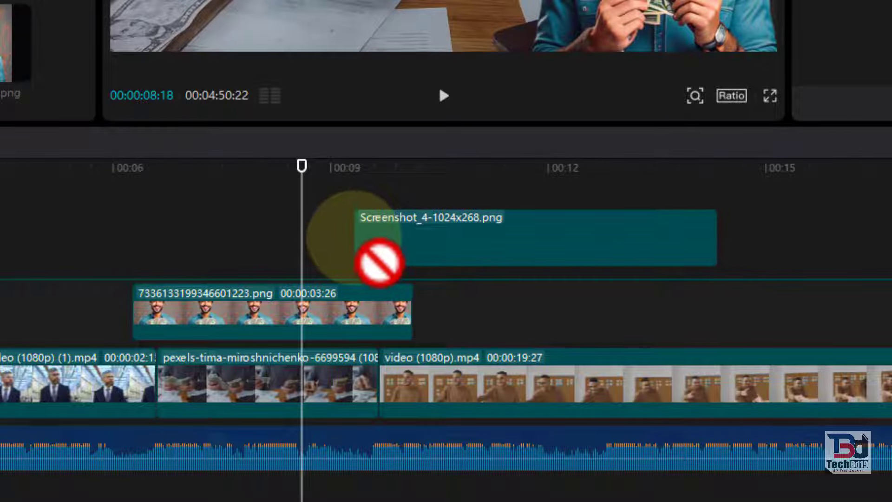
mouse_move(354, 237)
mouse_down()
mouse_move(305, 253)
mouse_move(370, 252)
mouse_up()
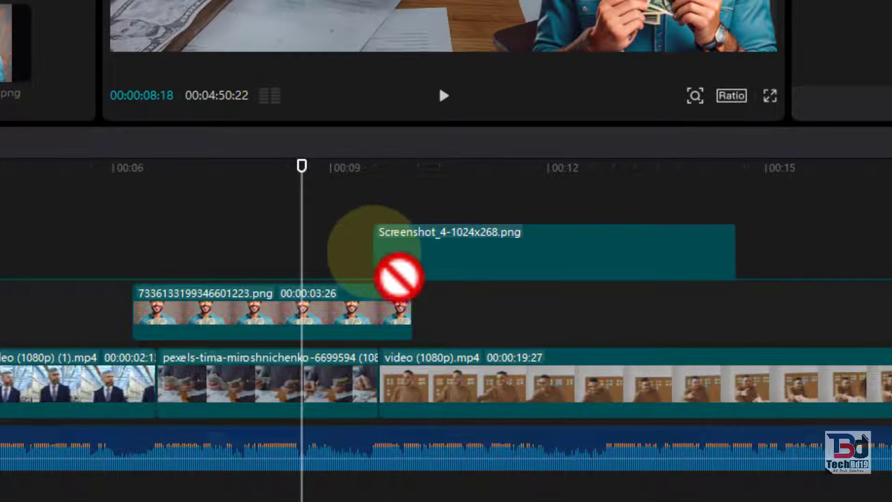
drag(371, 251, 376, 251)
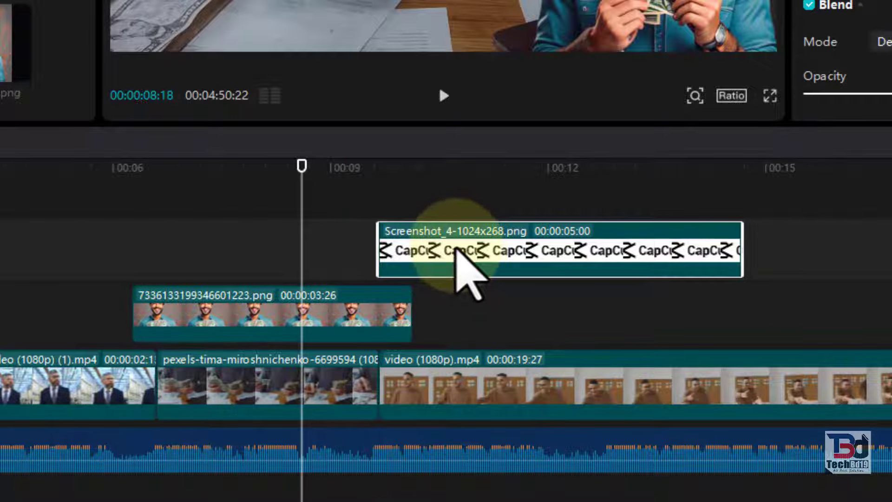
key(Delete)
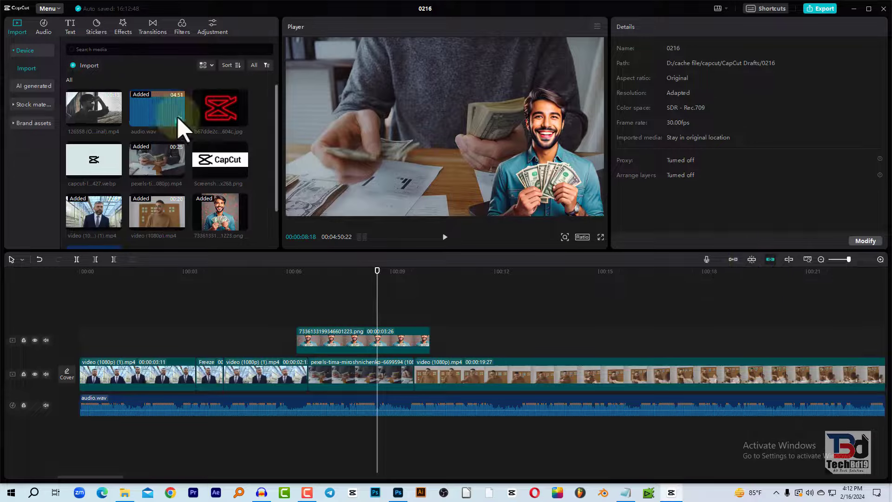
mouse_move(222, 161)
mouse_down()
mouse_move(422, 328)
mouse_move(432, 322)
mouse_up()
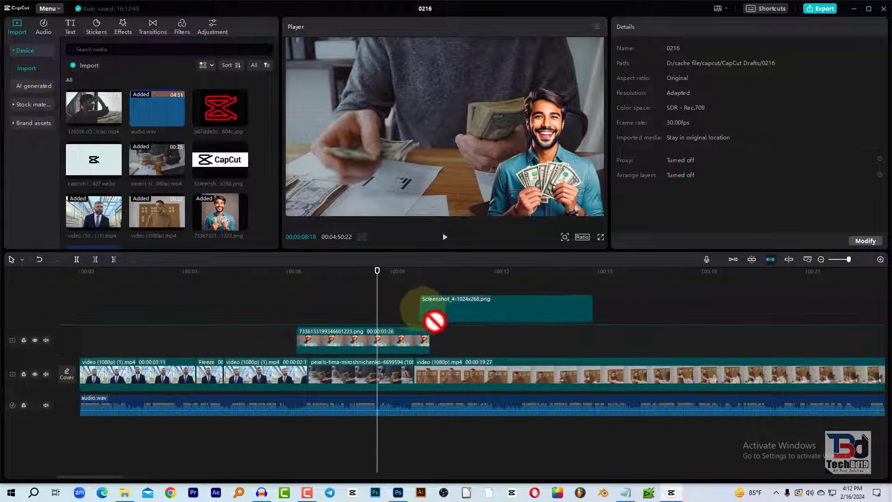
mouse_move(432, 322)
mouse_down()
mouse_move(413, 324)
mouse_move(421, 321)
mouse_up()
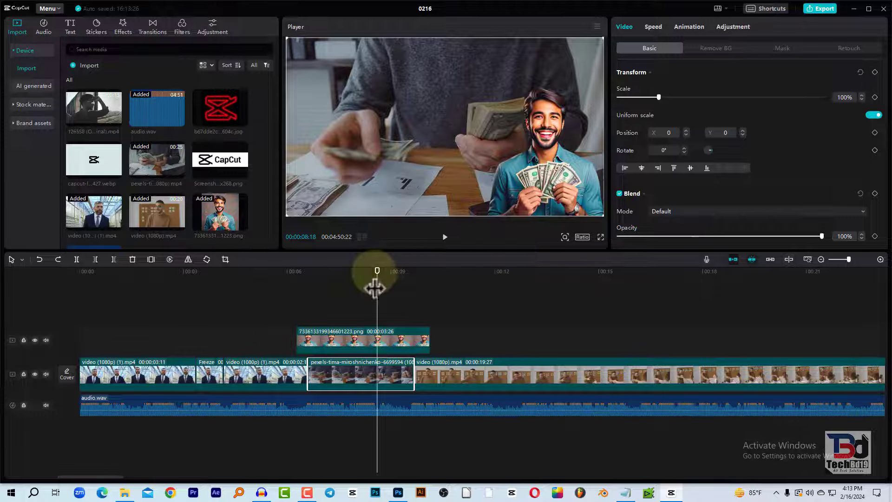
drag(389, 272, 508, 272)
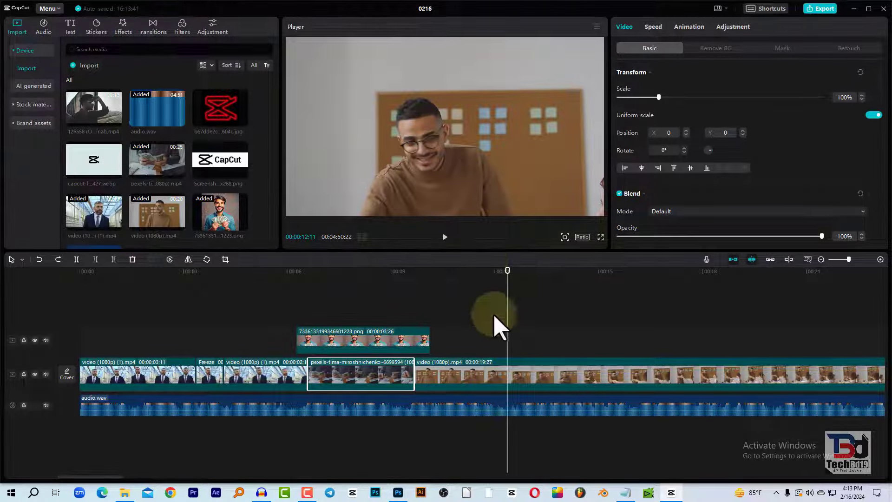
drag(497, 272, 239, 272)
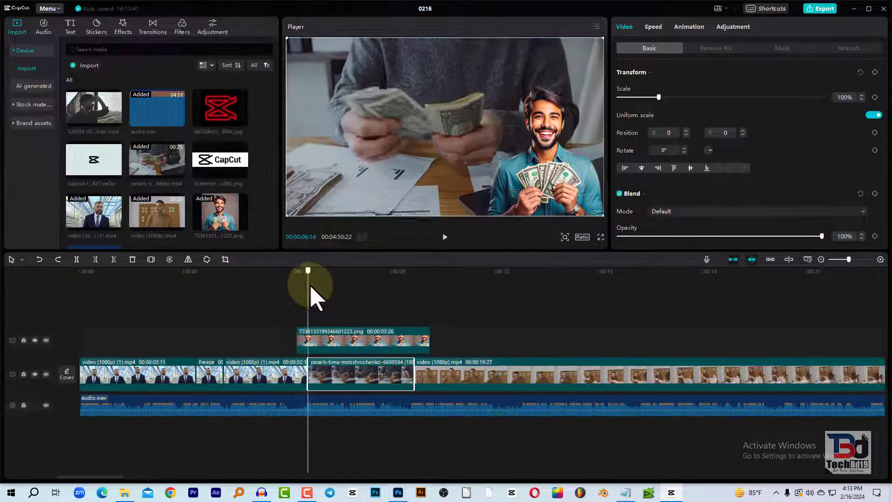
mouse_move(239, 275)
mouse_down()
mouse_move(360, 294)
mouse_move(260, 275)
mouse_up()
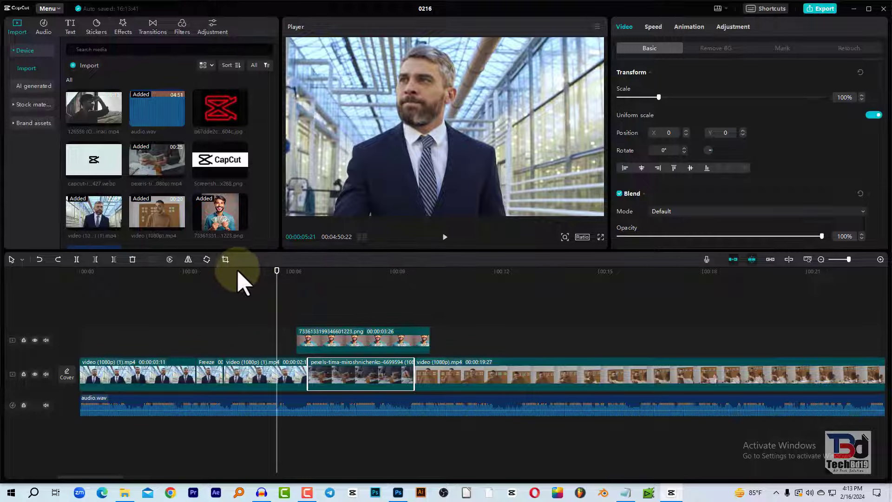
mouse_move(238, 275)
mouse_down()
mouse_move(293, 290)
mouse_move(494, 281)
mouse_move(390, 288)
mouse_move(407, 290)
mouse_move(327, 268)
mouse_move(548, 316)
mouse_move(266, 318)
mouse_up()
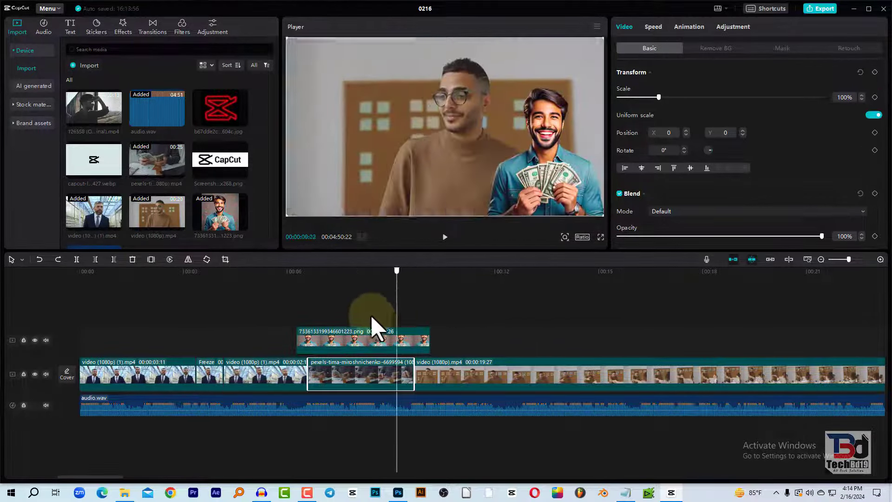
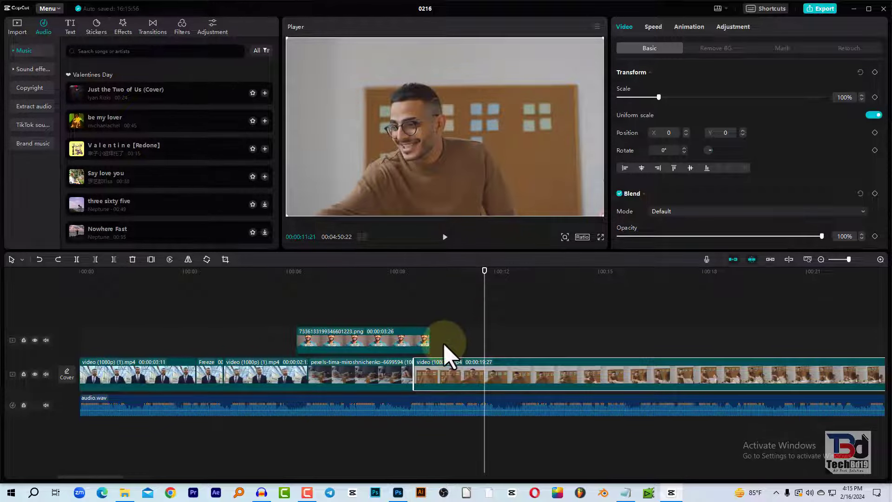
- Select the first video clip and try scaling it to 74%, then back to about 90%
click(500, 271)
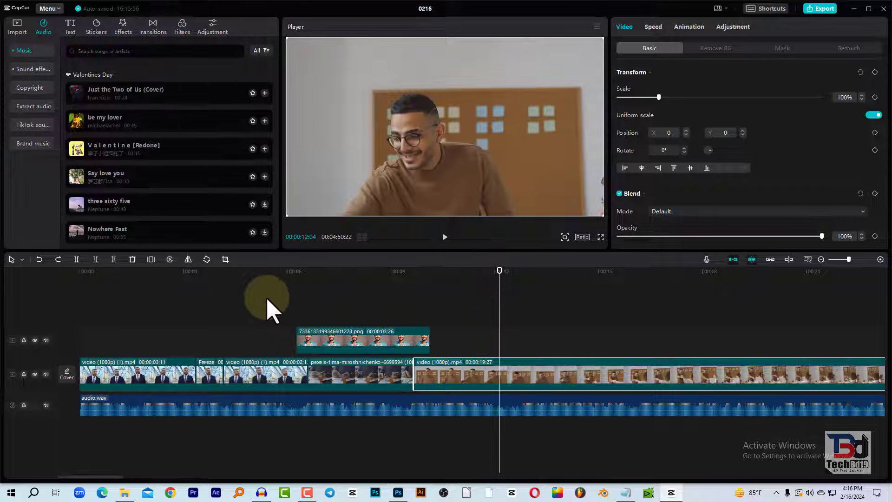
click(150, 281)
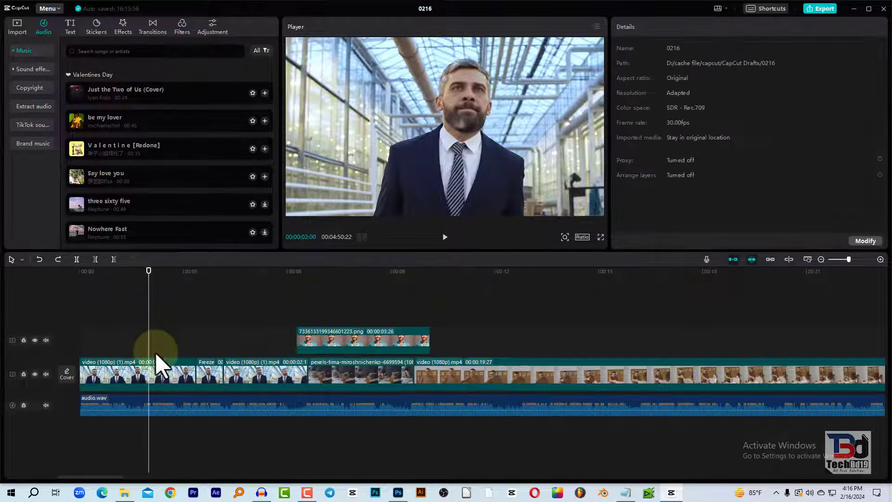
click(150, 381)
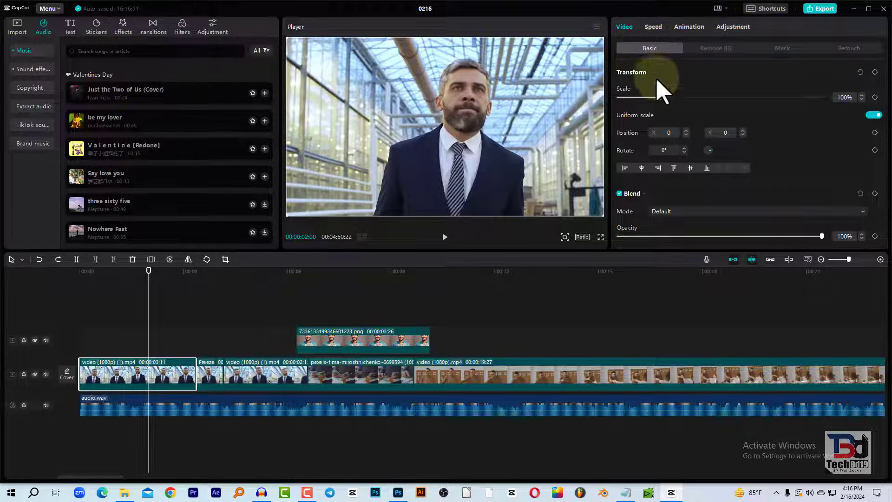
drag(660, 97, 639, 97)
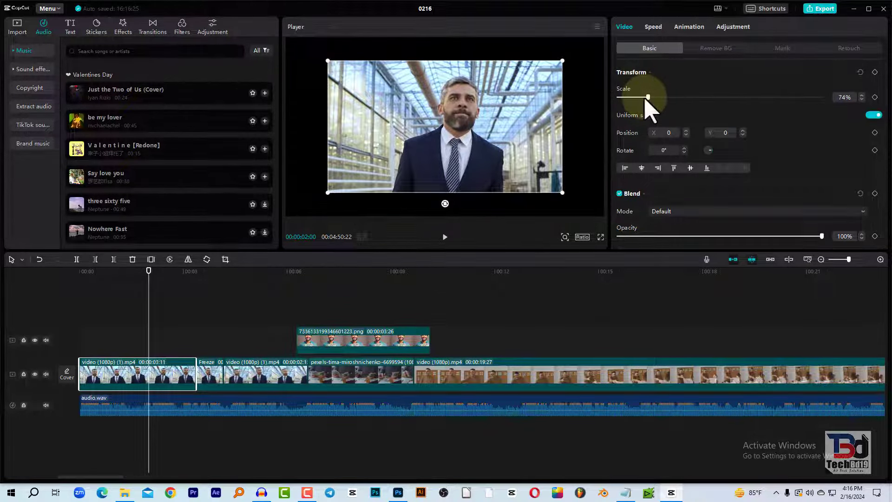
mouse_move(645, 75)
mouse_down()
mouse_move(657, 99)
mouse_move(621, 99)
mouse_move(659, 99)
mouse_up()
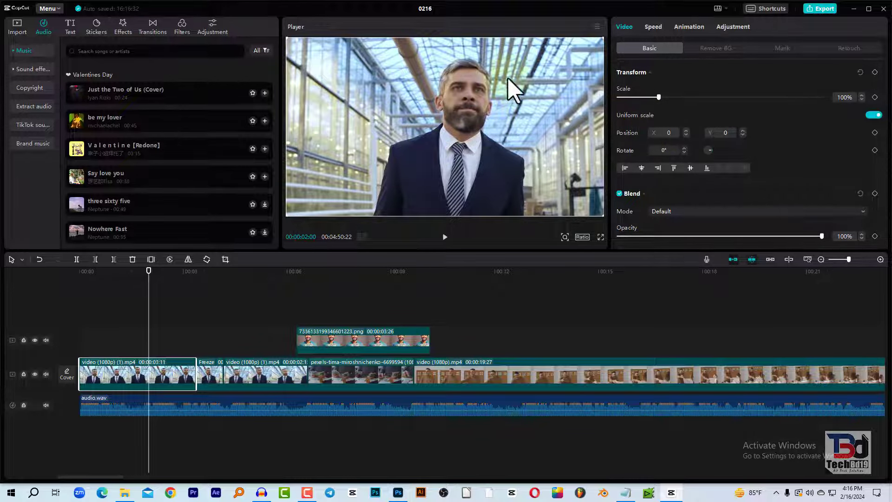
- Shift the video frame left and right, then recentre it in the picture
drag(539, 112, 414, 109)
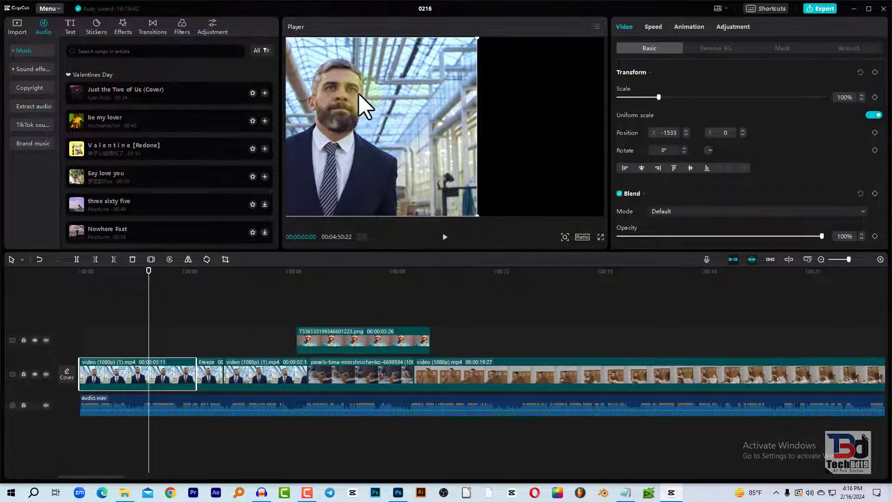
mouse_move(333, 120)
mouse_down()
mouse_move(462, 103)
mouse_move(451, 107)
mouse_up()
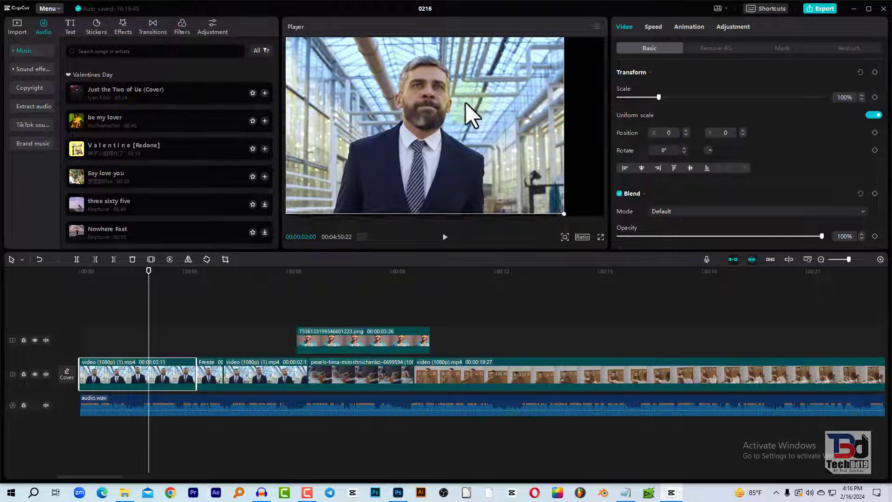
drag(515, 88, 417, 103)
drag(502, 142, 522, 144)
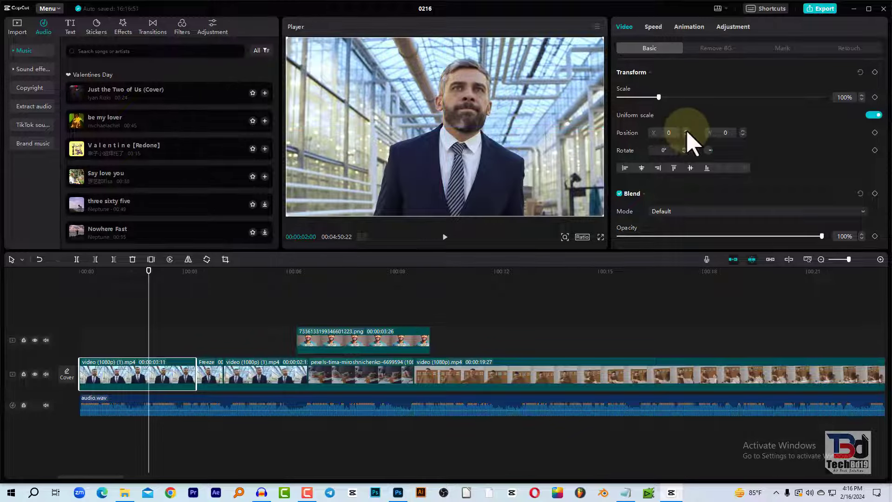
click(686, 131)
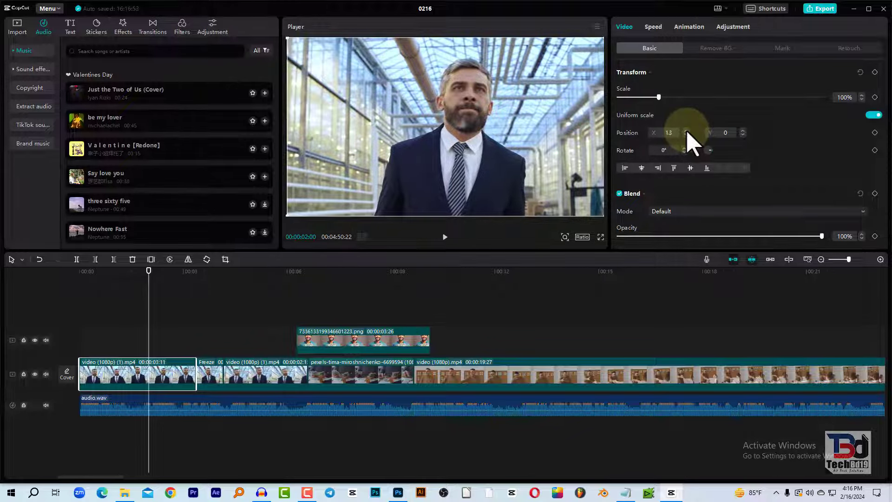
click(687, 132)
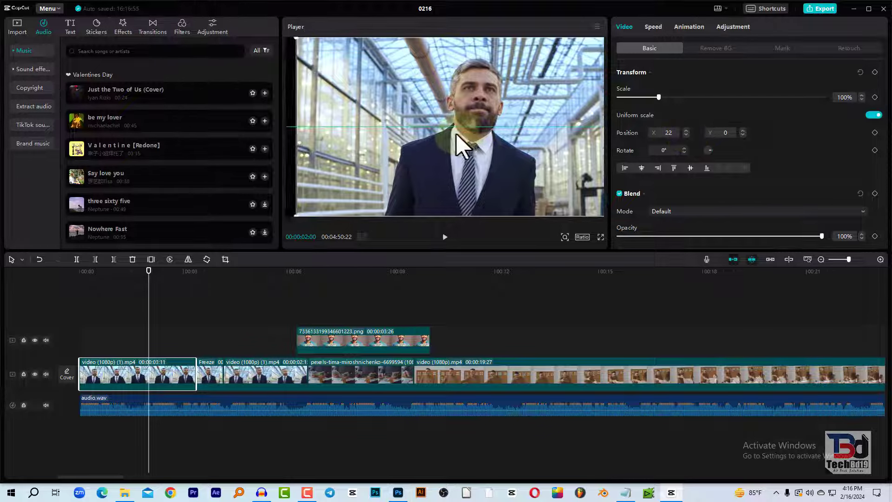
drag(455, 133, 451, 135)
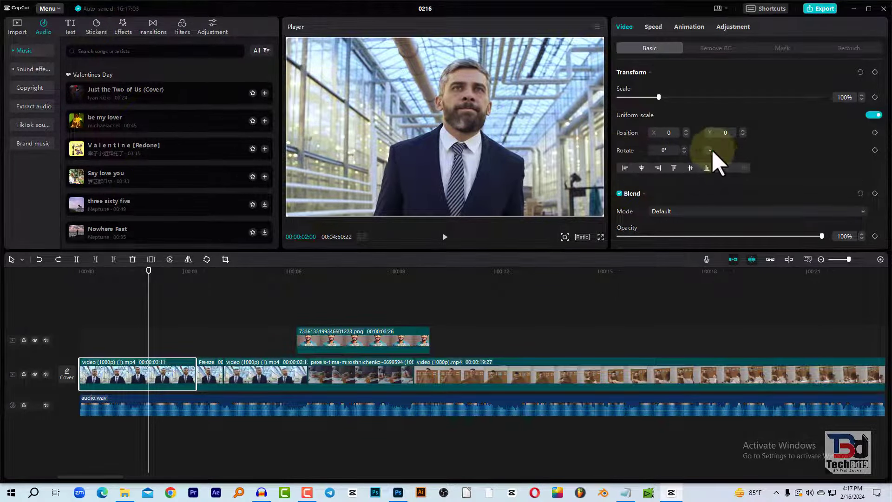
- Tilt the video by -9 degrees, move it up, and rotate it further
drag(710, 151, 712, 157)
drag(465, 139, 475, 81)
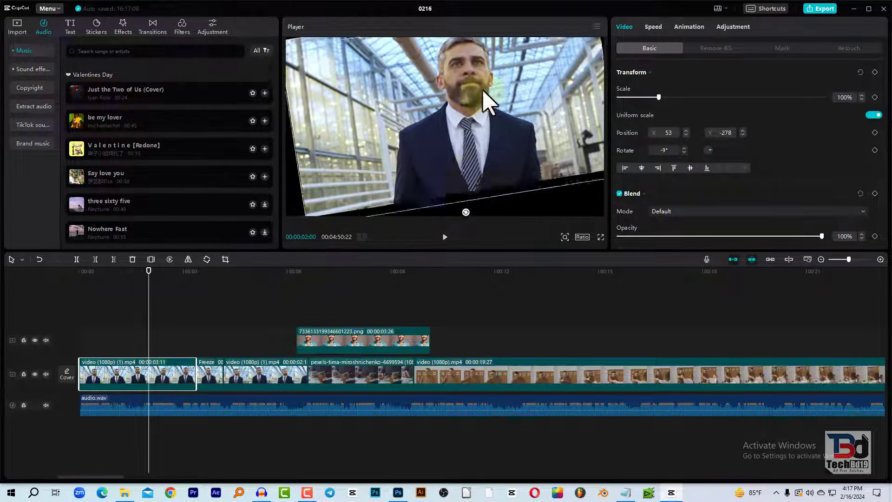
mouse_move(466, 198)
mouse_down()
mouse_move(406, 132)
mouse_move(564, 139)
mouse_up()
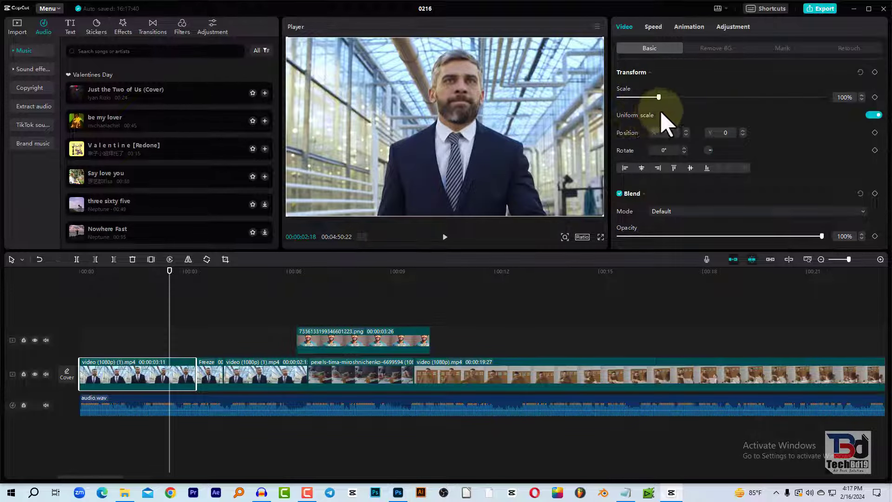
- Try separate width and height scaling, then relink them and zoom the clip to 117%
click(874, 115)
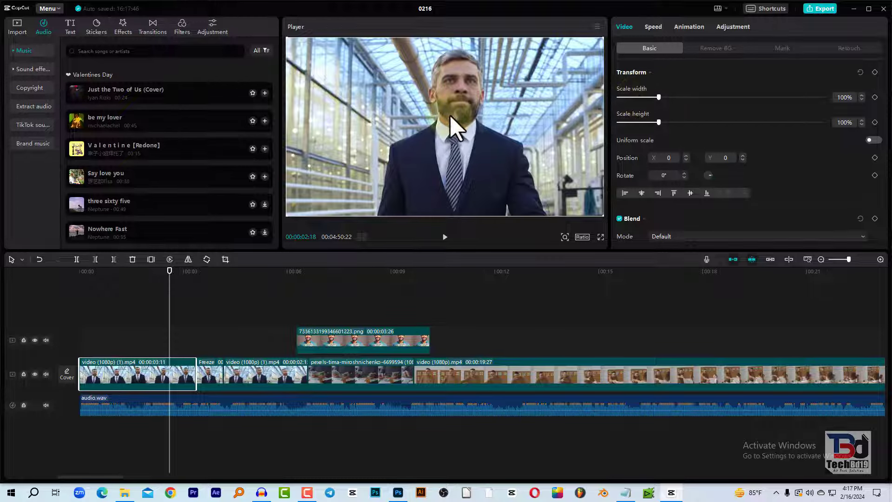
click(659, 97)
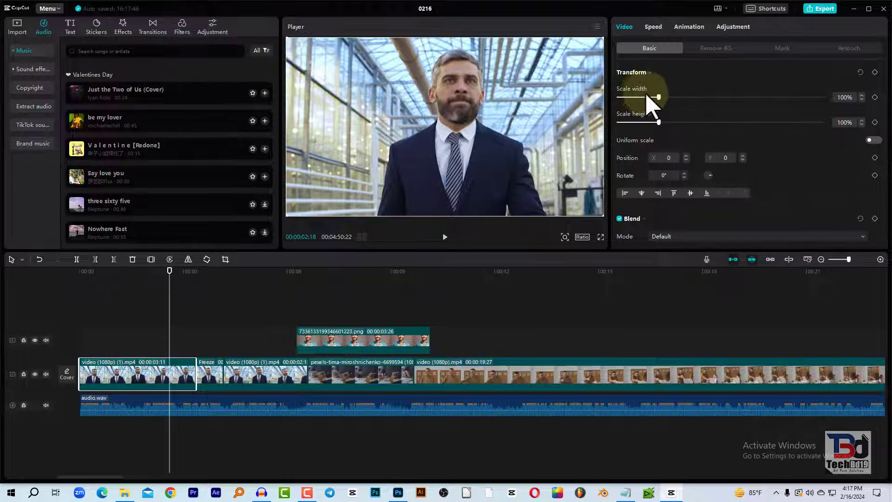
click(874, 140)
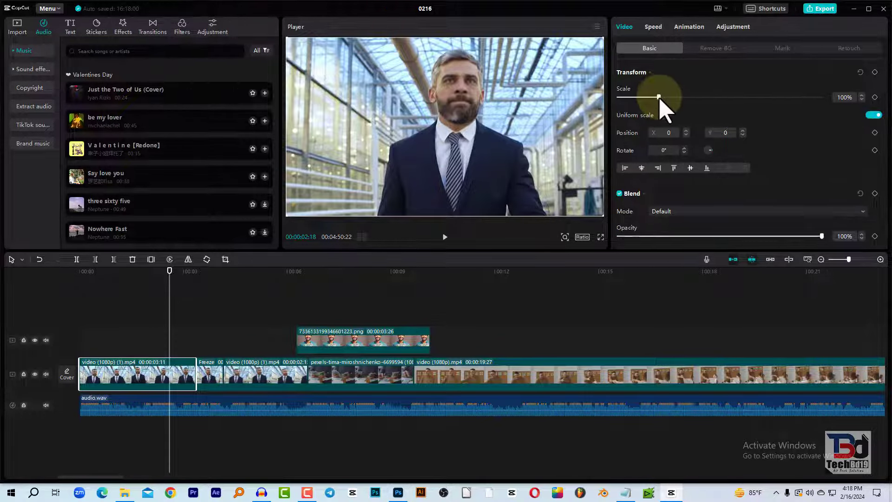
drag(659, 97, 652, 97)
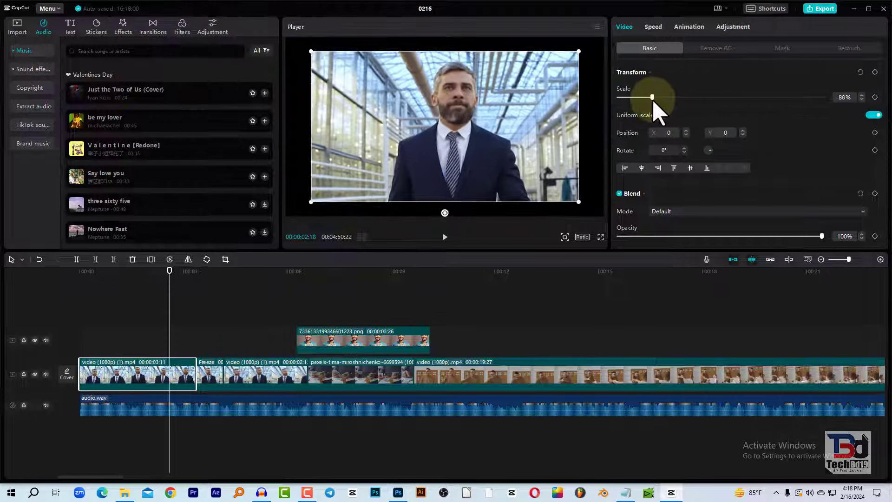
click(874, 115)
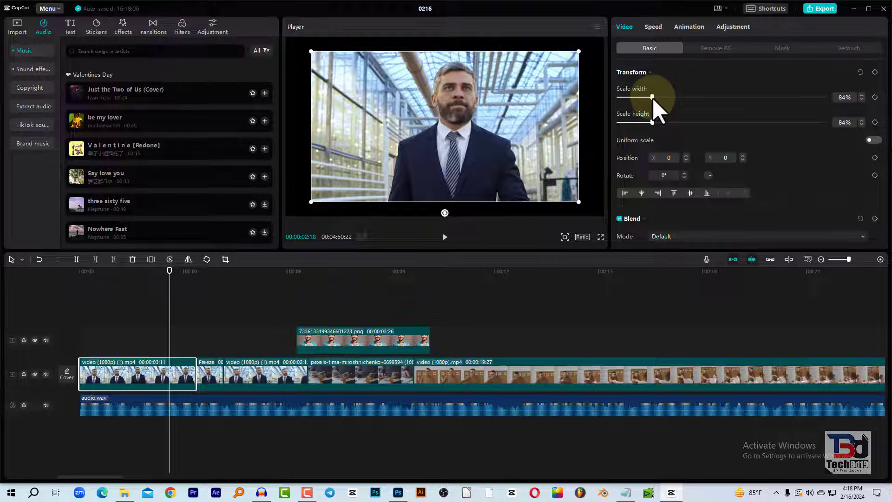
drag(652, 97, 664, 97)
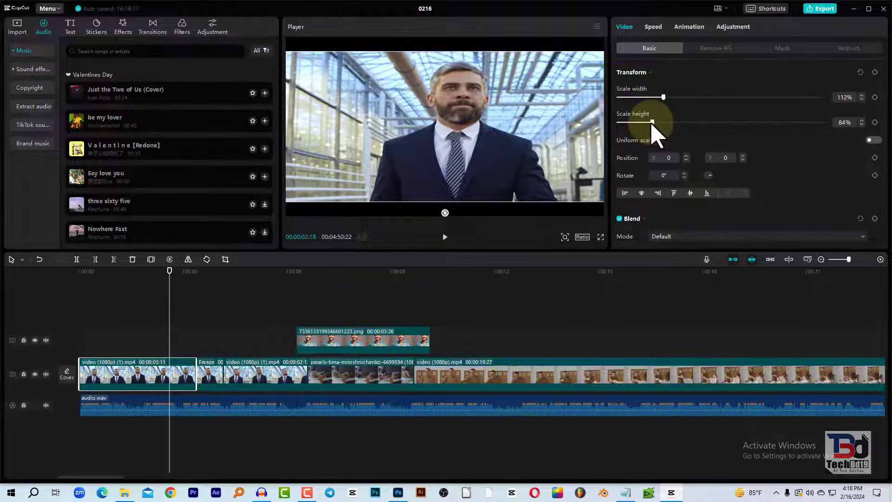
drag(653, 123, 670, 122)
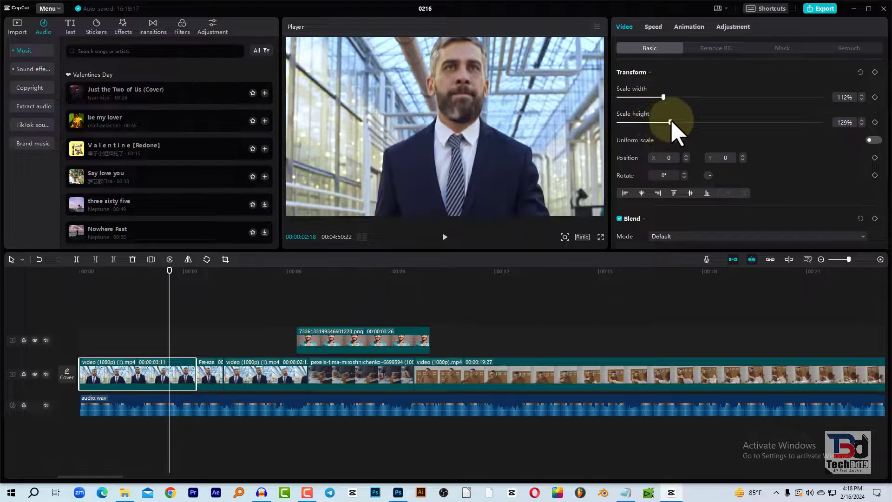
click(871, 141)
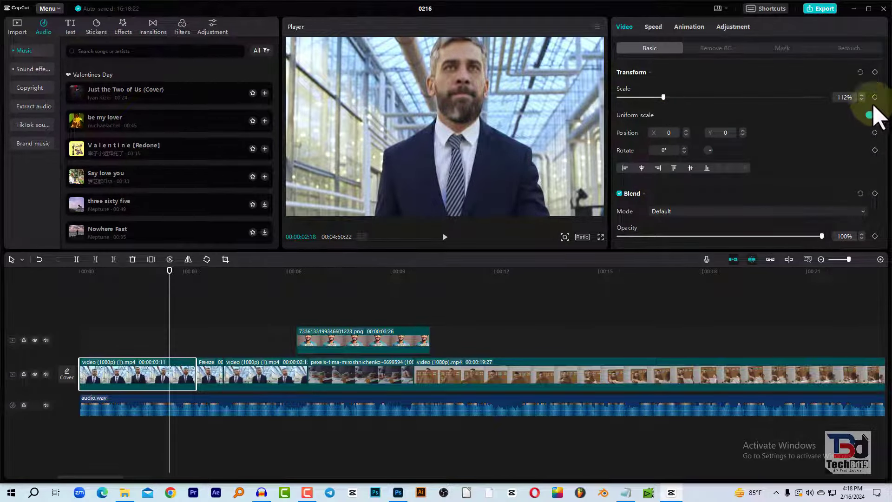
mouse_move(664, 97)
mouse_down()
mouse_move(641, 97)
mouse_move(666, 98)
mouse_up()
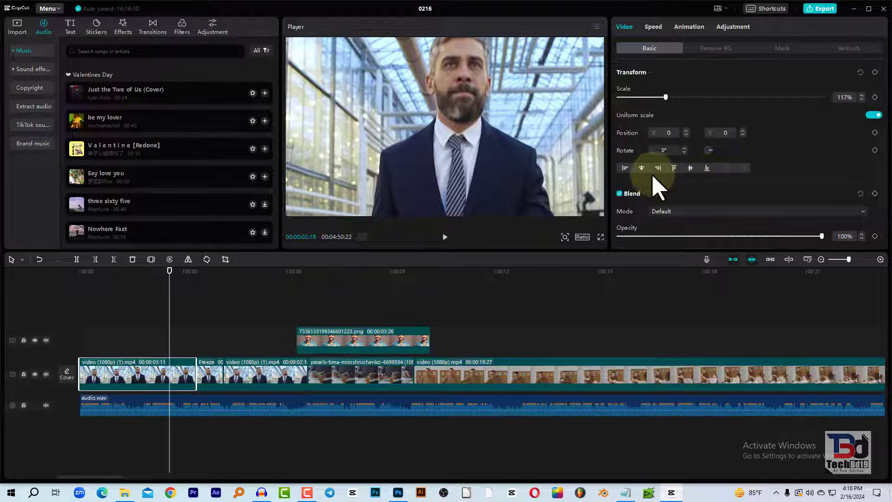
scroll(660, 158, down, 3)
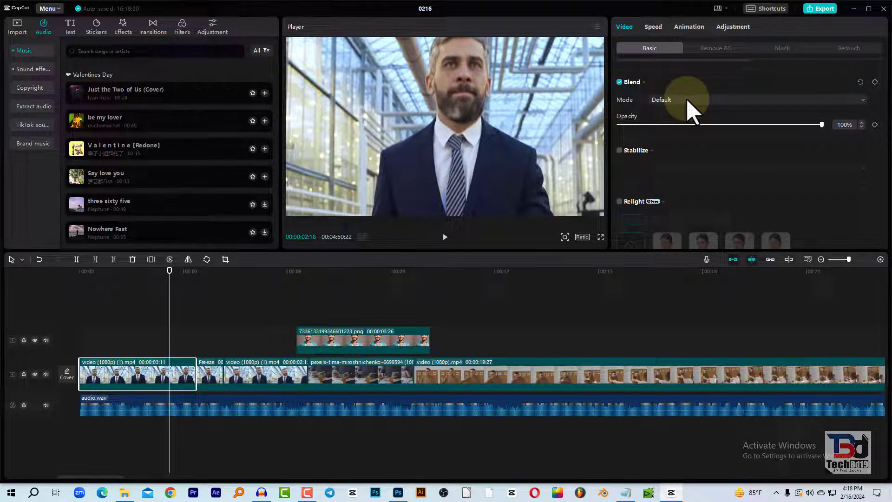
click(19, 28)
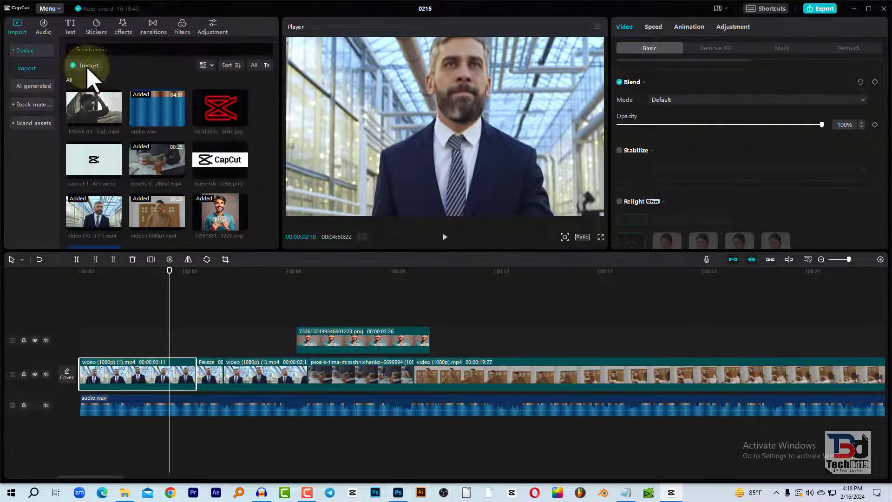
click(27, 51)
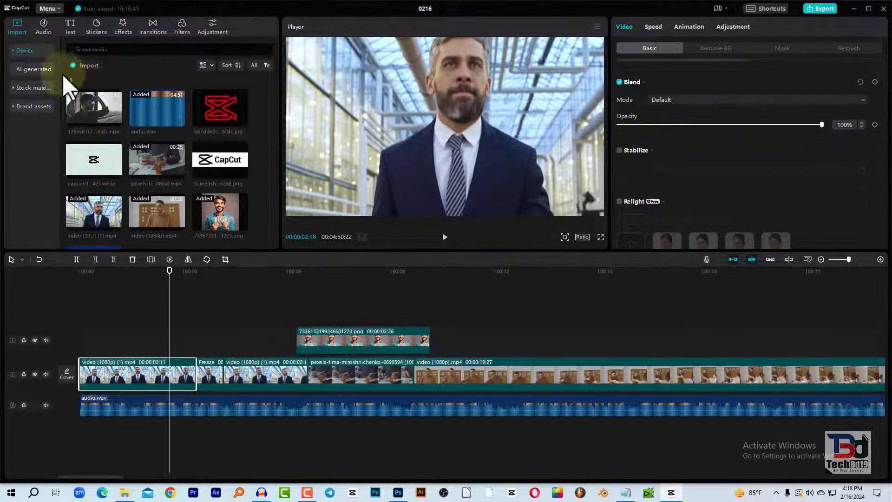
click(91, 70)
key(Return)
scroll(156, 183, down, 2)
click(172, 226)
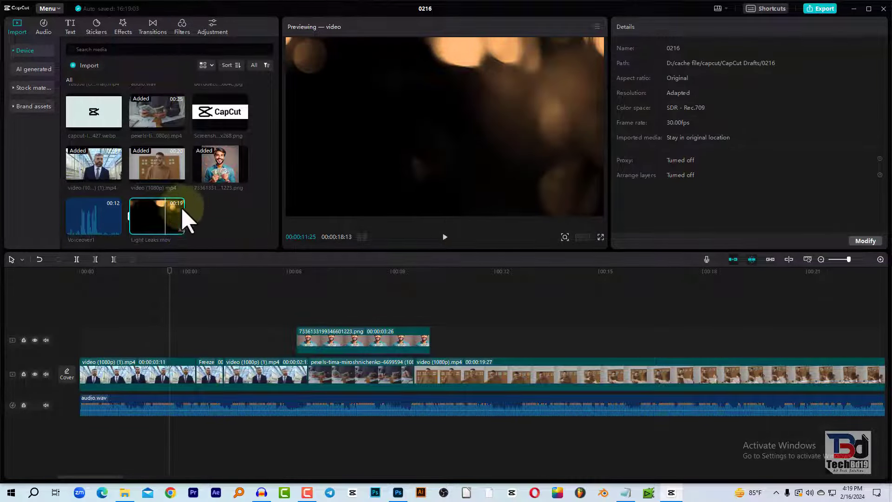
click(445, 237)
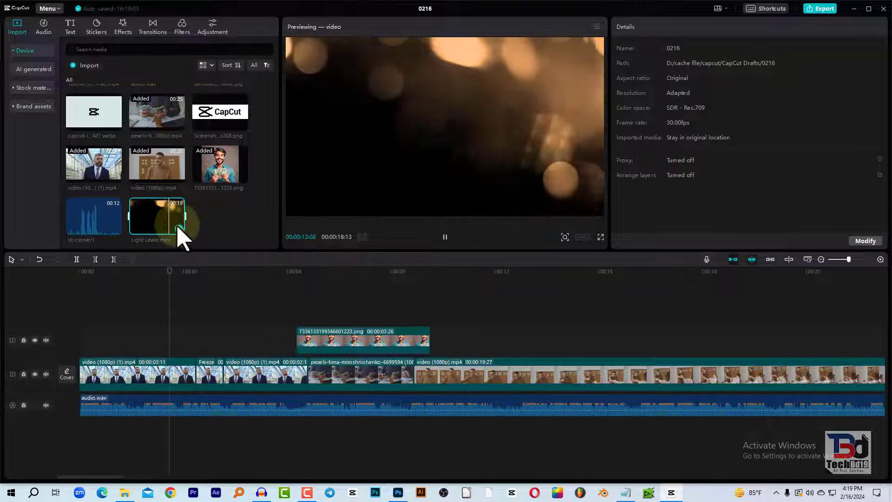
click(177, 273)
click(169, 279)
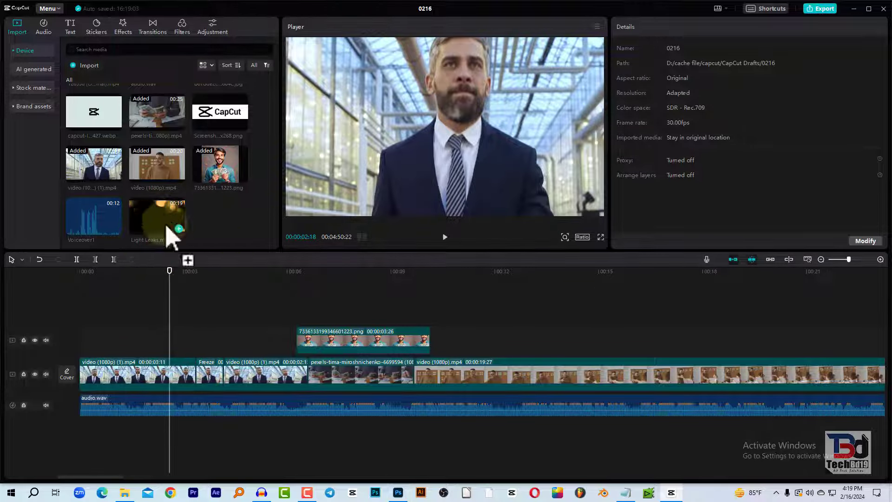
drag(169, 235, 139, 333)
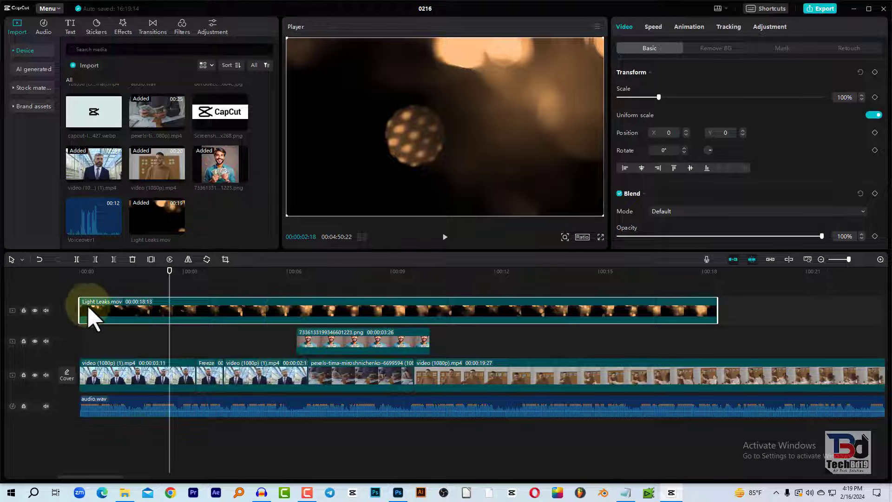
click(288, 377)
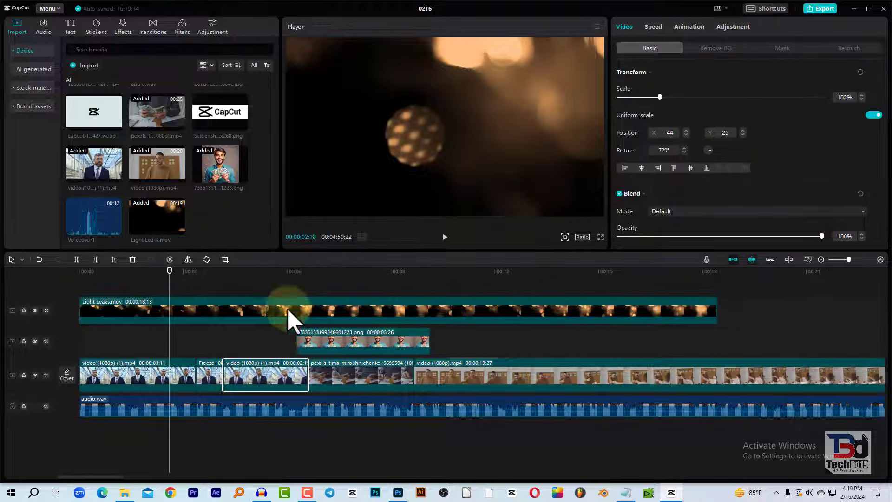
drag(186, 271, 310, 311)
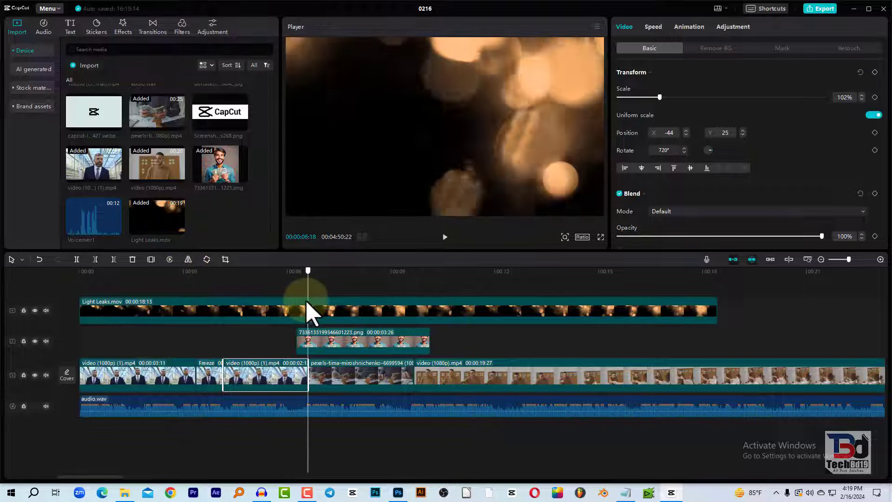
click(224, 313)
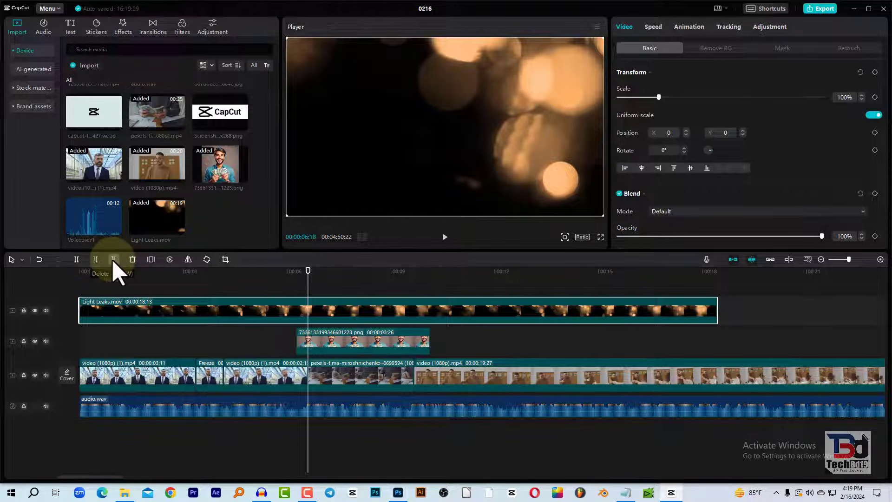
- Split the Light Leaks overlay at 6 seconds and delete the right part
click(78, 259)
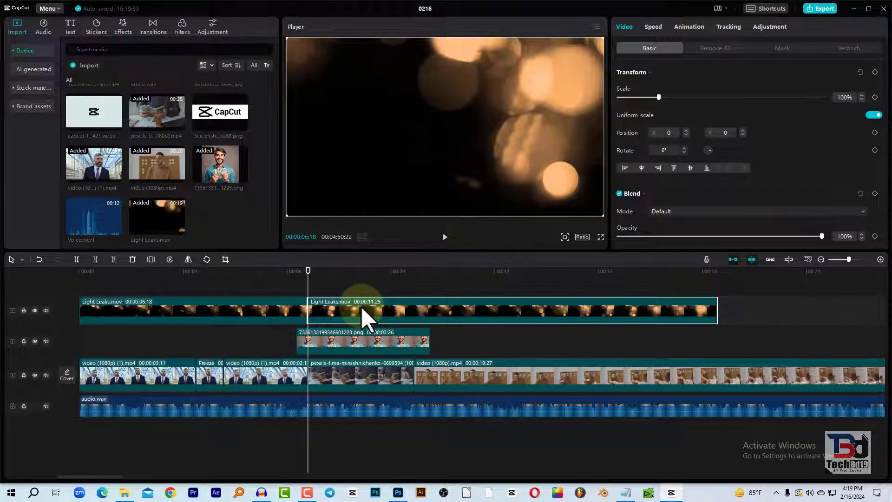
key(Delete)
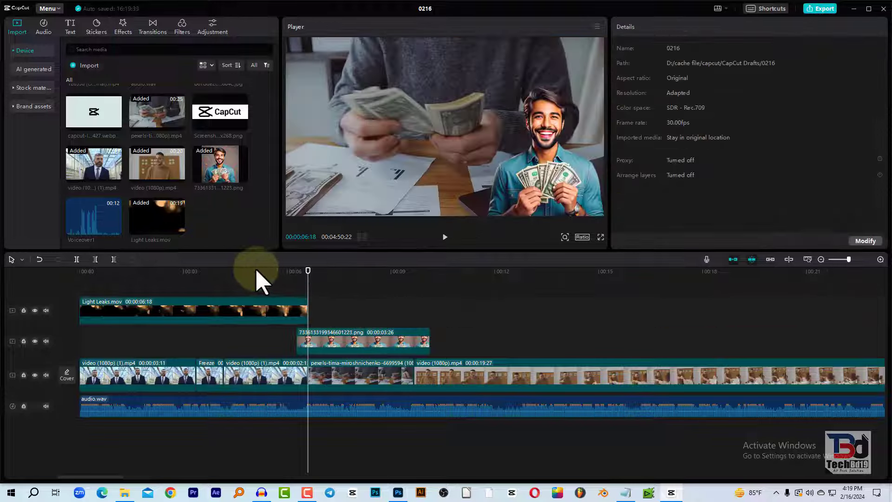
click(251, 277)
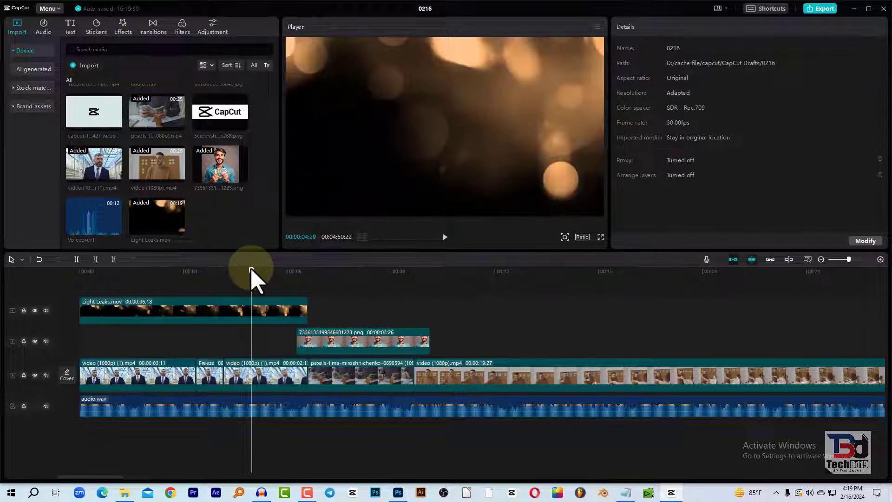
click(184, 285)
click(207, 311)
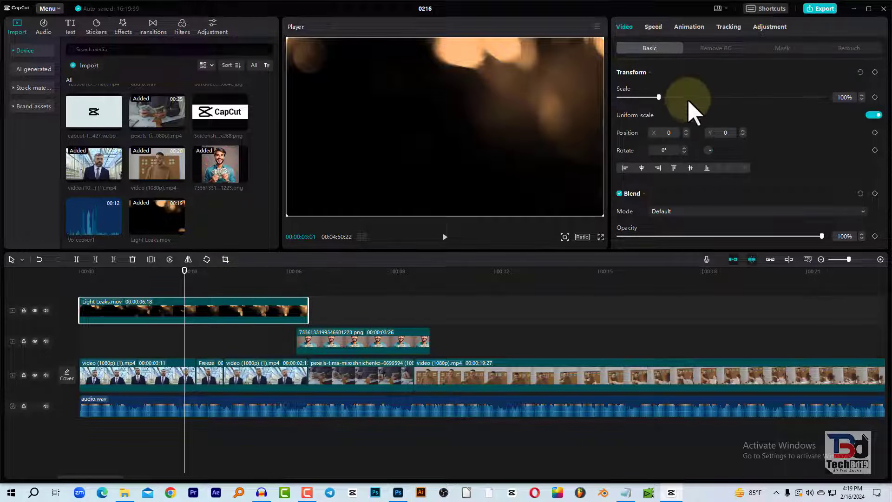
- Set the Light Leaks blend mode to Brighten and preview the result
scroll(687, 111, down, 2)
scroll(669, 130, down, 1)
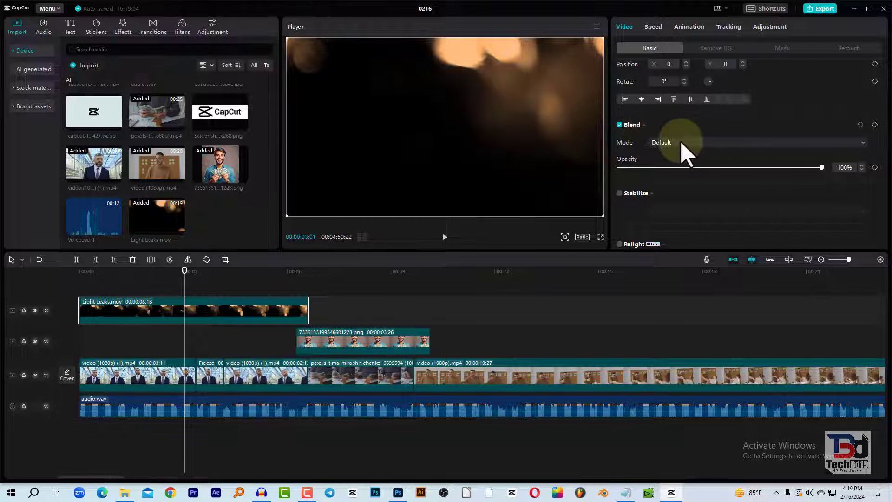
click(706, 151)
click(647, 136)
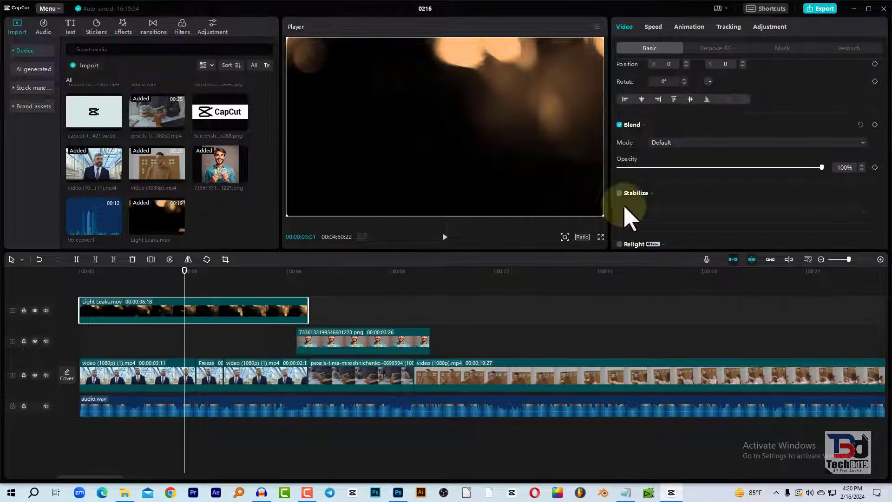
click(674, 144)
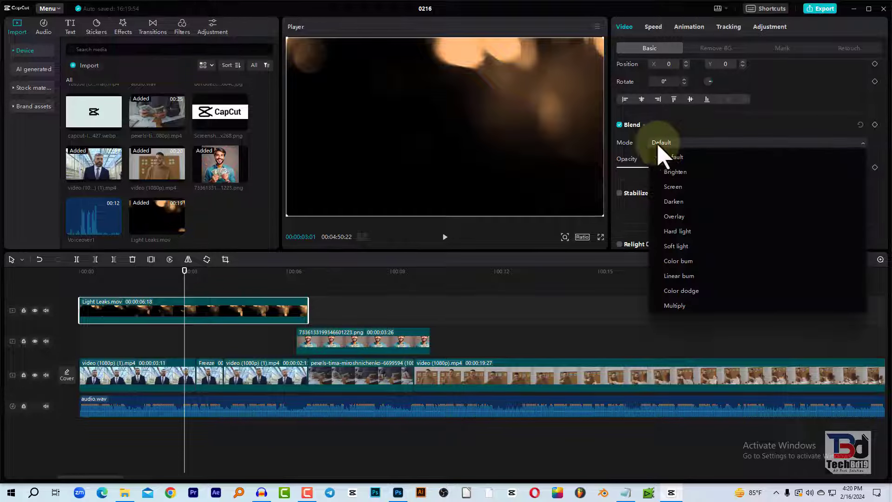
click(691, 171)
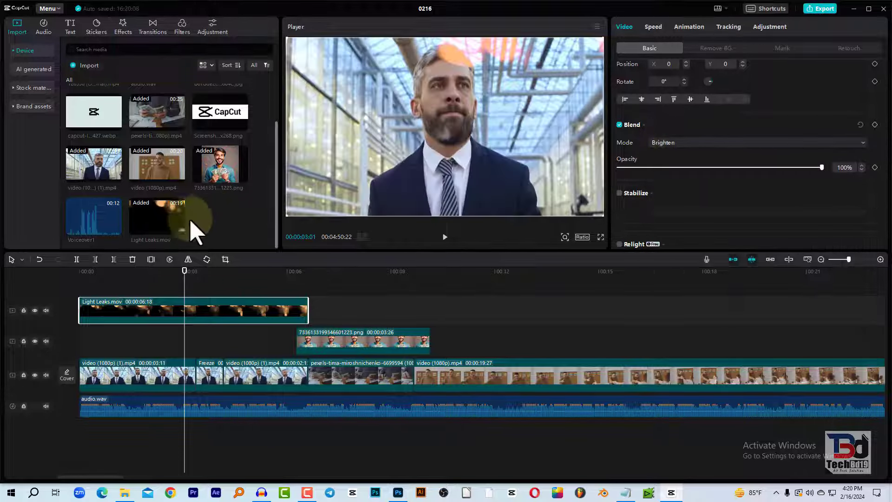
click(117, 280)
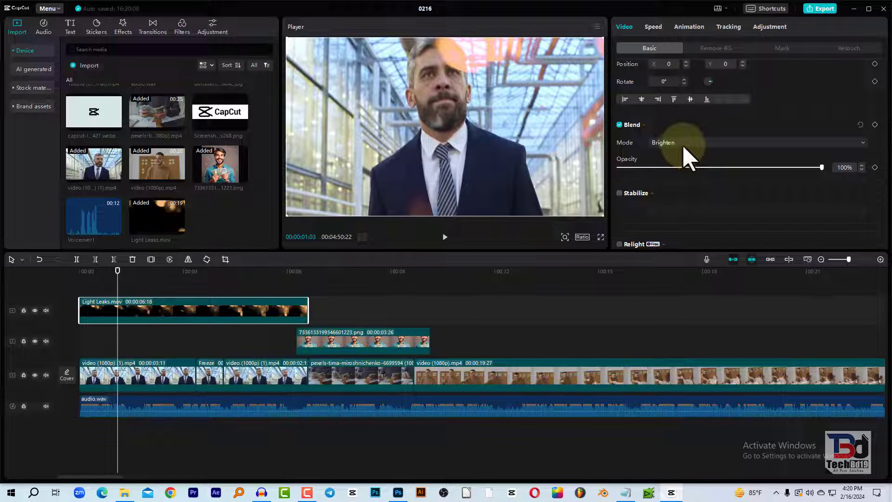
click(444, 237)
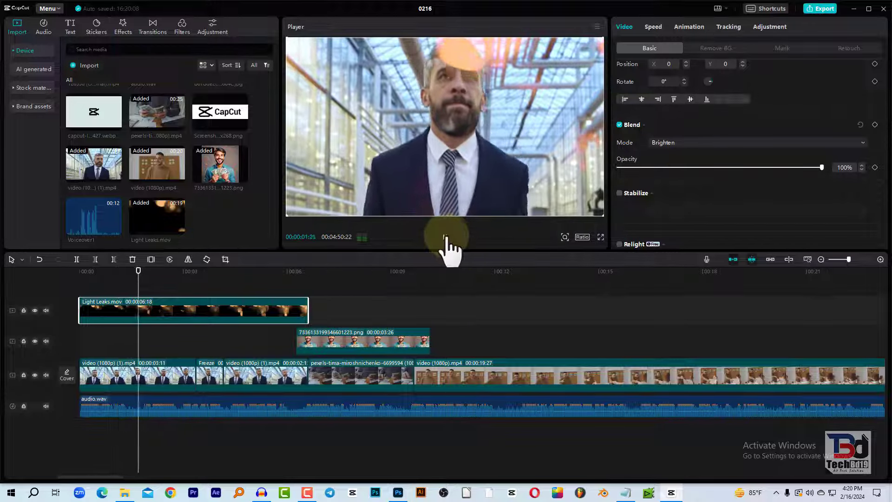
click(445, 237)
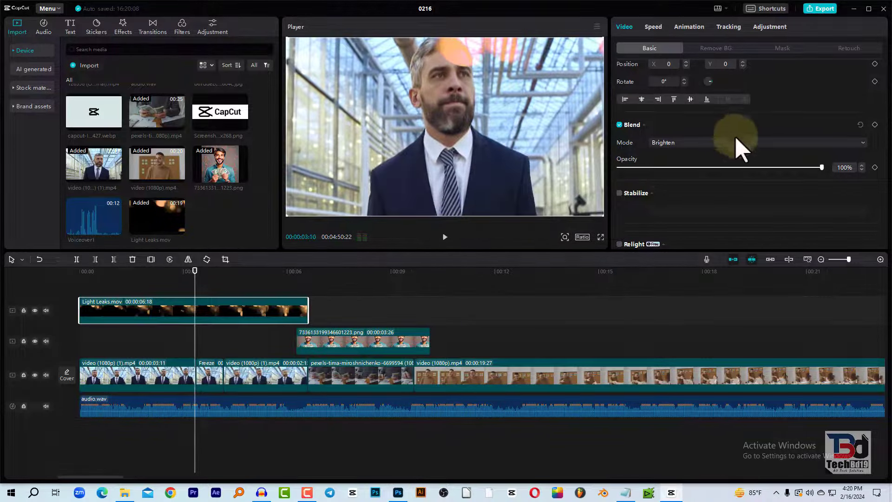
- Switch the Light Leaks blend mode to Screen and play it back to review
click(741, 142)
click(679, 205)
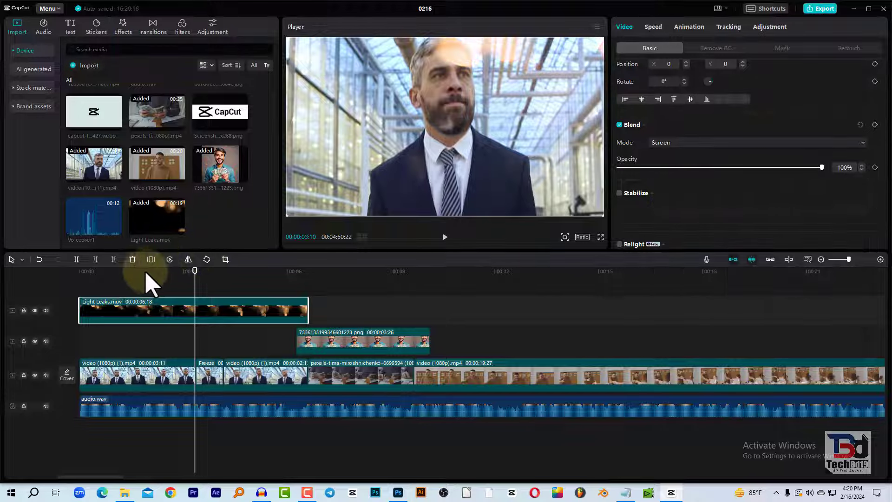
click(133, 278)
key(space)
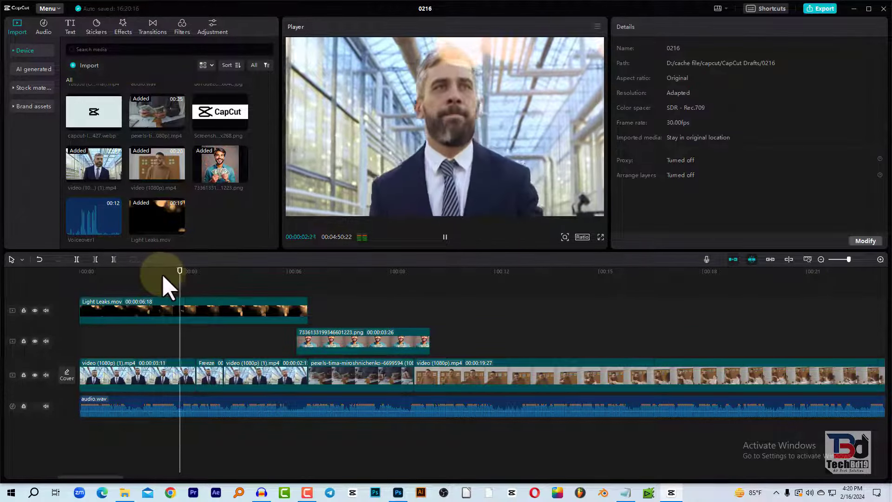
click(215, 319)
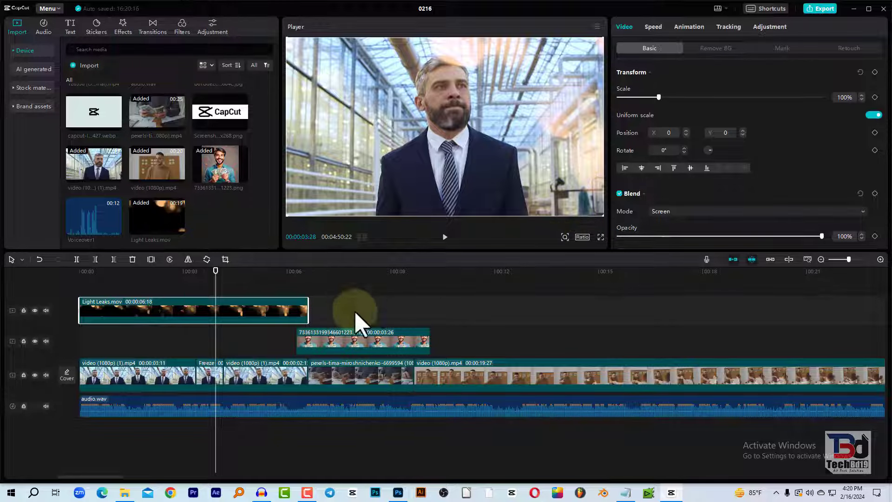
- Test fading the first main-track clip's opacity, then restore it to full
click(239, 377)
click(144, 274)
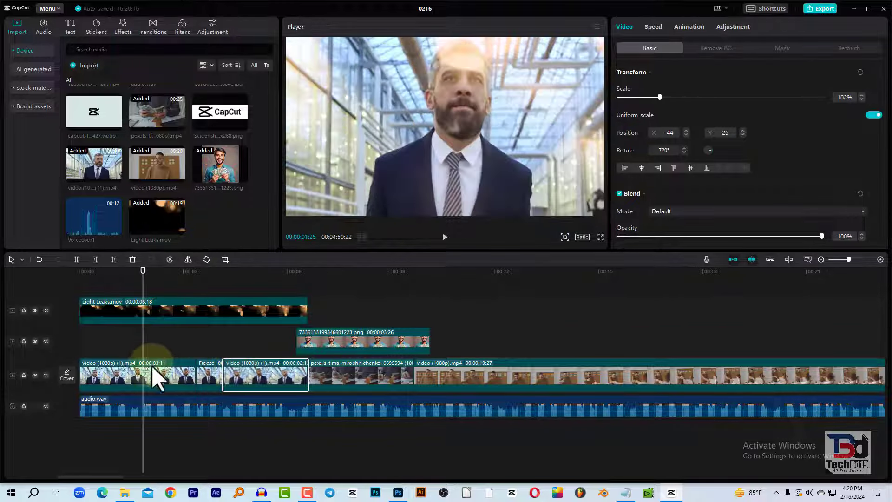
click(153, 368)
scroll(680, 190, down, 5)
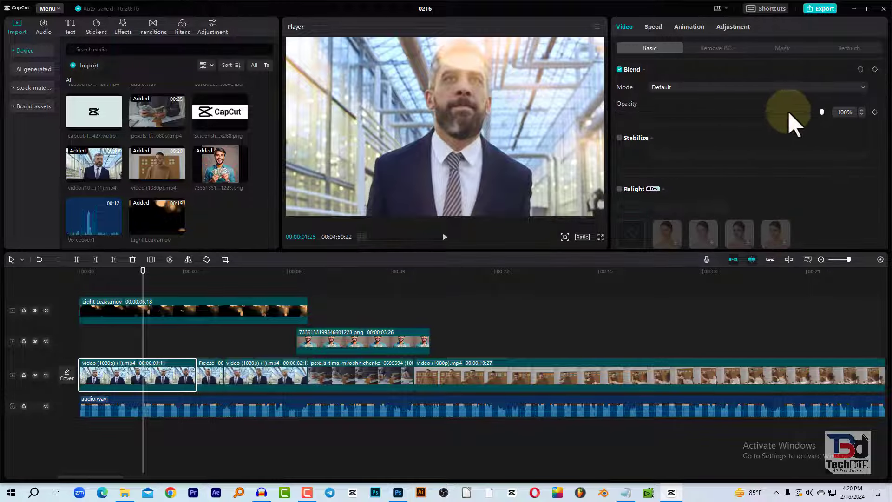
drag(790, 114, 859, 121)
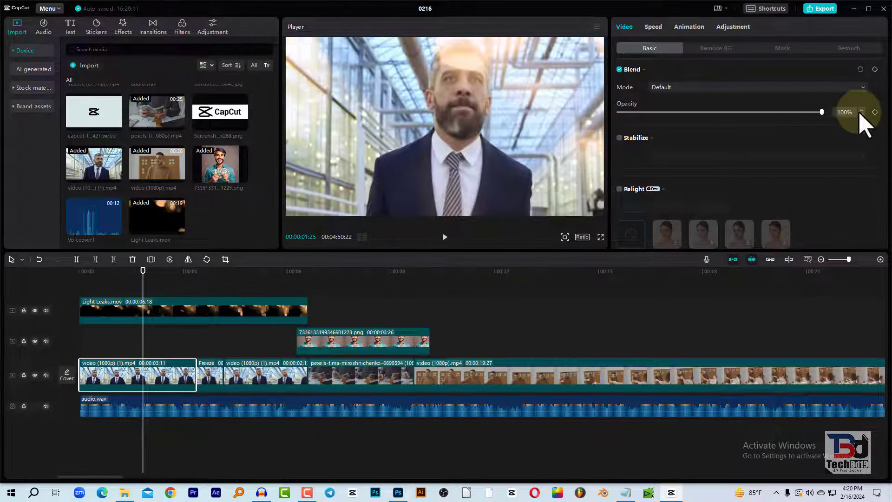
- Set the png photo overlay to 41% opacity, enlarge it, and move it right
click(390, 293)
click(373, 343)
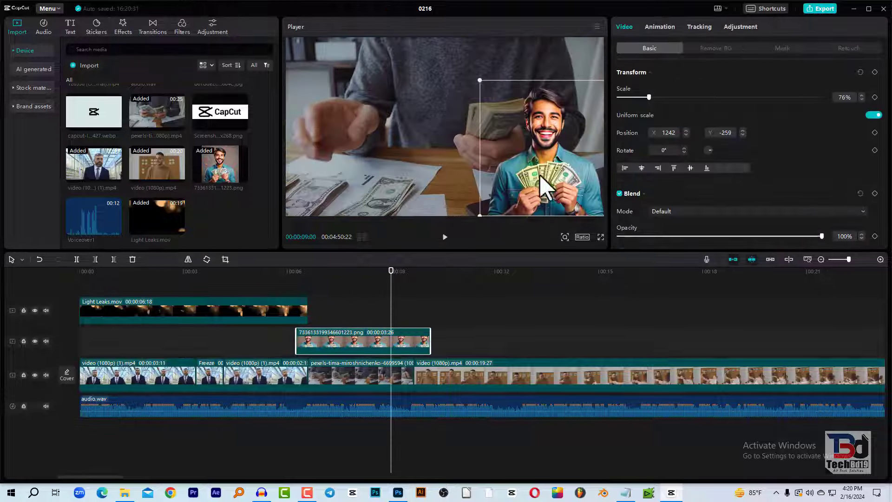
mouse_move(551, 169)
mouse_down()
mouse_move(484, 173)
mouse_move(489, 148)
mouse_up()
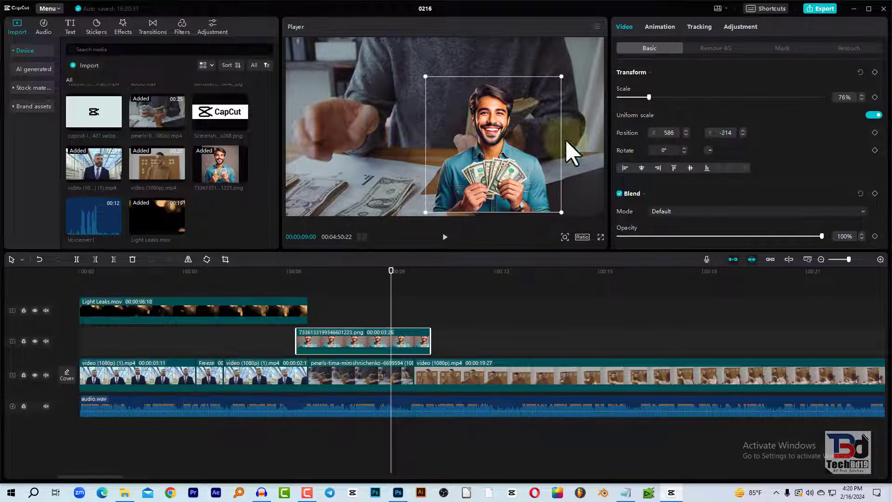
scroll(696, 195, down, 2)
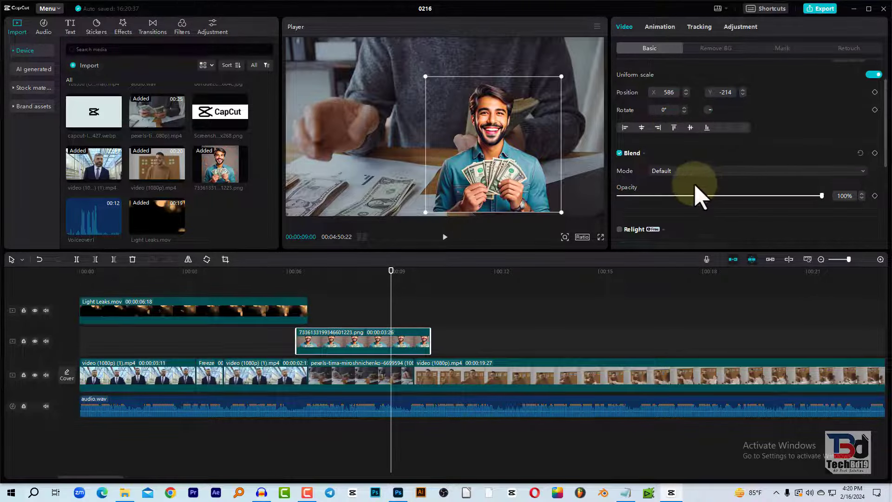
drag(822, 196, 702, 196)
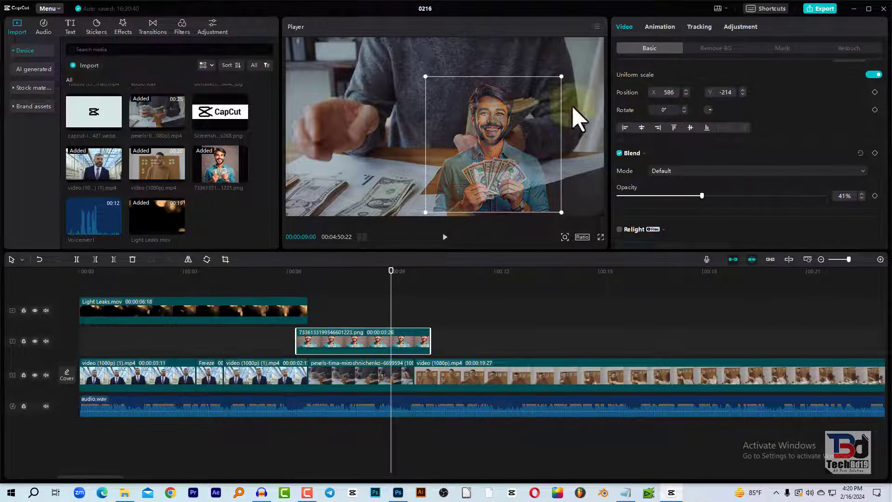
mouse_move(561, 76)
mouse_down()
mouse_move(602, 140)
mouse_move(519, 122)
mouse_up()
mouse_move(554, 177)
mouse_down()
mouse_move(564, 190)
mouse_move(533, 193)
mouse_up()
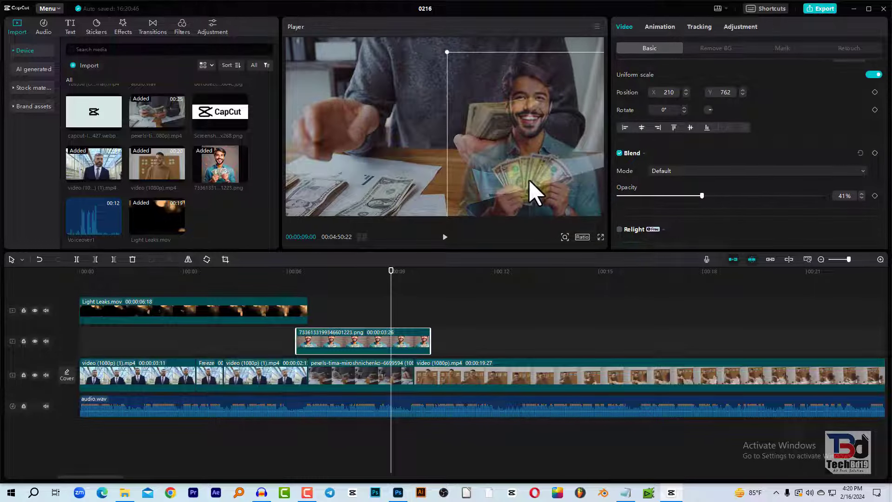
- Apply Stabilize at the Most stable level to the final office clip
click(166, 271)
click(173, 384)
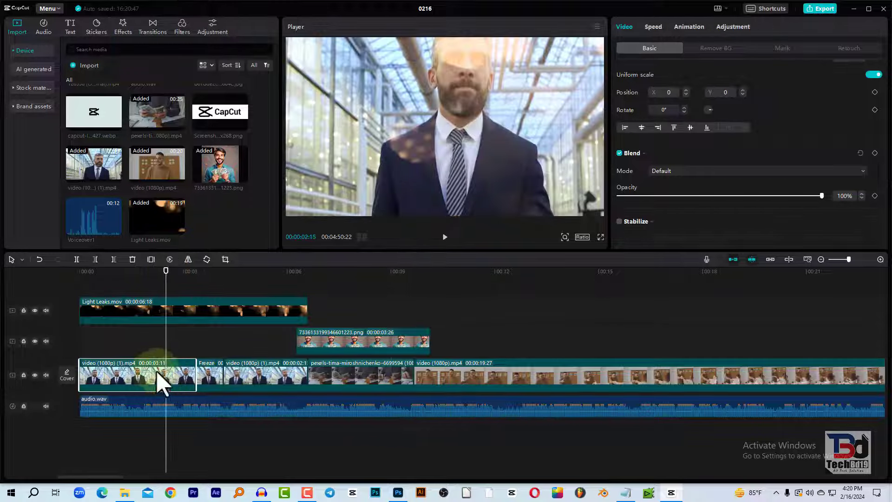
scroll(647, 191, down, 5)
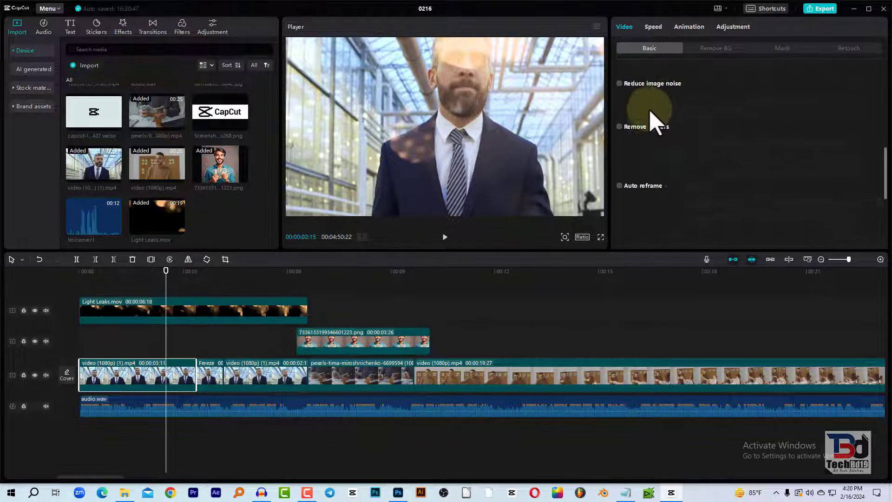
scroll(657, 123, up, 4)
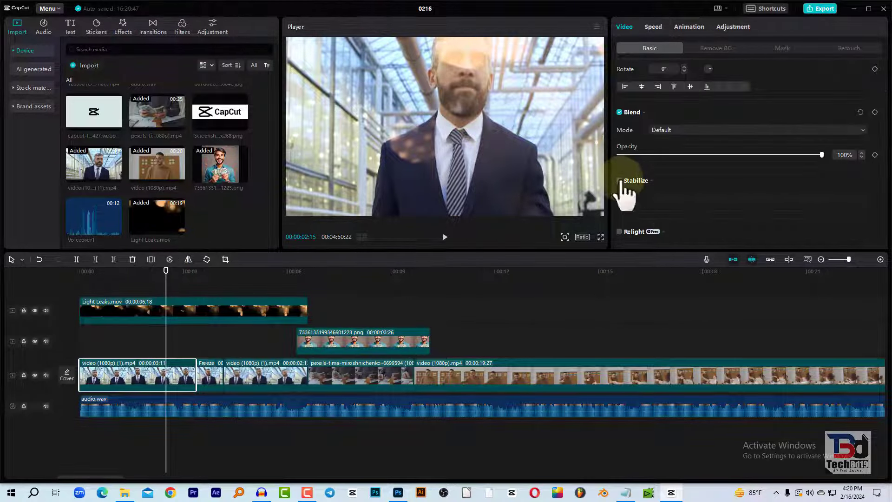
click(522, 273)
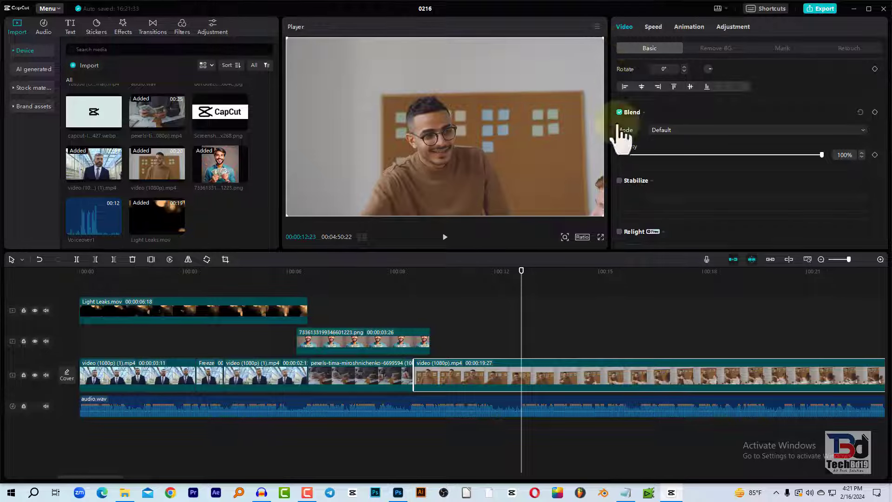
click(621, 181)
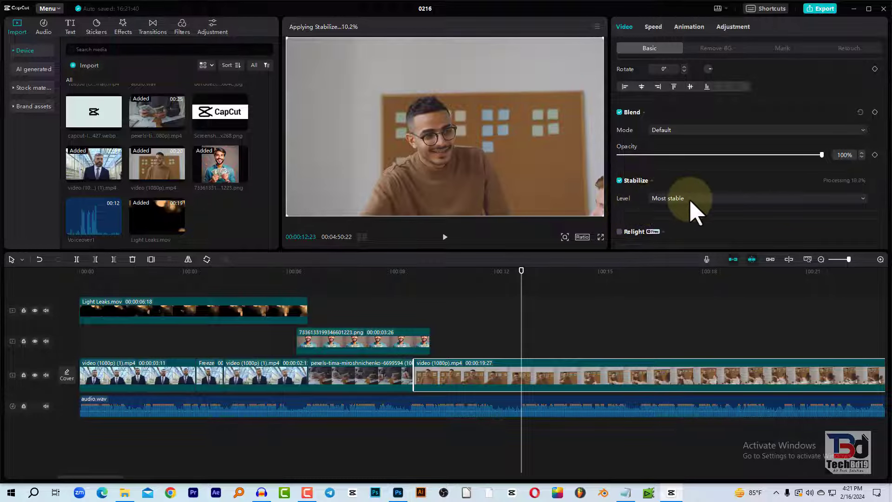
click(672, 204)
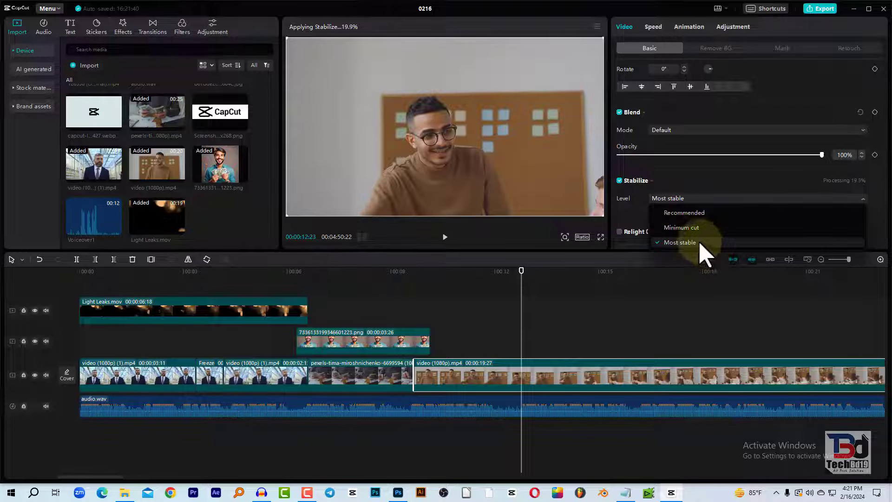
click(692, 218)
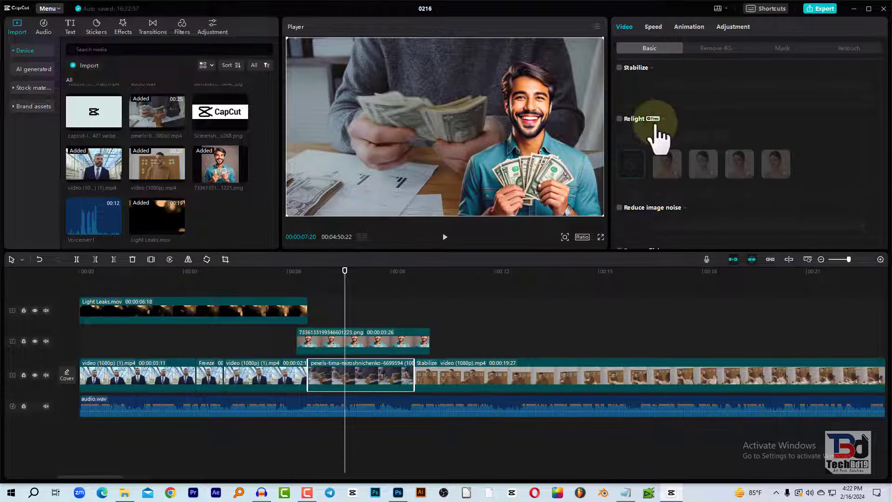
- Add Ambient relighting to the cash clip with the light moved right, then open Remove BG
click(621, 120)
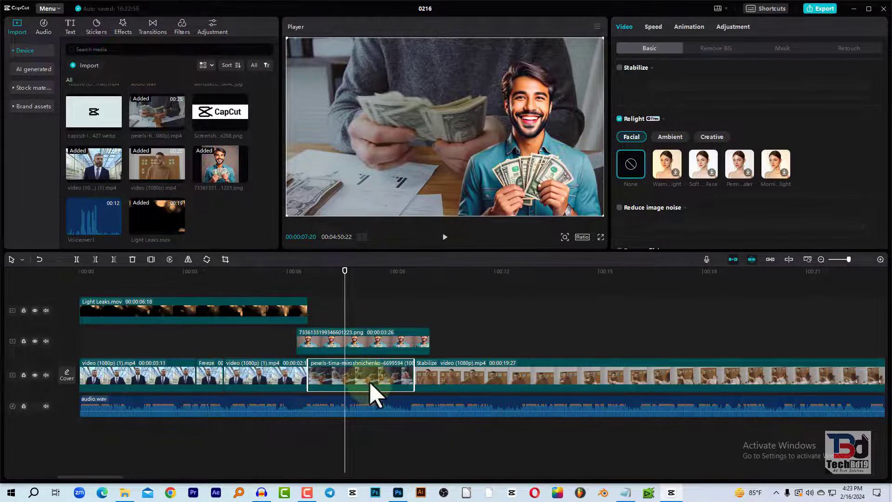
click(682, 136)
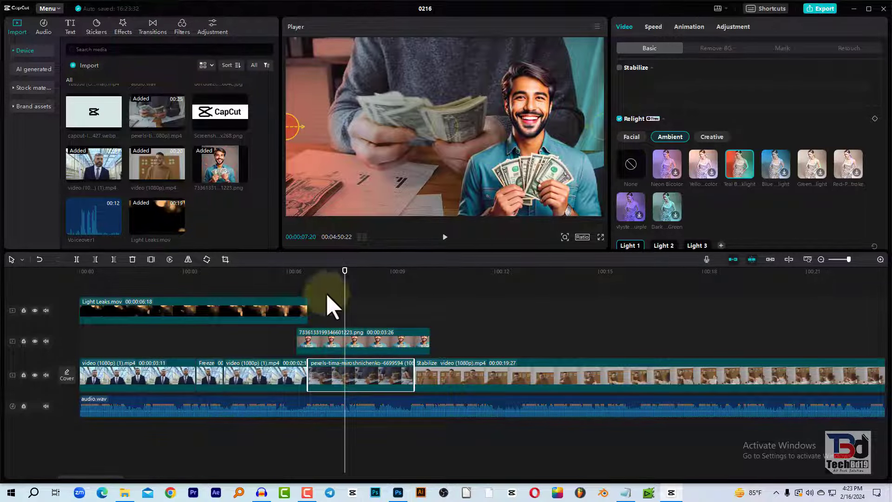
click(313, 273)
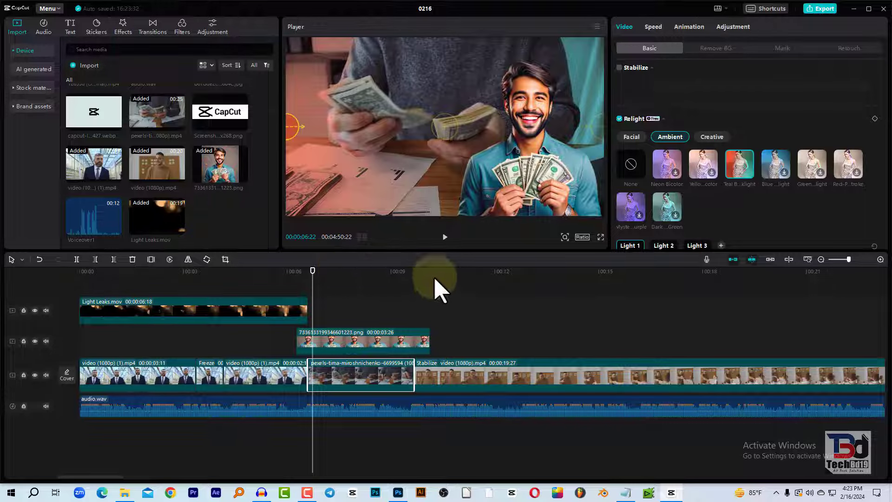
click(445, 238)
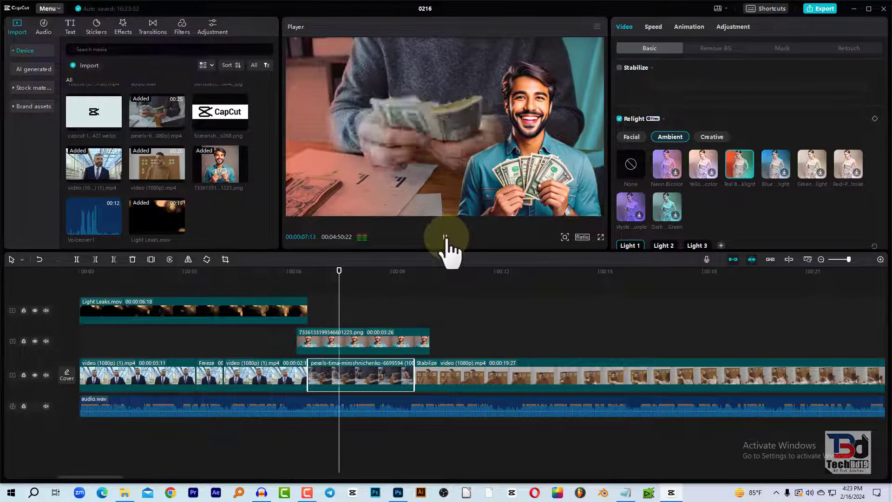
mouse_move(310, 135)
mouse_down()
mouse_move(607, 126)
mouse_move(318, 60)
mouse_move(428, 144)
mouse_up()
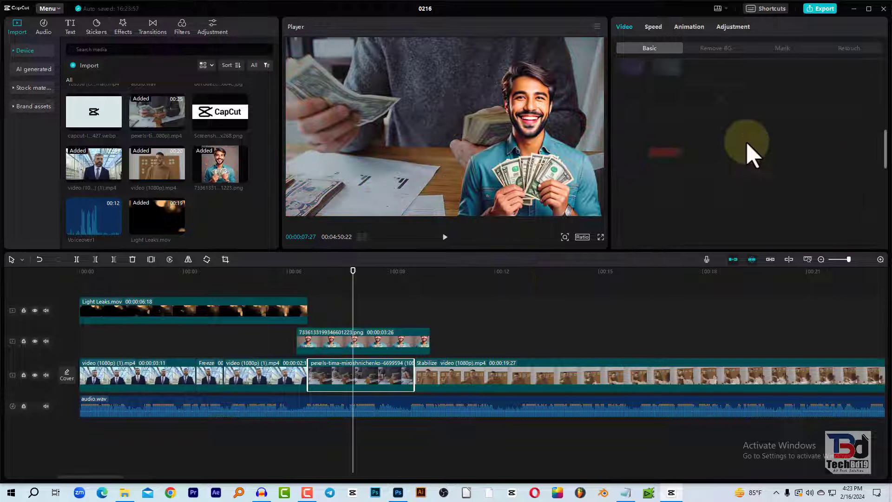
click(717, 48)
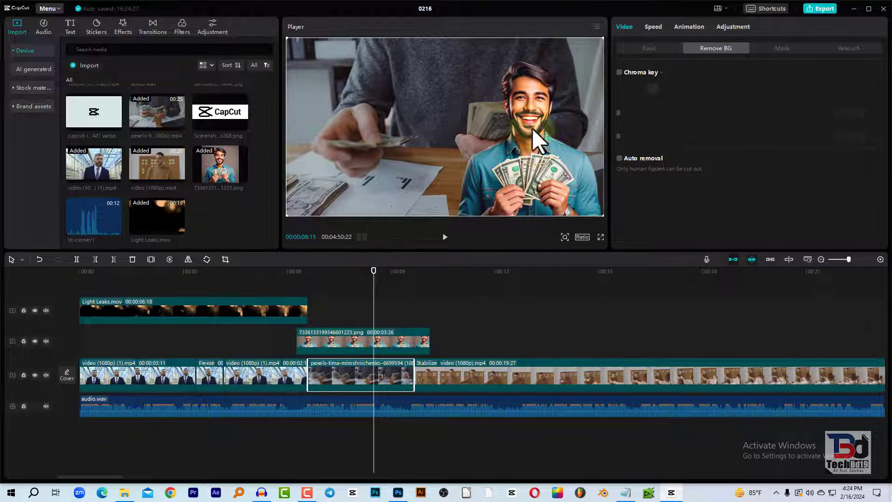
- Apply Auto removal to the first suited-man clip and preview the cutout
click(627, 160)
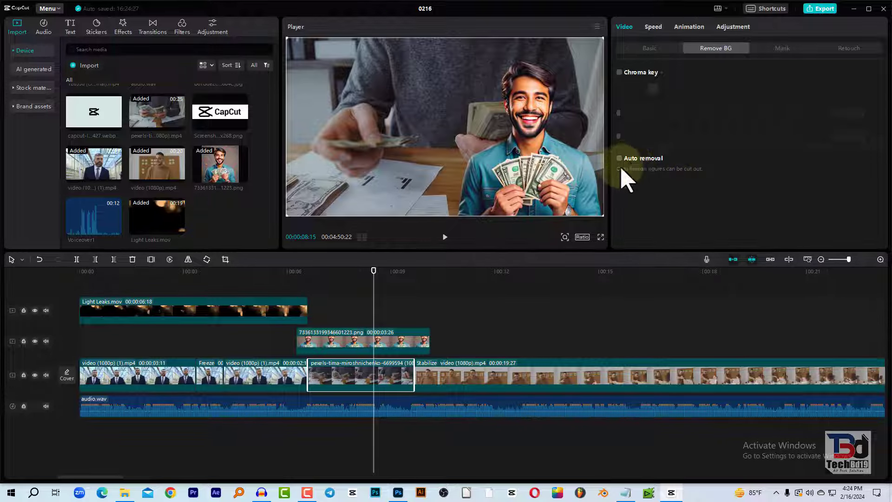
click(129, 272)
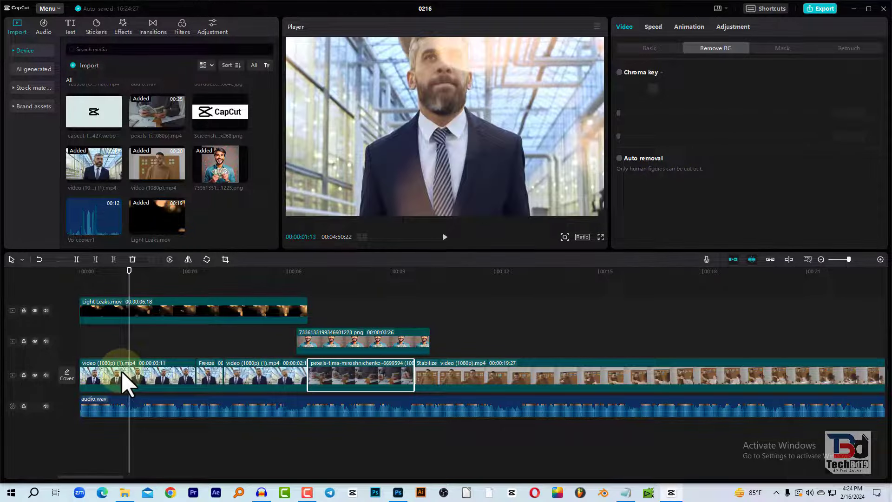
click(146, 379)
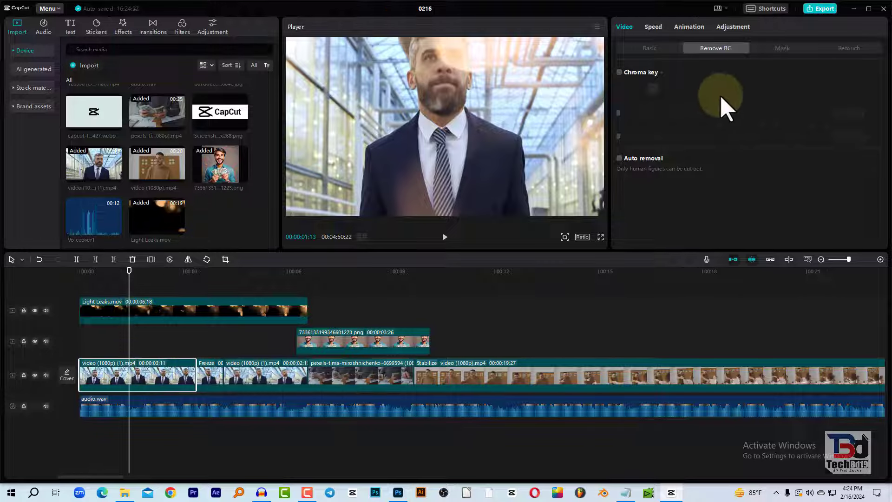
click(619, 159)
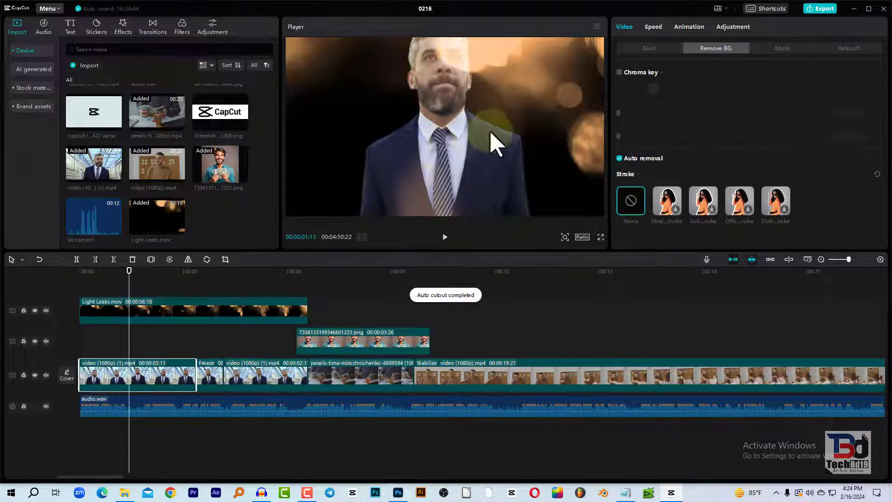
click(106, 278)
click(114, 274)
key(space)
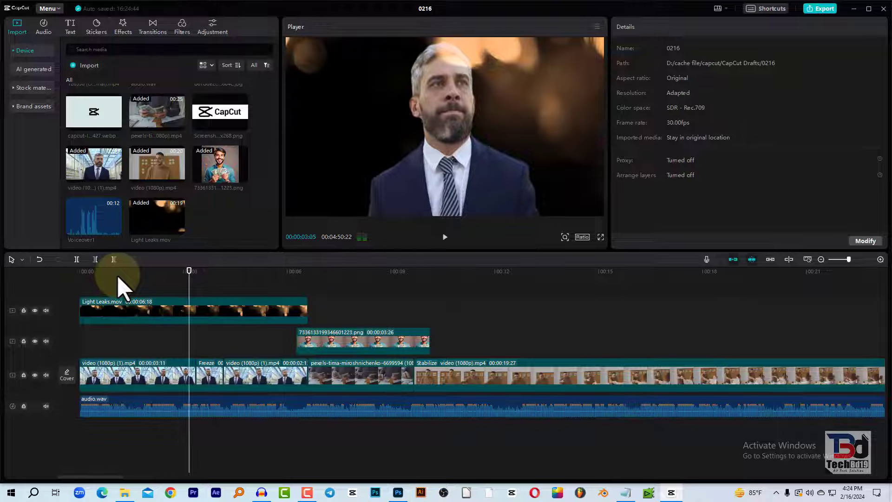
- Turn Auto removal back off on that clip and show the Mask options
click(116, 274)
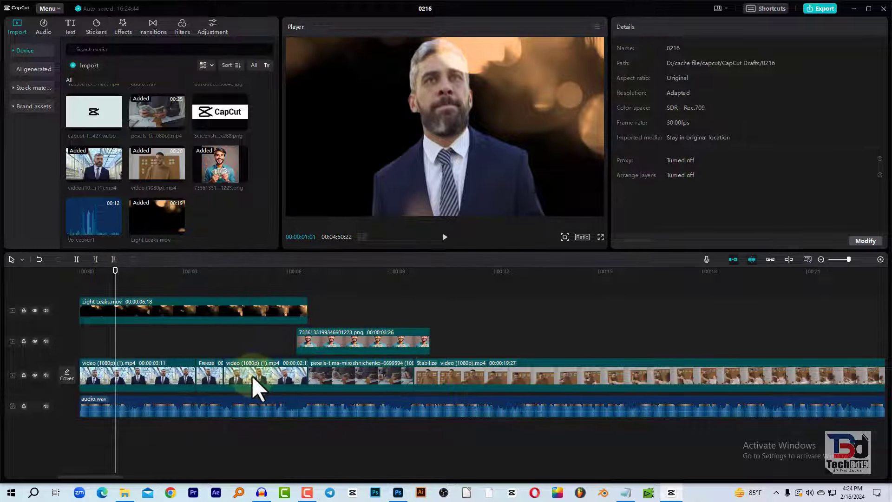
click(169, 379)
click(620, 158)
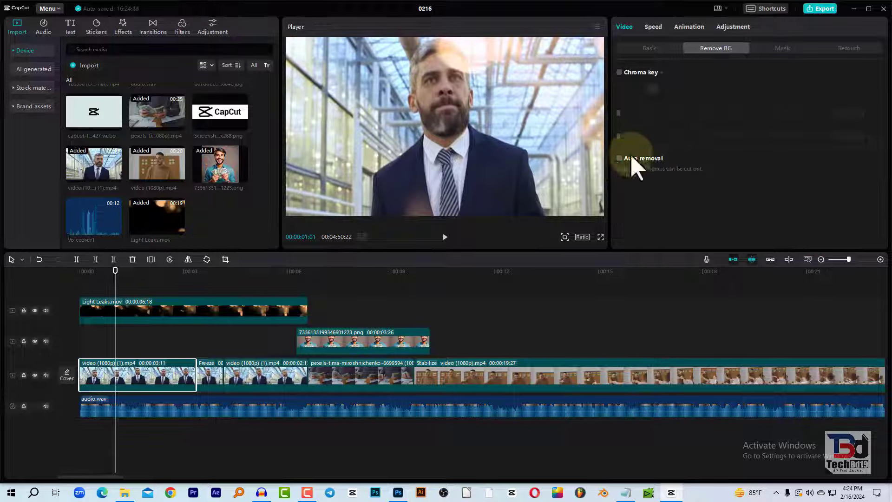
click(783, 48)
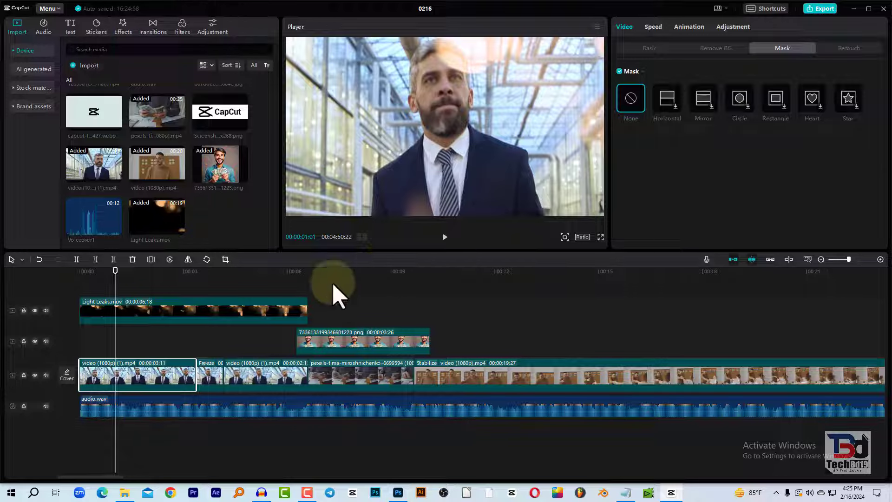
- Add 126558 (Original).mp4 to the second track at 00:11:07
click(340, 272)
click(147, 279)
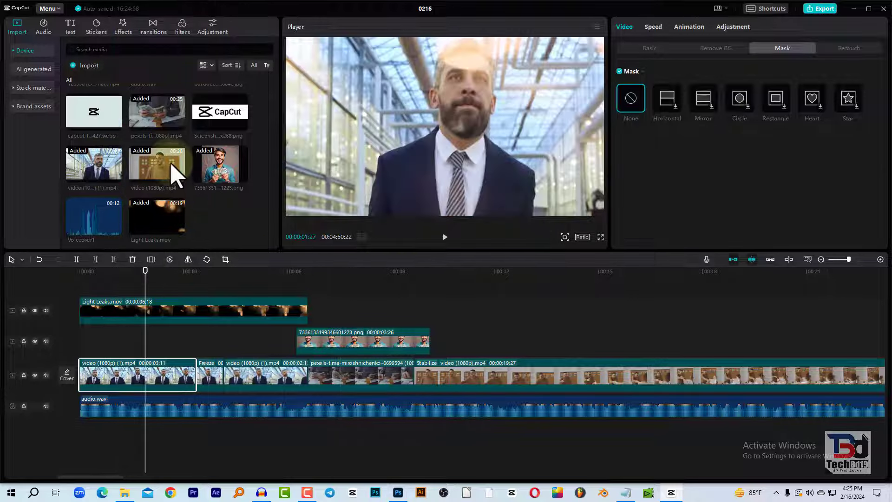
scroll(175, 175, up, 2)
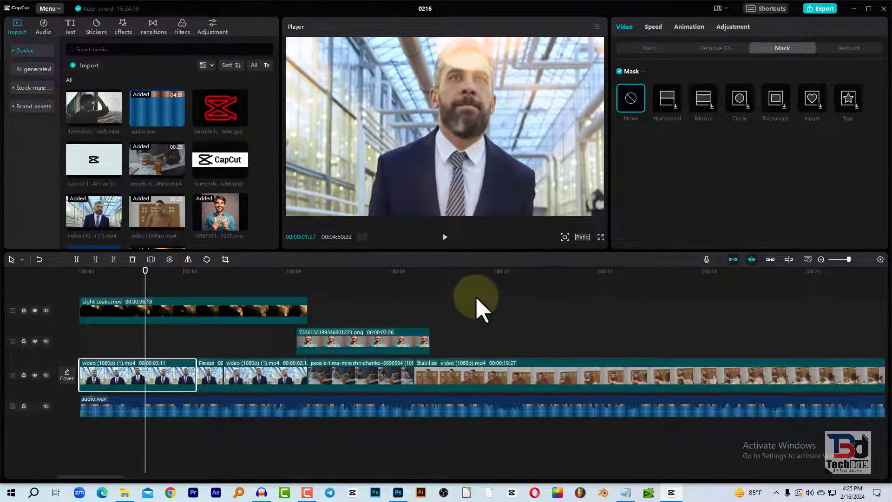
click(469, 274)
click(469, 377)
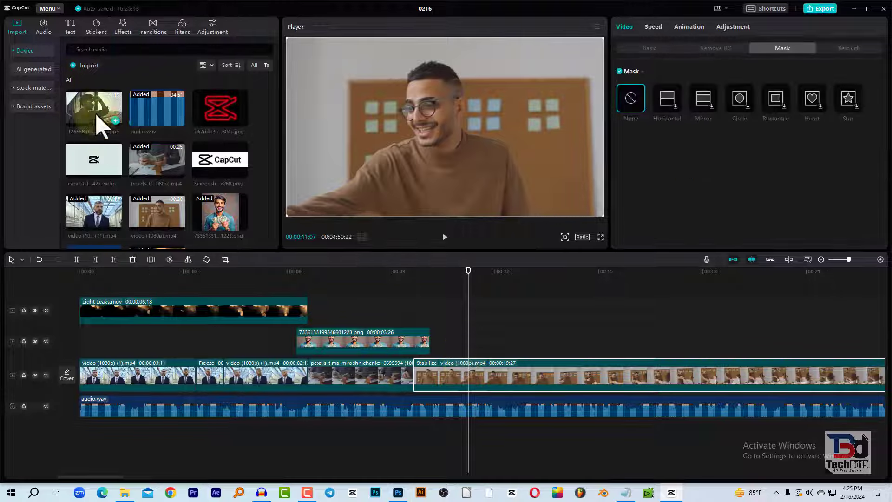
mouse_move(100, 122)
mouse_down()
mouse_move(467, 352)
mouse_move(470, 344)
mouse_up()
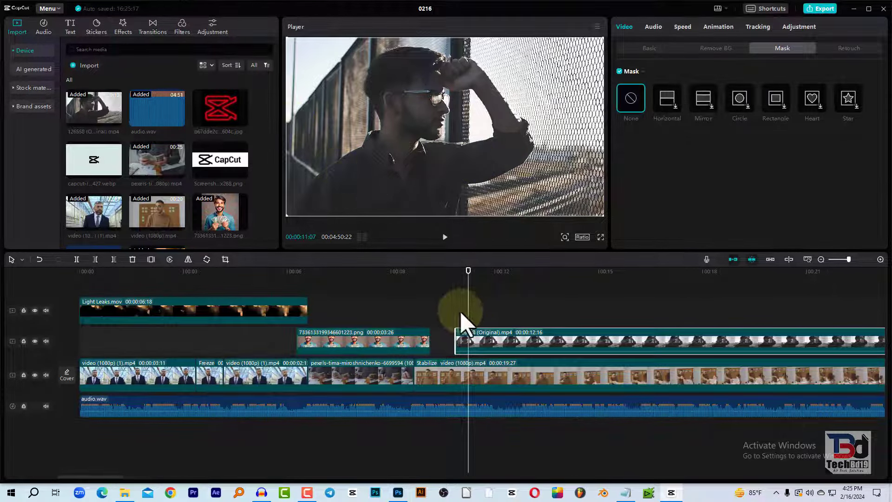
drag(494, 342, 494, 342)
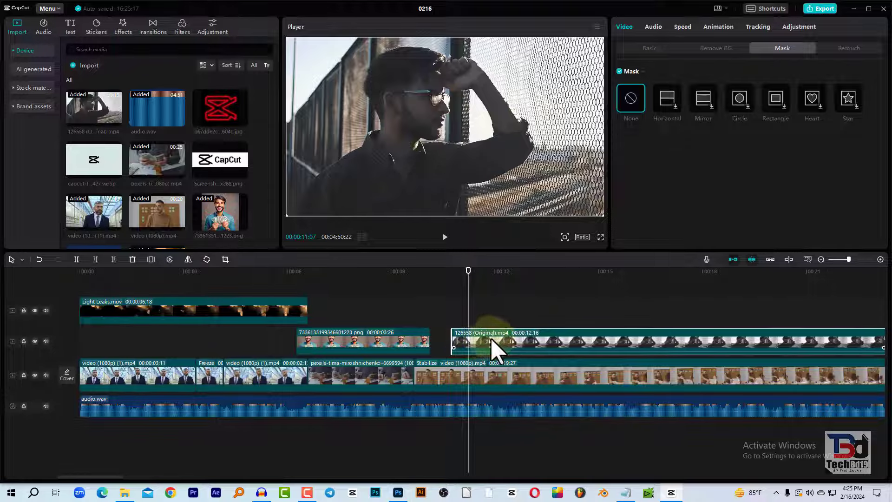
click(507, 284)
- Split the 126558 clip at 00:17:27 and delete the trailing part
drag(585, 279, 687, 275)
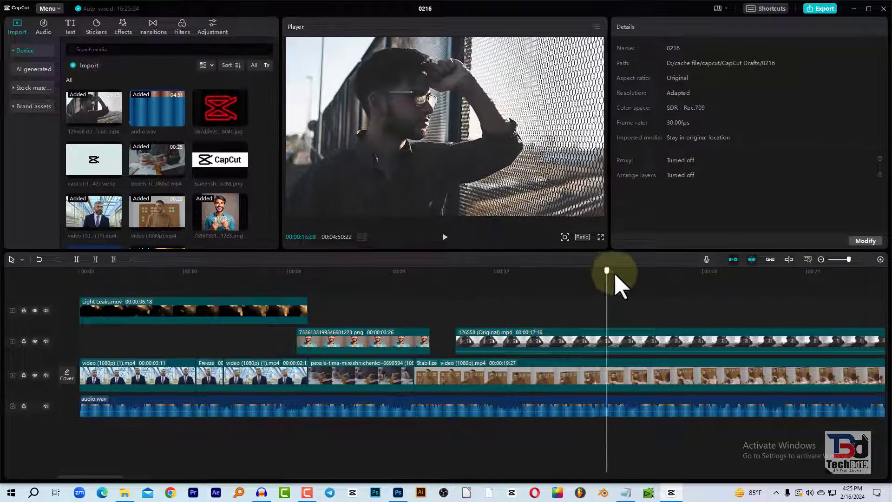
click(694, 272)
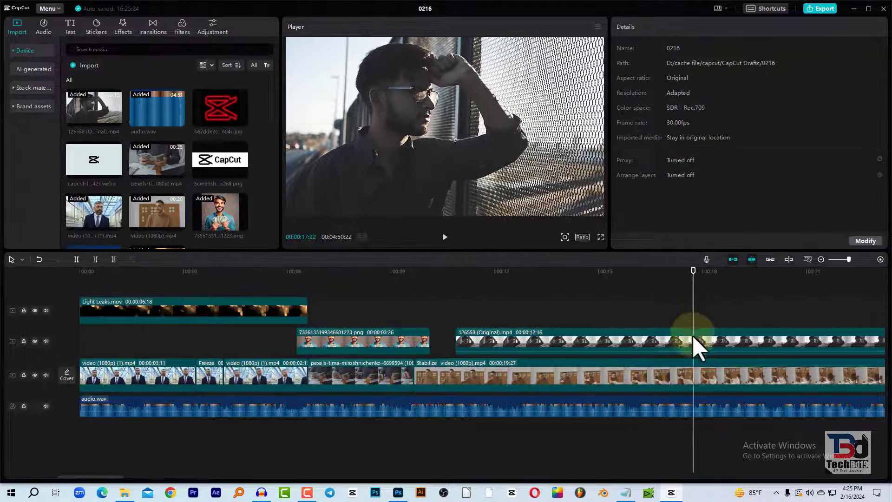
click(697, 343)
click(699, 271)
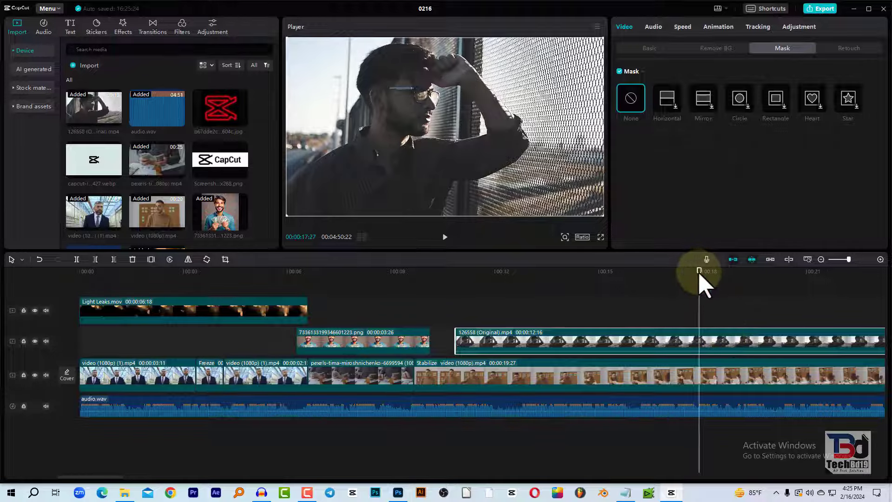
key(ctrl+b)
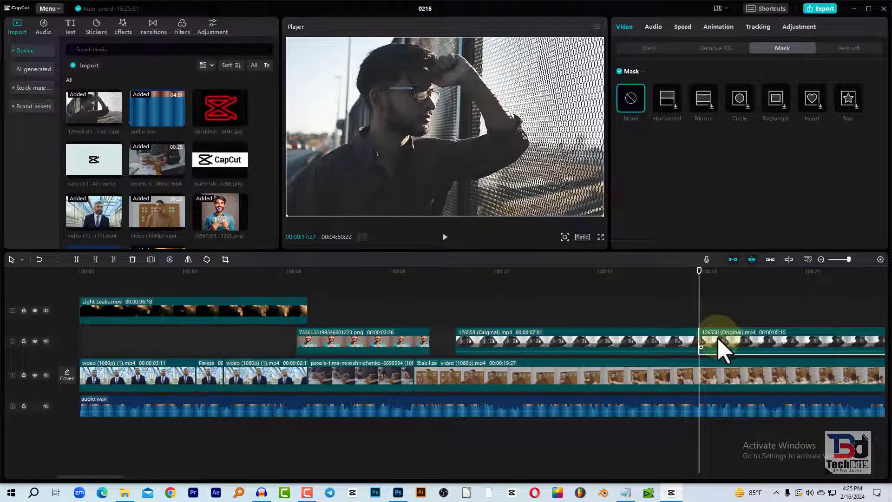
key(Delete)
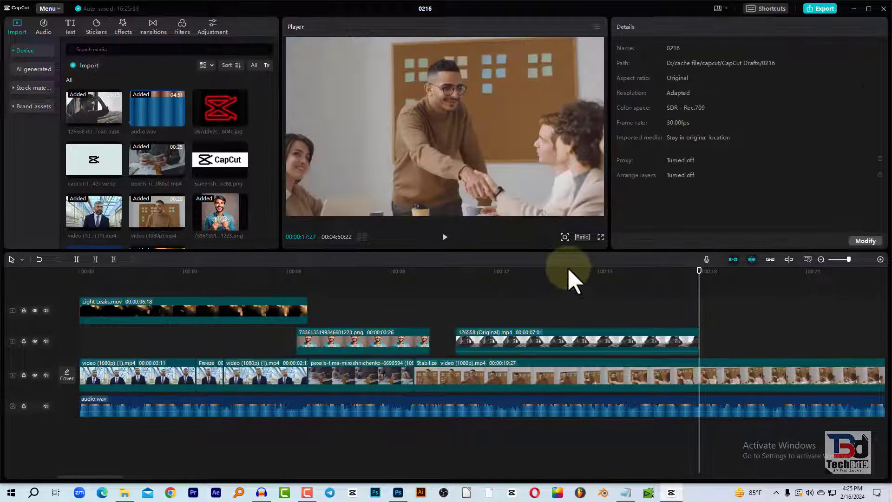
- Select the shortened 126558 overlay and bring up its Mask options
click(566, 271)
click(567, 339)
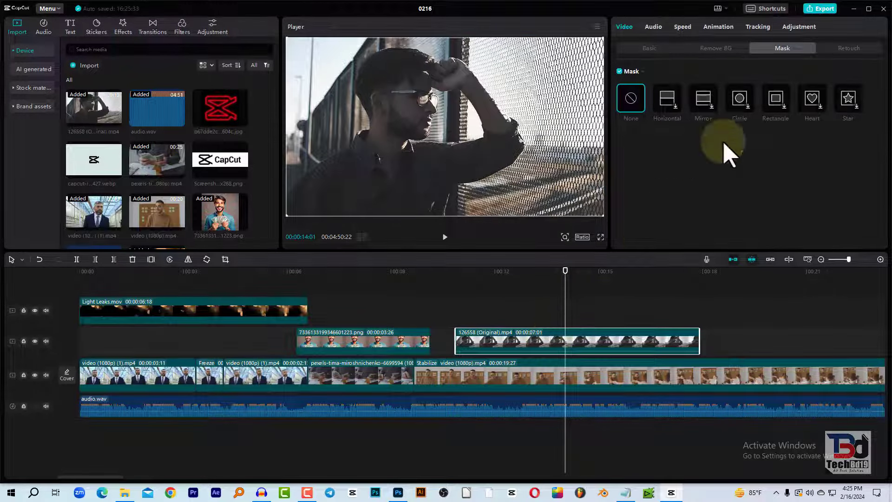
click(603, 348)
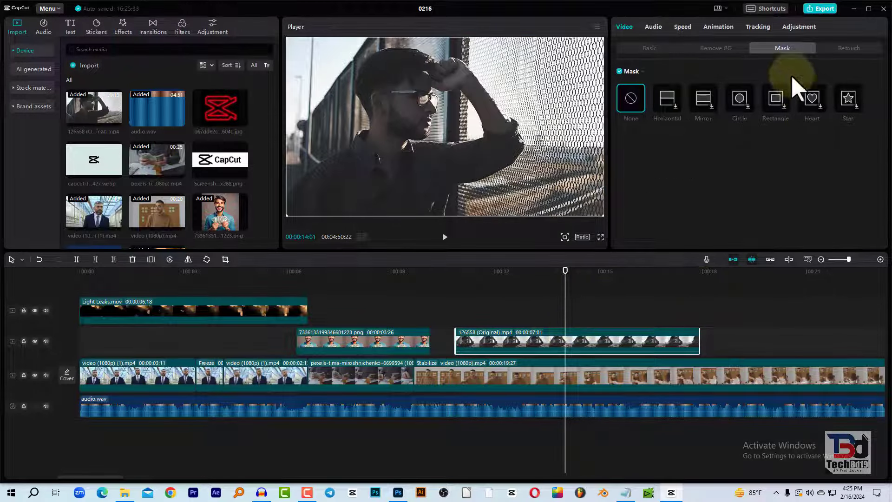
click(635, 73)
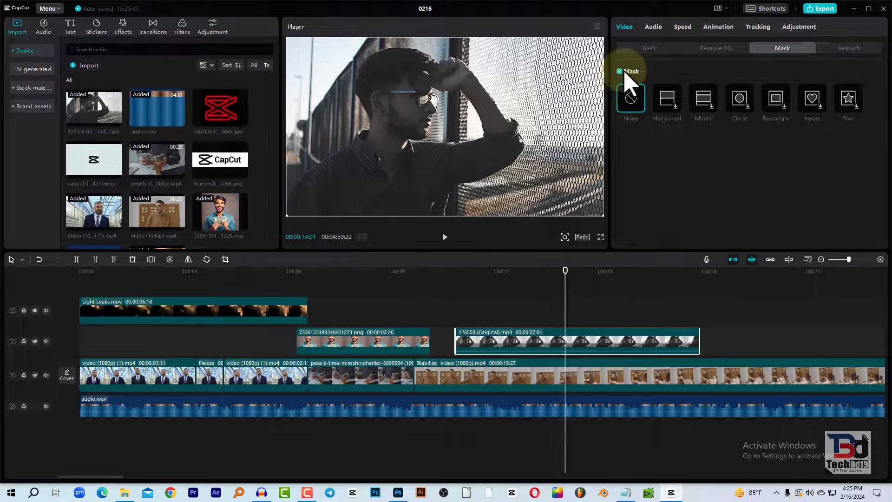
- Apply a Circle mask about 964×974 over the man's face, with feather 0
click(739, 103)
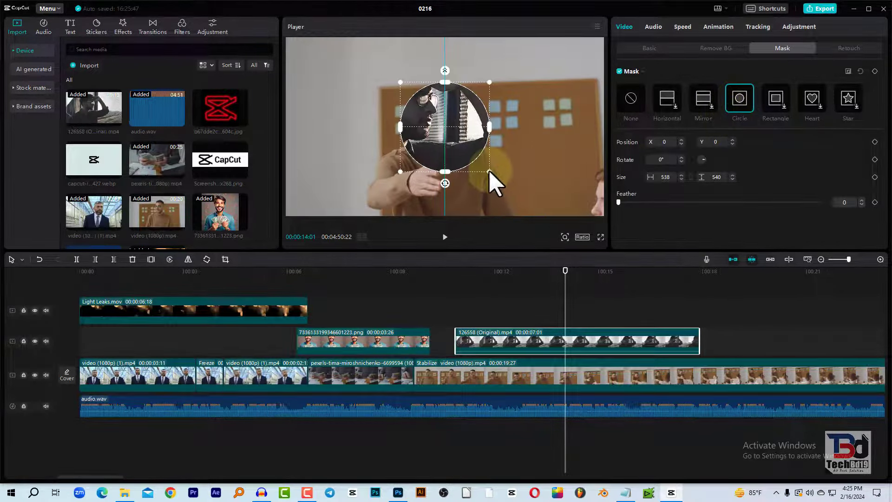
drag(489, 172, 530, 212)
drag(476, 153, 451, 149)
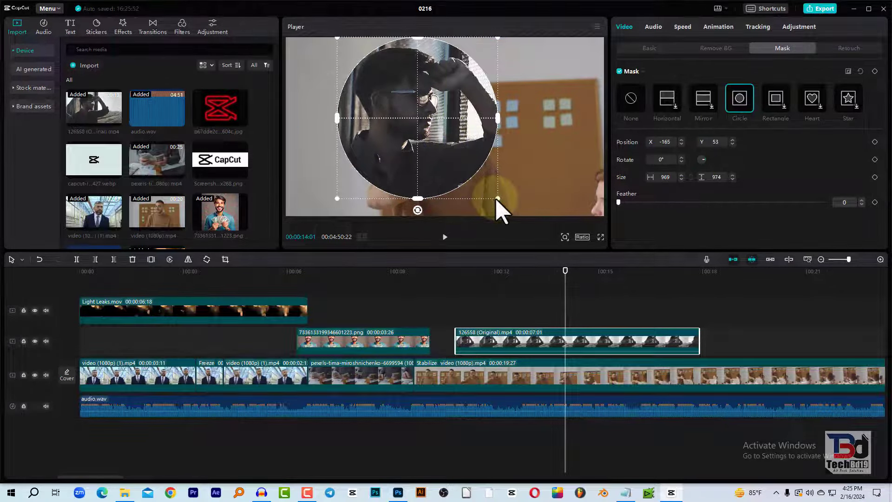
mouse_move(497, 199)
mouse_down()
mouse_move(494, 182)
mouse_move(502, 199)
mouse_up()
drag(448, 135, 449, 139)
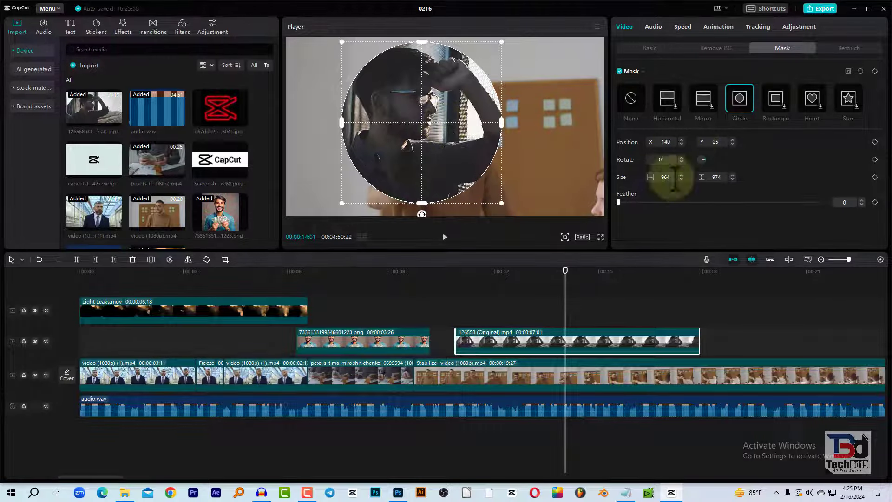
drag(619, 203, 640, 203)
drag(447, 153, 414, 149)
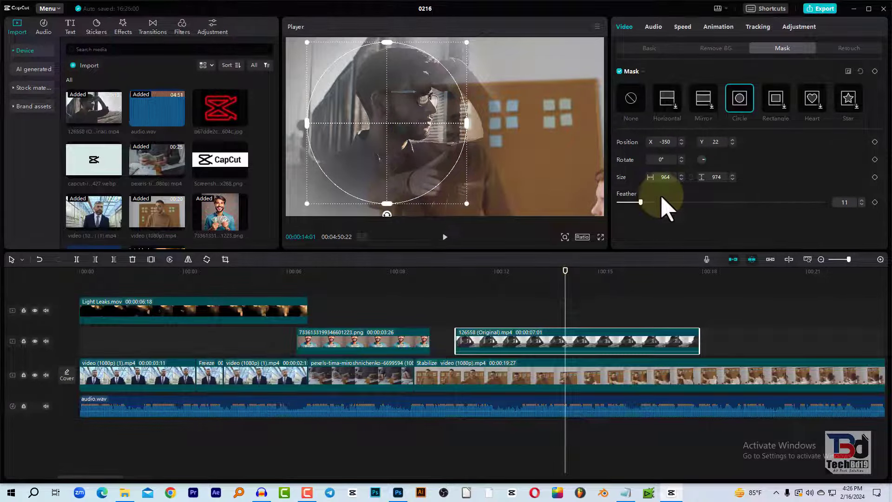
drag(431, 102, 409, 96)
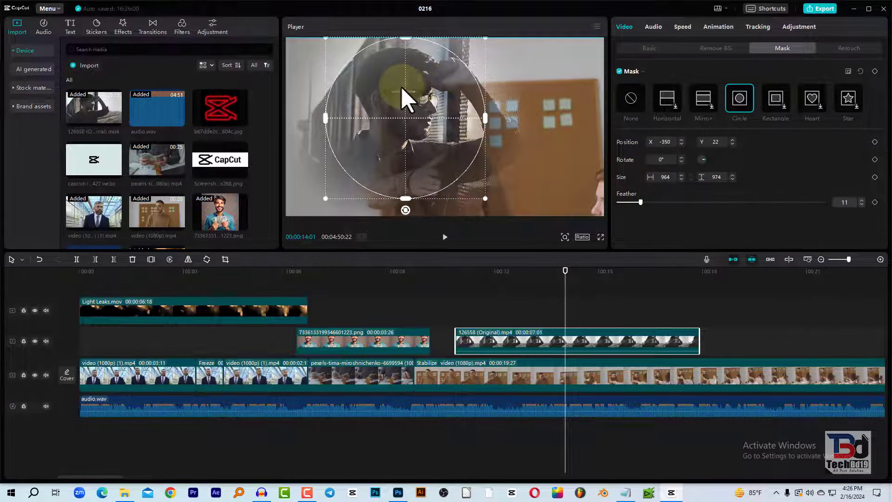
drag(640, 202, 619, 202)
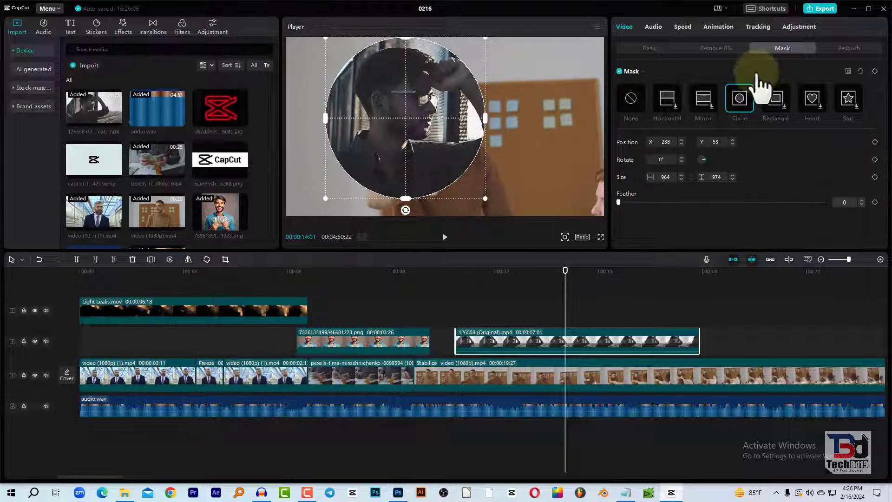
- Scale the circular overlay to 55% and place it top-left at position -1015/205
click(650, 49)
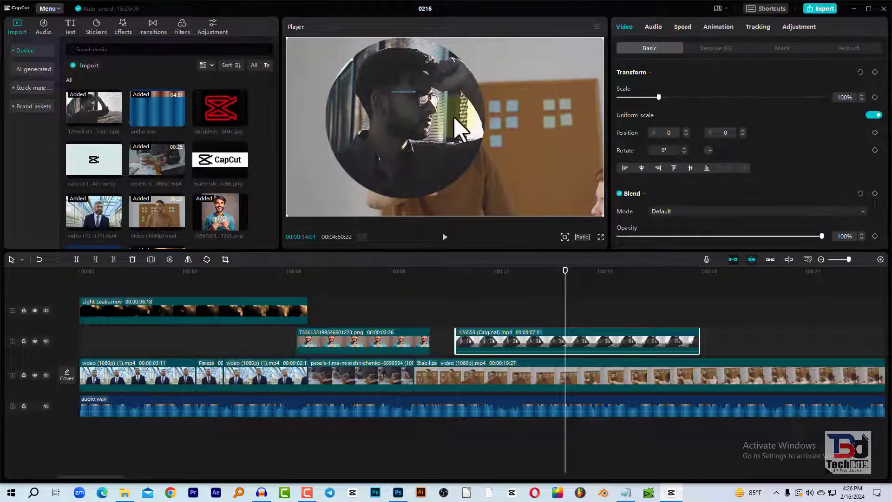
drag(451, 120, 535, 99)
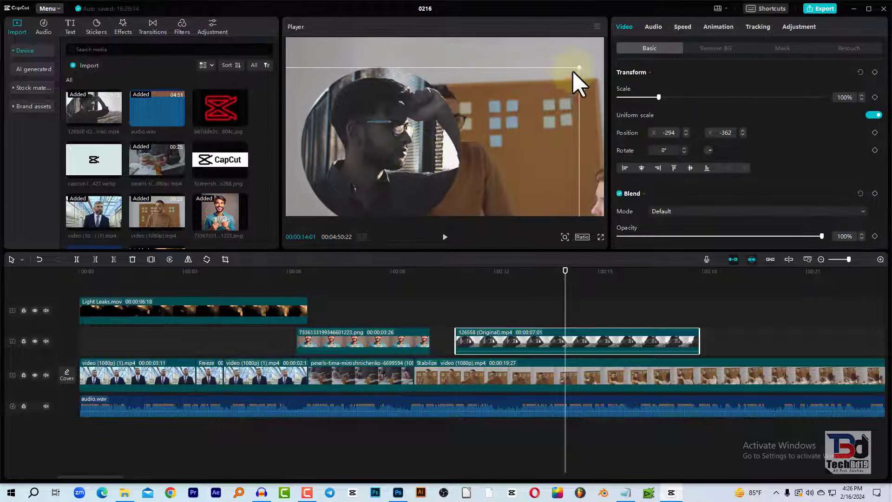
drag(580, 67, 539, 90)
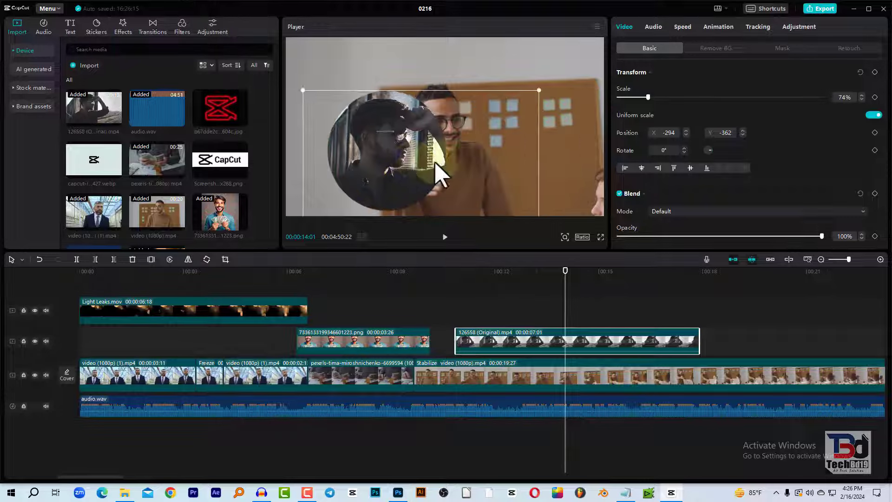
drag(436, 163, 555, 110)
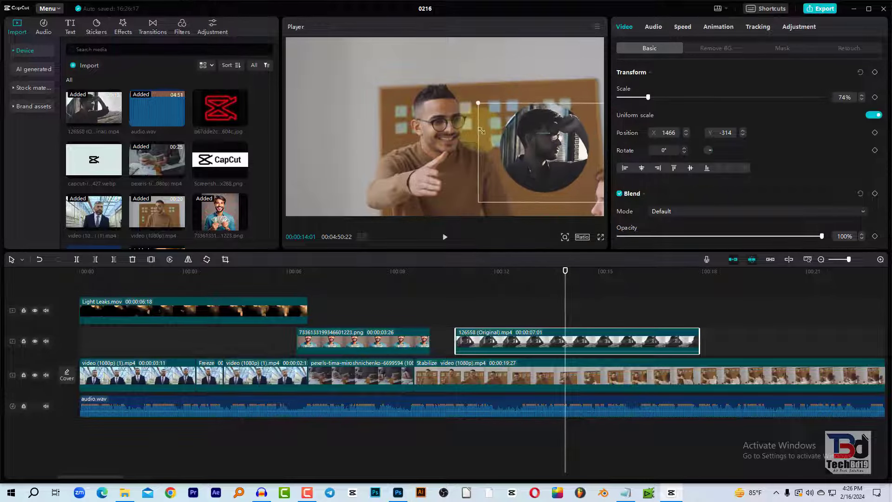
drag(481, 131, 344, 123)
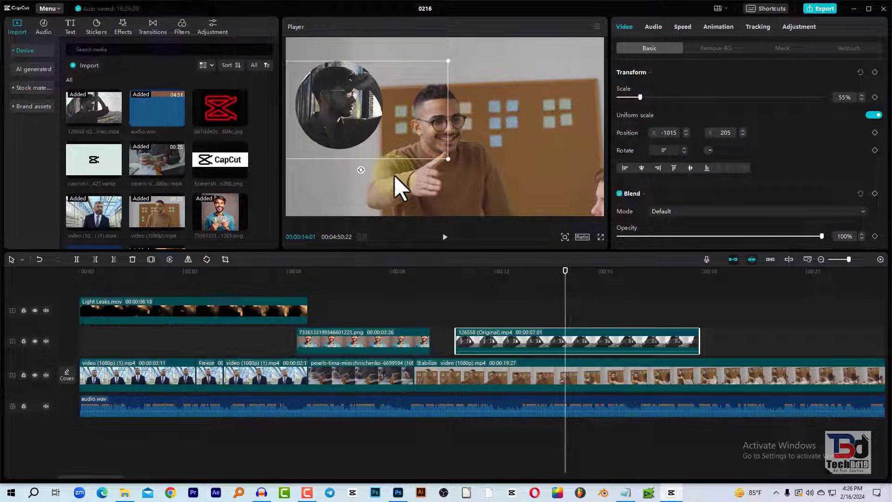
- Tick Retouch for the circular overlay, then select the pexels money-counting clip
click(846, 48)
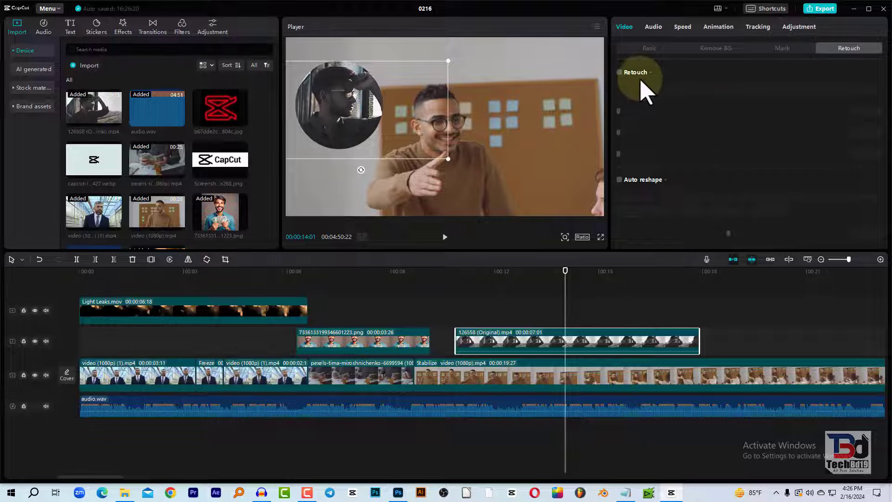
click(620, 73)
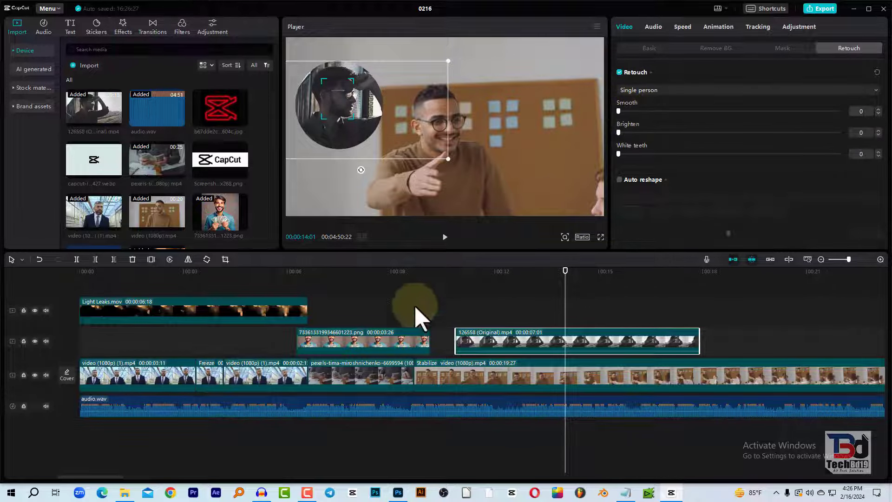
click(215, 272)
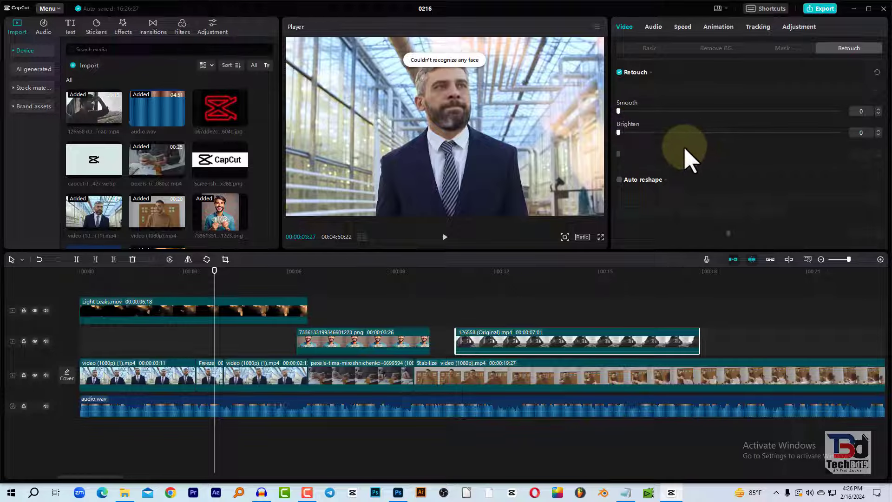
scroll(690, 159, down, 5)
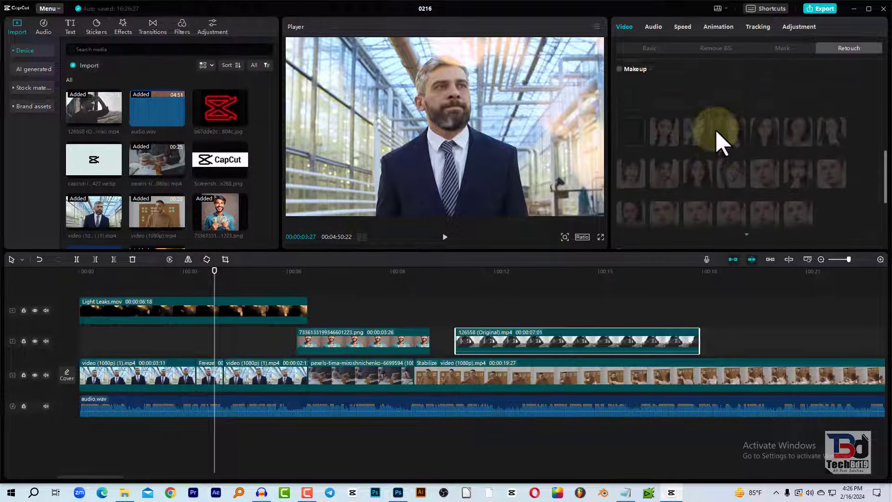
scroll(725, 158, up, 2)
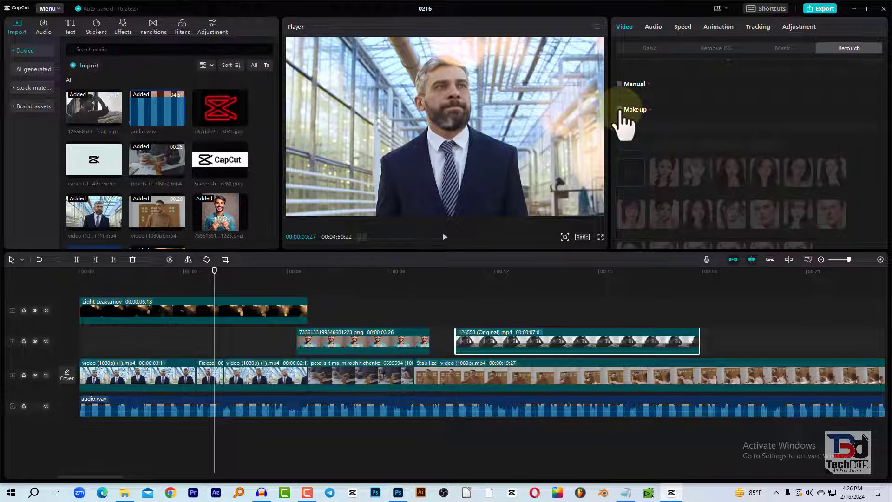
click(387, 374)
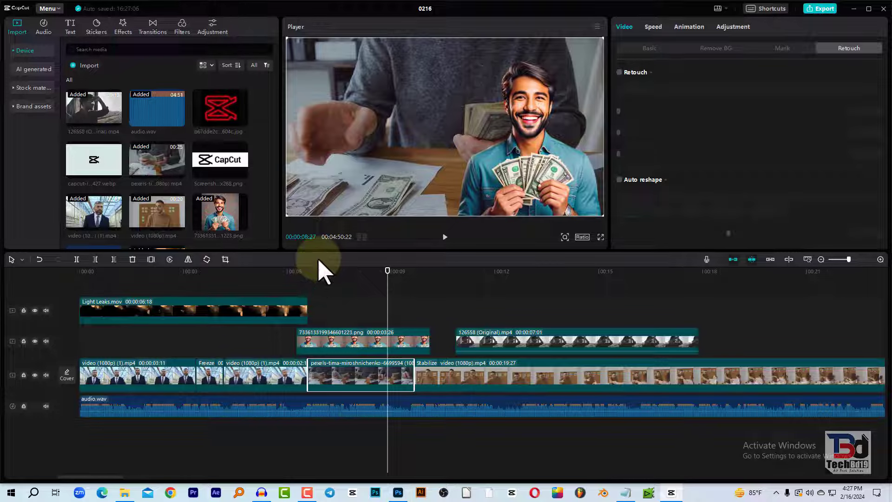
- Play the pexels money-counting clip from about 00:06, then show its Speed settings at 1.0x
click(311, 269)
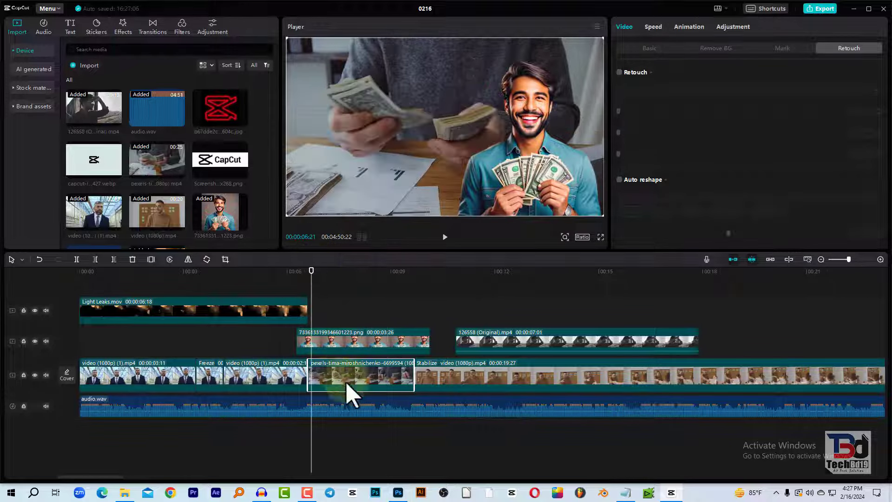
key(space)
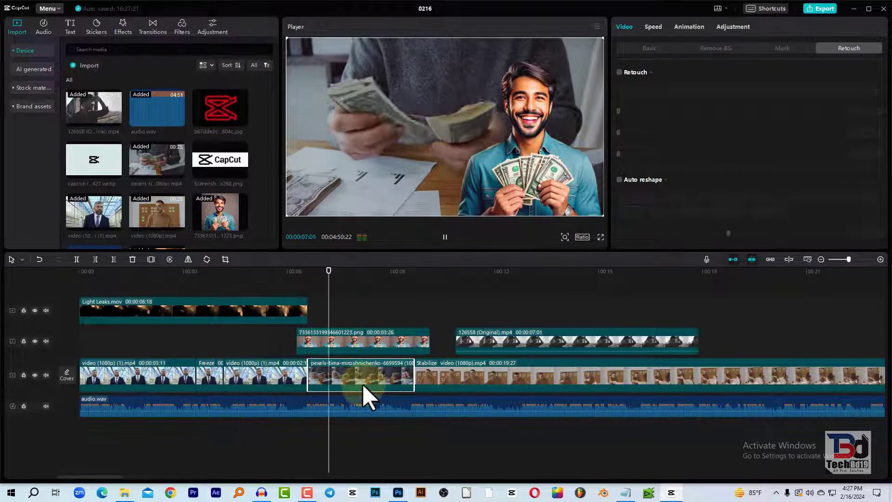
key(space)
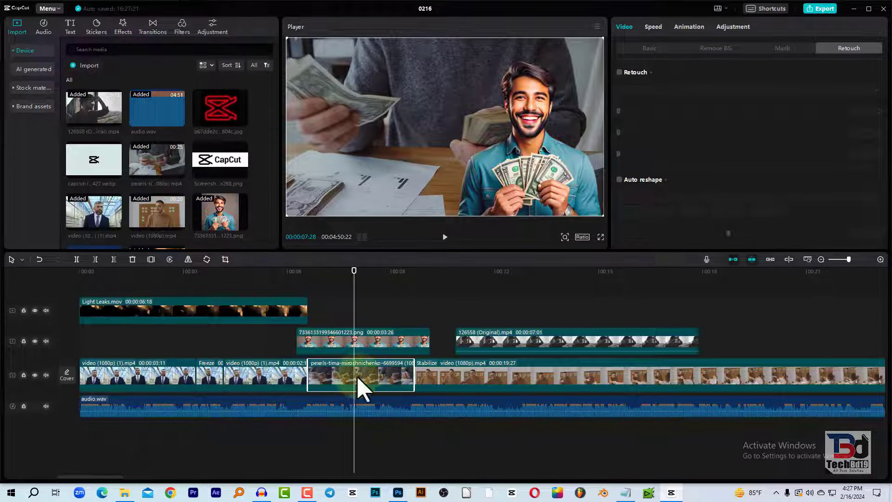
click(654, 28)
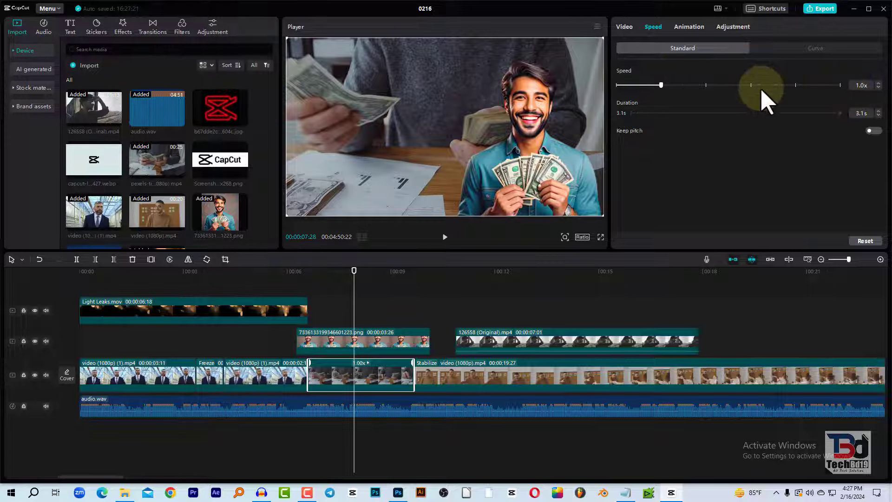
- Slow the pexels clip to 0.7x and preview it from about 00:06
click(878, 88)
click(879, 87)
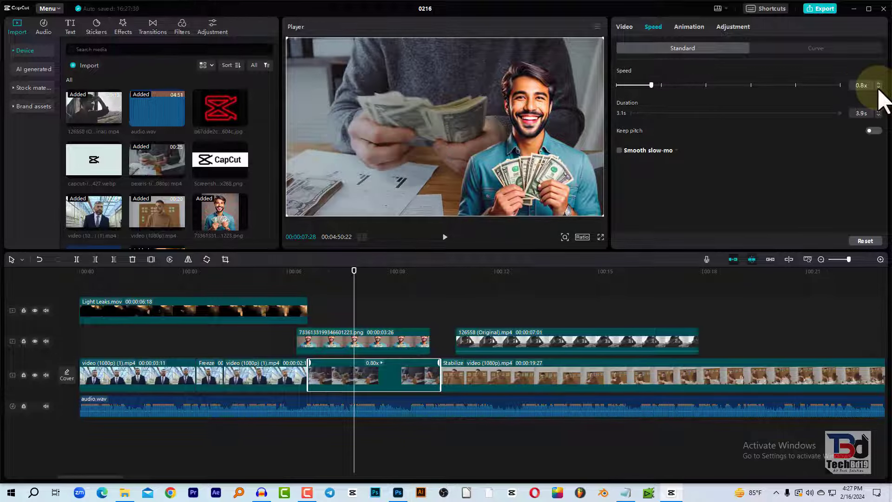
click(879, 88)
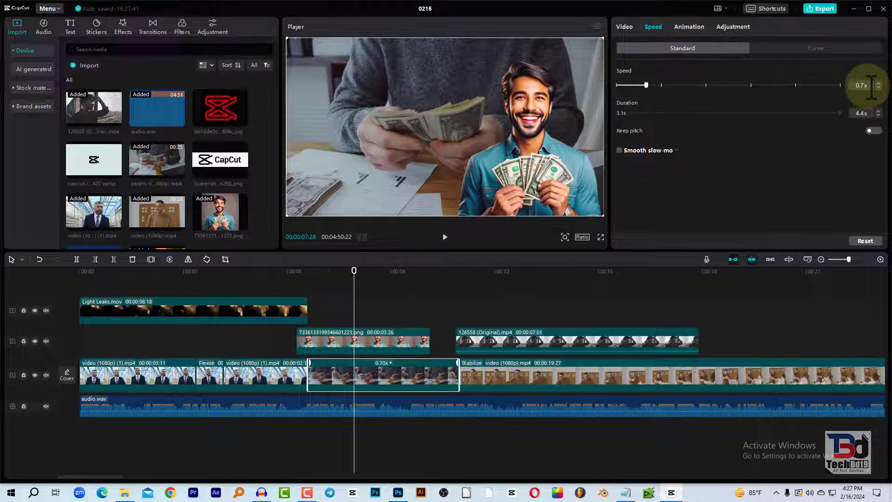
click(308, 273)
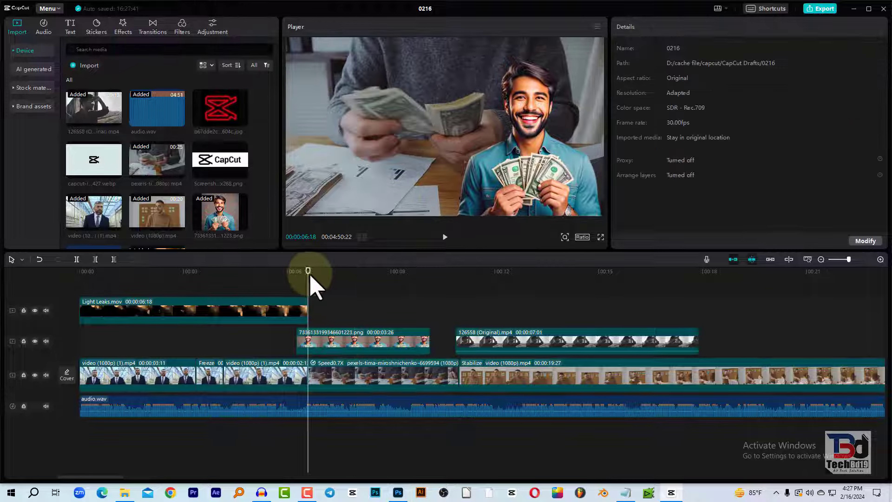
click(444, 237)
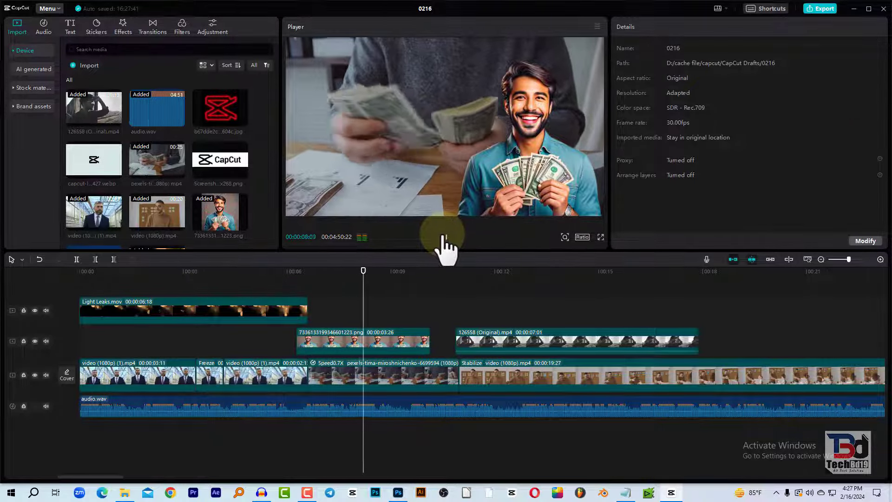
click(444, 237)
- Reselect the pexels clip, drop its speed to 0.3x and preview it
click(370, 377)
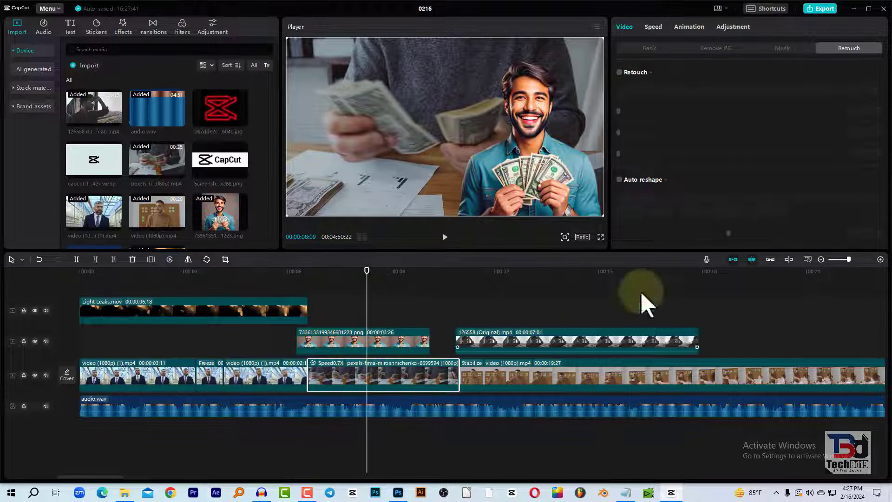
click(653, 27)
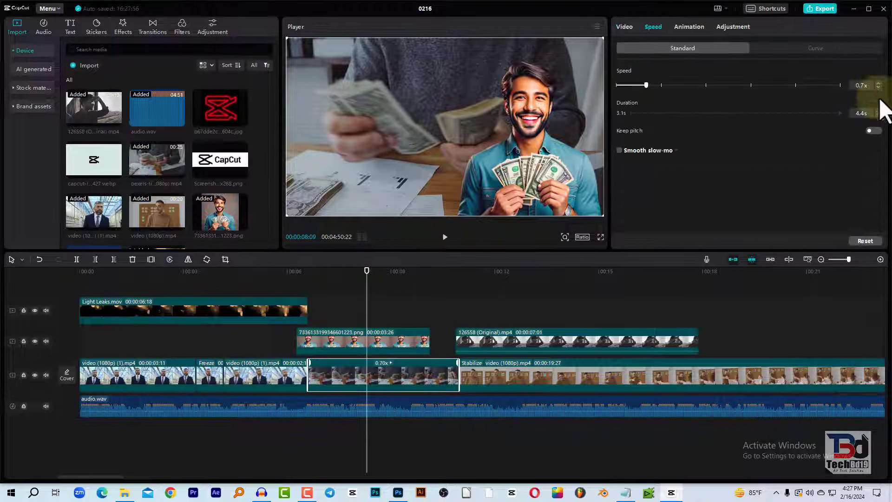
click(878, 87)
click(879, 88)
click(879, 88)
click(878, 88)
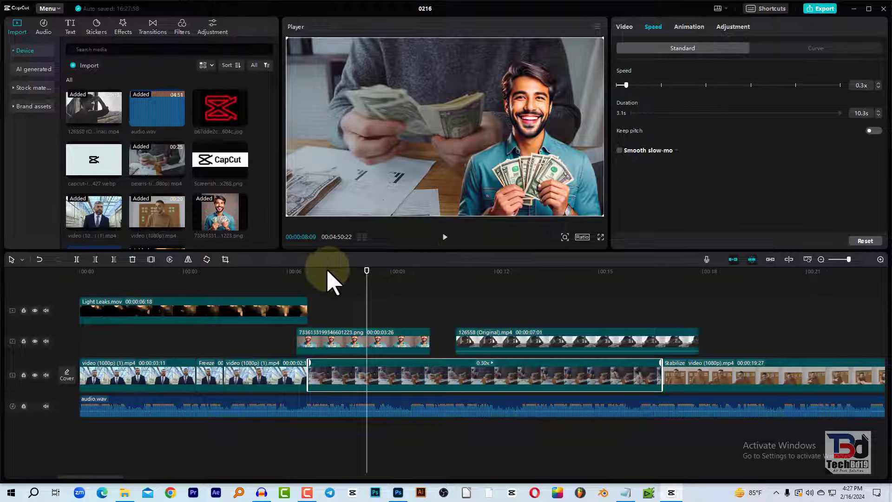
key(space)
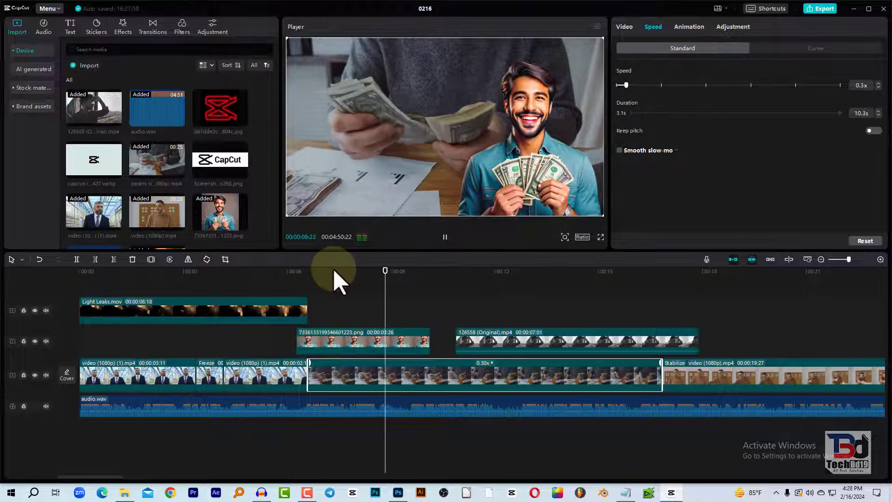
key(space)
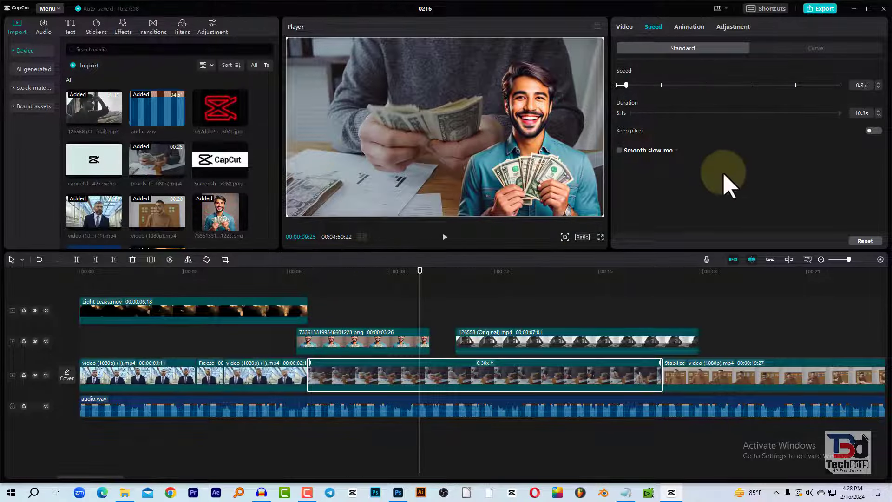
- Try speeds between 0.4x and 0.8x, then deselect and undo the last speed change
click(878, 82)
click(878, 83)
click(879, 83)
click(879, 83)
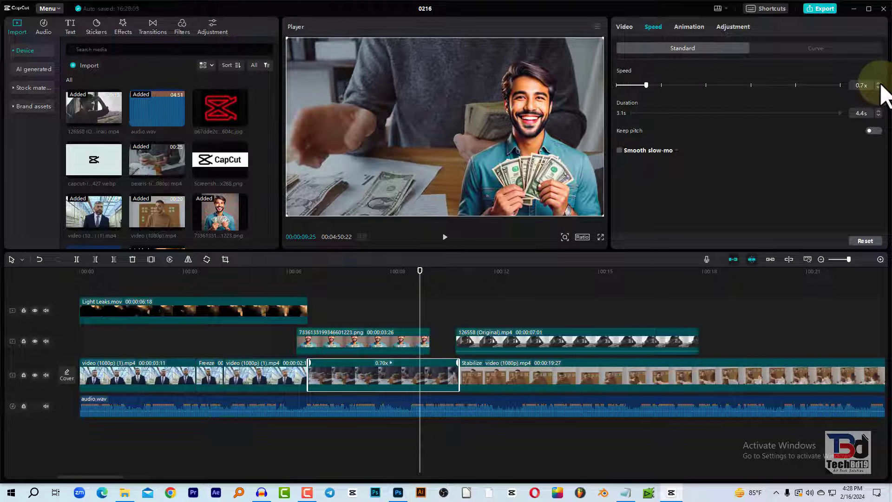
click(879, 83)
click(878, 88)
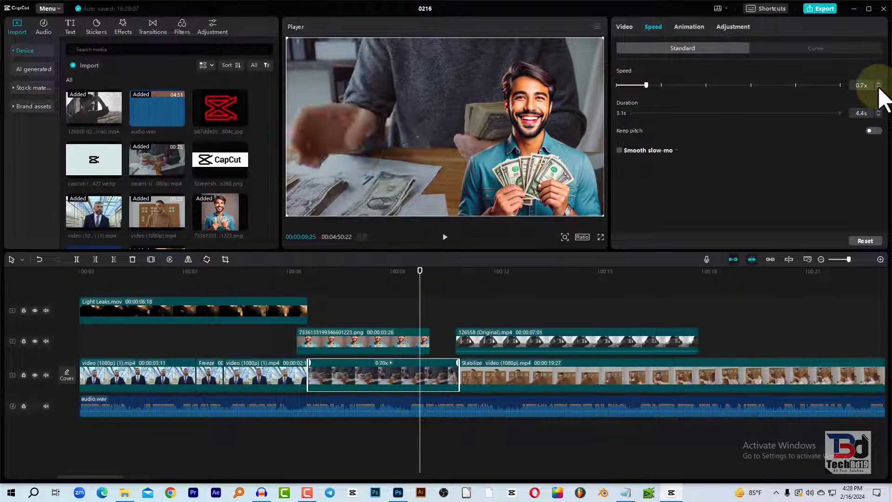
click(879, 87)
click(878, 87)
click(879, 88)
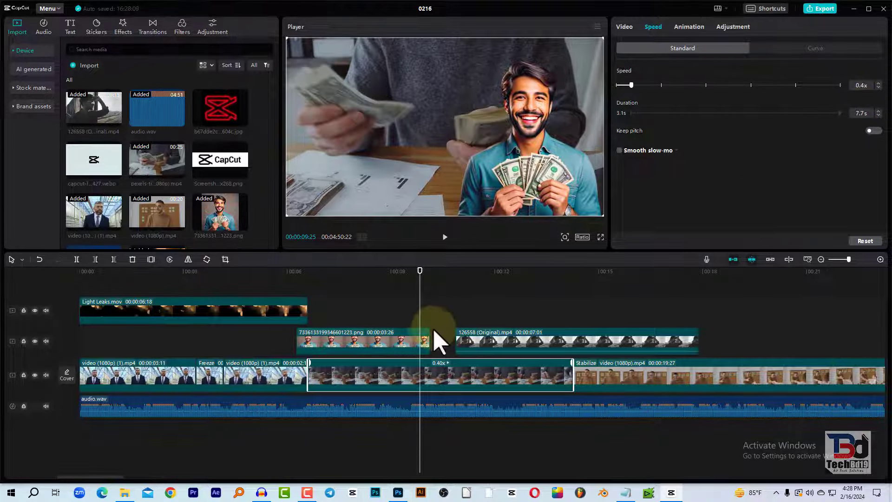
click(347, 288)
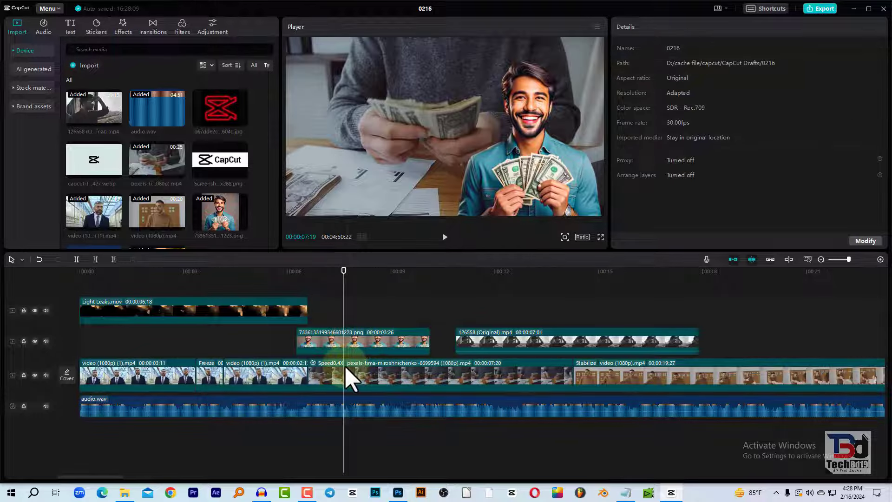
key(ctrl+z)
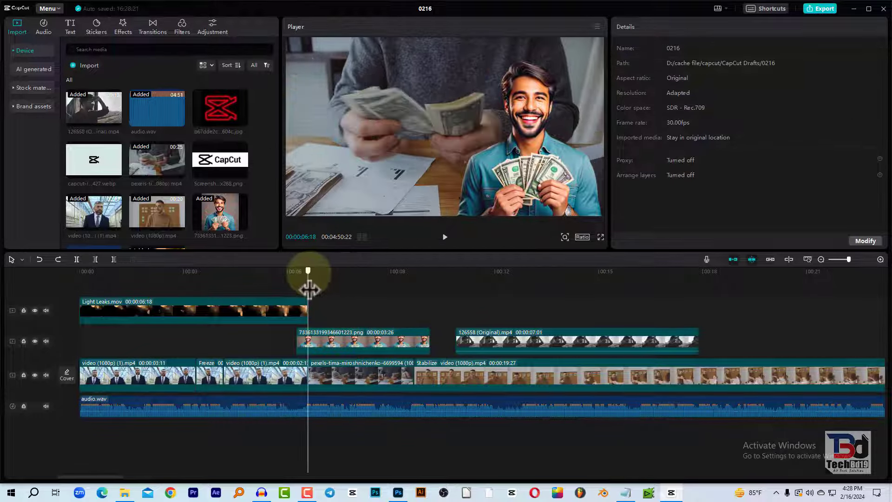
- Reselect the pexels clip near 00:09 and lower its speed to 0.6x
drag(318, 292, 415, 374)
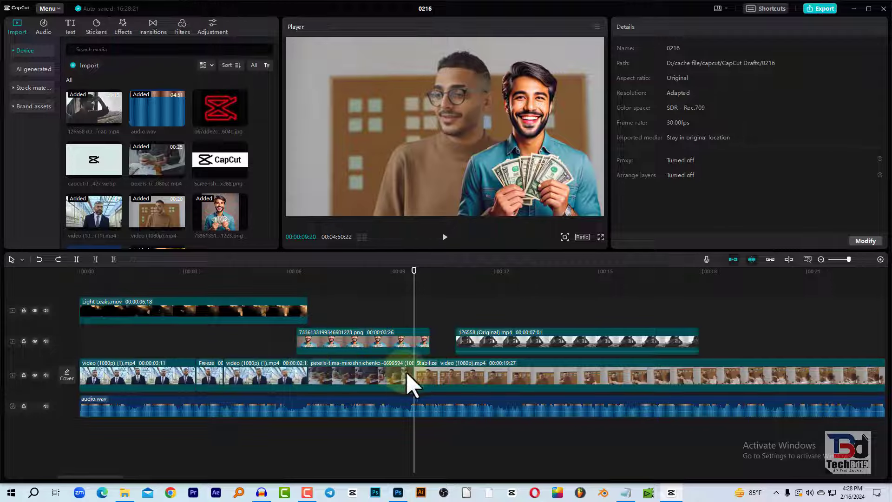
click(406, 377)
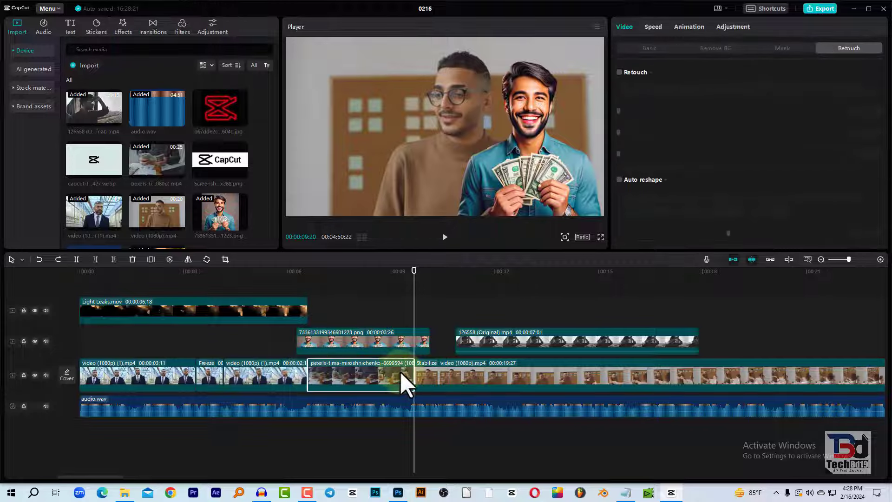
click(654, 26)
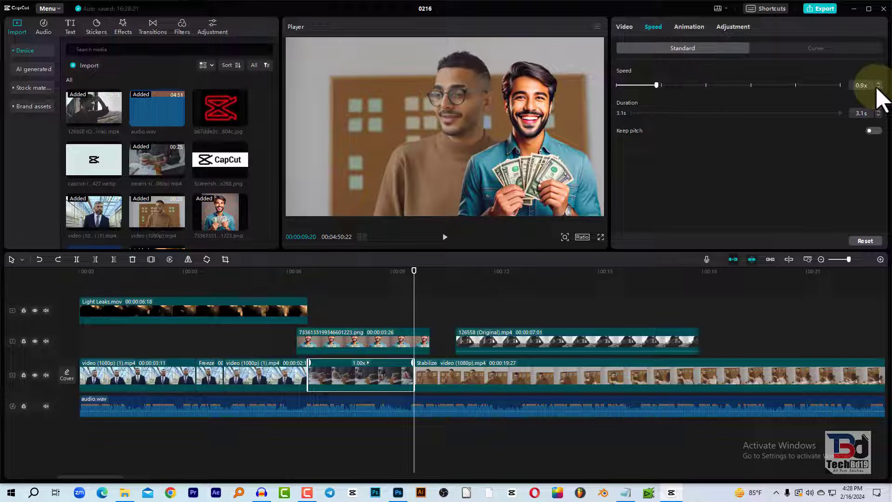
click(878, 88)
click(879, 88)
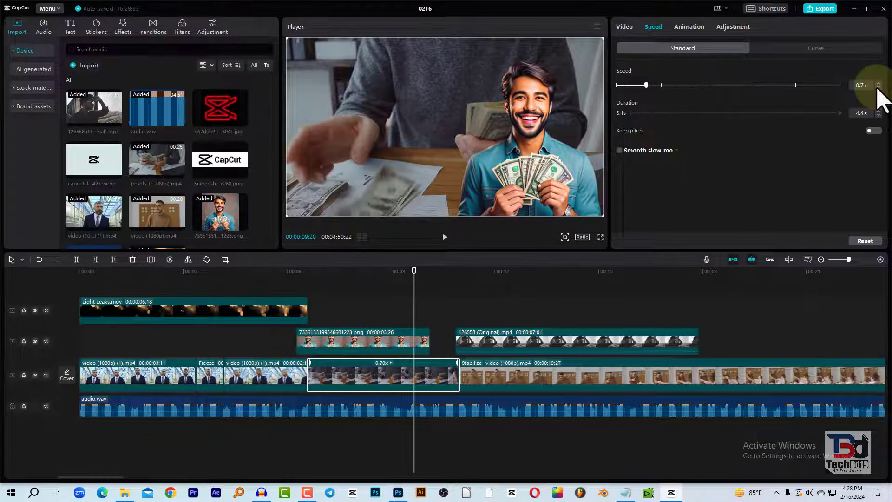
click(878, 88)
- Raise the pexels clip's speed past 1.0x up to 1.5x
click(879, 82)
click(878, 82)
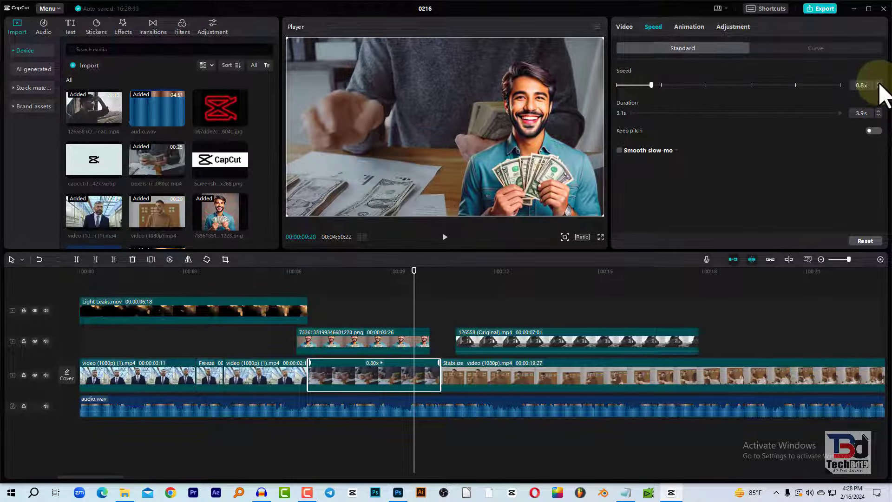
click(879, 83)
click(879, 83)
click(879, 83)
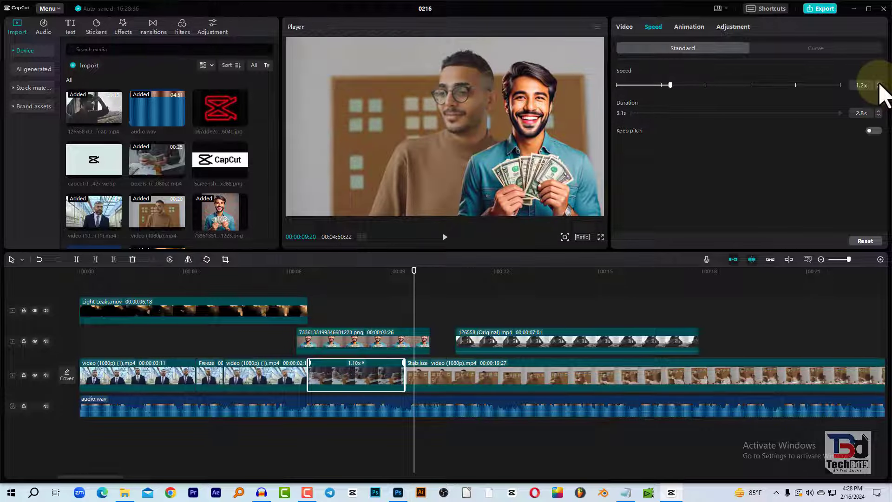
click(878, 86)
click(878, 85)
click(879, 85)
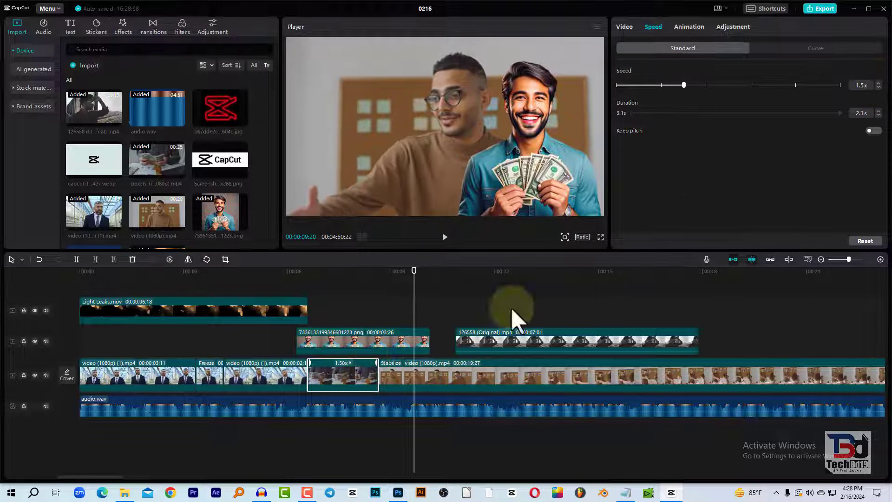
- Bring the speed back to 1.0x, then lower it toward 0.6x
click(879, 88)
click(879, 88)
click(878, 88)
click(878, 87)
click(879, 88)
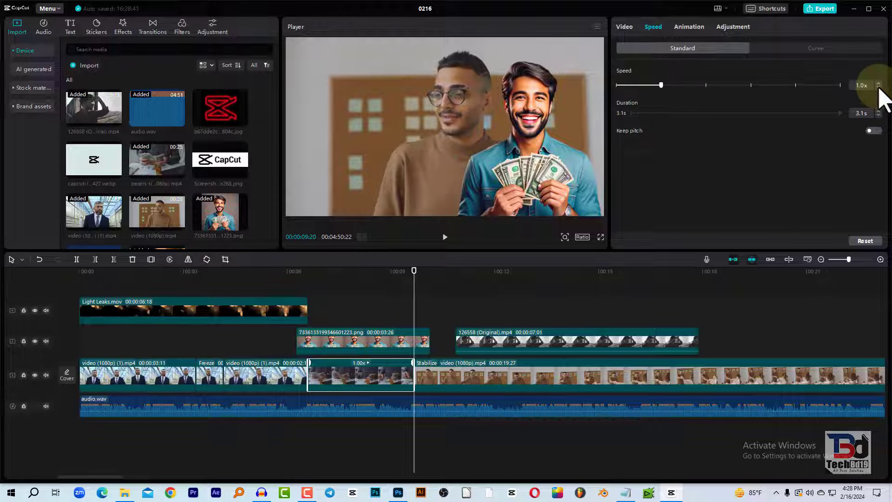
click(878, 88)
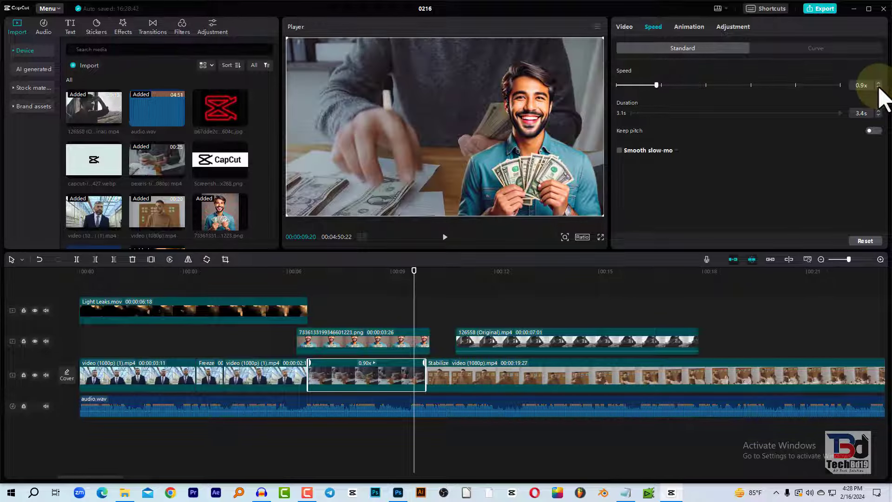
click(879, 88)
click(878, 87)
click(879, 88)
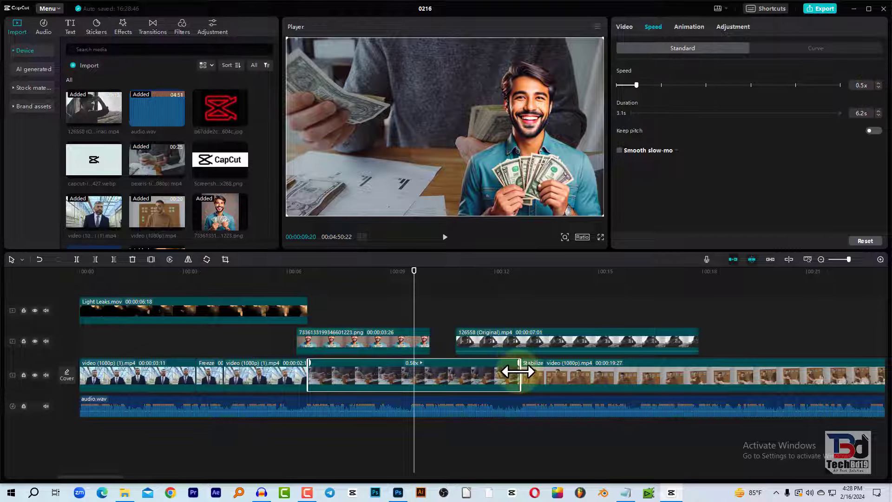
- Trim the slowed clip's right edge back to 3.1 seconds and play it back
drag(502, 372, 412, 370)
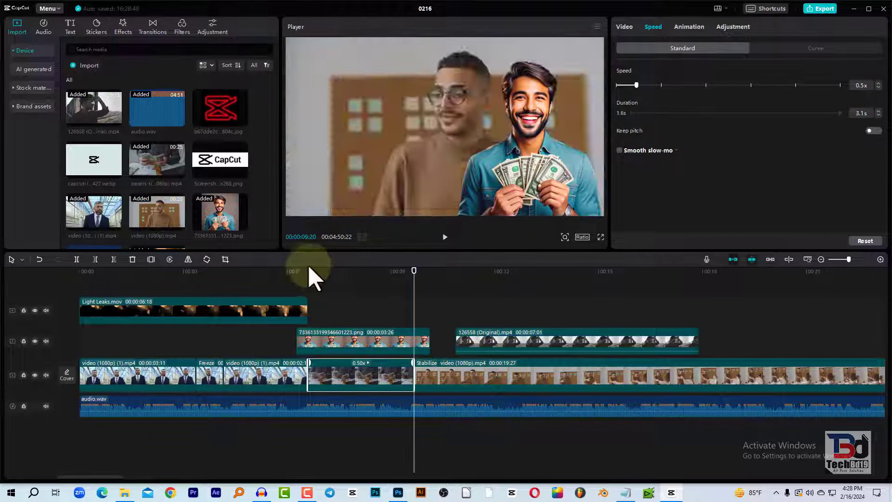
click(320, 272)
key(space)
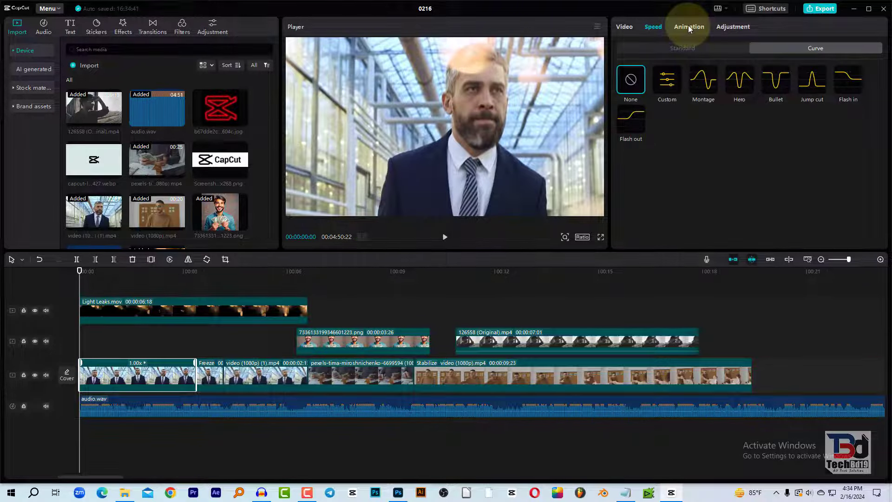
- Play the timeline, return to 00:00 and select the opening video (1080p) (1).mp4 clip
click(689, 27)
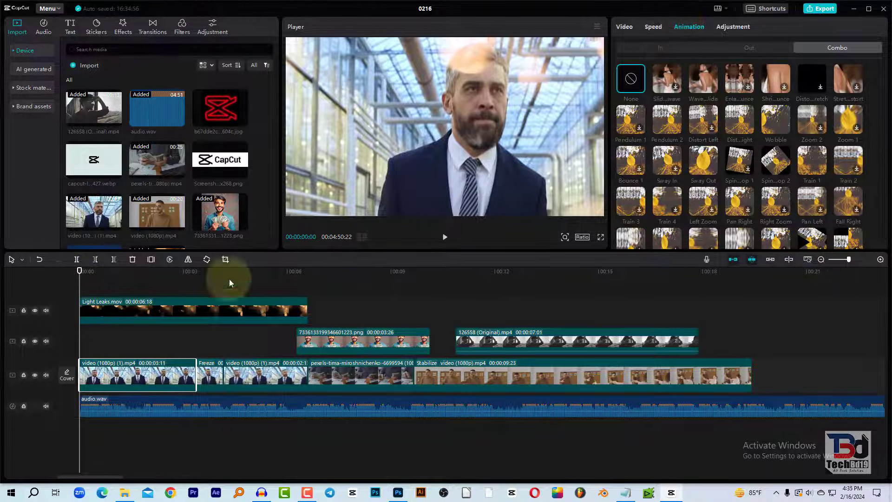
click(89, 276)
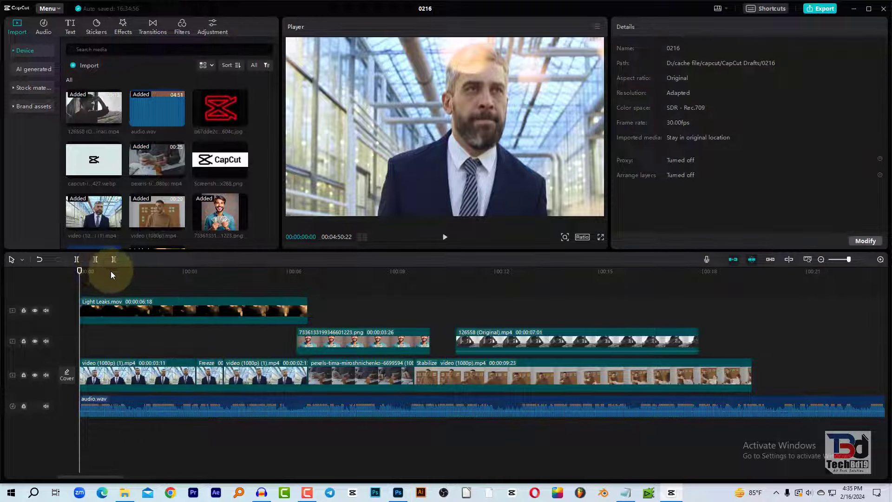
key(space)
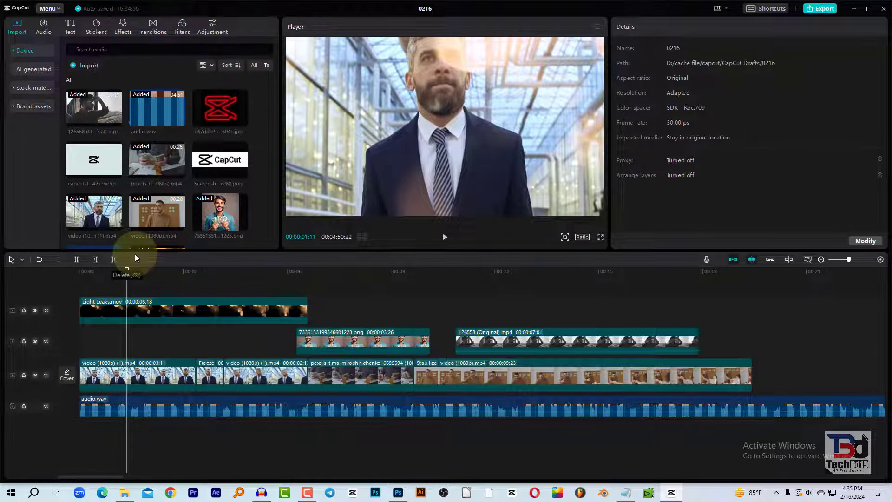
key(Home)
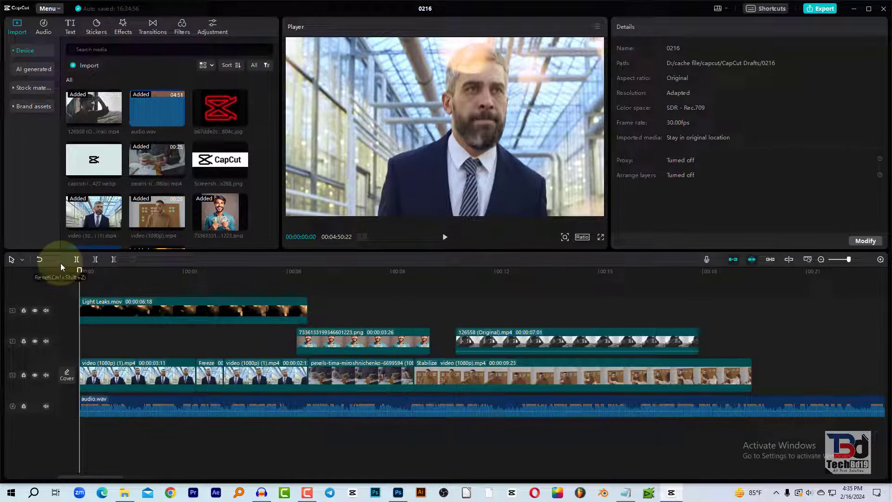
click(132, 376)
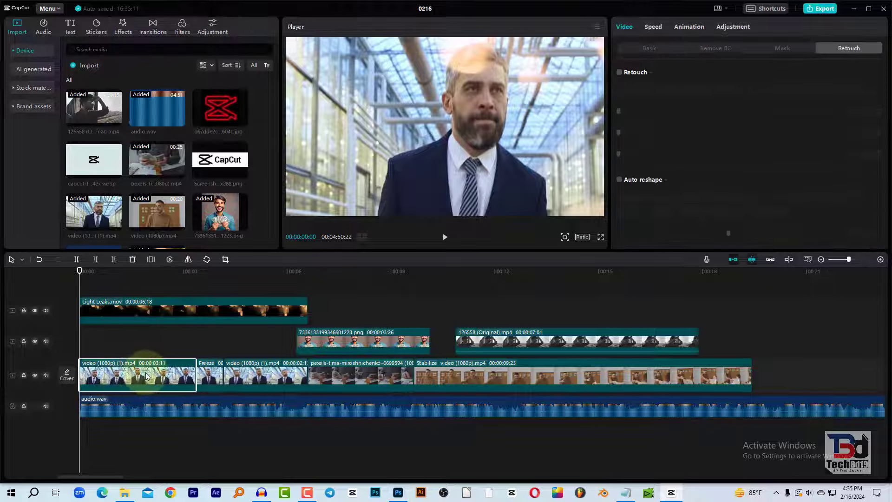
- Apply the Zoom 1 in-animation to the opening clip and preview its start
click(696, 29)
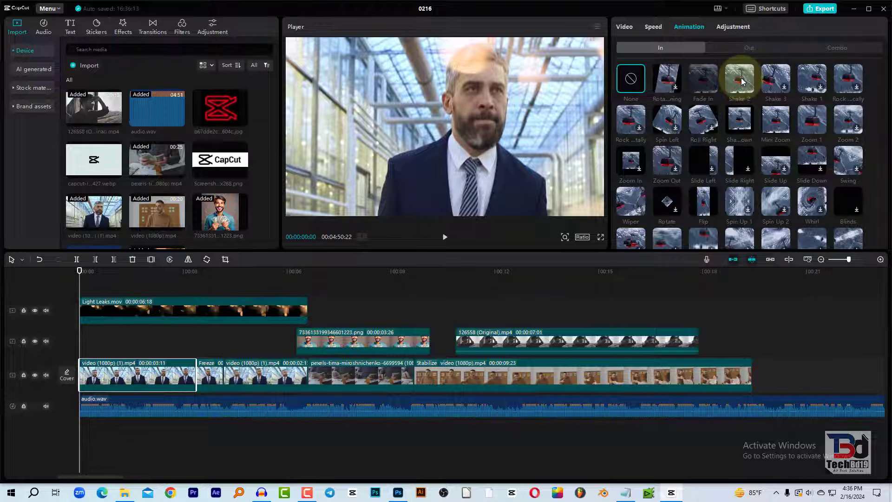
click(814, 122)
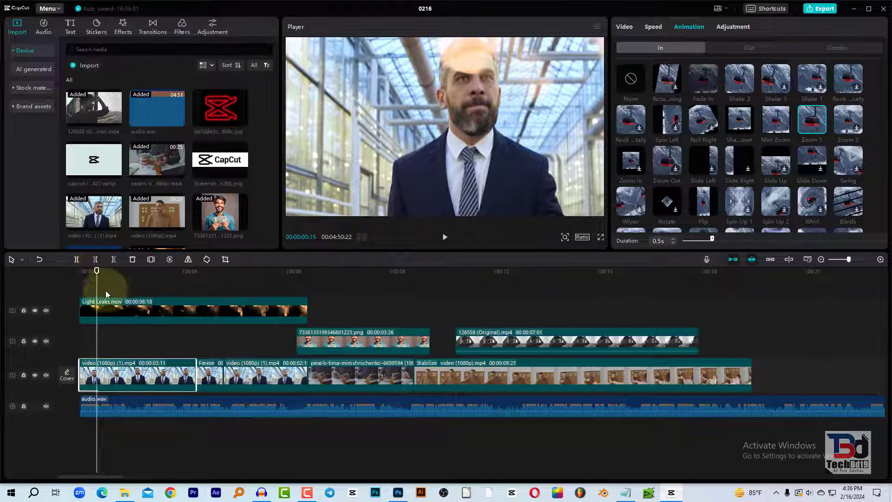
drag(96, 270, 55, 271)
key(space)
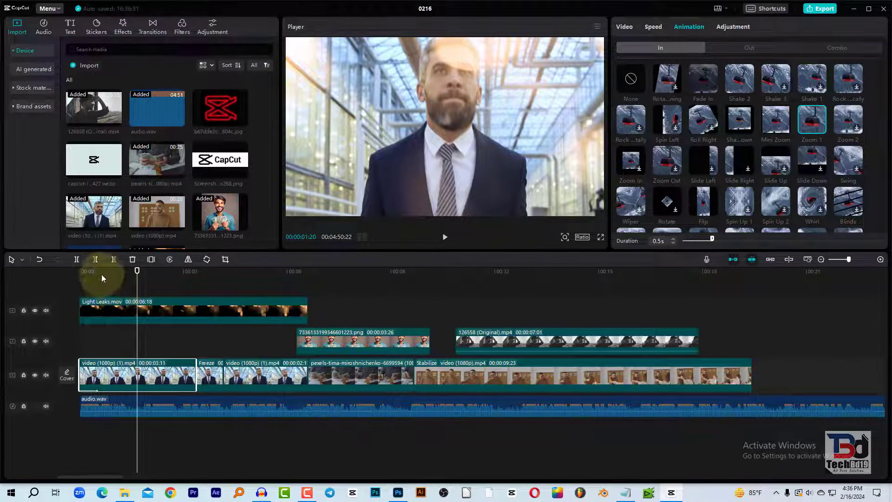
drag(102, 278, 73, 278)
click(99, 374)
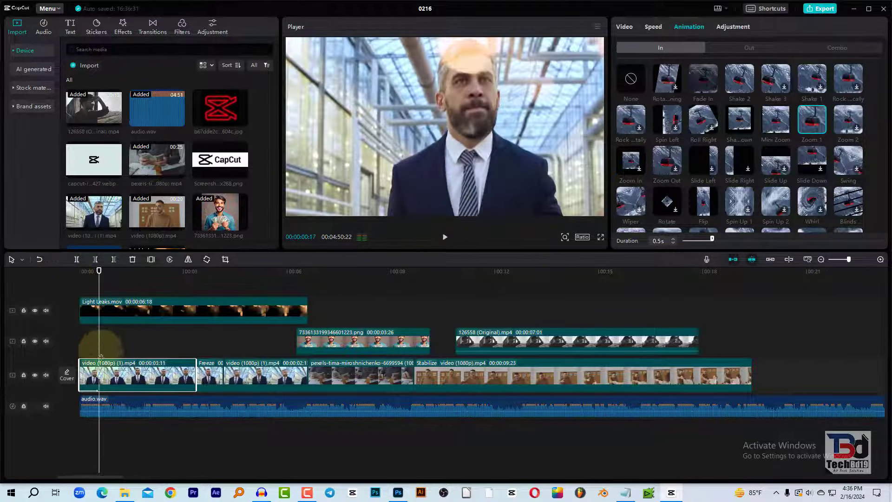
drag(99, 271, 78, 271)
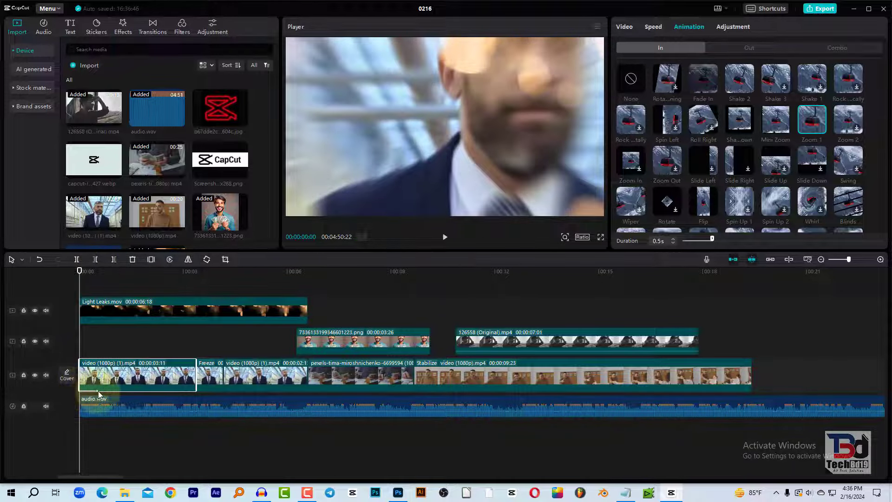
click(87, 272)
drag(88, 272, 71, 273)
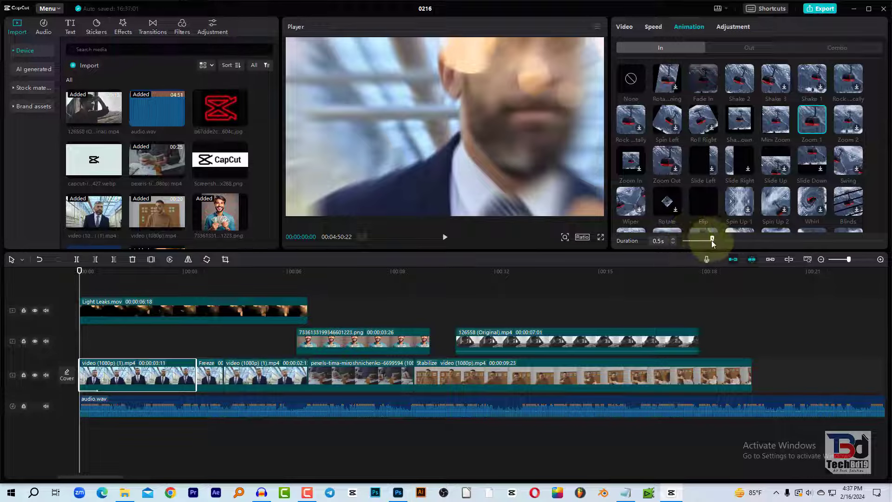
- Lengthen the Zoom 1 animation to 1.0 s and replay the opening
drag(724, 239, 741, 240)
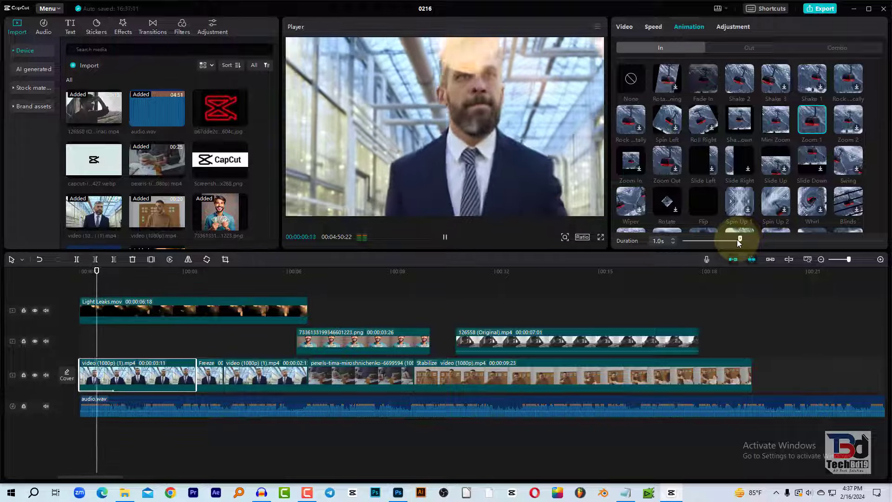
click(69, 280)
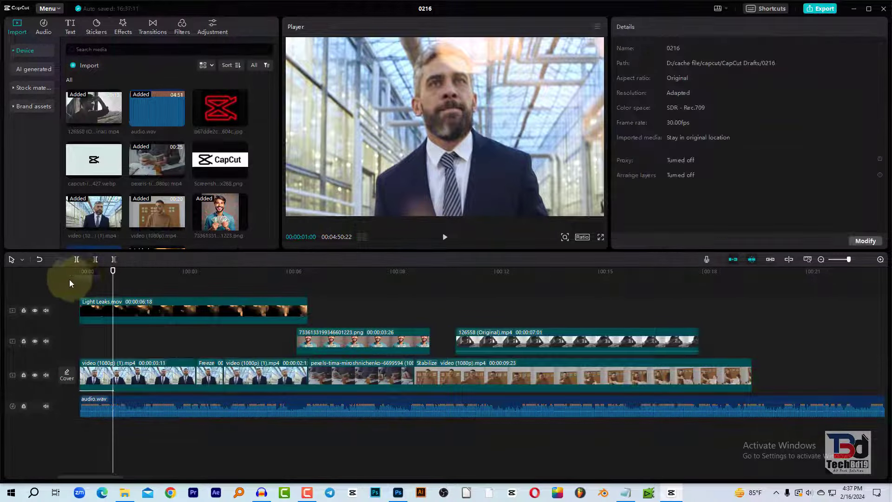
click(66, 271)
key(space)
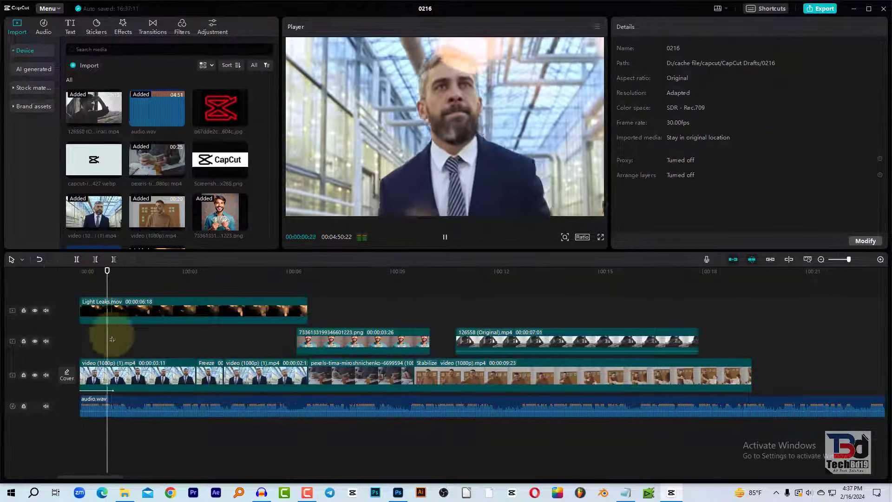
- Select the final main-track clip and move to its end with the Out animations showing
key(space)
click(138, 366)
click(689, 27)
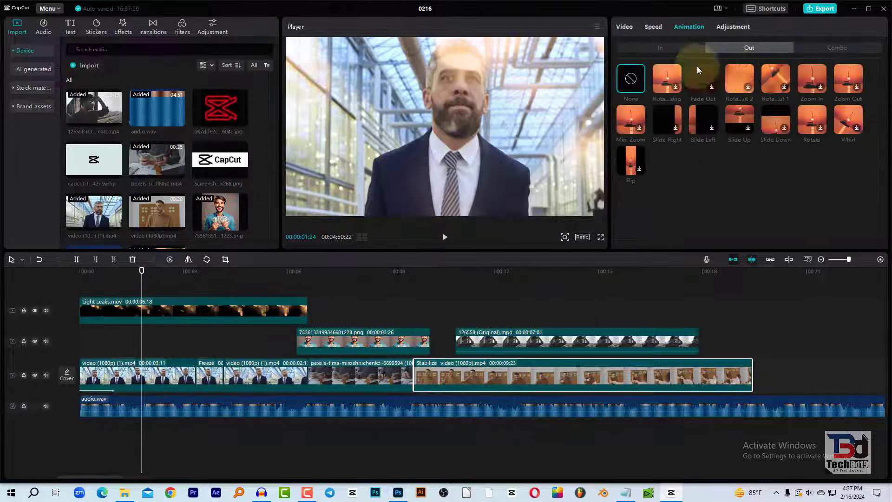
click(745, 48)
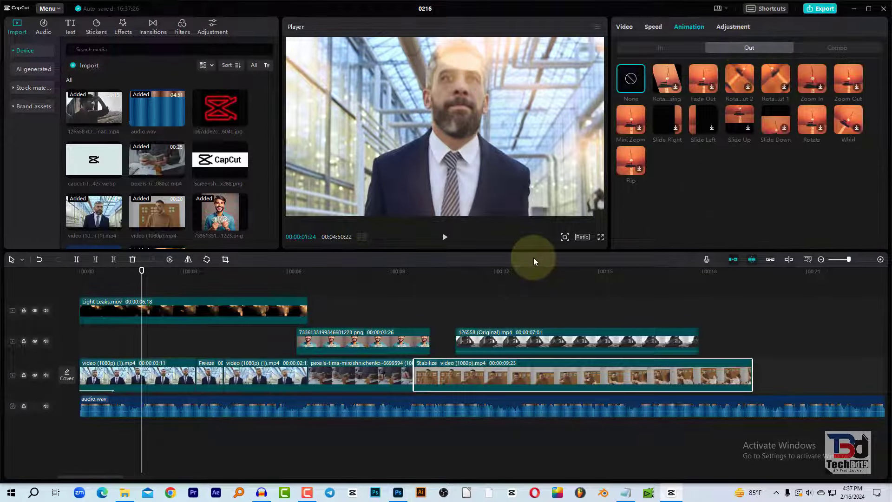
click(690, 274)
drag(725, 271, 737, 303)
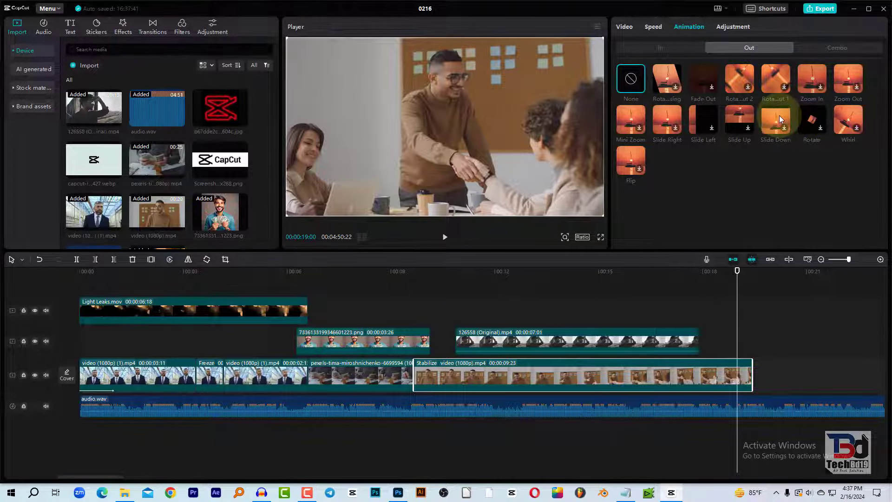
- Apply Rotate as its exit animation, preview it and extend it to 1.0 s
click(813, 125)
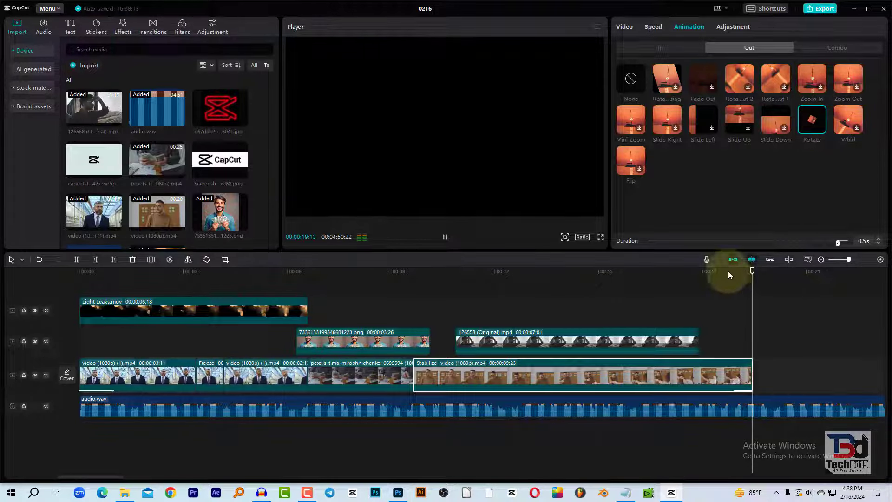
mouse_move(729, 275)
mouse_down()
mouse_move(740, 280)
mouse_move(733, 270)
mouse_up()
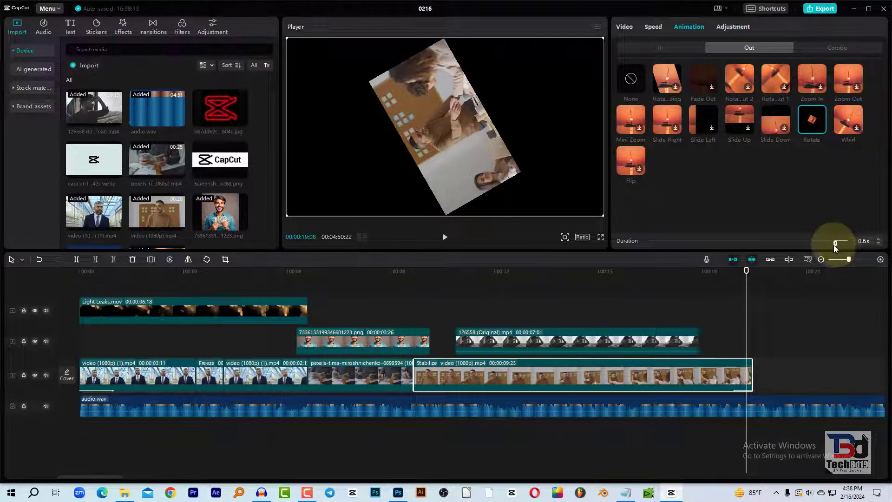
drag(839, 244, 824, 244)
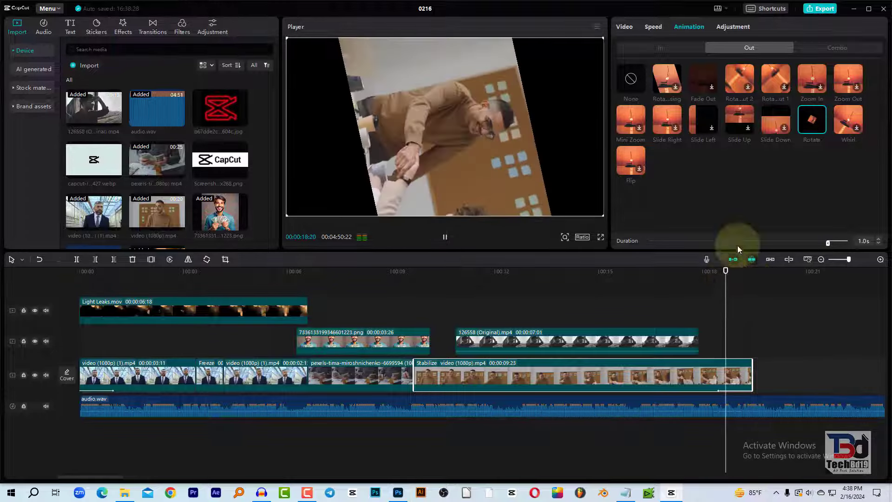
click(354, 341)
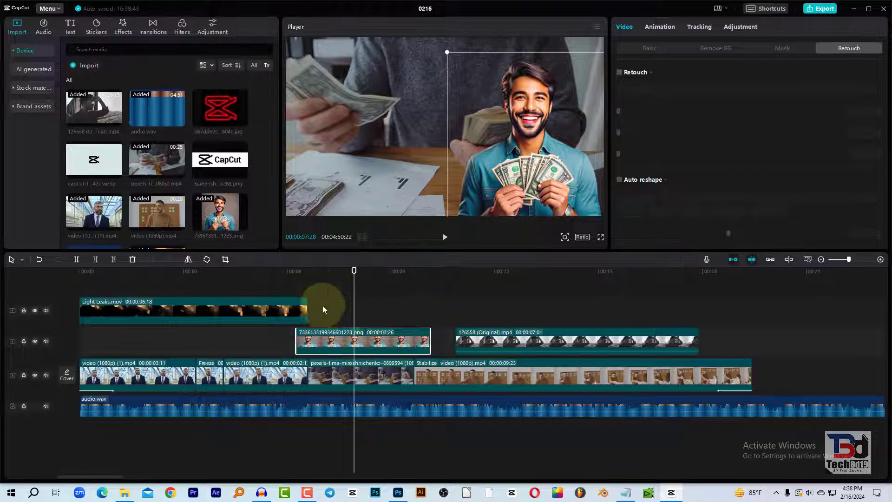
- Play through the png overlay section and return to a frame inside it
click(277, 271)
click(445, 238)
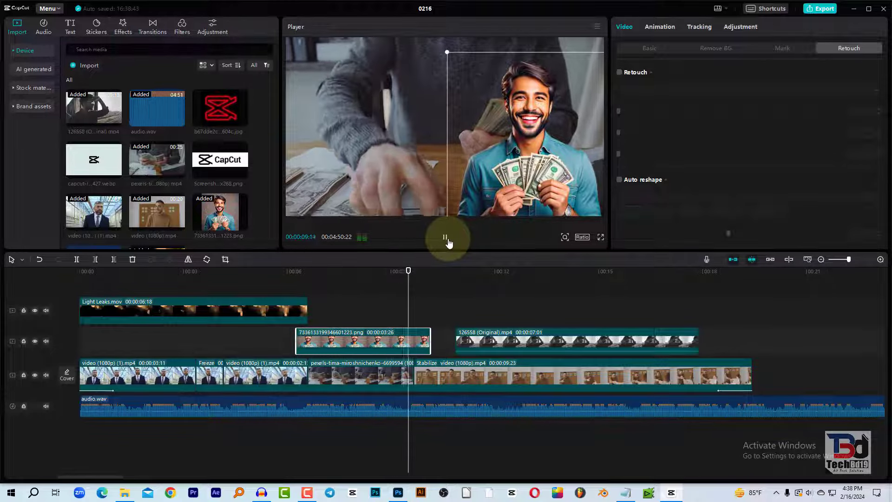
click(446, 238)
click(353, 295)
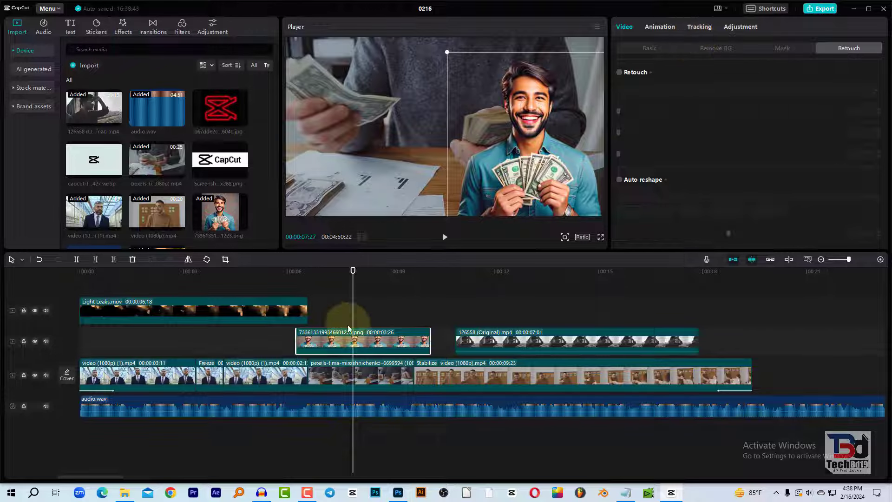
- Apply the Spin Up 2 entrance animation to the png overlay and check it
click(670, 23)
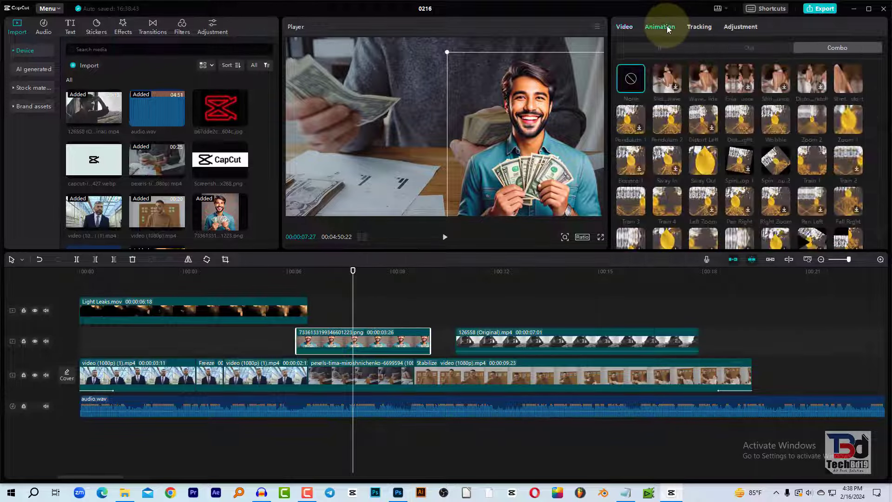
click(658, 48)
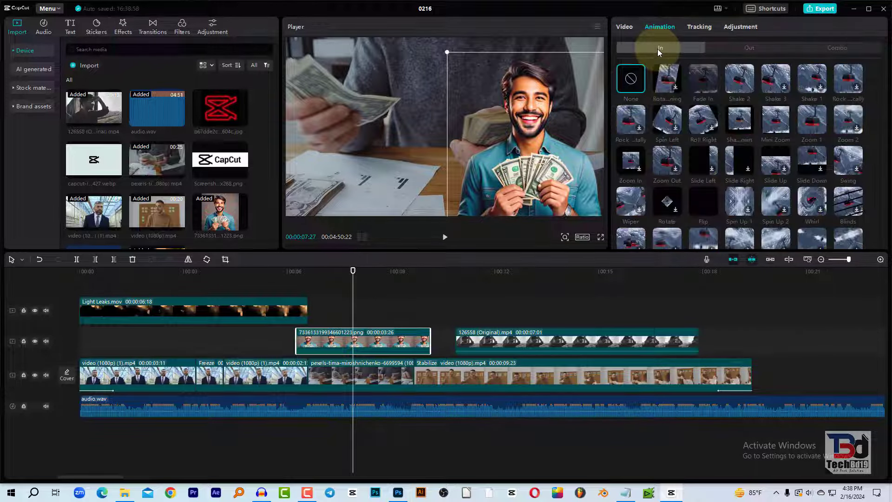
click(297, 271)
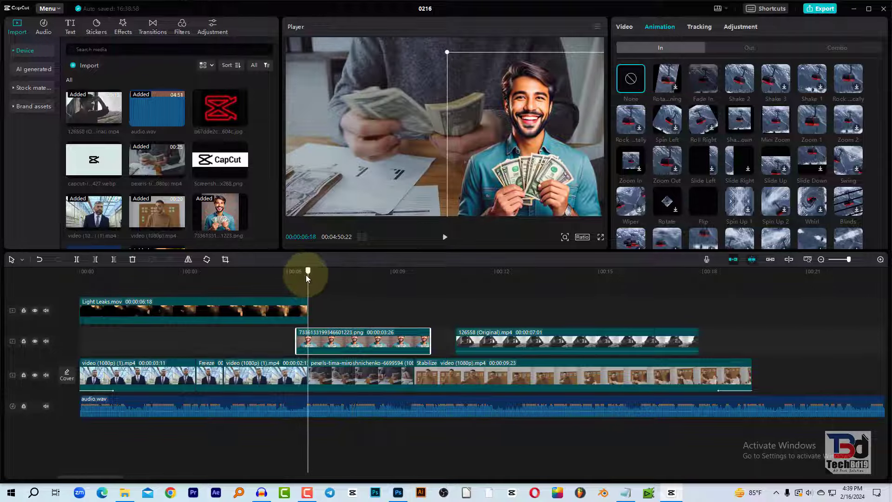
click(785, 201)
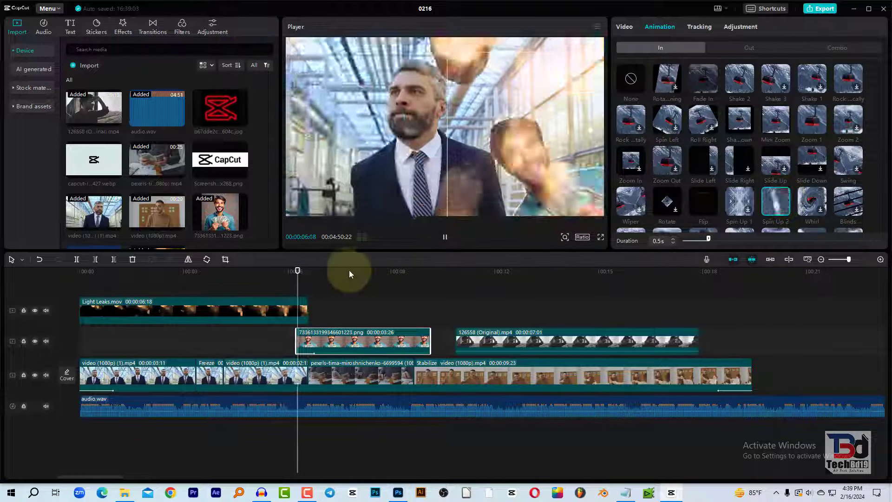
click(297, 273)
drag(297, 273, 320, 278)
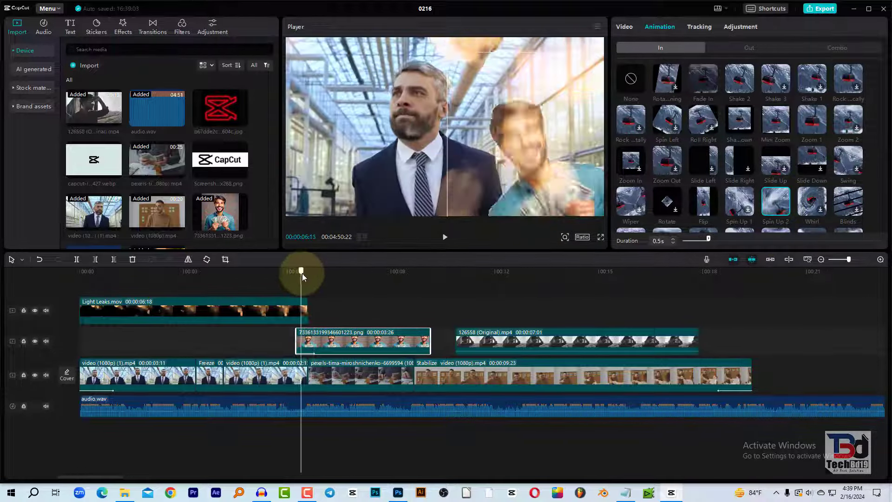
- Add a Slide Left exit animation, then reset the entrance animation to None
click(749, 49)
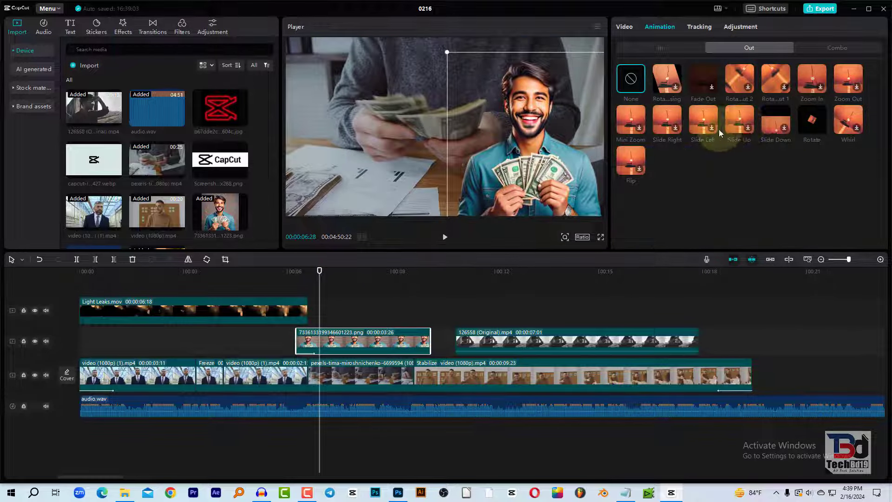
click(703, 122)
drag(409, 278, 414, 279)
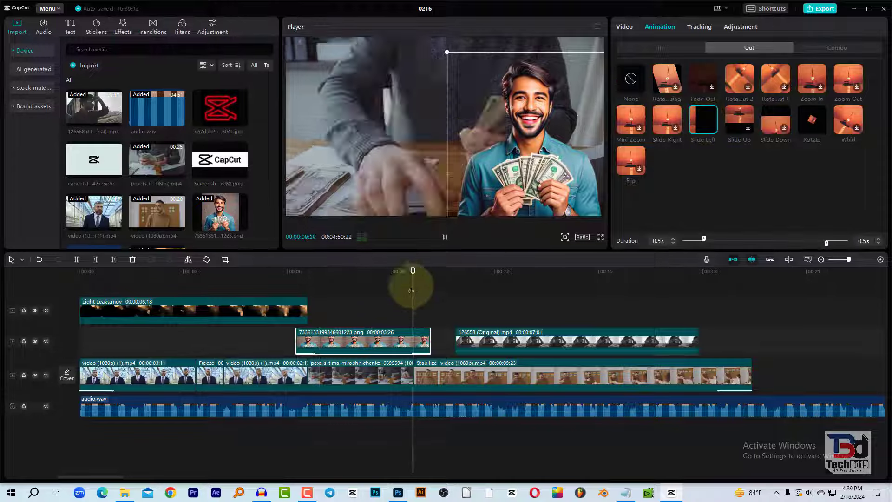
click(837, 47)
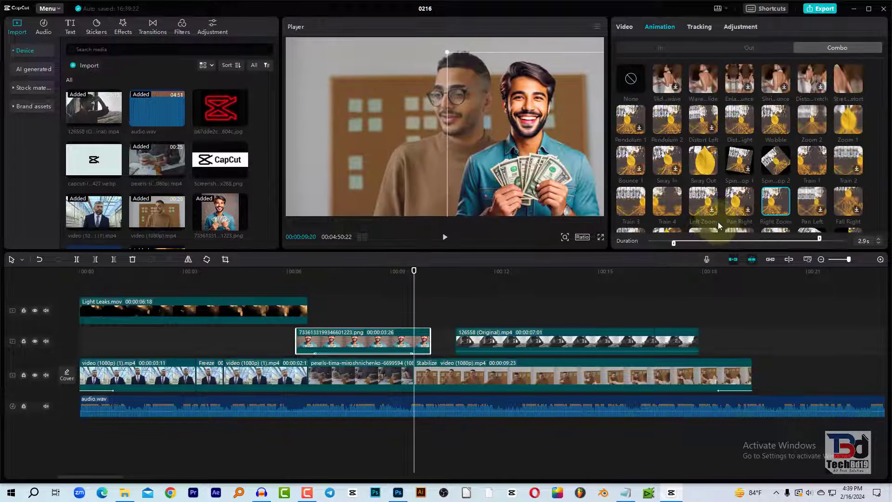
click(657, 48)
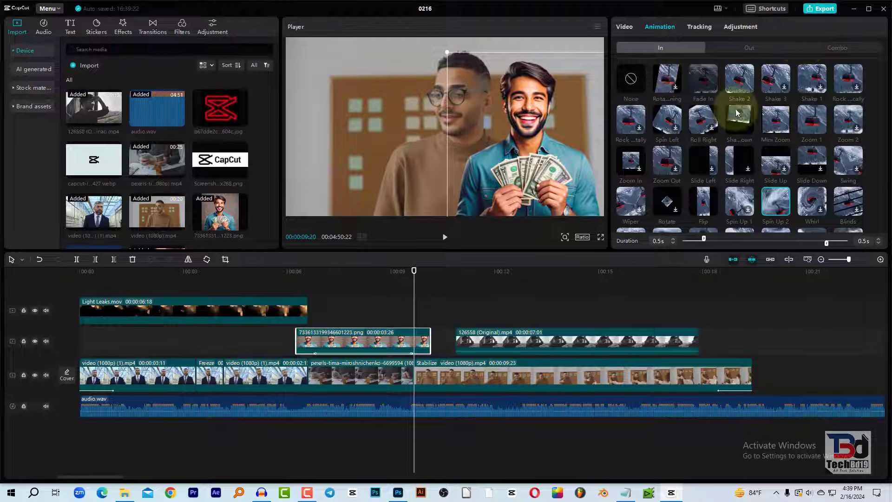
click(633, 79)
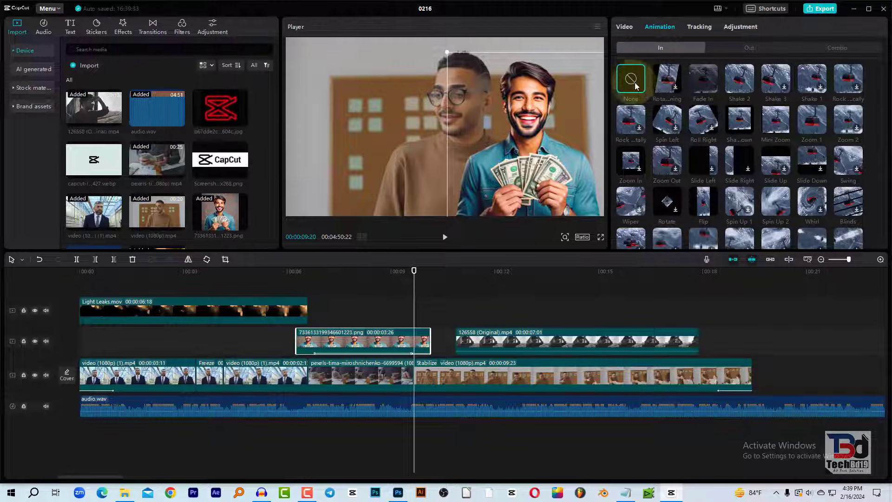
click(750, 49)
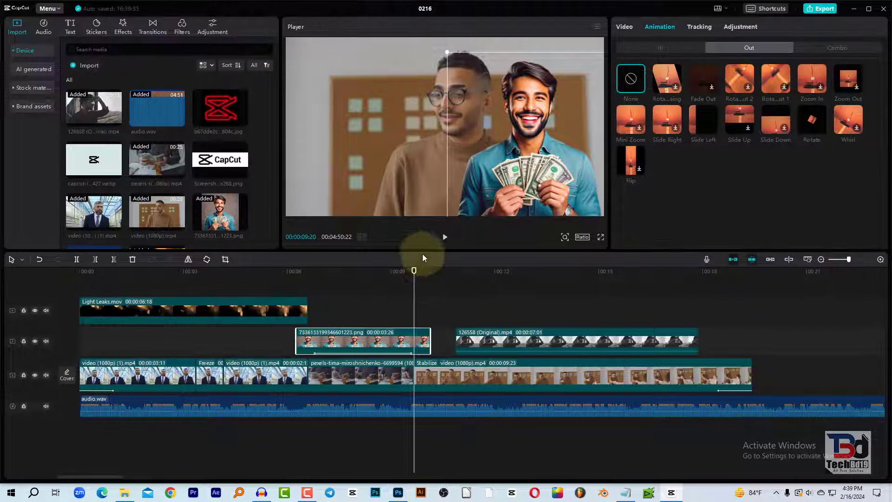
- Replace them with the Pan Right combo animation spanning 3.9 s
click(307, 272)
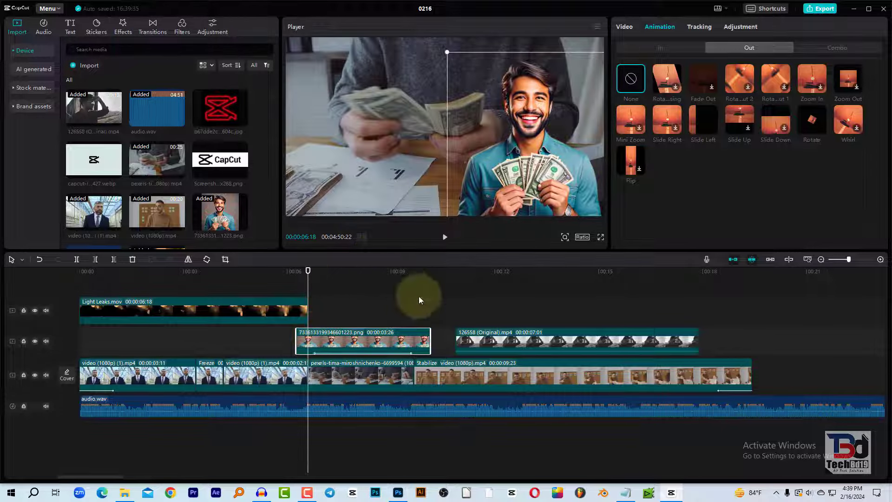
click(818, 48)
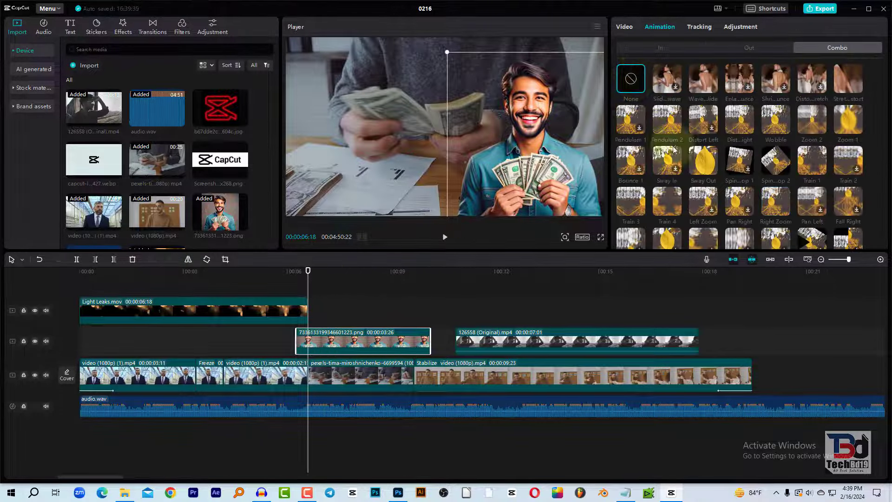
click(741, 205)
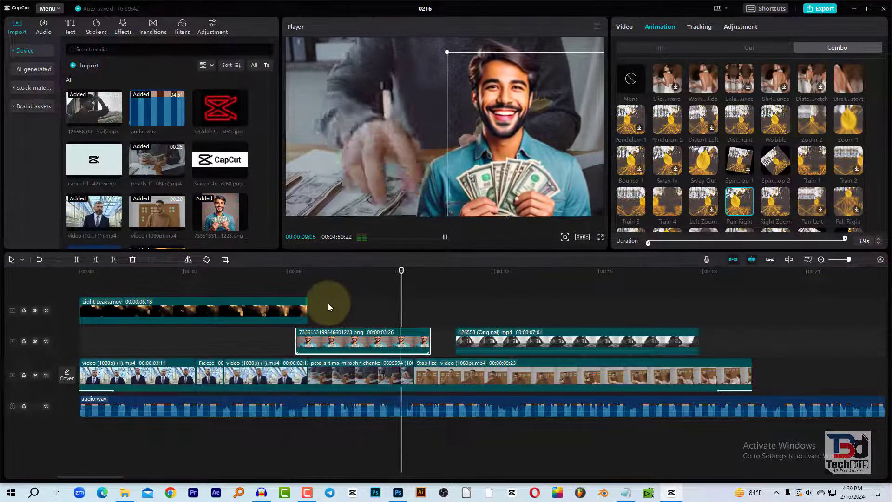
mouse_move(298, 273)
mouse_down()
mouse_move(312, 288)
mouse_move(421, 319)
mouse_move(316, 314)
mouse_up()
- Select the final office clip and check its Basic adjustments, leaving LUT at None
click(504, 374)
click(733, 27)
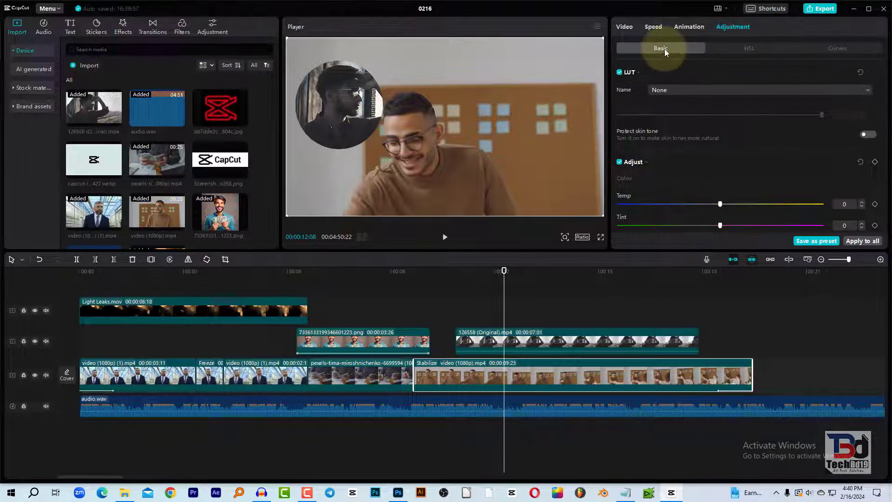
click(760, 48)
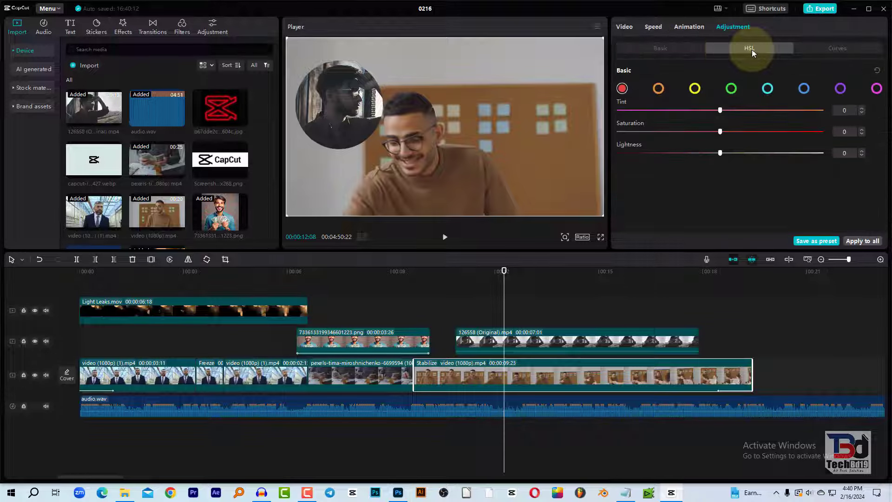
click(838, 51)
click(656, 52)
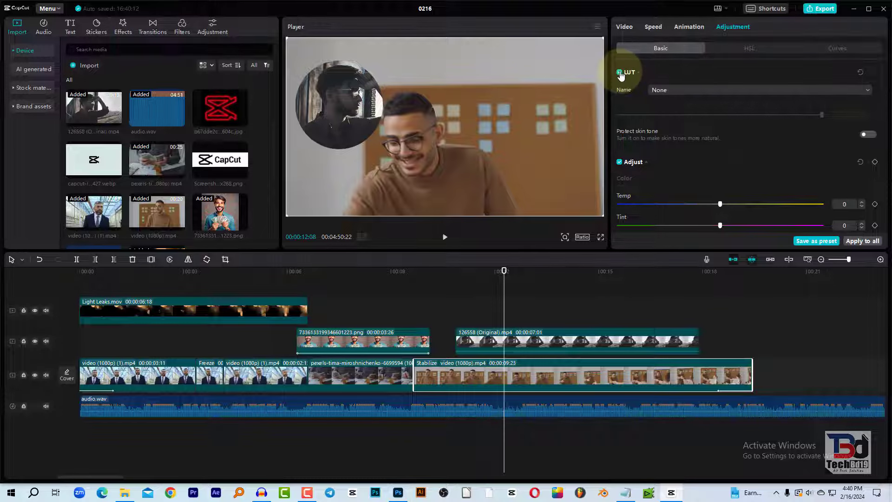
click(673, 90)
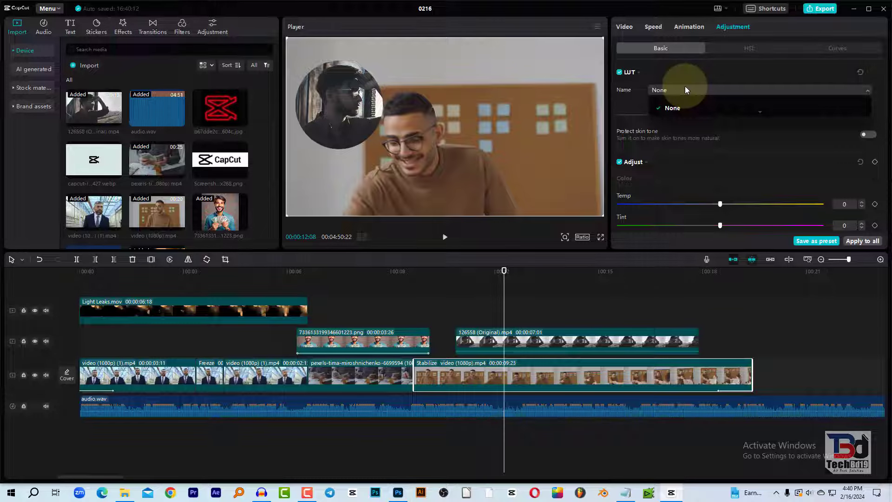
click(686, 88)
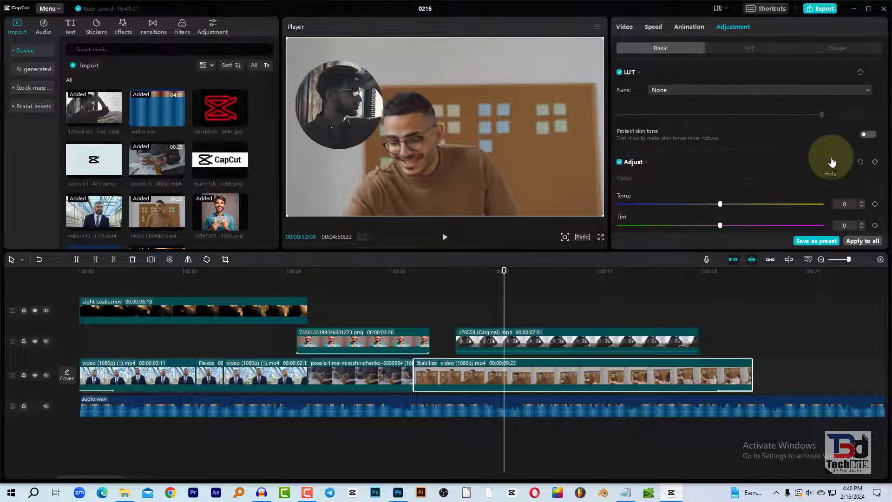
- Nudge Temp cooler, set Brilliance to -11 and try Sharpen and Fade
mouse_move(720, 204)
mouse_down()
mouse_move(666, 212)
mouse_move(720, 208)
mouse_up()
scroll(703, 180, down, 1)
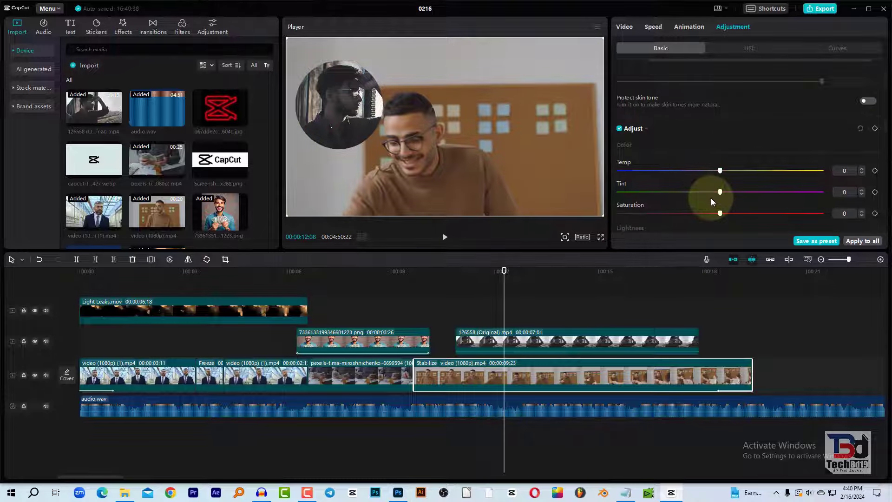
scroll(710, 206, down, 3)
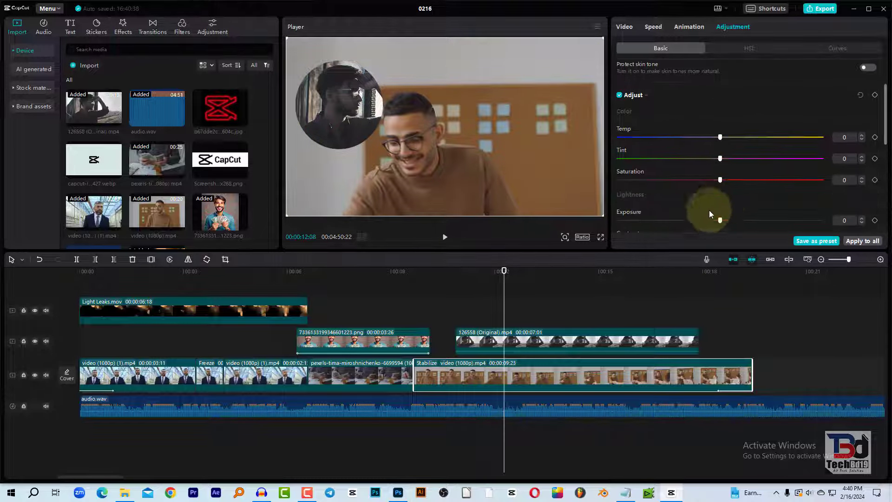
scroll(707, 186, down, 5)
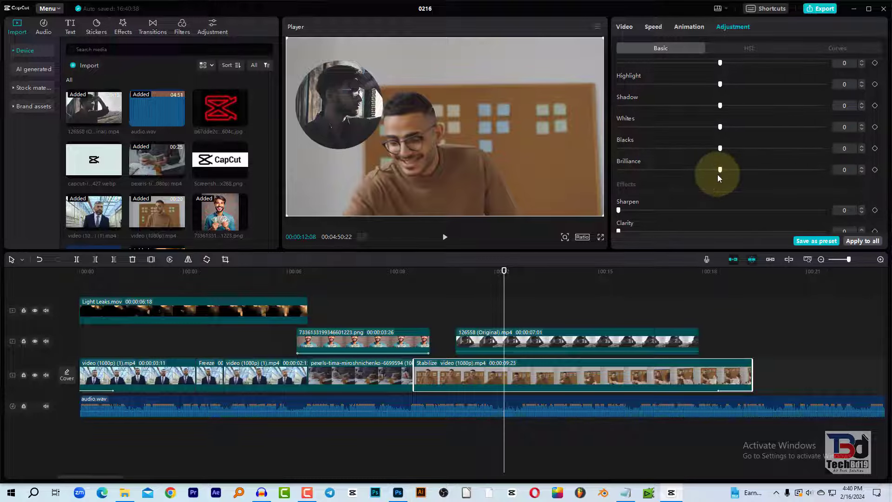
drag(718, 174, 697, 170)
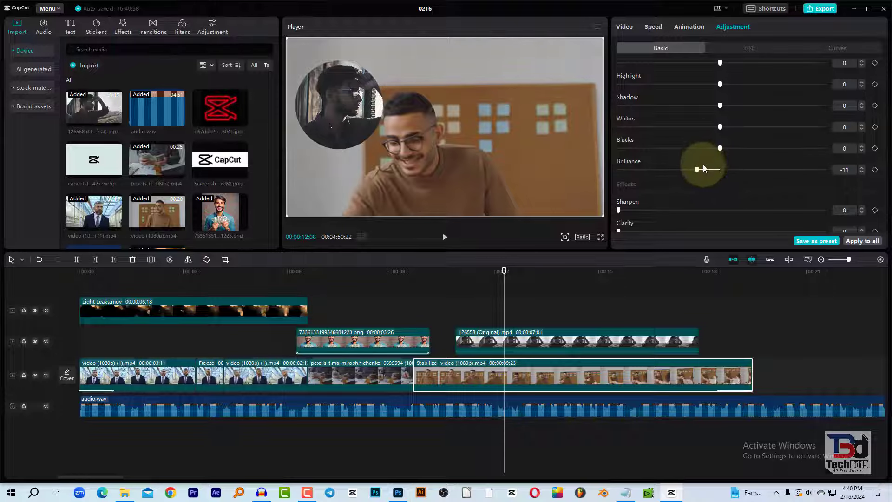
mouse_move(619, 210)
mouse_down()
mouse_move(647, 212)
mouse_move(624, 203)
mouse_up()
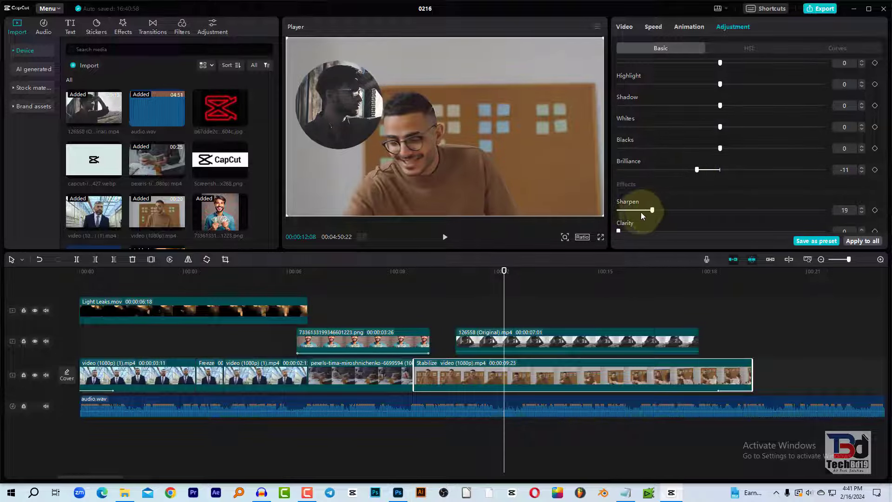
scroll(623, 203, down, 3)
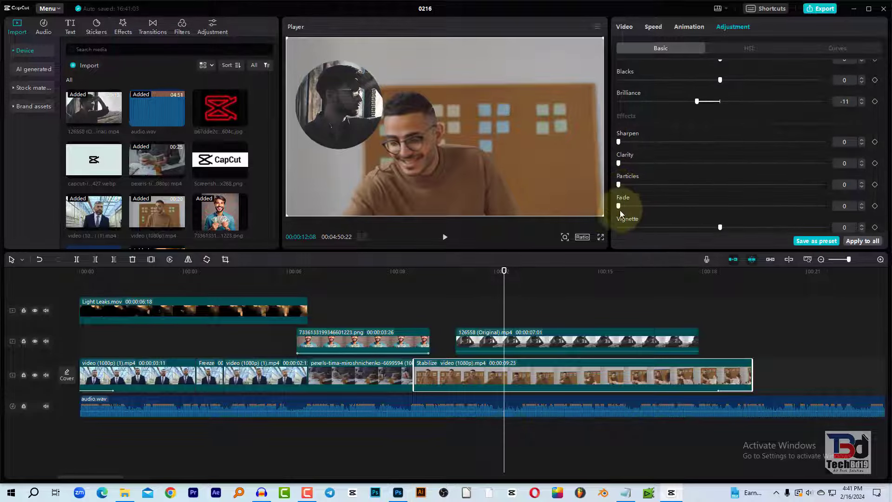
mouse_move(619, 206)
mouse_down()
mouse_move(647, 209)
mouse_move(613, 200)
mouse_up()
scroll(677, 175, up, 5)
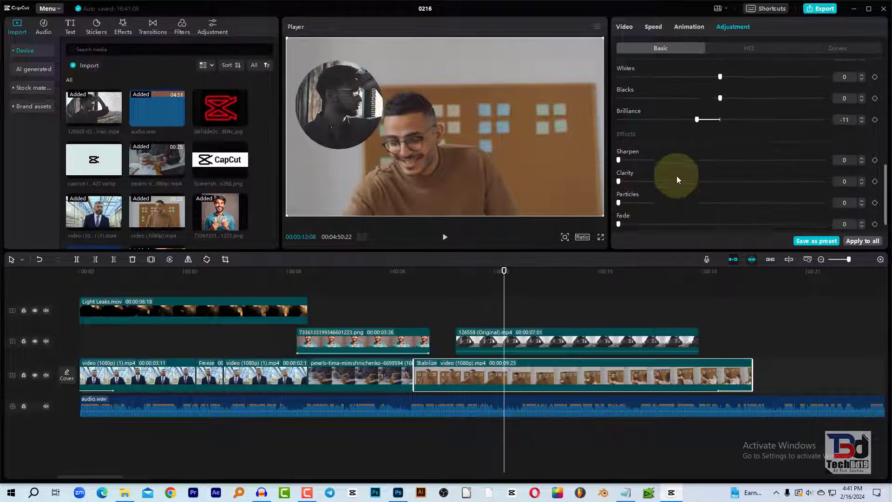
click(837, 48)
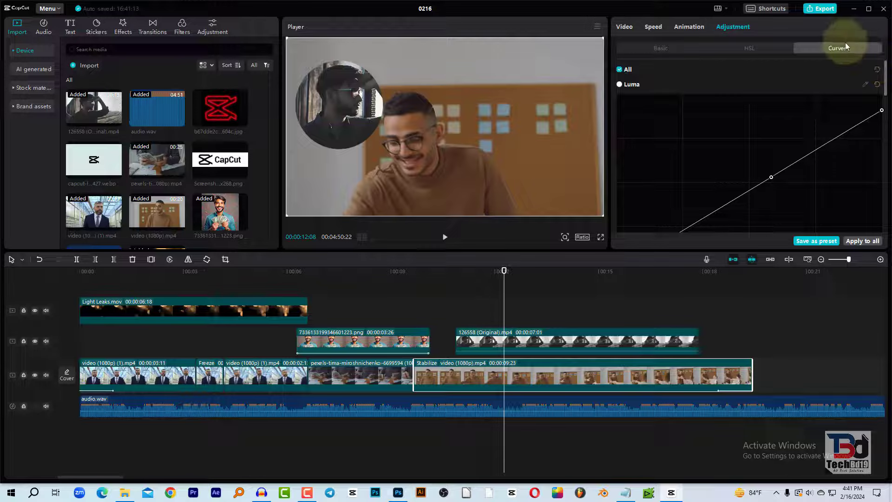
- Raise the middle of the Luma curve to brighten the main clip
drag(772, 177, 763, 171)
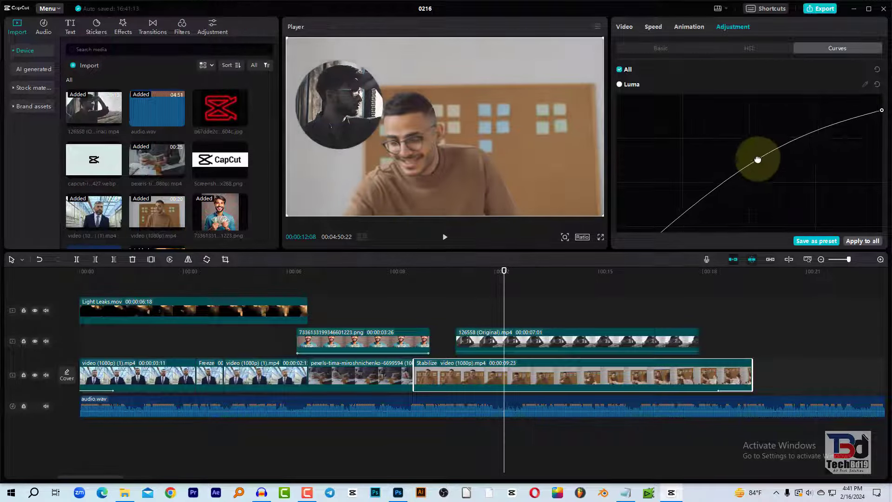
scroll(780, 146, down, 1)
scroll(780, 146, down, 3)
scroll(780, 146, down, 3)
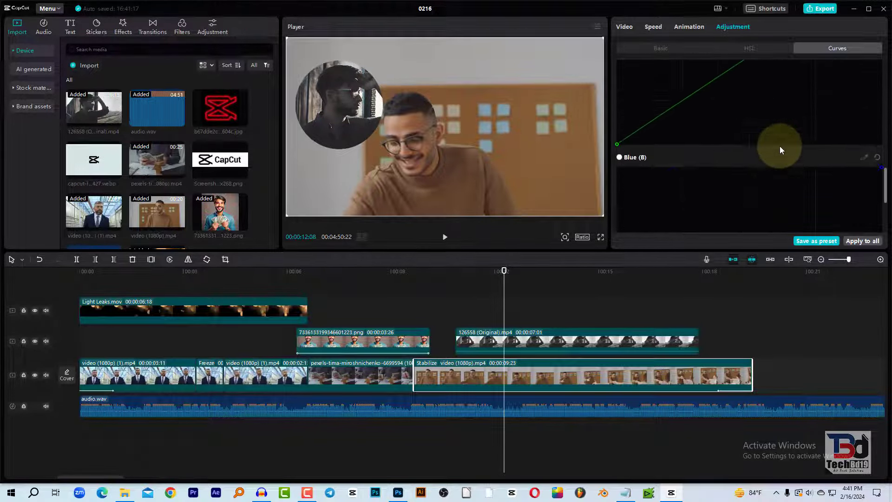
scroll(780, 146, down, 2)
- Select the money image overlay near 00:08 and show its Video settings
click(625, 27)
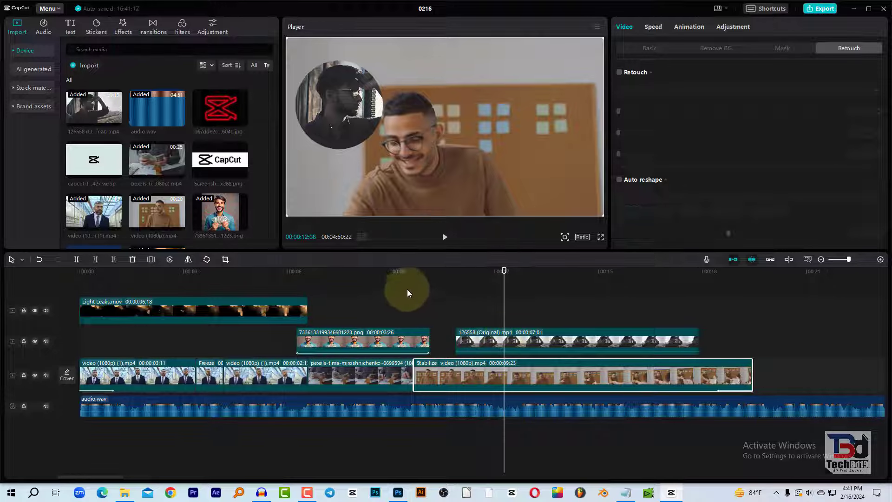
click(383, 270)
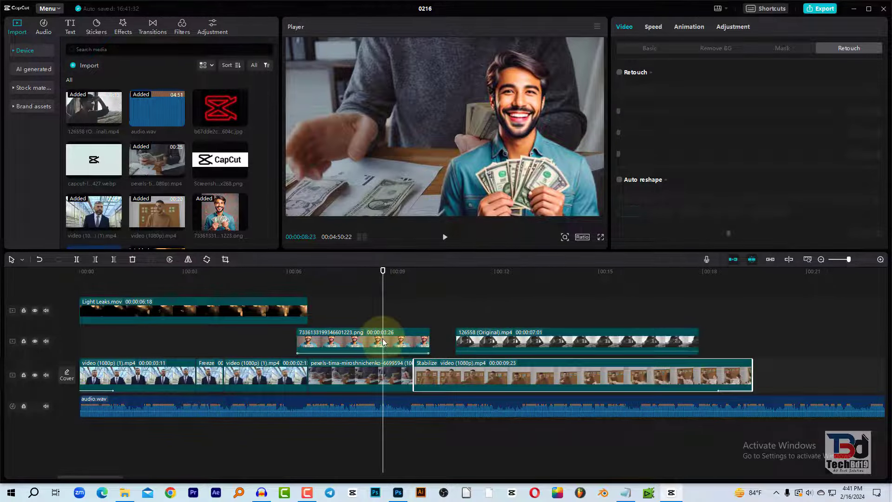
click(384, 342)
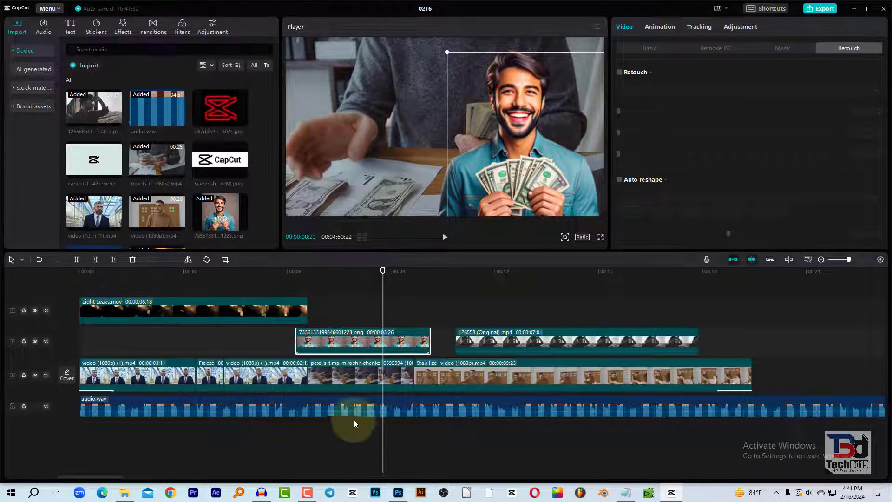
- Select audio.wav and choose Jessie under Voice changer > Voice characters
click(358, 407)
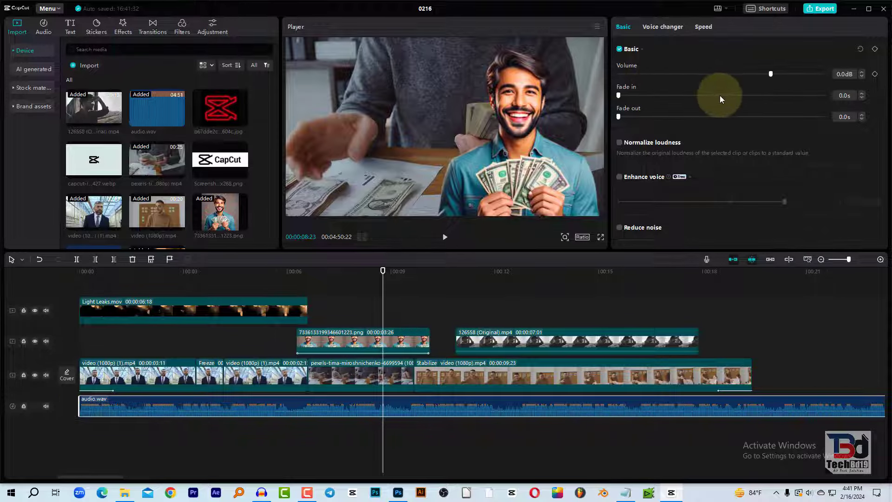
click(659, 29)
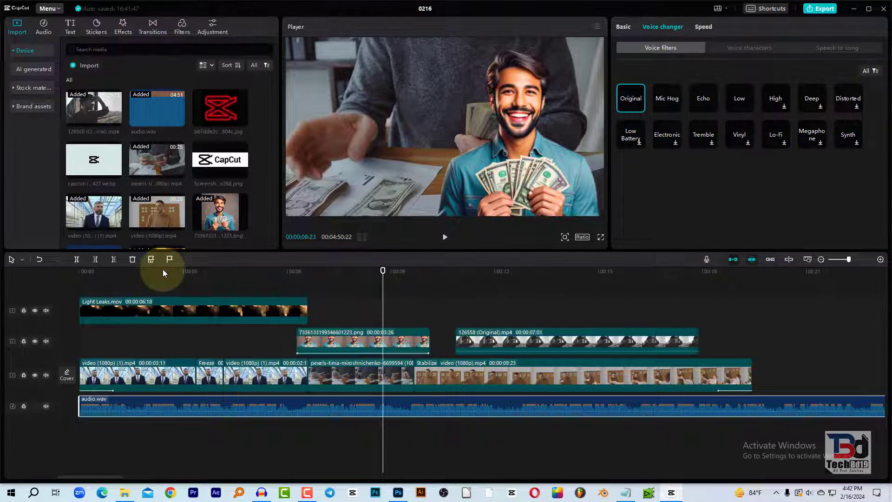
click(747, 49)
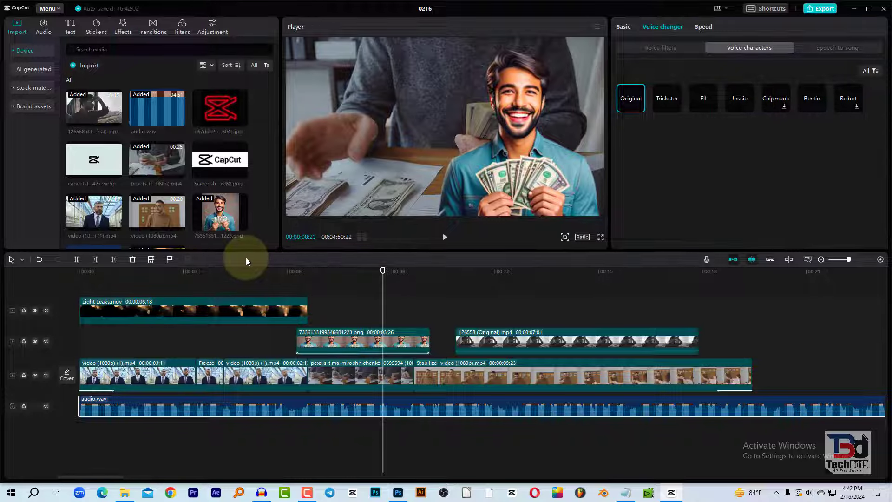
click(735, 101)
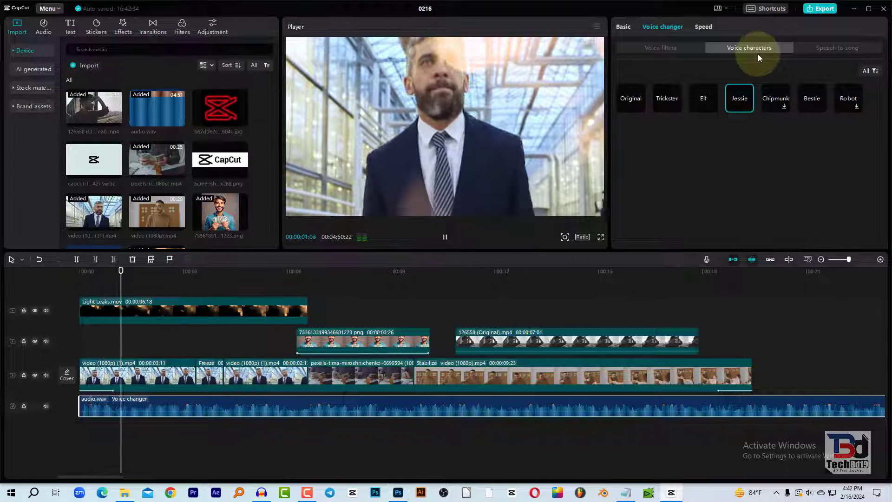
- Raise the Windows speaker volume from 30 to 78 while listening to the Jessie voice
click(745, 101)
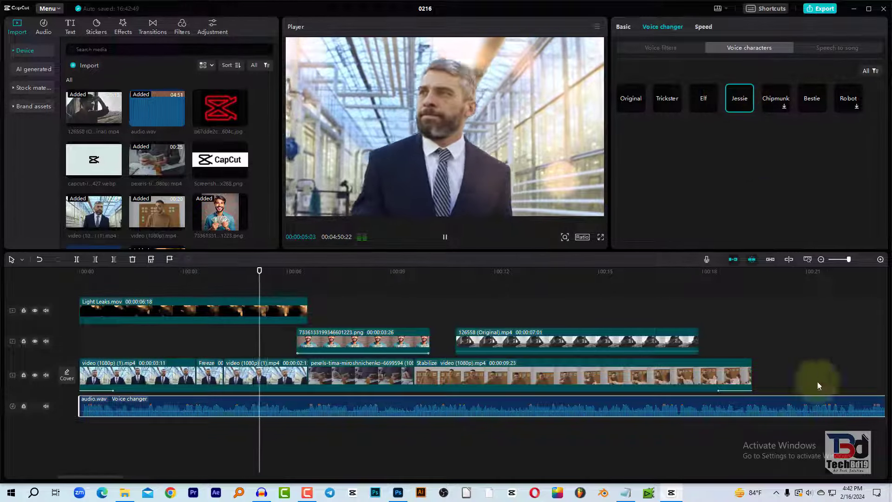
click(810, 494)
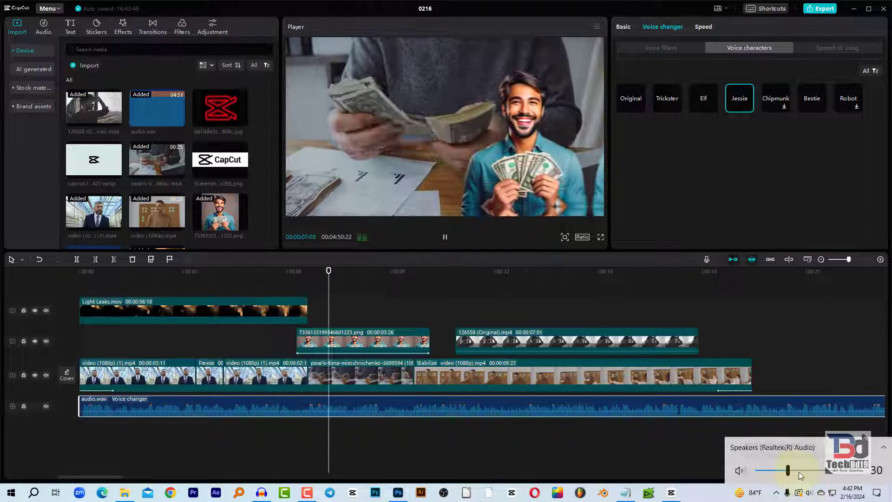
drag(788, 472, 841, 475)
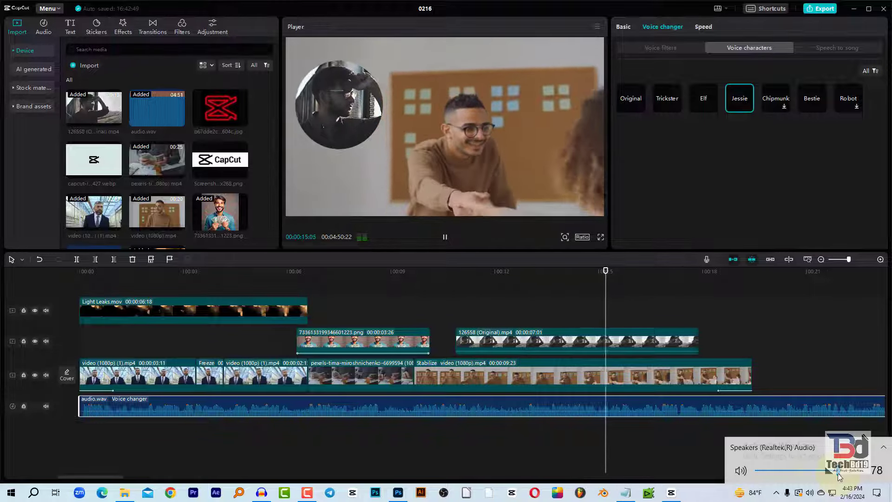
click(446, 237)
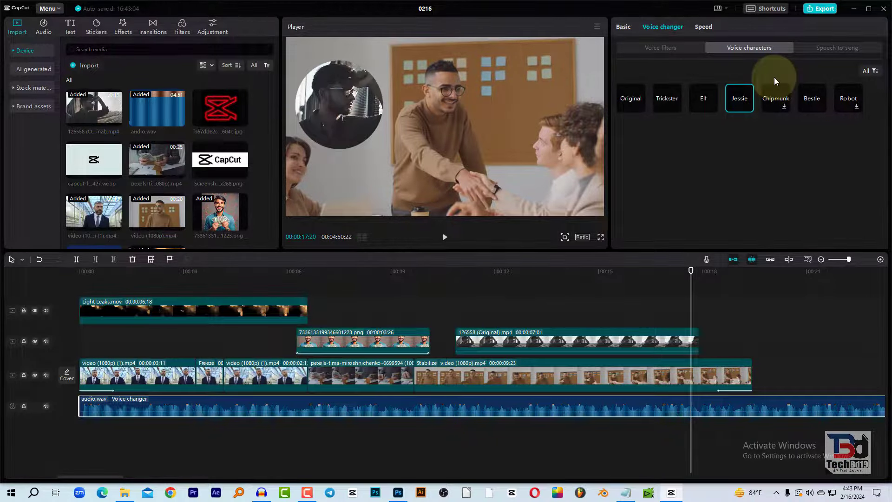
- Revert audio.wav to the Original voice and show its Basic volume and fade settings
click(631, 98)
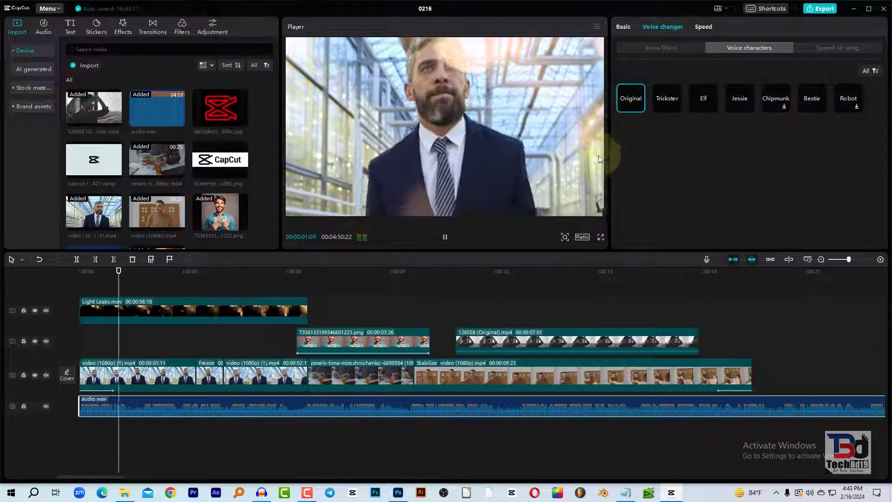
click(445, 237)
click(661, 48)
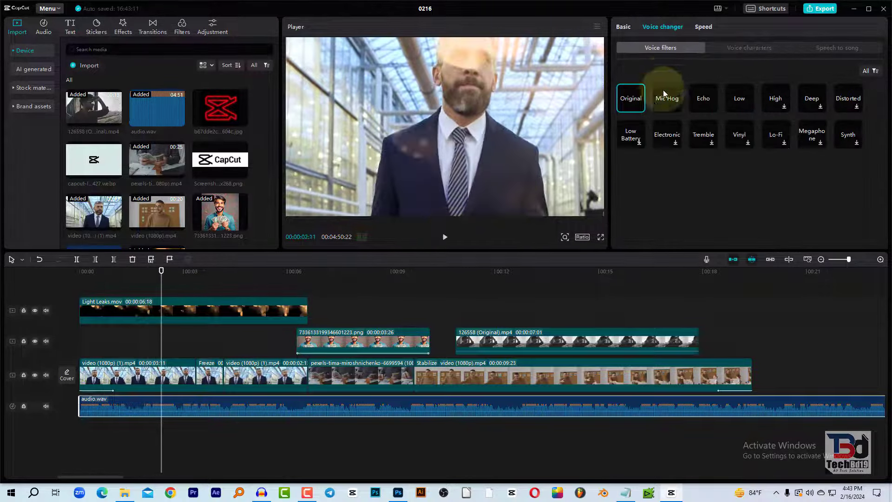
click(623, 26)
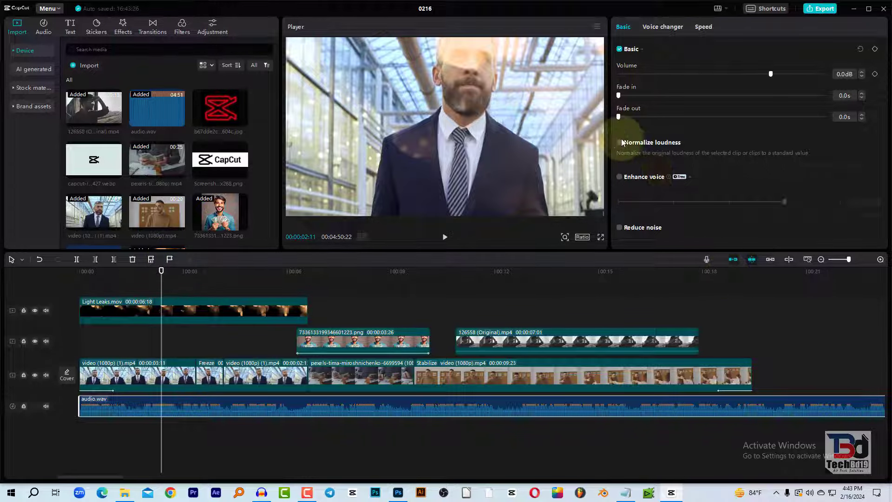
- Split audio.wav at 00:00:19:13 and delete the excess running past the video's end
click(751, 272)
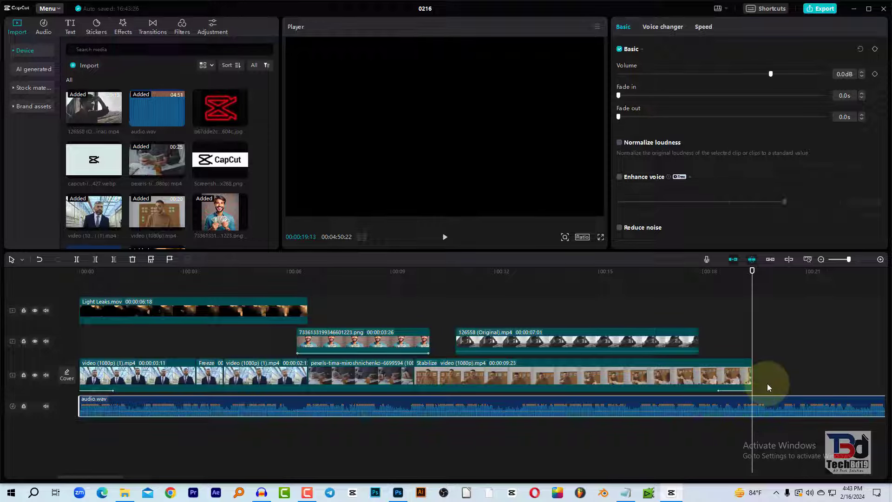
key(ctrl+b)
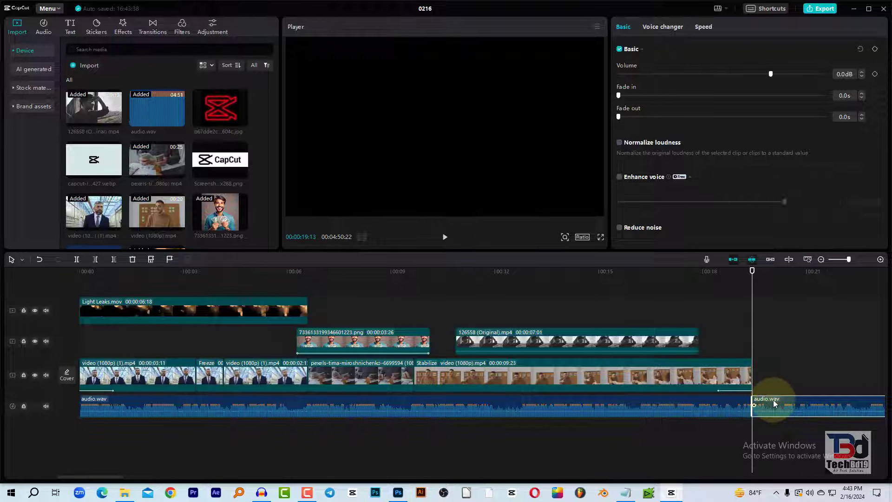
key(Delete)
click(722, 271)
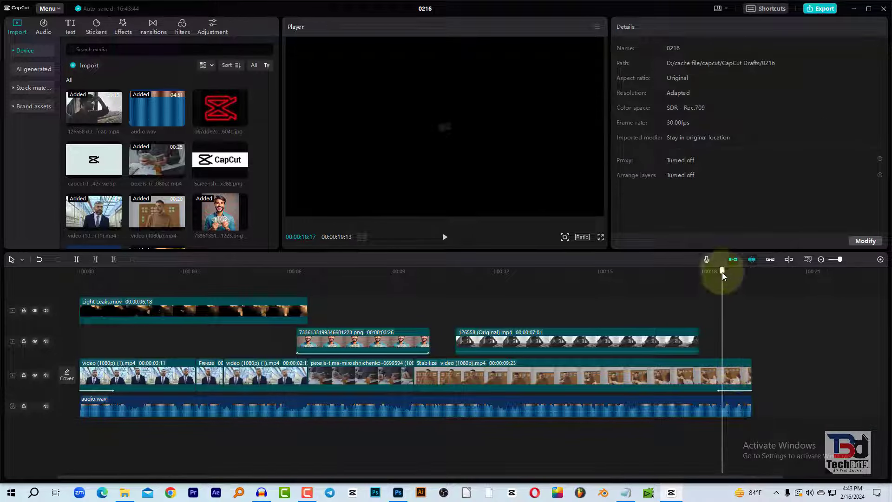
- Give audio.wav a 2.0s fade-out and play the ending to hear it
click(728, 403)
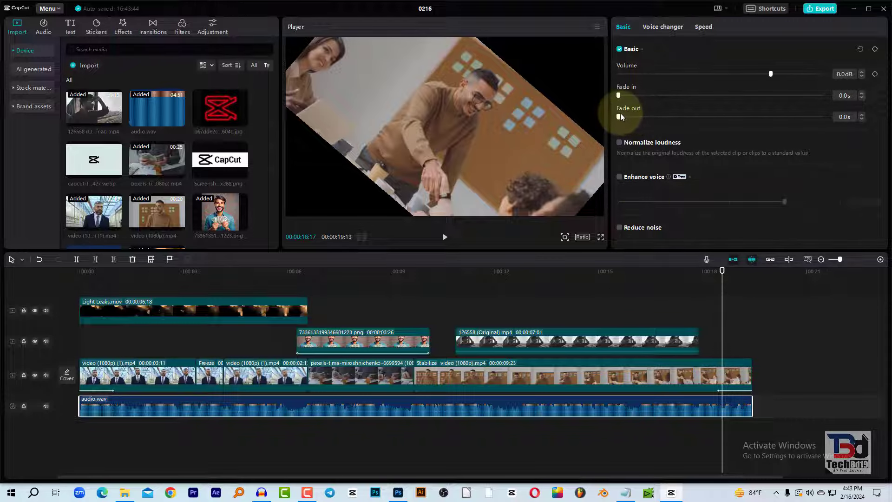
drag(639, 116, 648, 116)
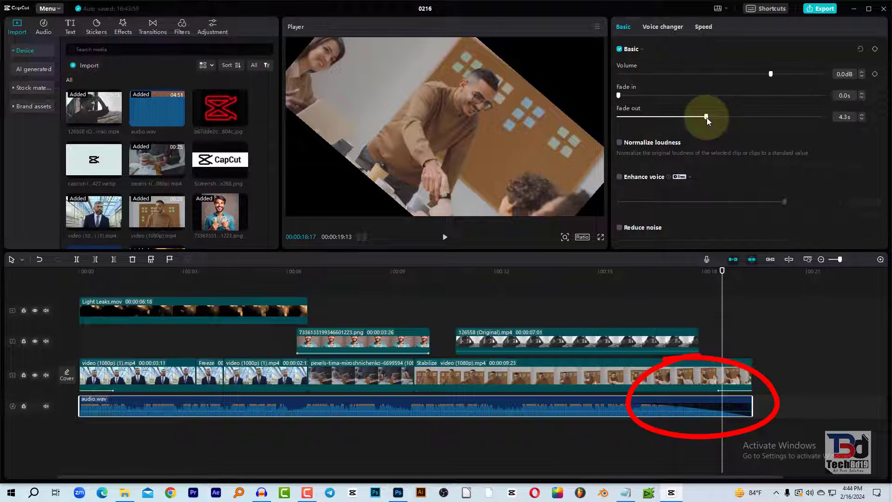
drag(707, 118, 639, 121)
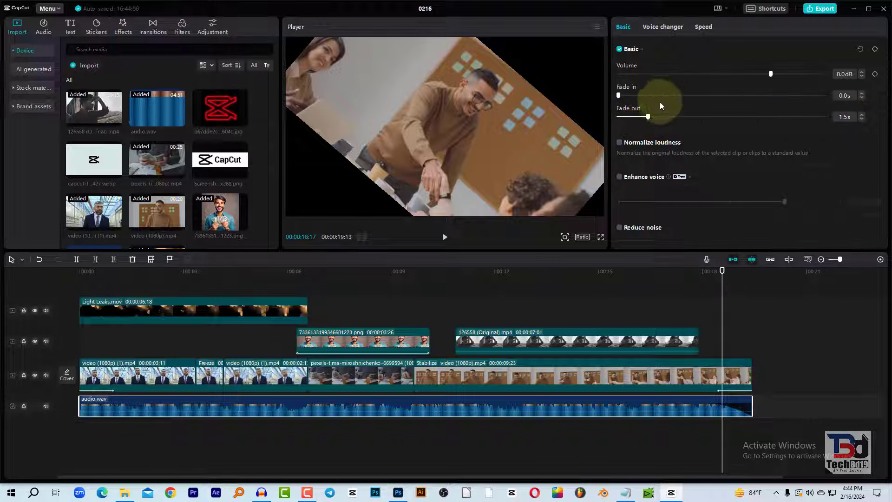
drag(658, 116, 660, 116)
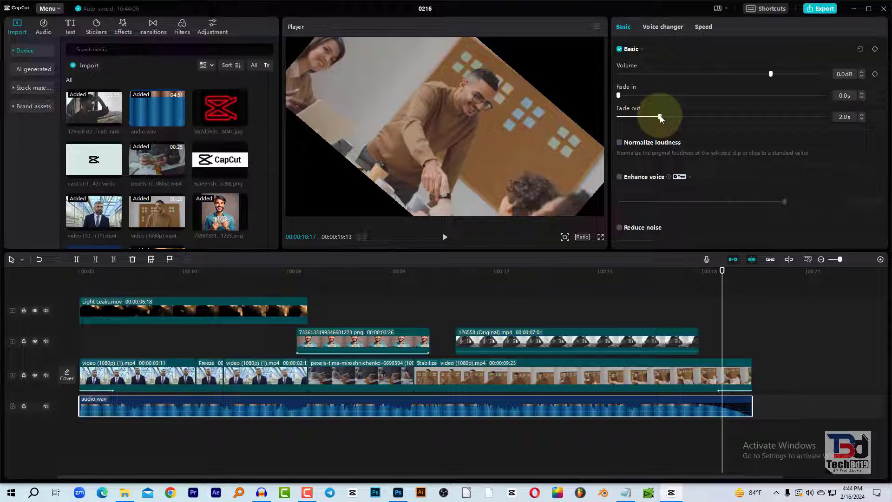
click(675, 267)
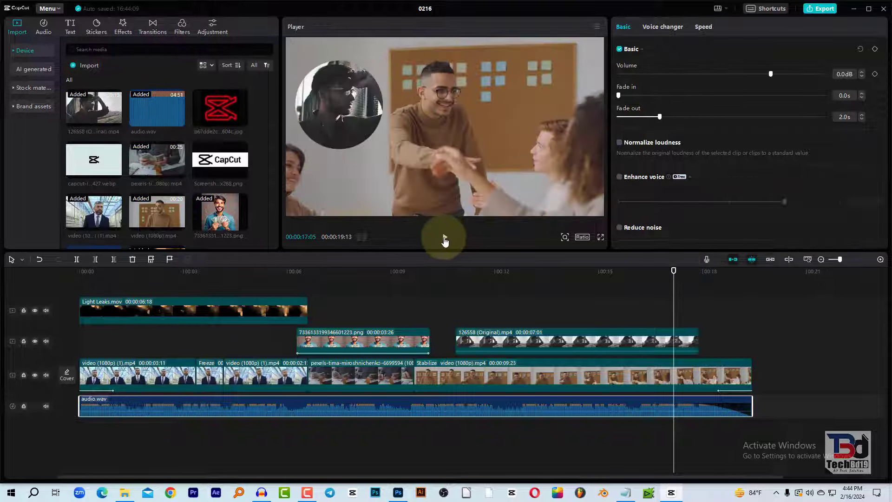
click(445, 238)
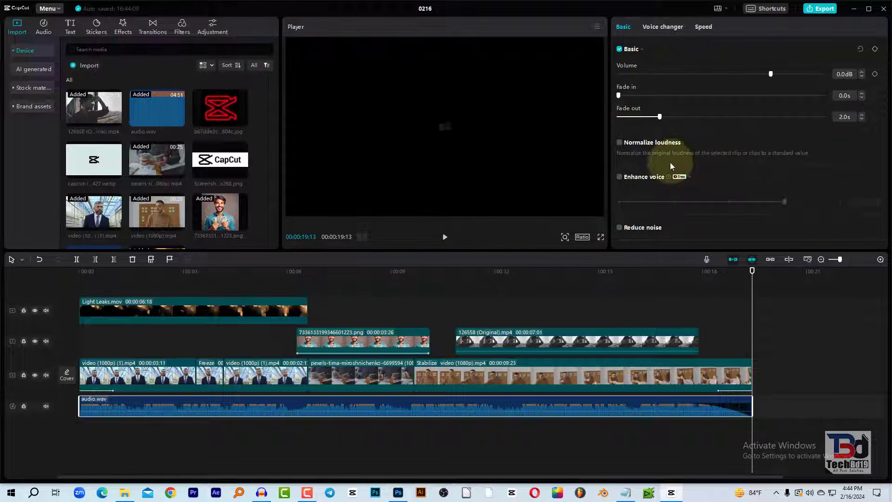
- Try Normalize loudness on the audio, then switch it back off
click(605, 272)
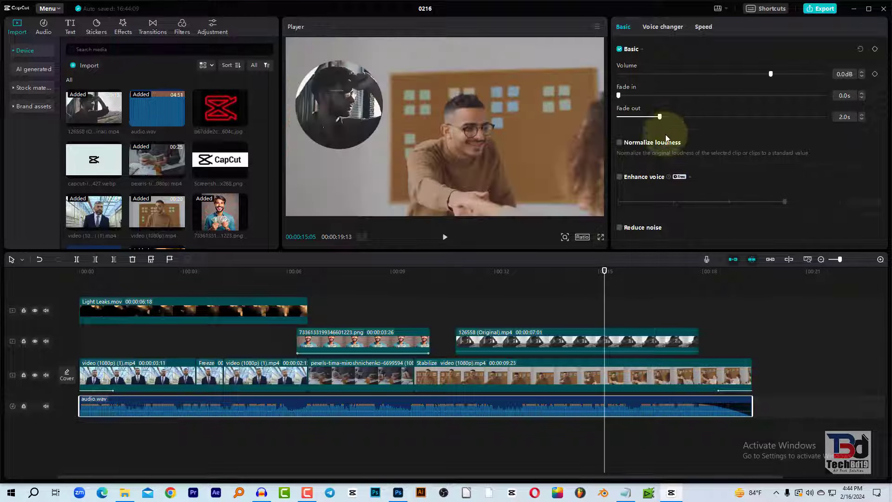
click(620, 143)
click(620, 143)
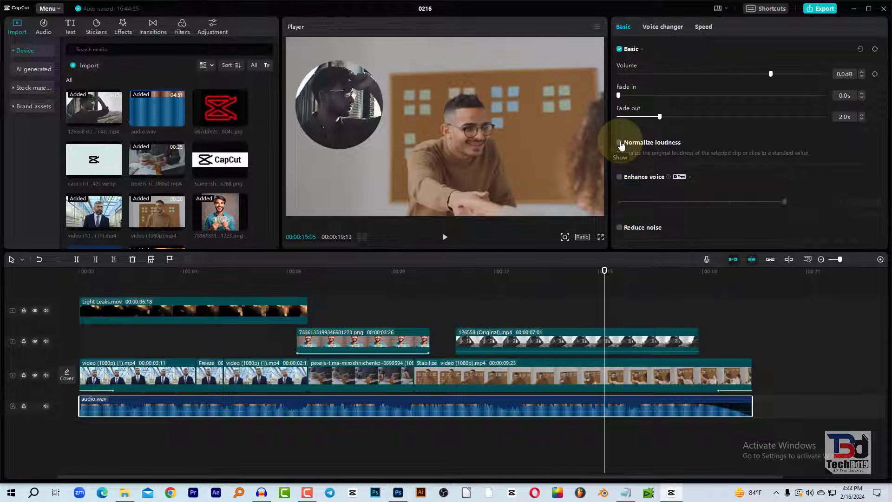
- Tick Reduce noise for audio.wav and preview playback from about 9 seconds
scroll(686, 168, down, 2)
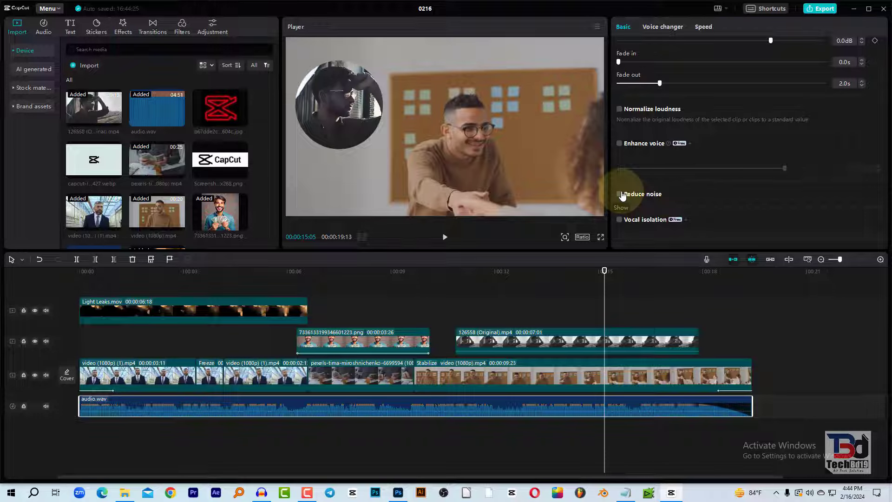
click(422, 273)
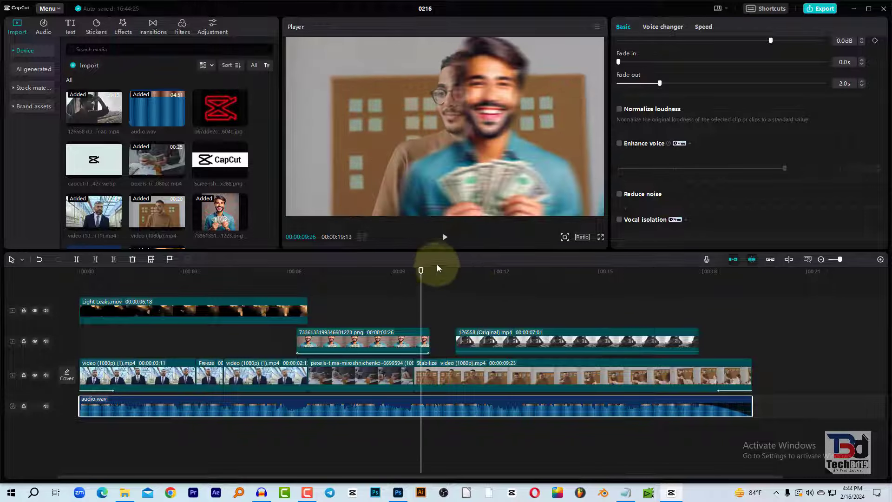
click(446, 238)
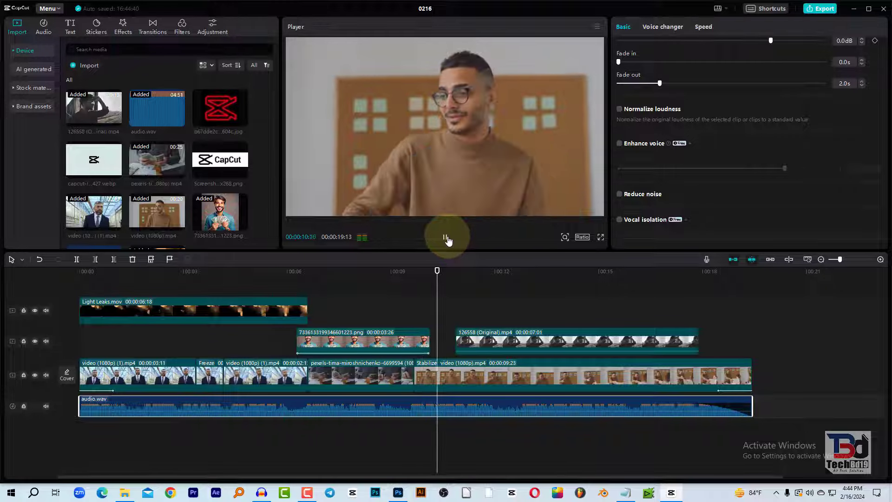
click(621, 194)
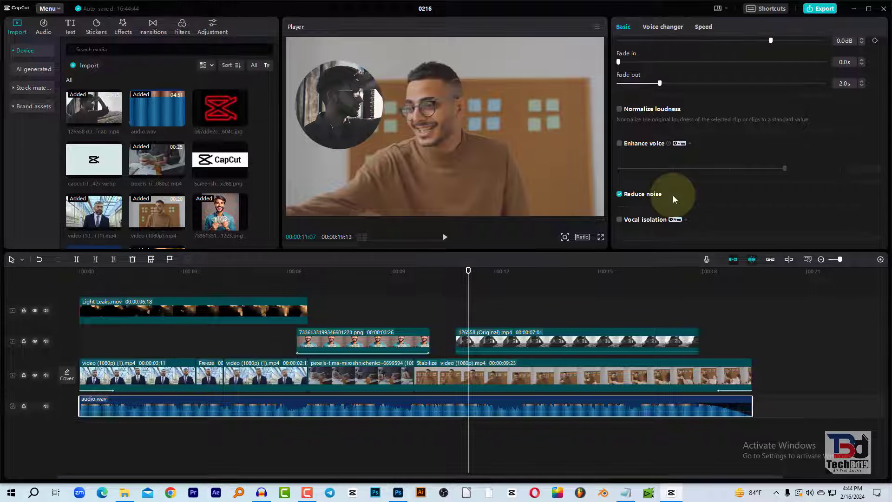
scroll(673, 196, down, 2)
scroll(670, 200, up, 3)
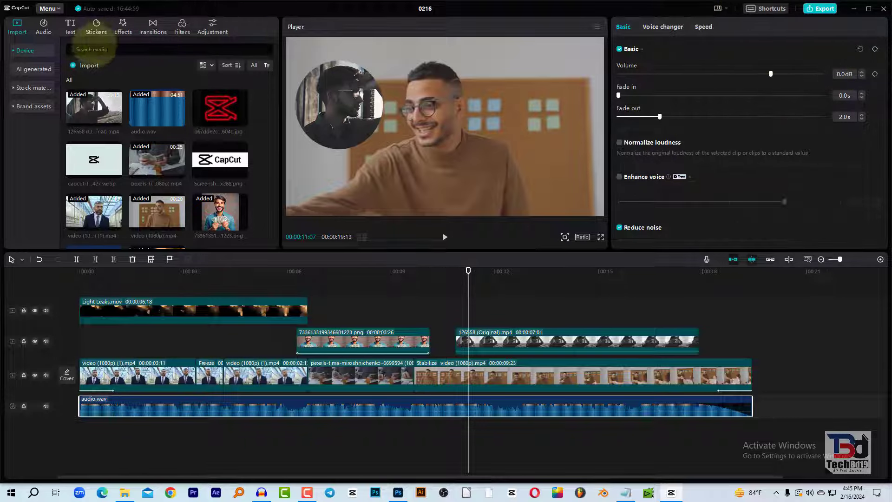
- Add a Default text clip at the start of the timeline on its own track
click(43, 27)
click(71, 28)
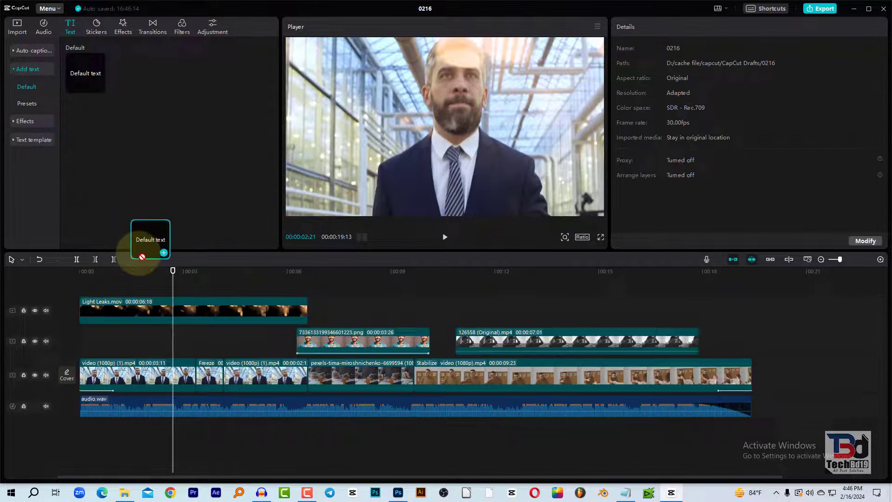
mouse_move(85, 73)
mouse_down()
mouse_move(85, 294)
mouse_move(141, 294)
mouse_up()
click(140, 298)
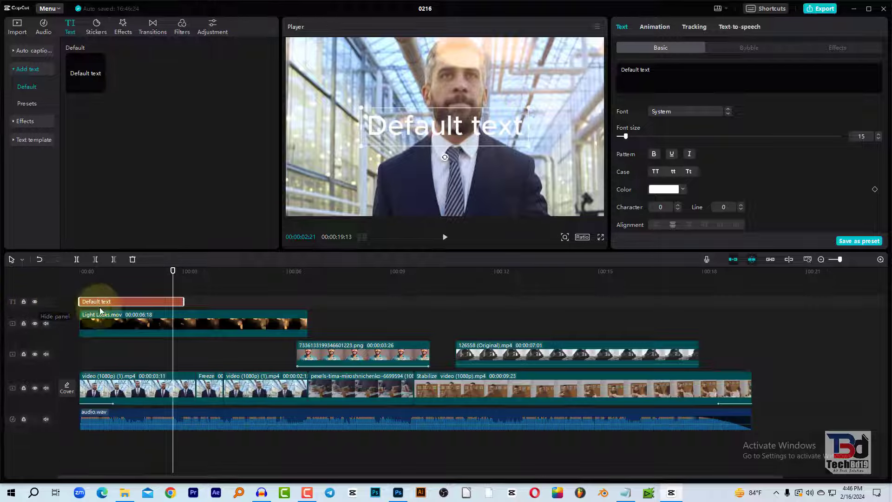
- Place the playhead near the start and select all the Default text wording
click(91, 271)
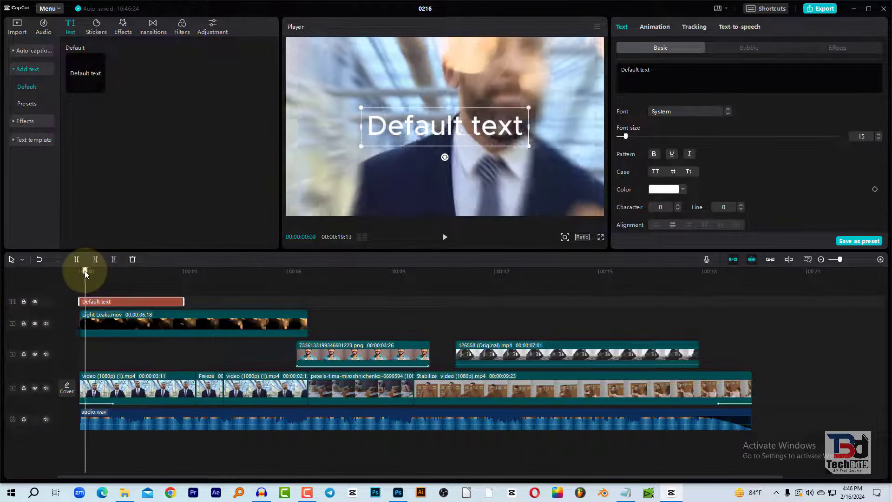
mouse_move(112, 279)
mouse_down()
mouse_move(68, 286)
mouse_move(182, 303)
mouse_move(79, 288)
mouse_up()
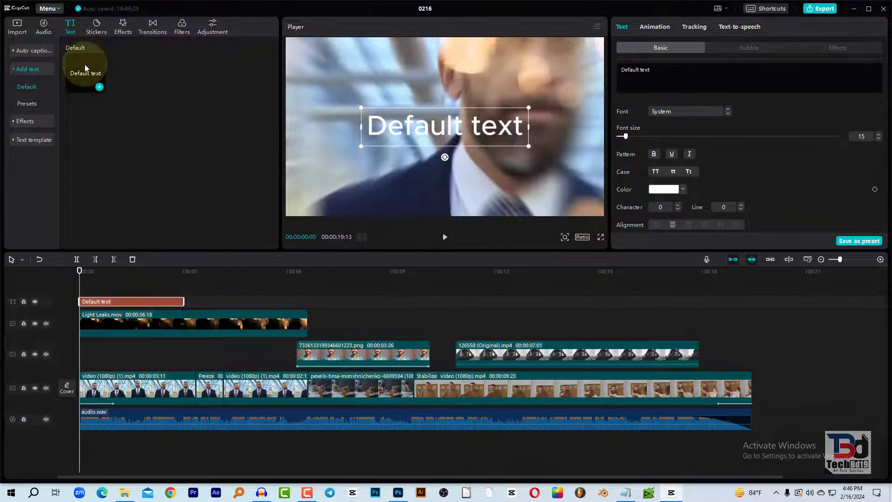
click(108, 271)
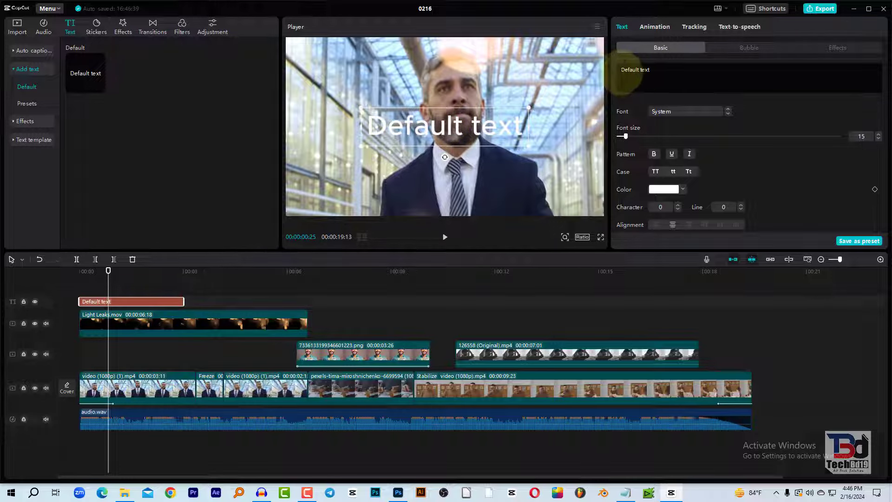
drag(622, 70, 655, 73)
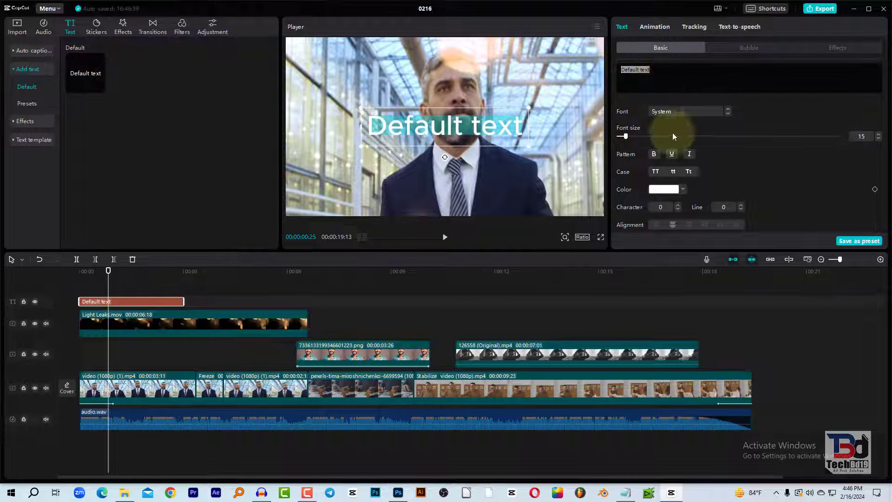
key(ctrl+z)
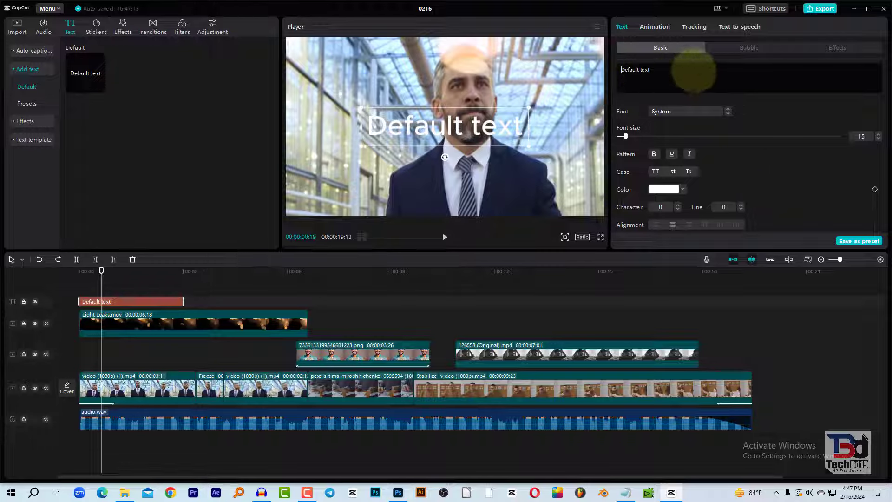
click(655, 83)
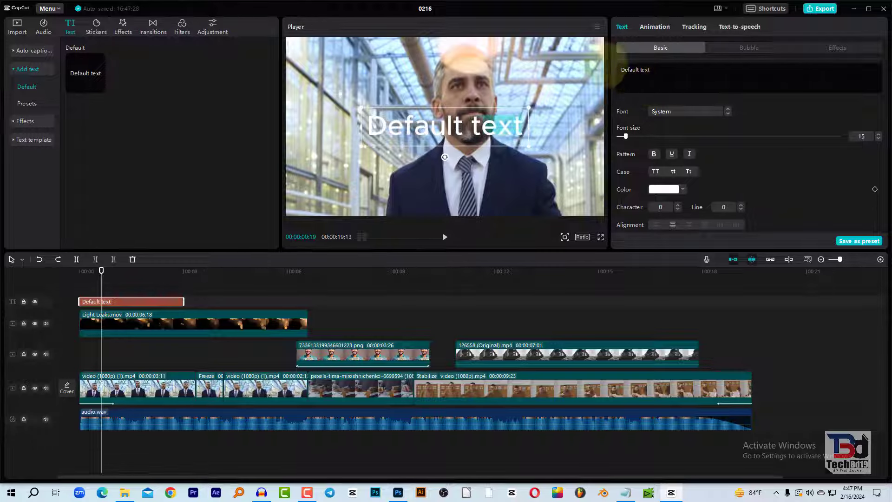
key(ctrl+a)
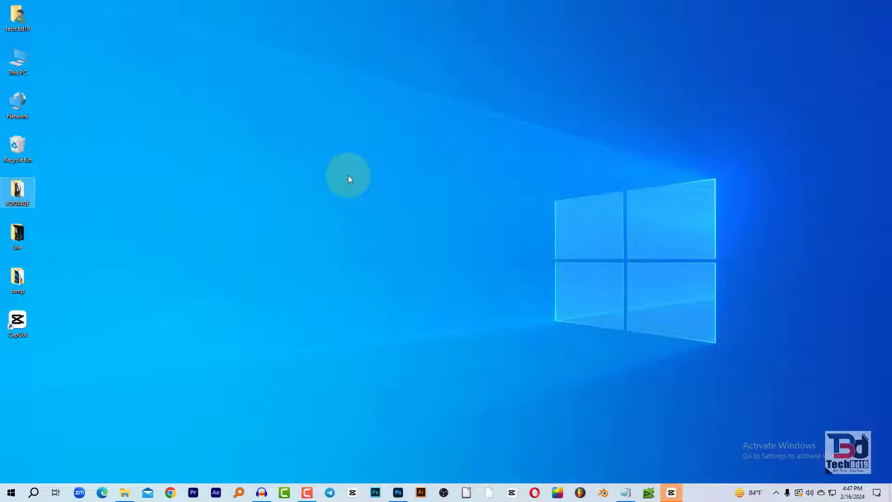
- Create a new text document on the desktop and open it in Notepad
right_click(348, 176)
mouse_move(409, 263)
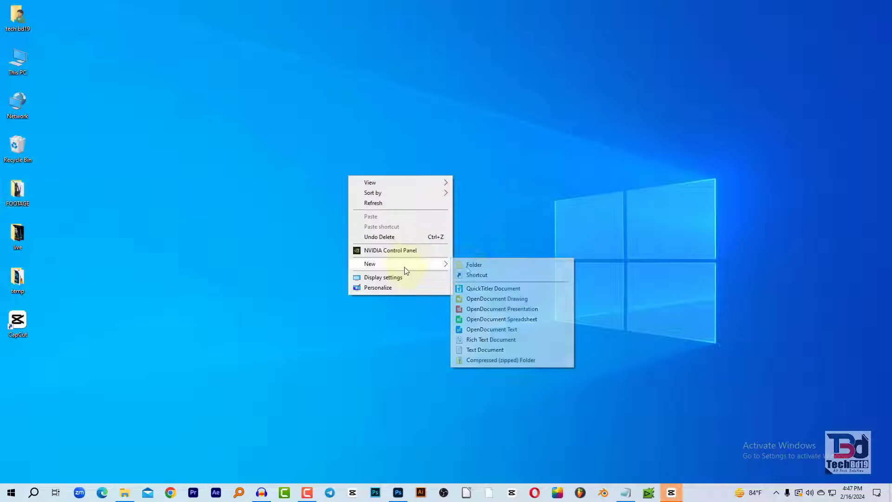
click(483, 342)
double_click(367, 205)
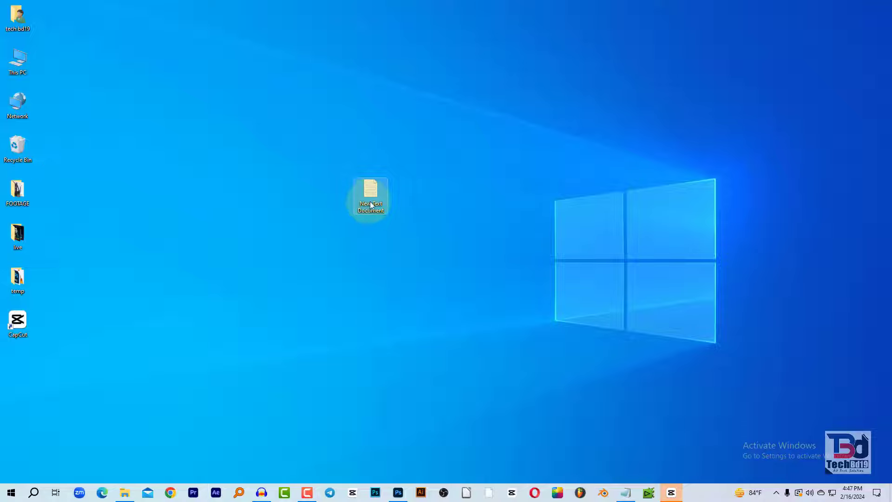
- Type the Bengali title ক্যাপকাট টিউটোরিয়াল, select it, and return to CapCut
text(ক্যাপকাট টিউ)
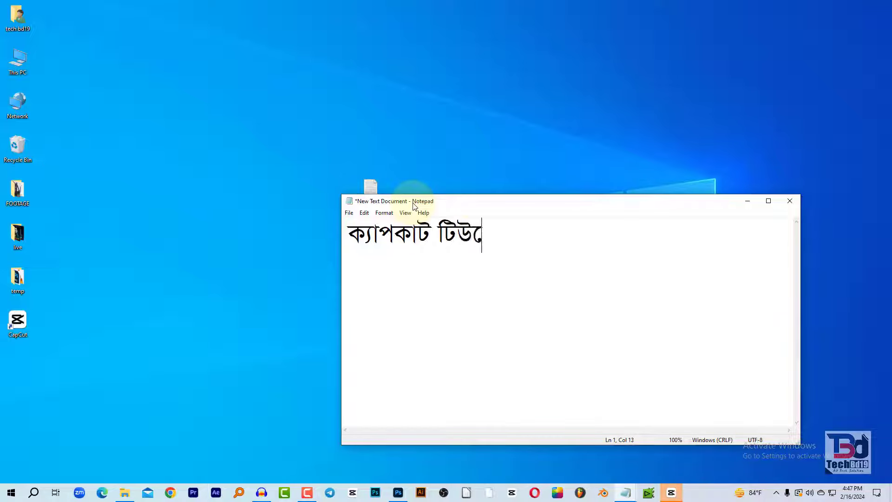
text(টোরিয়াল)
key(ctrl+a)
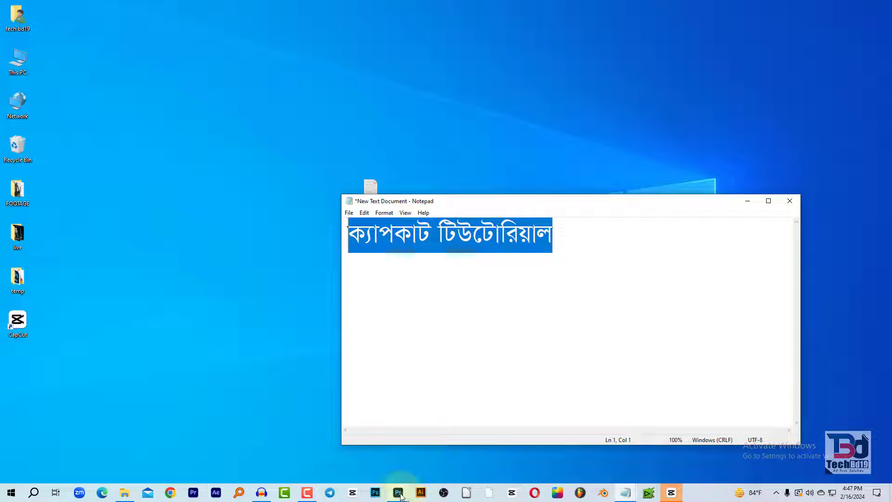
click(680, 497)
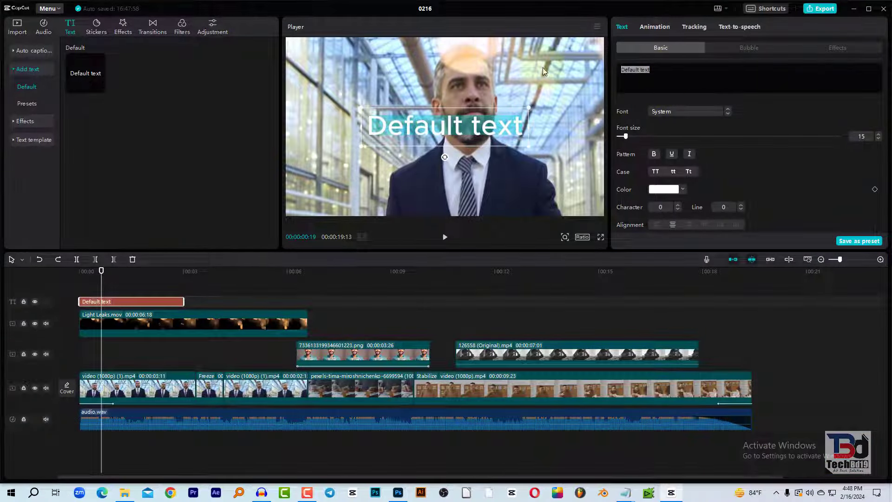
- Paste the Bengali title over the default text, in Kalpurush ANSI font at size 22
drag(641, 72, 618, 74)
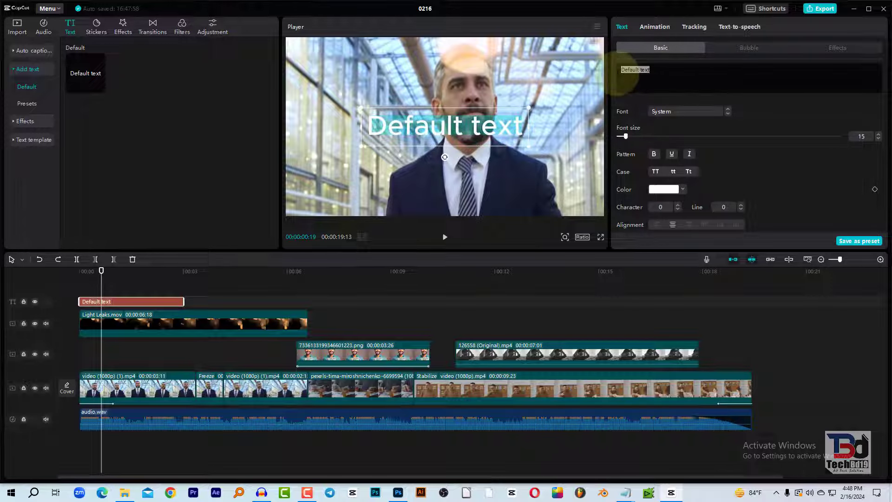
key(ctrl+v)
click(678, 112)
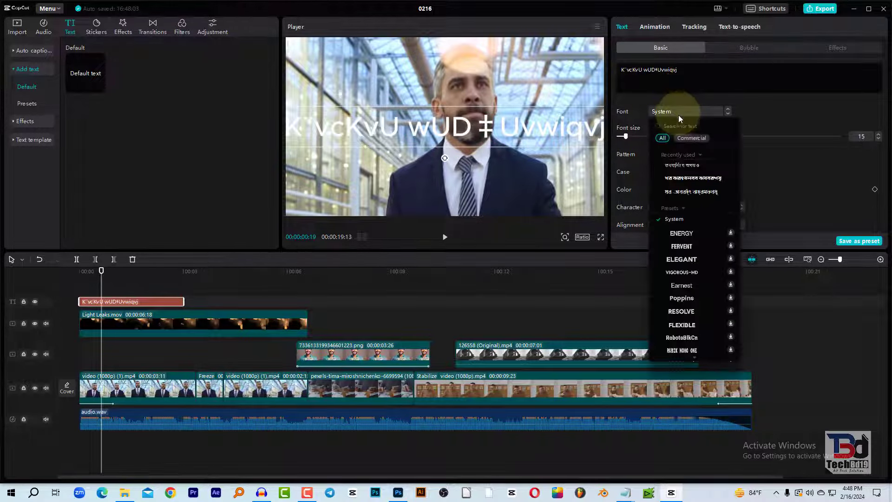
click(688, 165)
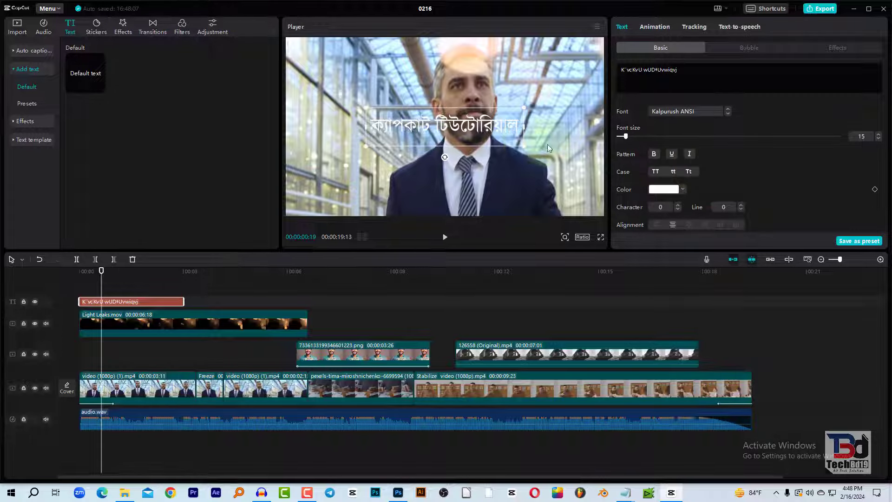
drag(627, 137, 631, 137)
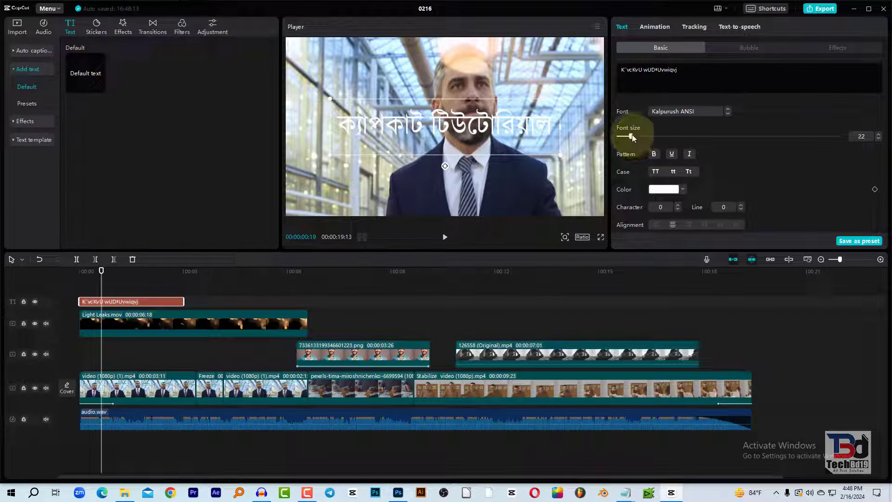
- Set the title colour to red and try several preset styles on it
click(663, 189)
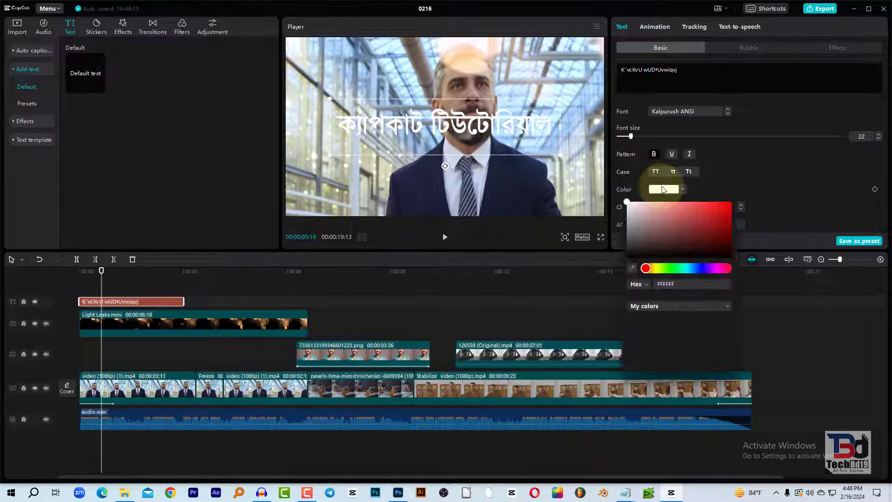
click(706, 205)
click(735, 159)
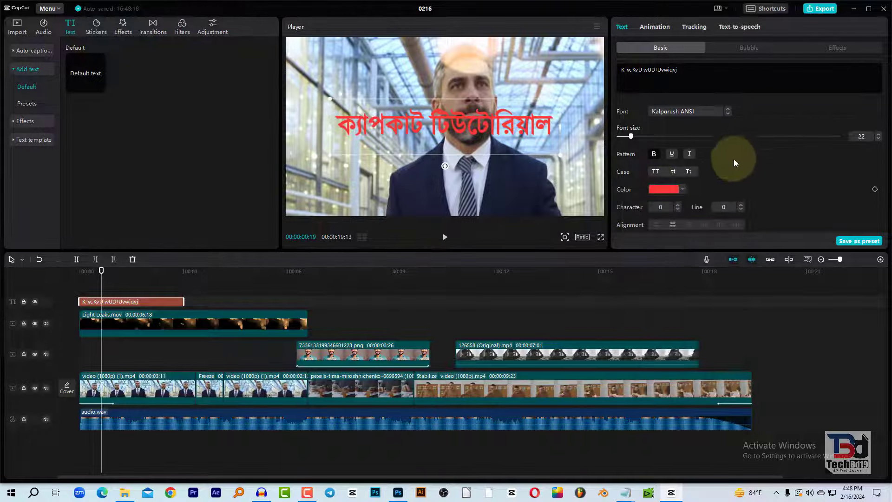
scroll(691, 176, down, 3)
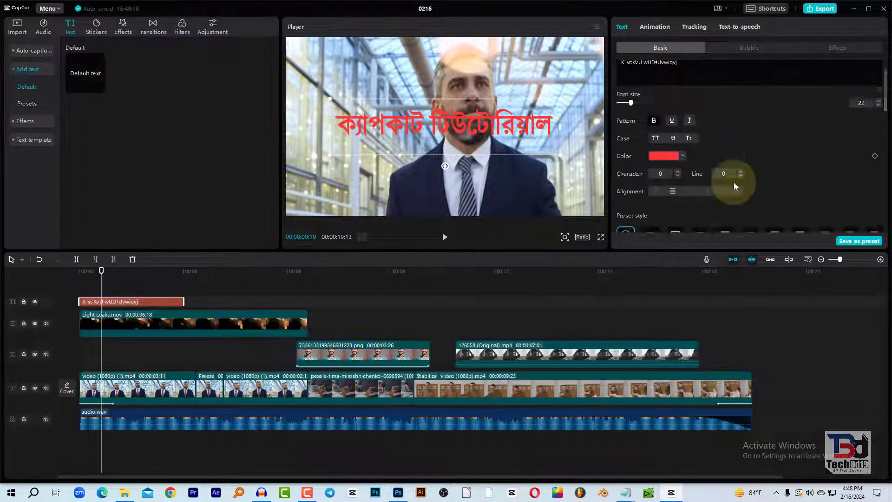
scroll(874, 121, down, 3)
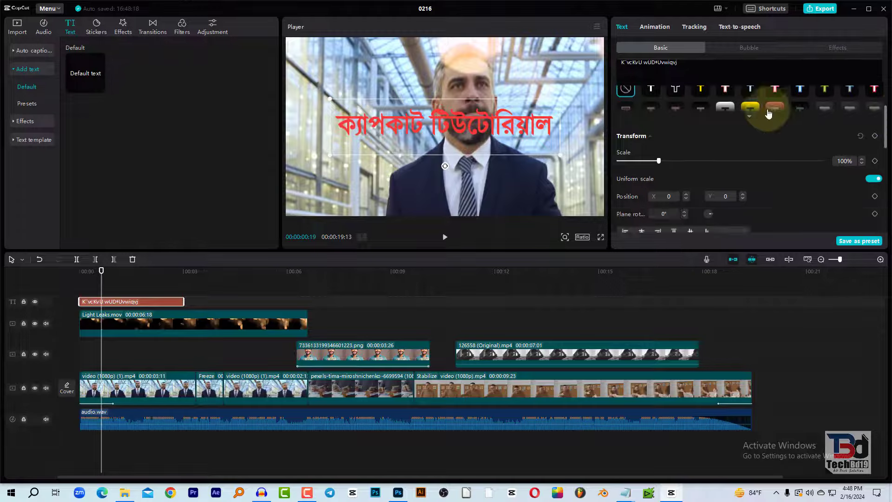
click(750, 110)
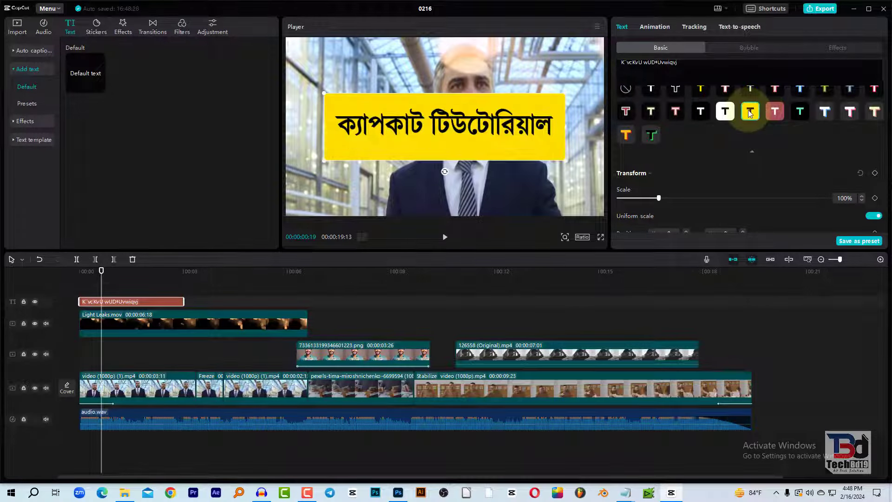
click(725, 89)
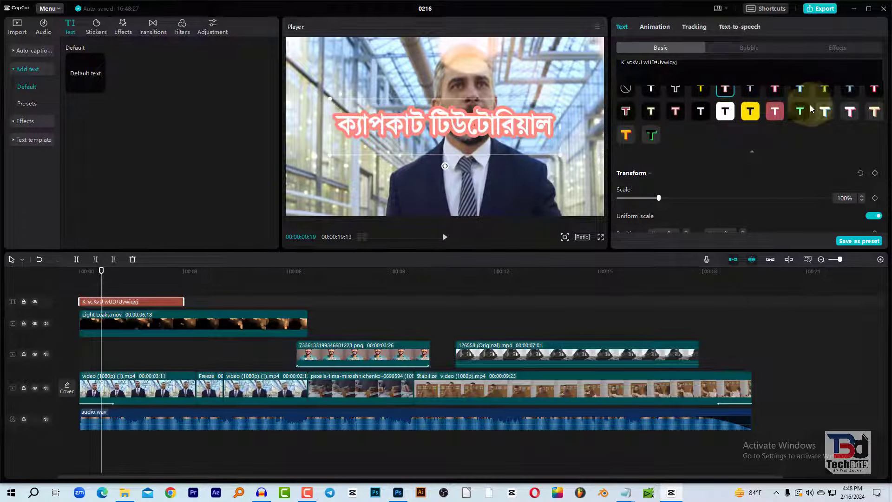
click(850, 111)
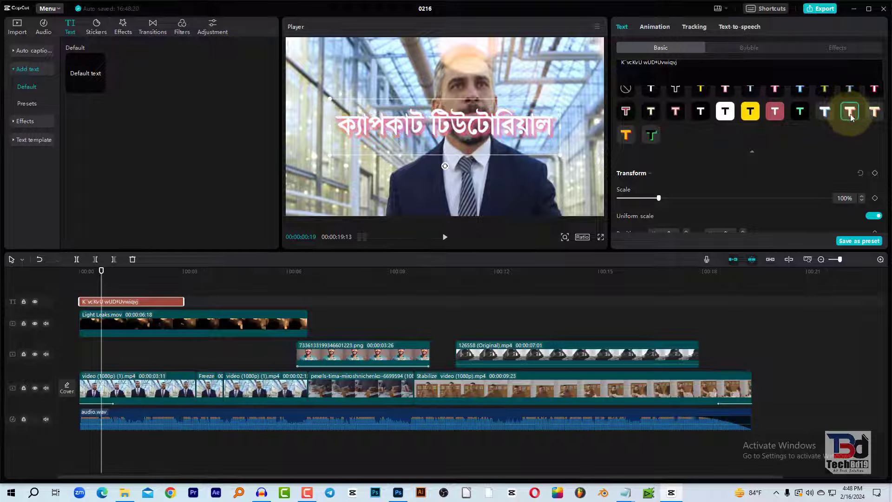
click(874, 114)
- Add a black stroke at thickness 40 and leave the background box off
scroll(796, 148, down, 5)
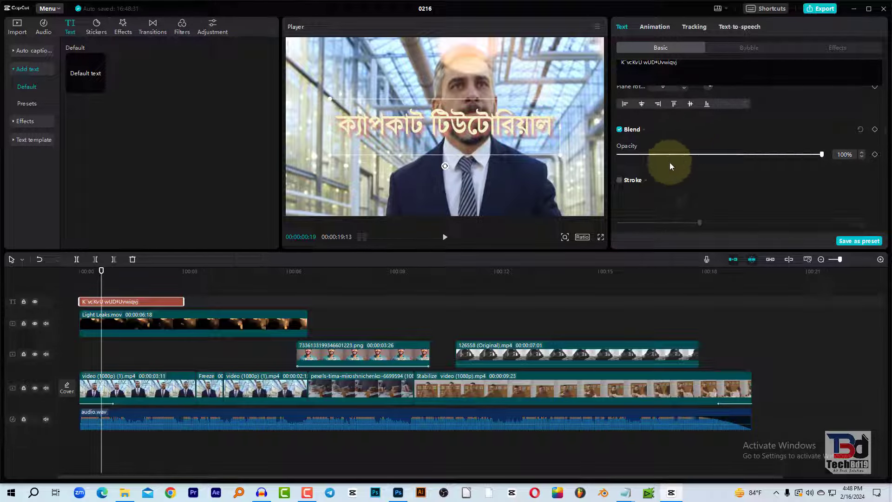
click(619, 180)
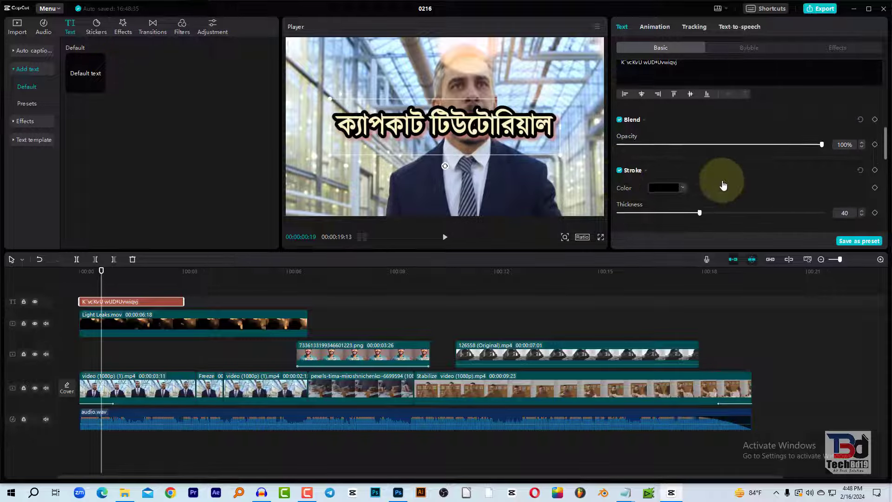
scroll(721, 181, down, 3)
scroll(665, 148, up, 1)
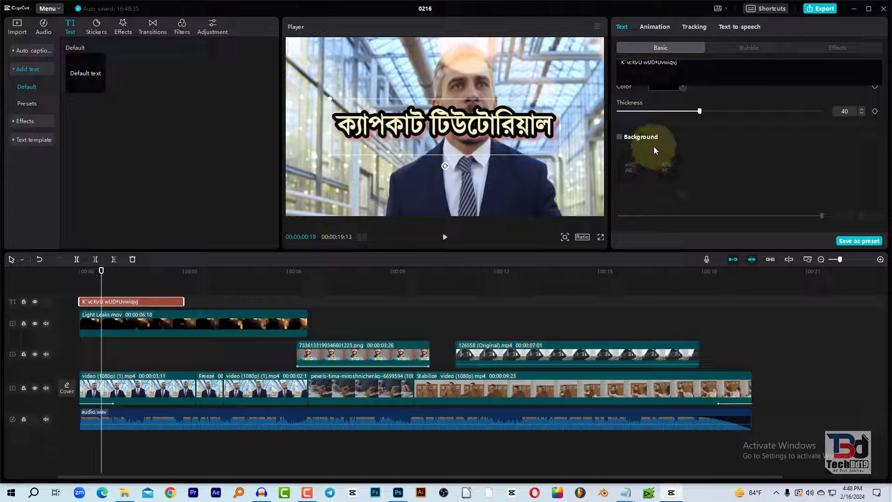
click(621, 137)
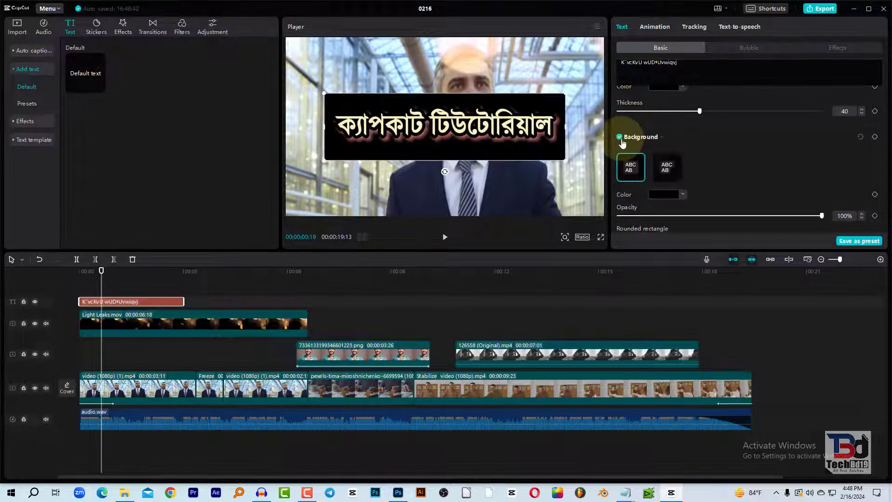
click(620, 137)
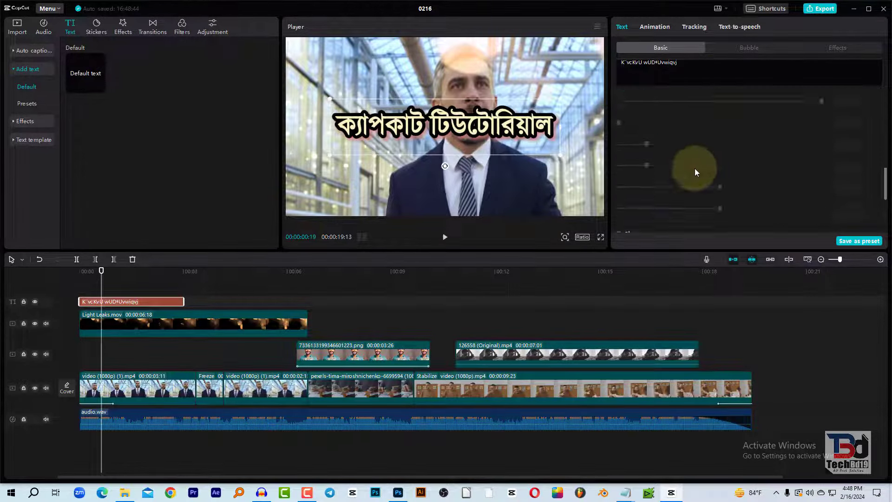
- Try yellow and pink bubbles, move the title lower-left, and settle on the light blue bar bubble
click(750, 48)
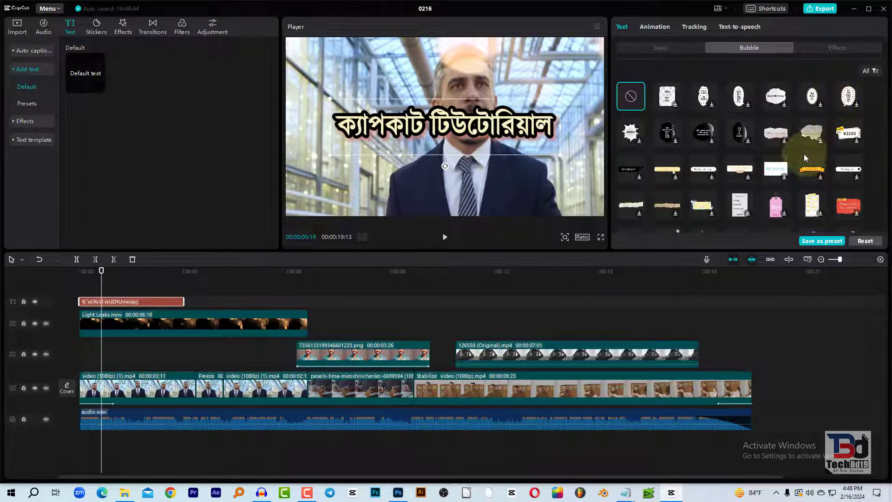
scroll(802, 155, down, 2)
click(776, 182)
click(740, 148)
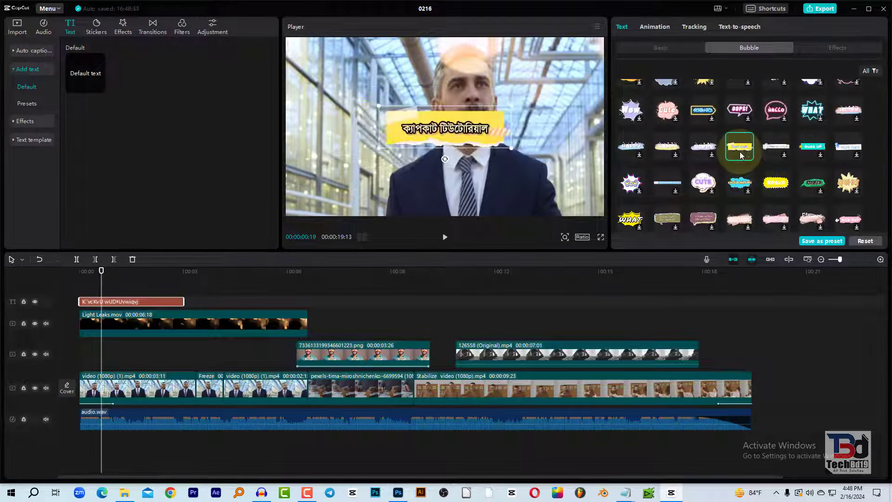
click(776, 147)
click(812, 147)
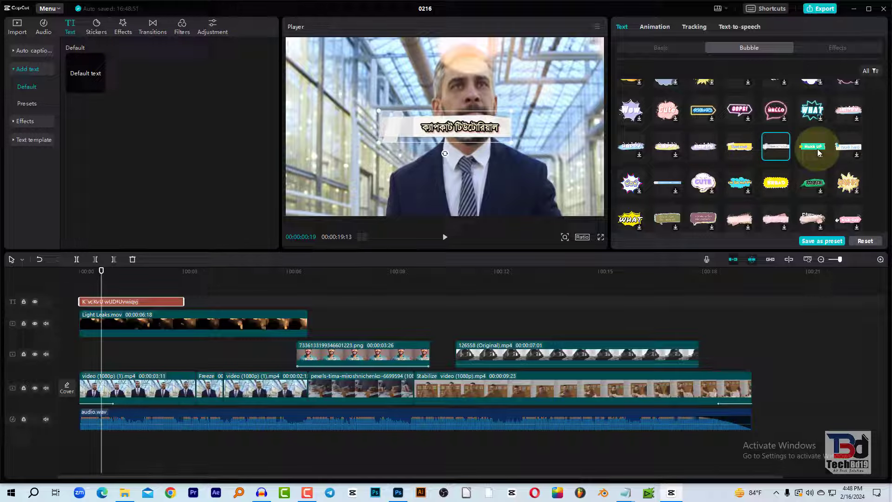
click(776, 183)
click(849, 183)
drag(453, 175, 403, 186)
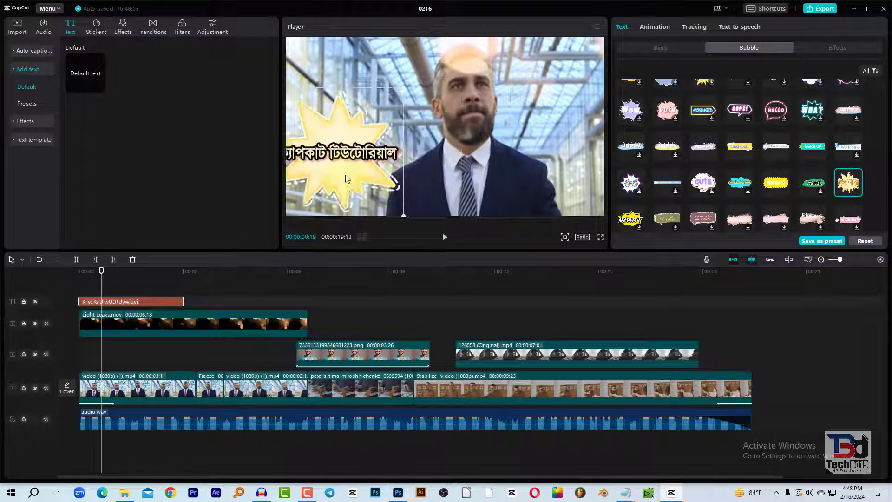
click(697, 217)
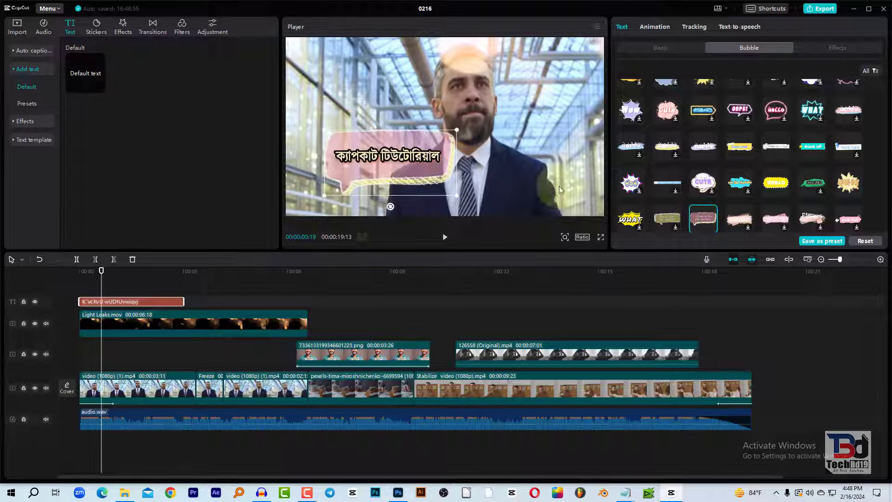
click(669, 181)
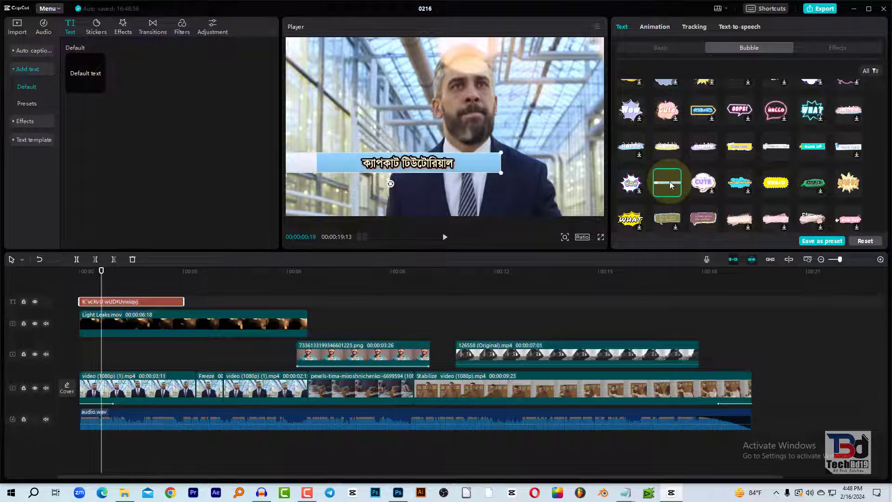
- Try the first ART text effect presets on the Bengali title
click(846, 47)
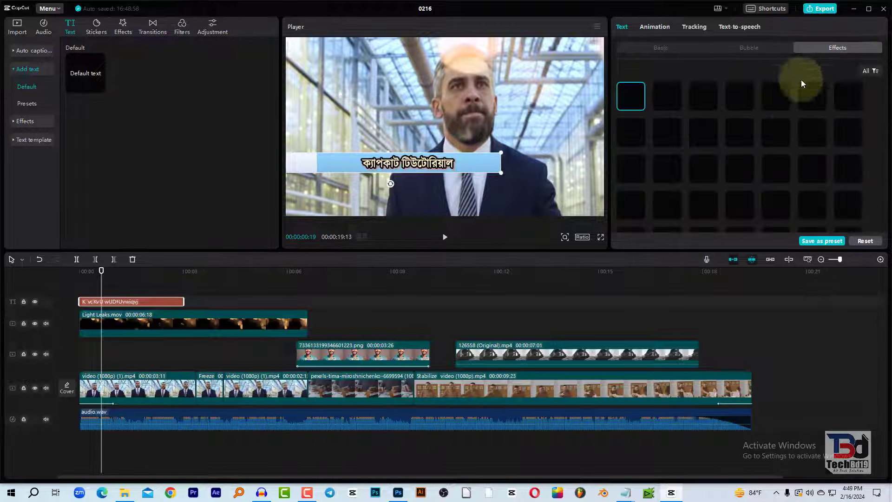
scroll(698, 127, down, 2)
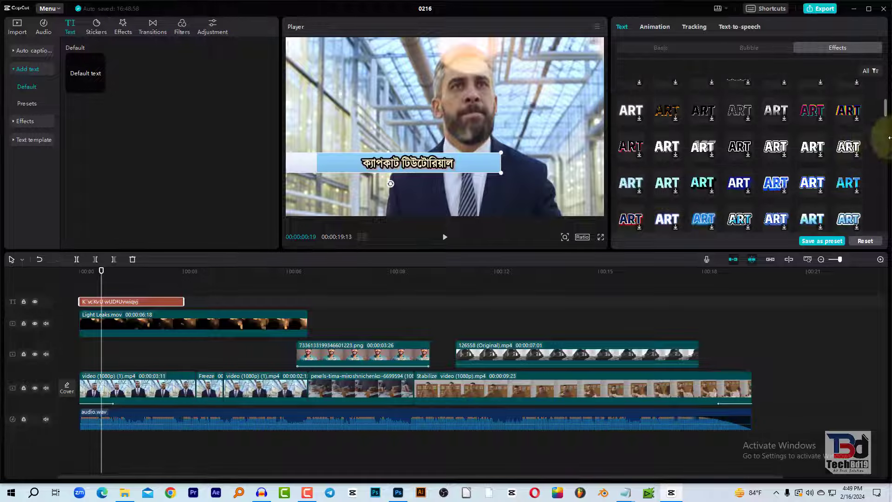
scroll(849, 154, down, 2)
scroll(845, 153, down, 3)
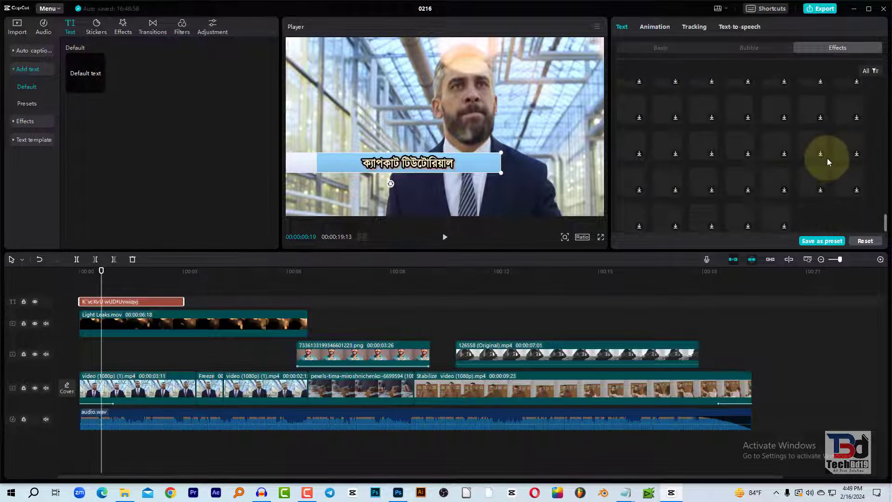
scroll(829, 149, up, 1)
click(741, 170)
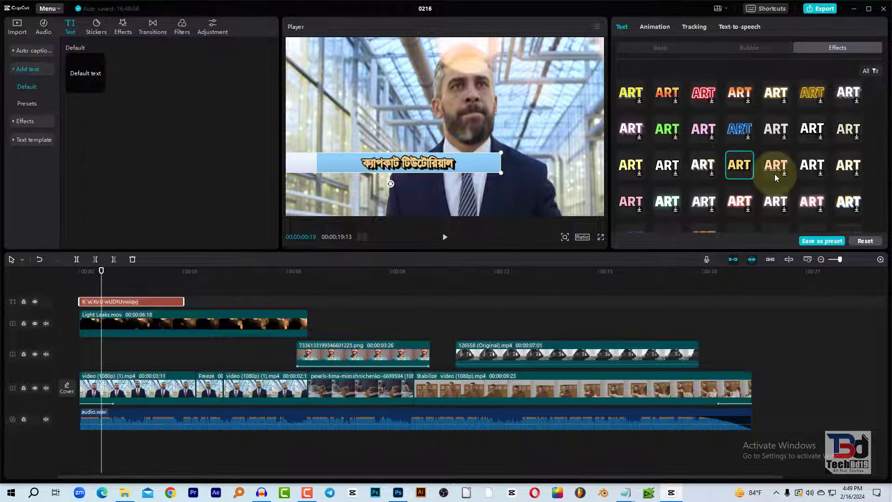
click(775, 176)
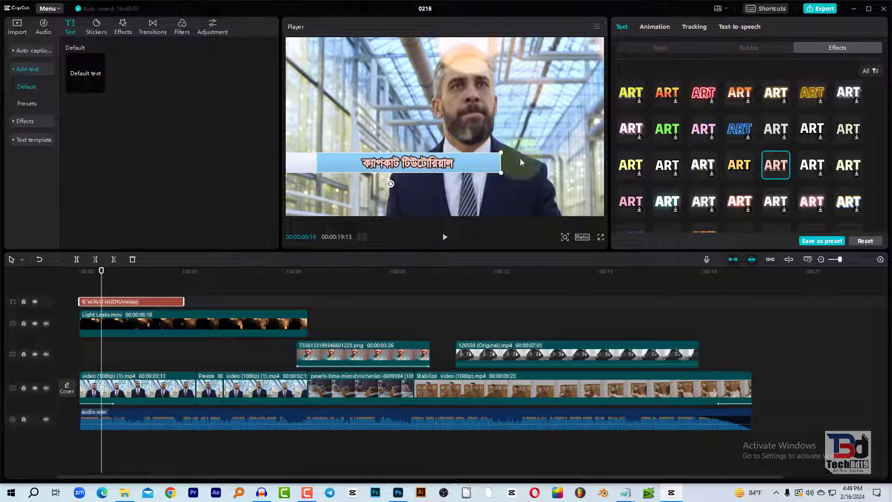
- Remove the bubble, apply the red-and-blue outlined ART style, and move the title lower-left
click(660, 48)
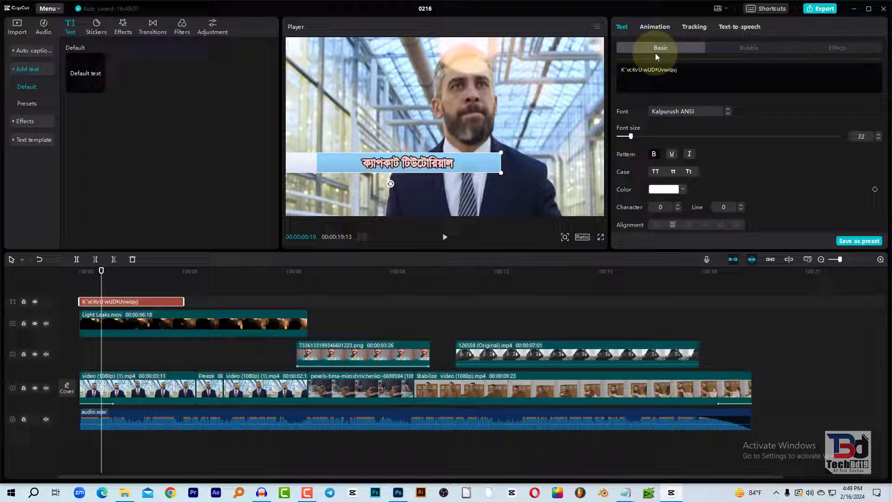
click(742, 49)
click(630, 96)
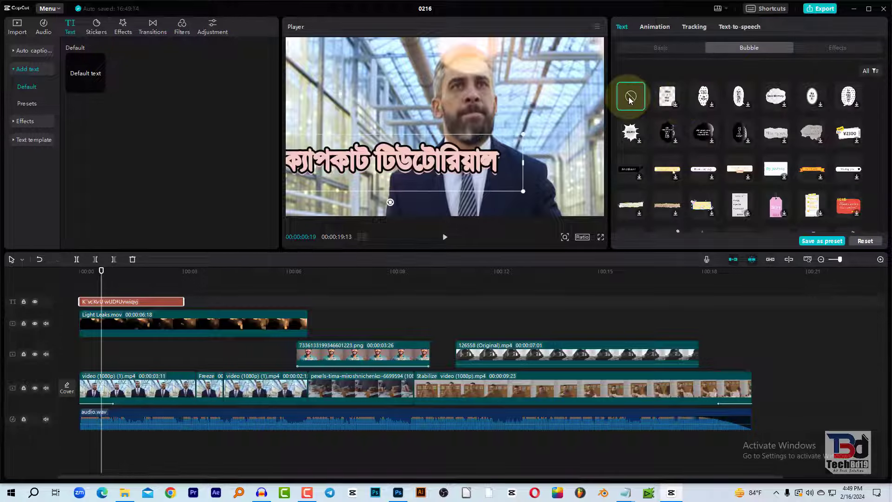
click(817, 47)
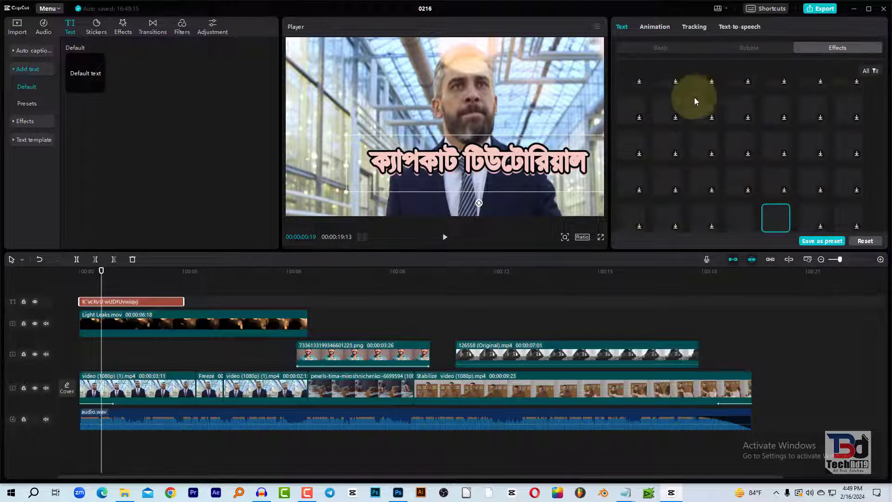
click(631, 95)
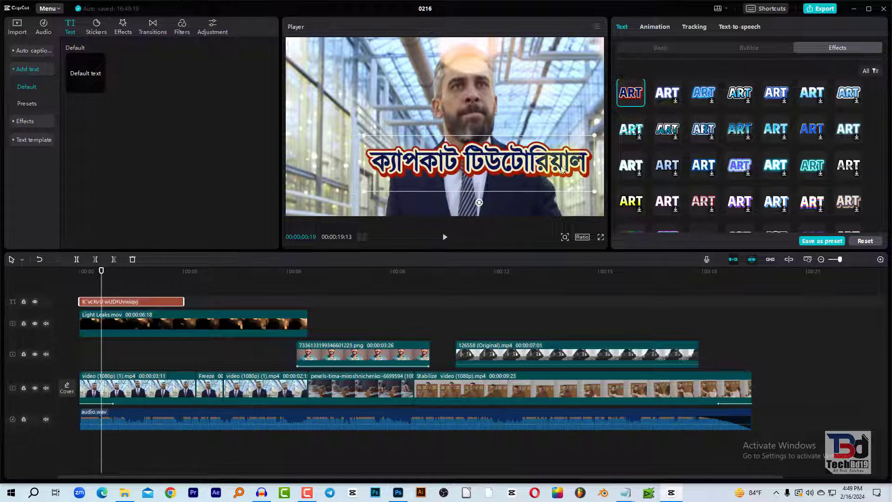
drag(562, 169, 529, 198)
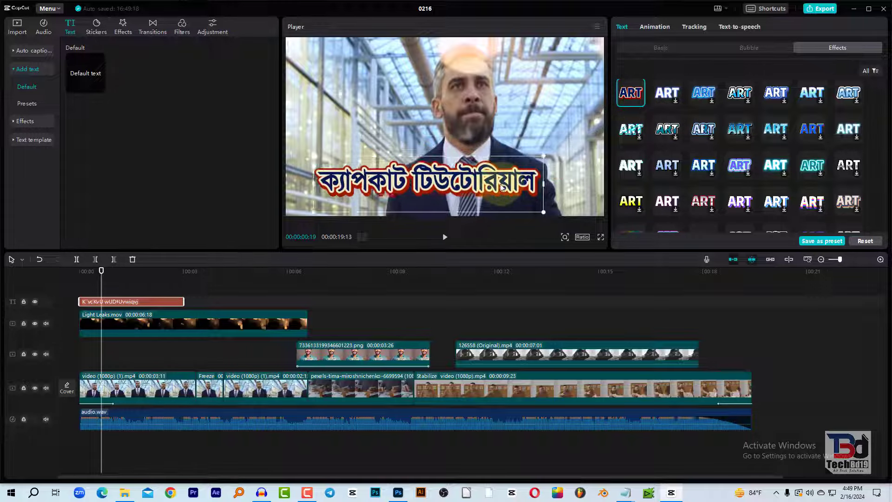
- Drag the title clip so it starts slightly later on the timeline
click(660, 27)
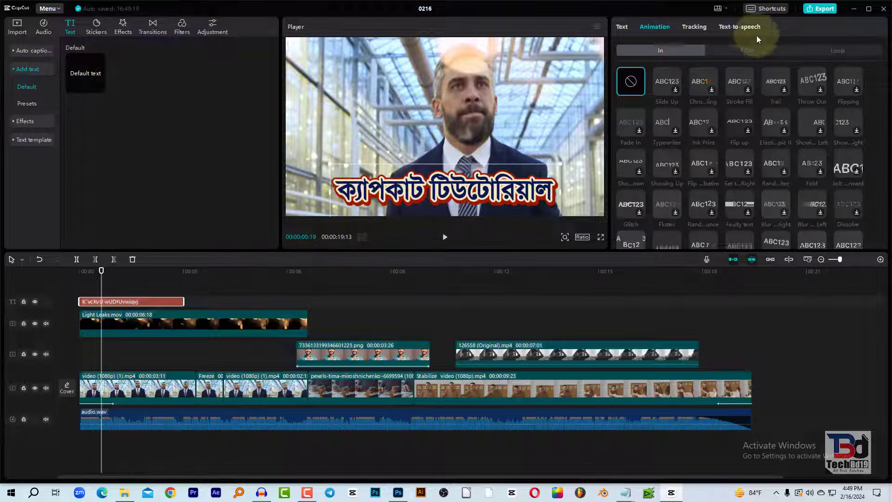
key(Home)
click(656, 28)
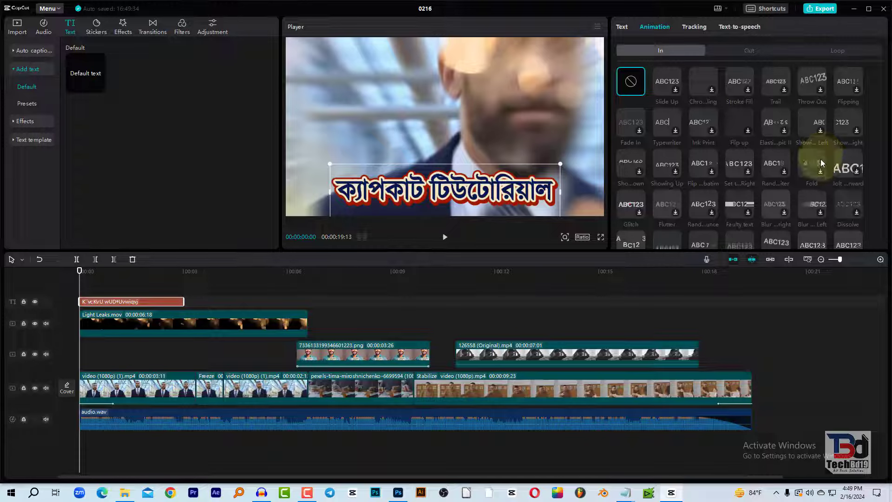
click(746, 53)
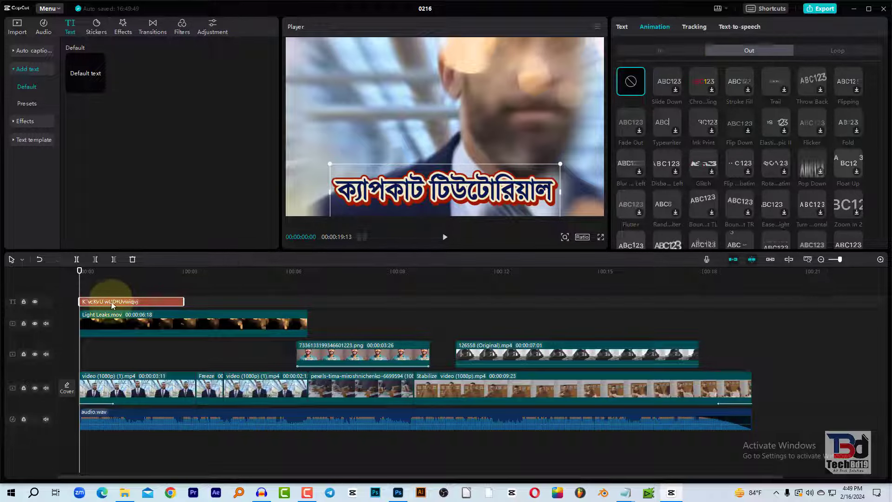
mouse_move(119, 302)
mouse_down()
mouse_move(132, 303)
mouse_move(119, 276)
mouse_move(215, 289)
mouse_move(129, 292)
mouse_up()
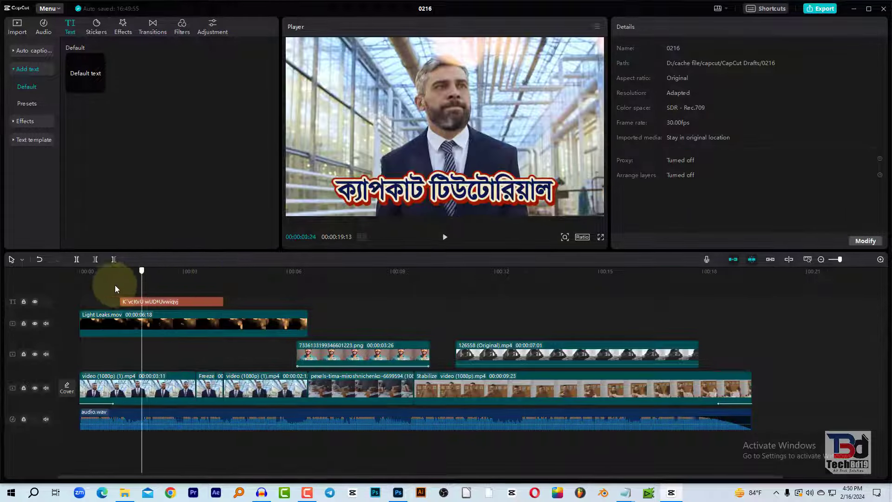
click(145, 303)
click(655, 26)
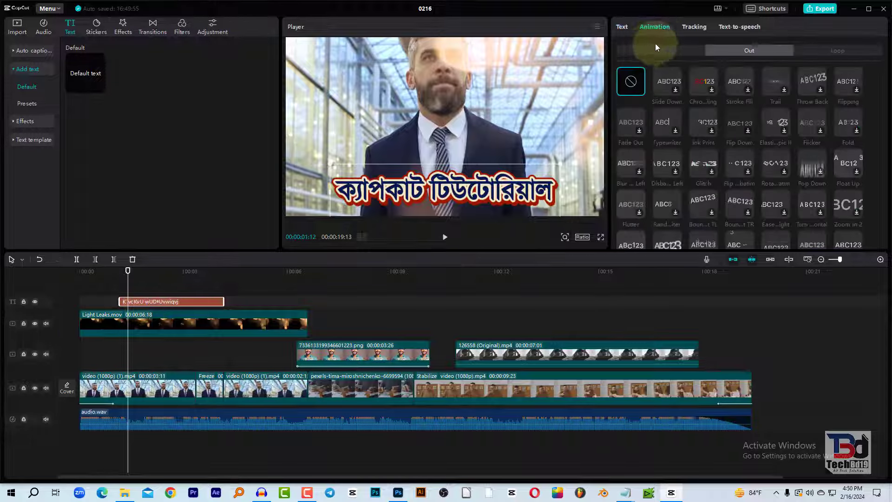
- Give the title a 1.0s in animation, trying Stroke Fill then another preset
click(668, 54)
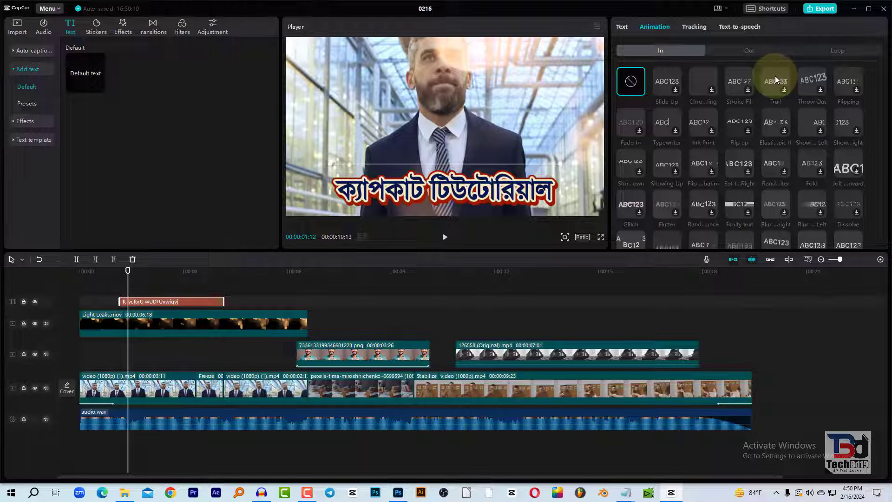
click(743, 79)
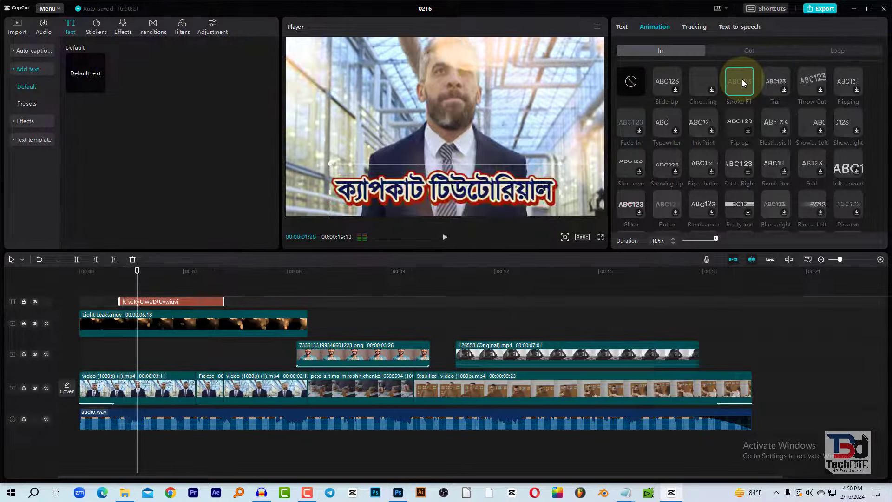
click(711, 85)
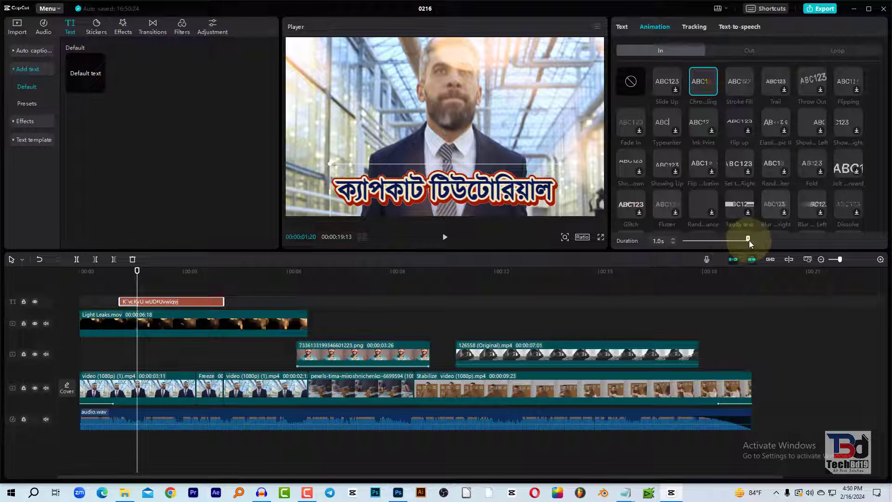
click(749, 241)
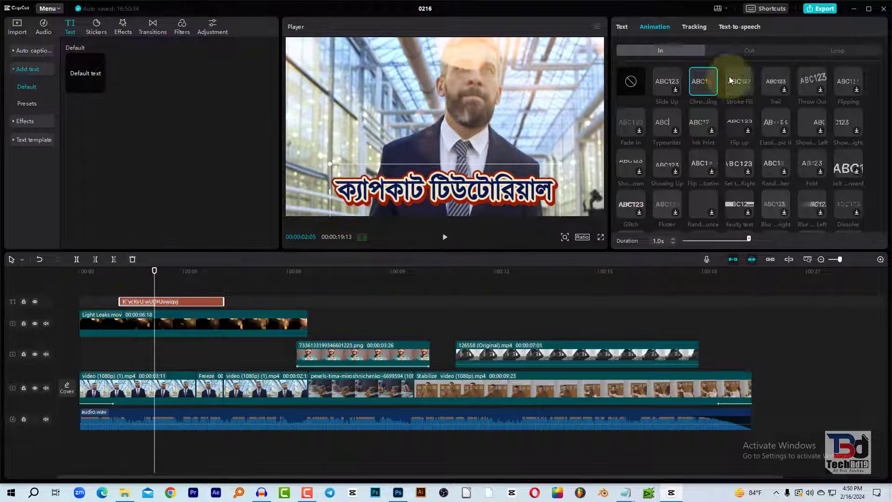
- Apply the Pop Down out animation and scrub to preview the title
click(749, 52)
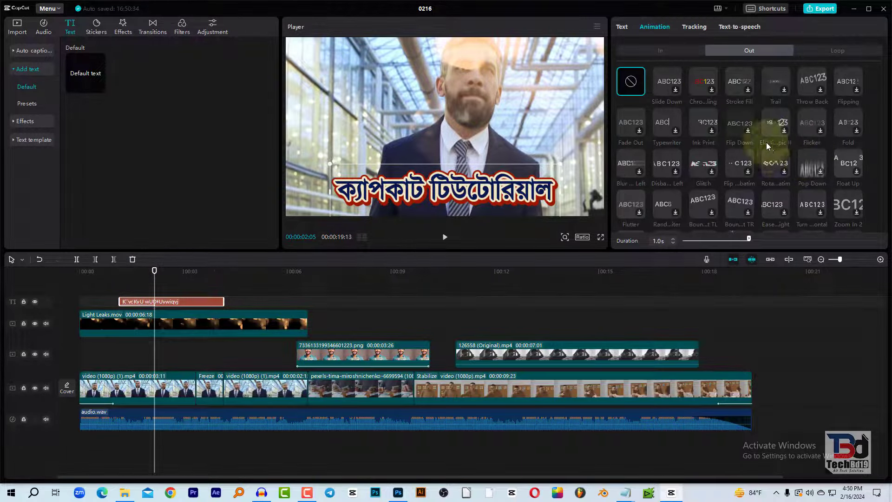
click(805, 169)
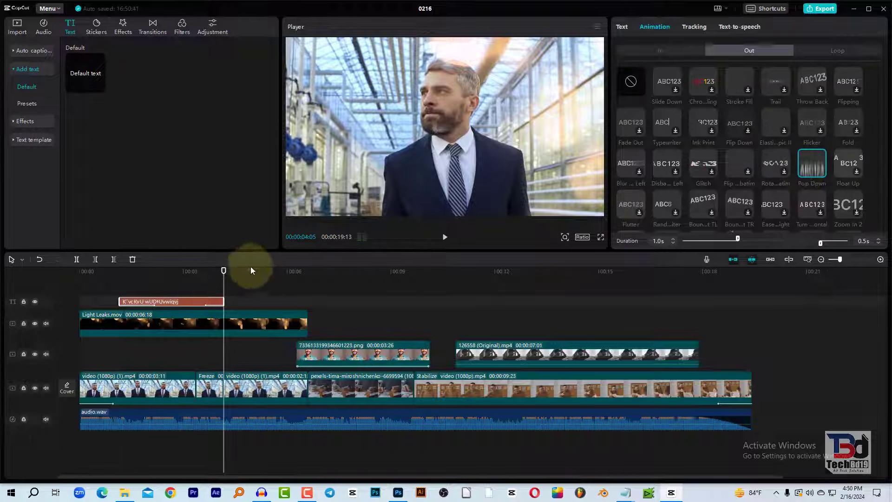
drag(251, 270, 163, 291)
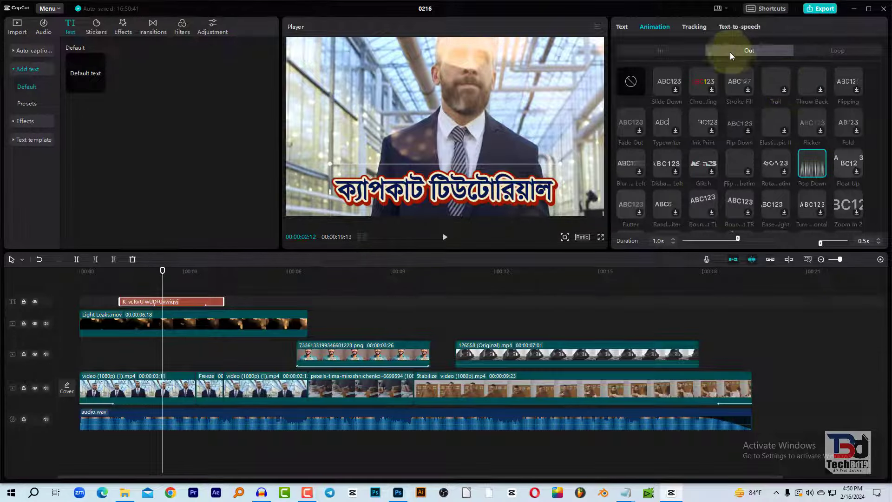
click(730, 27)
click(694, 28)
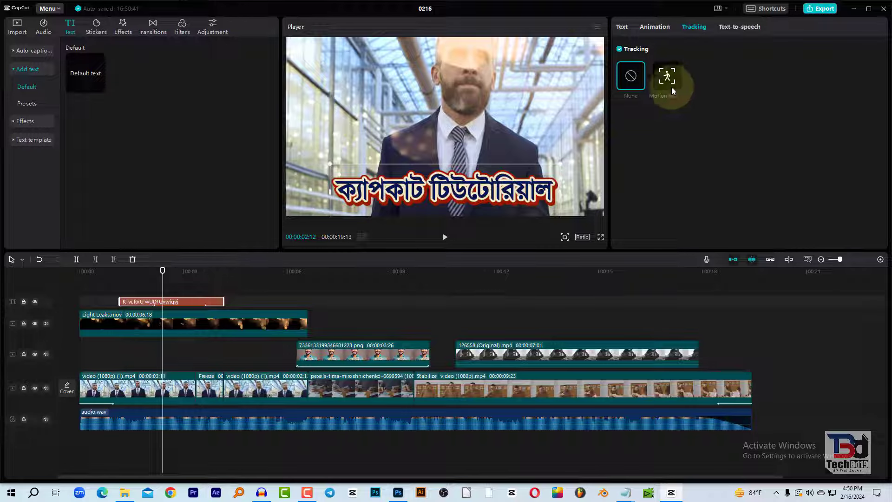
- Preview the Jessie and Chill Girl text-to-speech voices for the title without generating, then deselect the clip
click(739, 27)
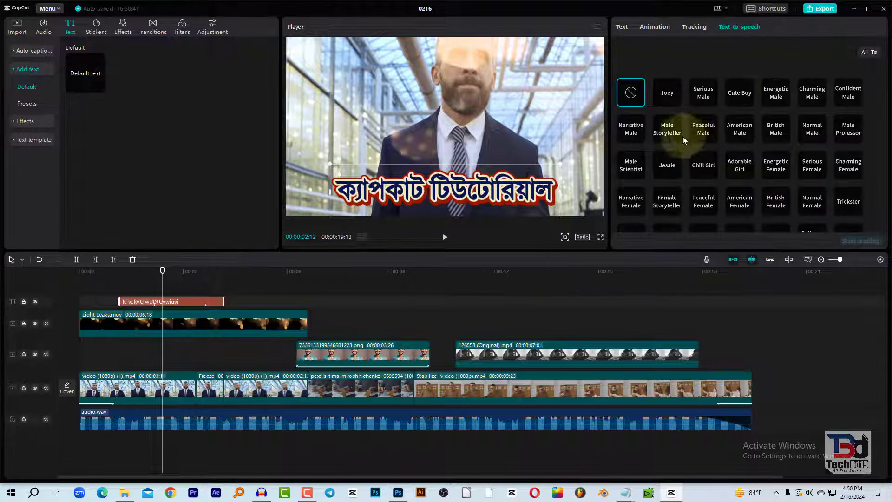
drag(114, 272, 139, 286)
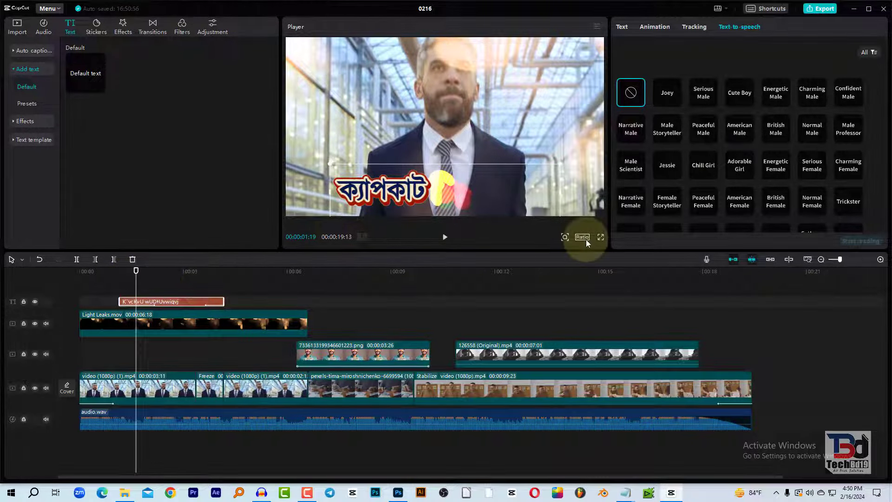
click(665, 170)
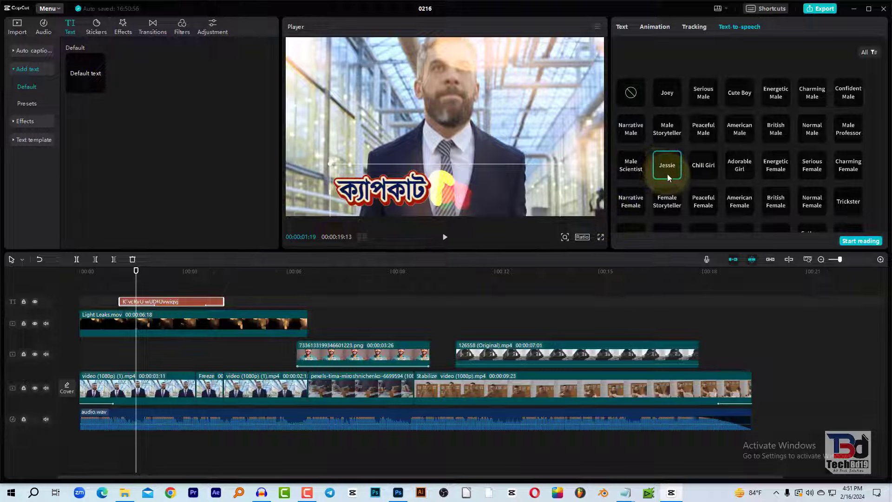
click(706, 173)
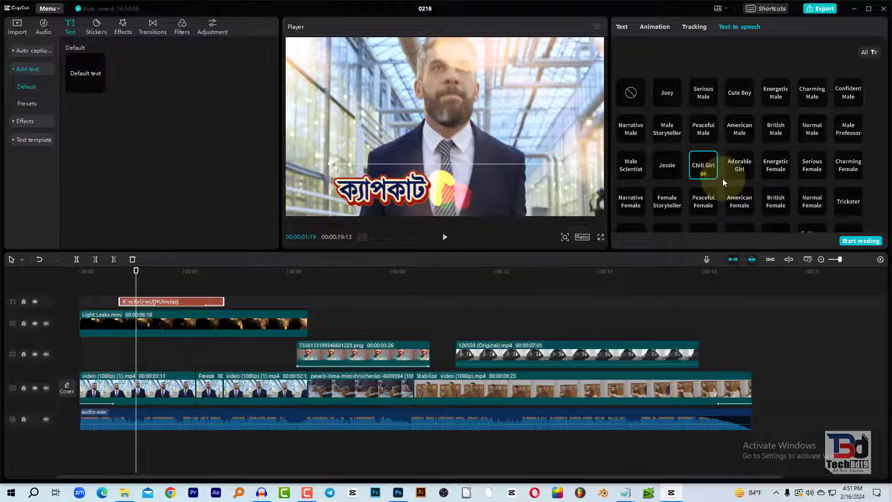
click(672, 166)
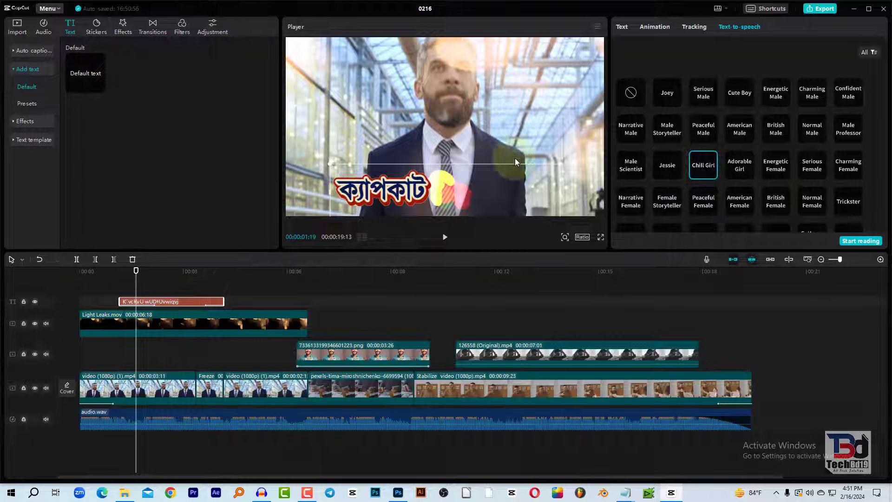
click(124, 278)
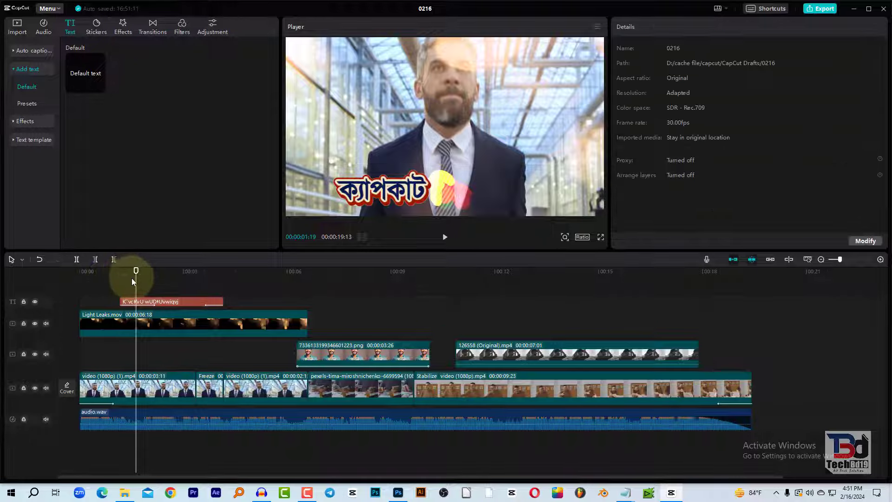
- At 00:00:02:09, bring up the saved text presets and nudge the Bengali title slightly higher
drag(133, 281, 159, 279)
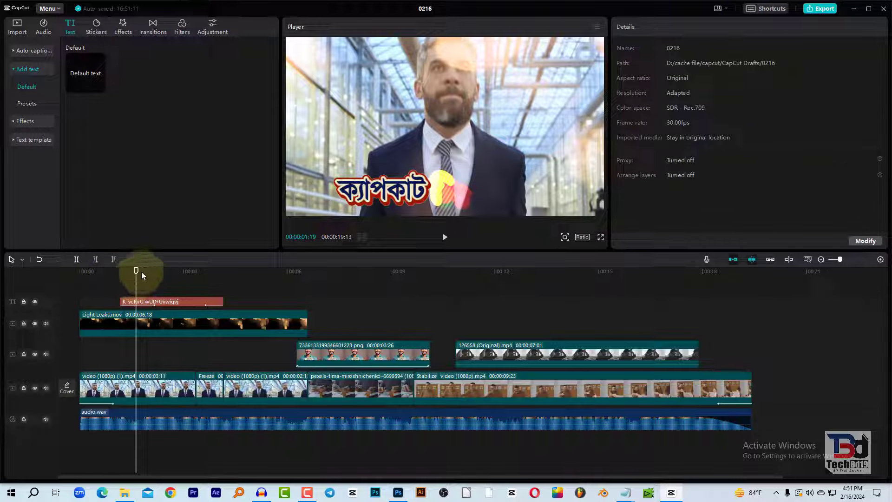
click(168, 303)
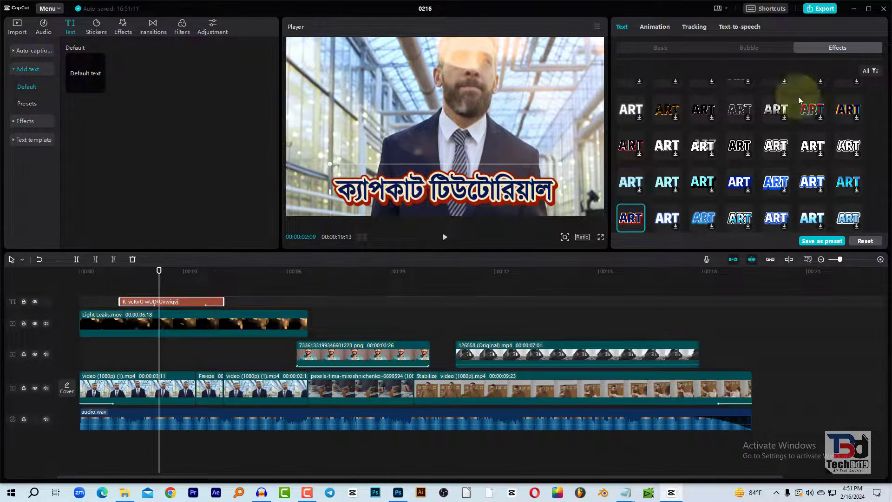
click(739, 27)
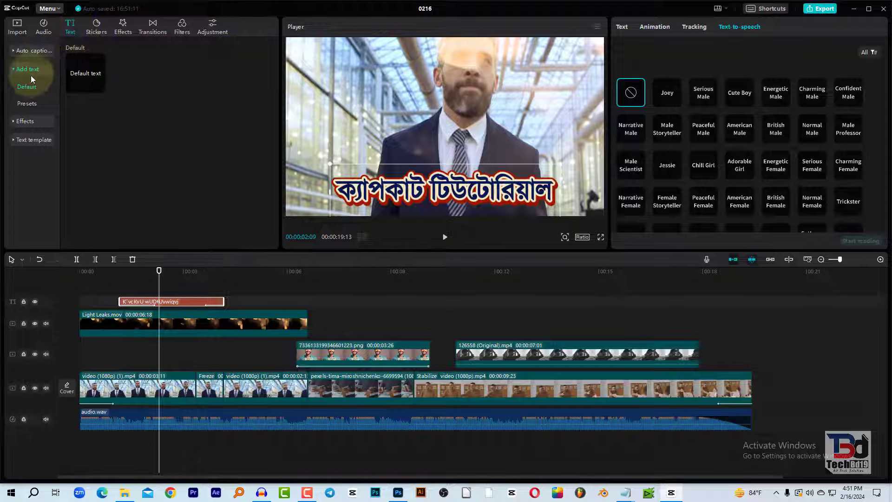
click(27, 103)
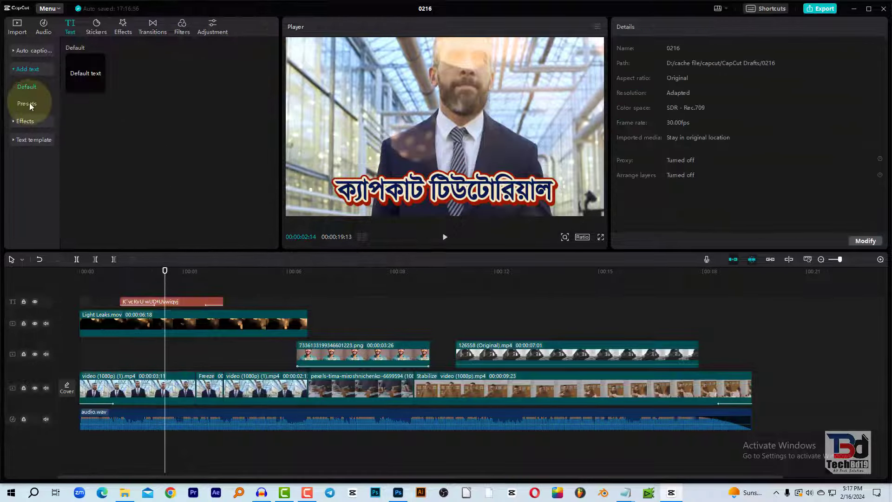
click(29, 104)
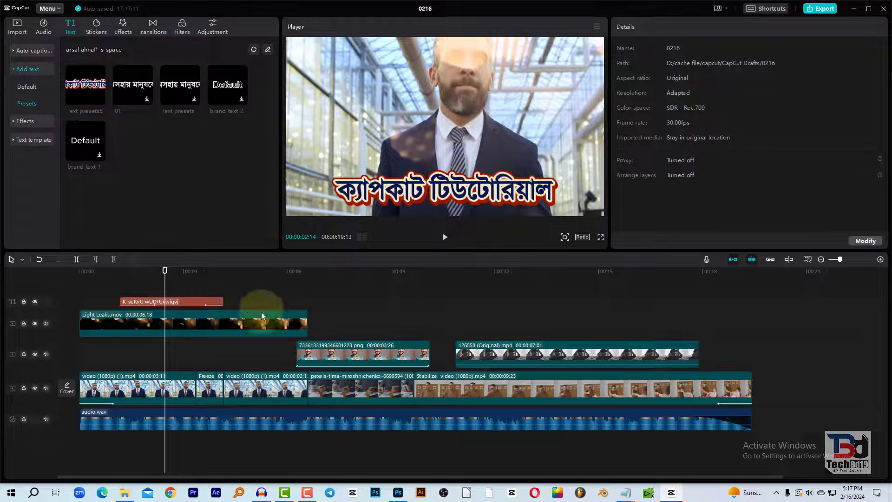
click(198, 303)
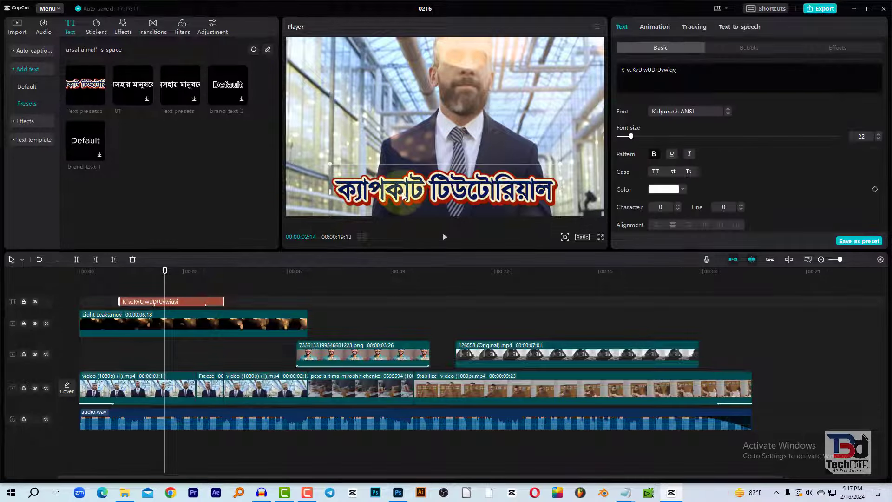
drag(380, 190, 374, 180)
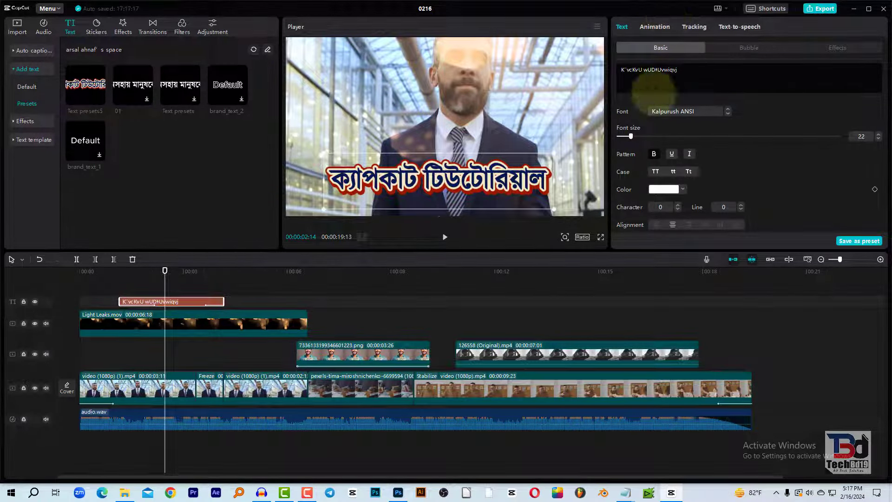
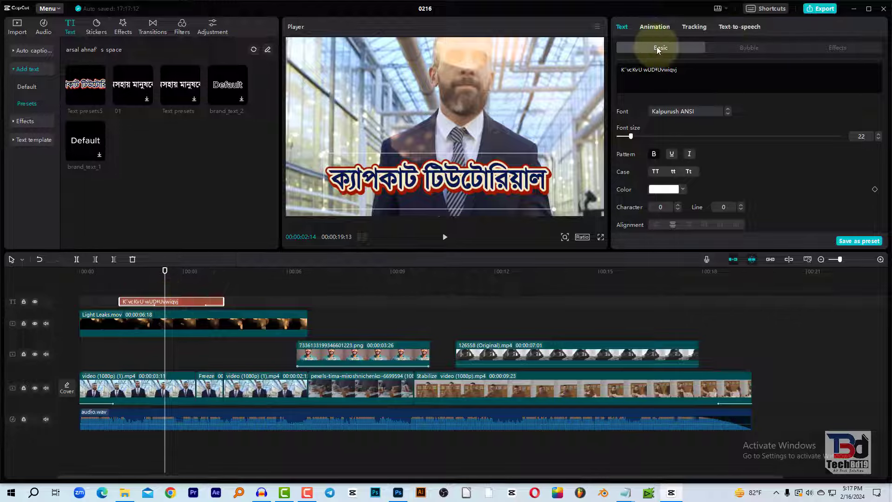
- Save the Bengali title's style as the first text preset, testing it with a trial clip then deleting that clip
click(857, 242)
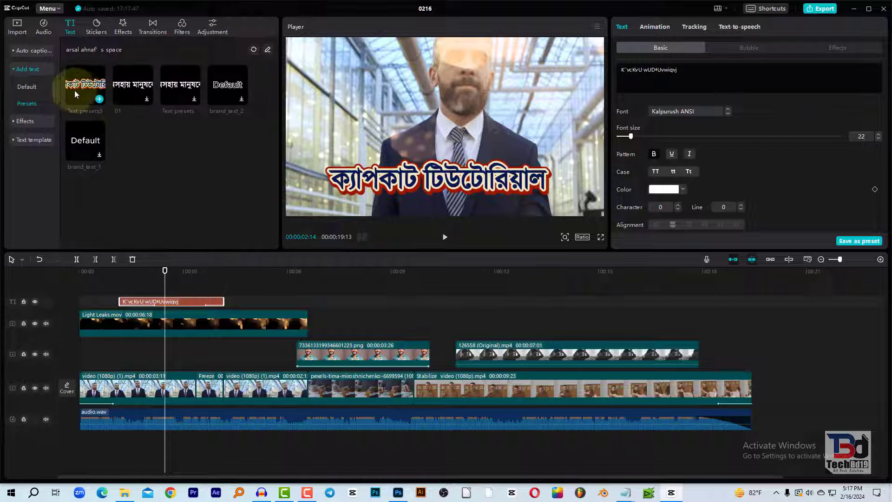
drag(81, 96, 332, 307)
mouse_move(335, 270)
mouse_down()
mouse_move(349, 279)
mouse_move(396, 274)
mouse_up()
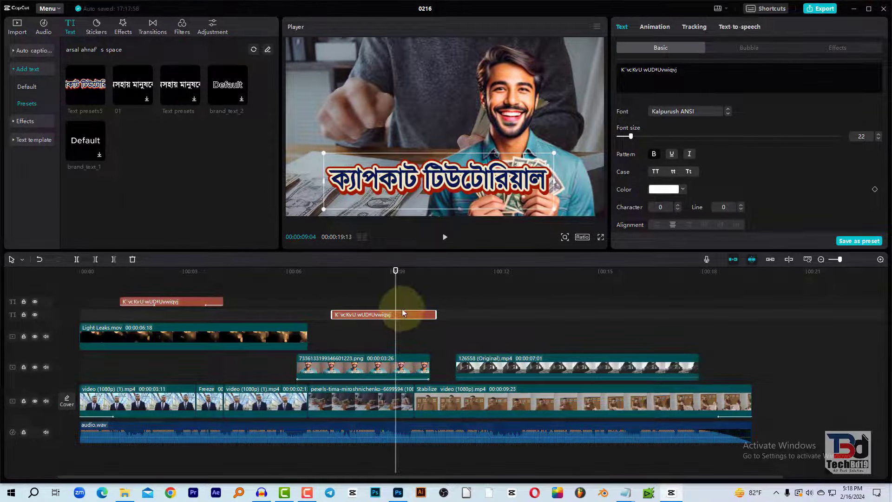
key(Delete)
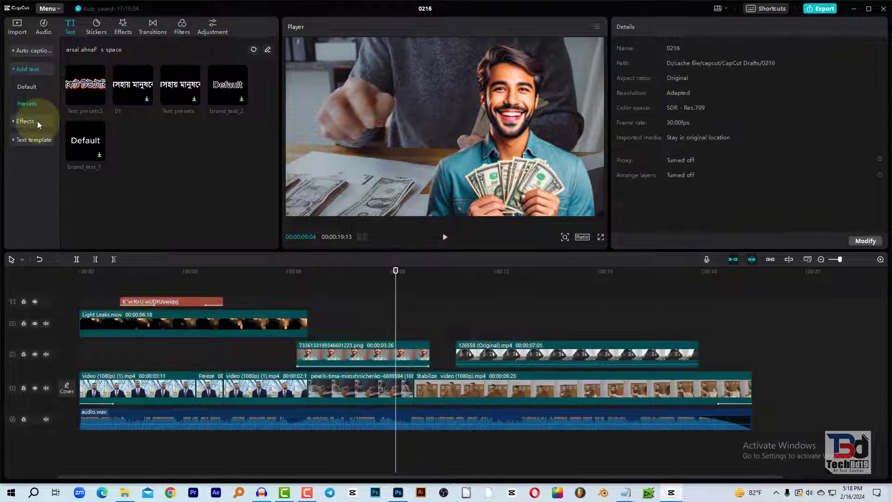
- Preview the Multicolor gradient ART text style and add it to the timeline
click(18, 123)
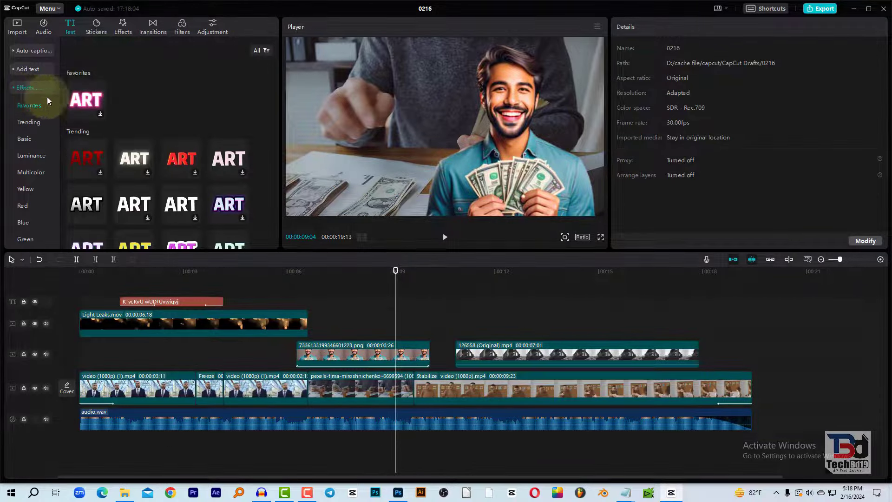
scroll(89, 136, down, 3)
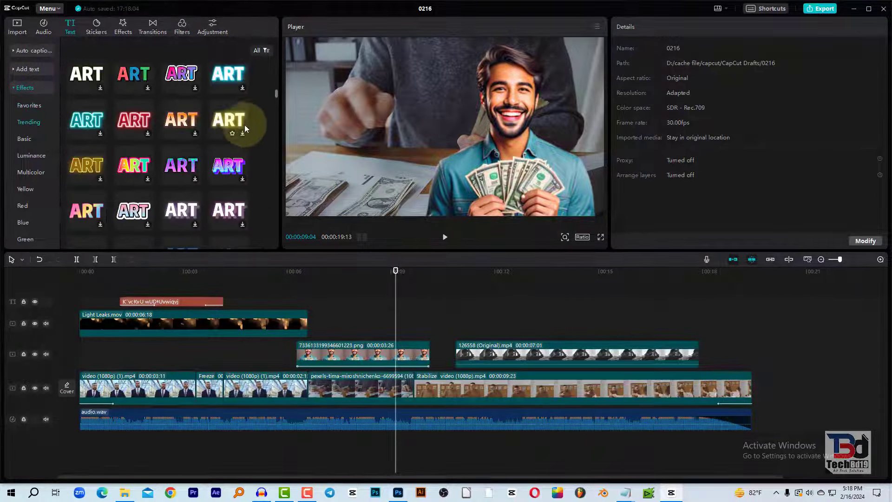
drag(275, 99, 270, 162)
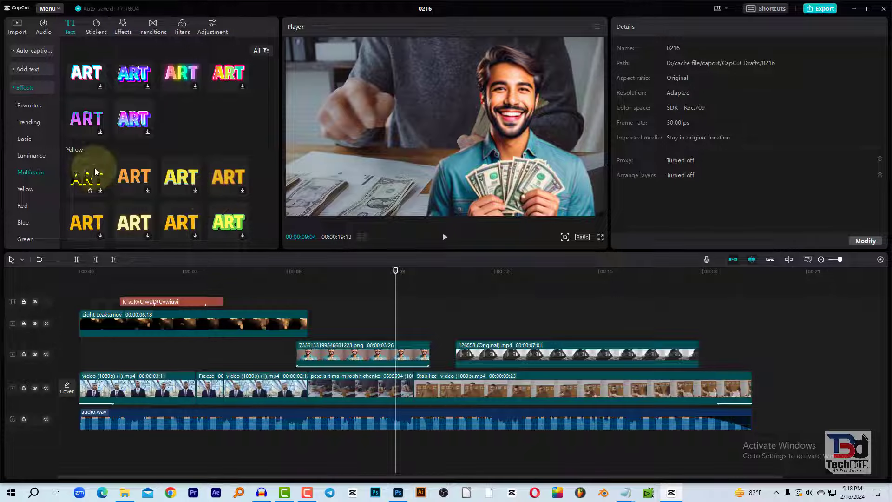
click(93, 129)
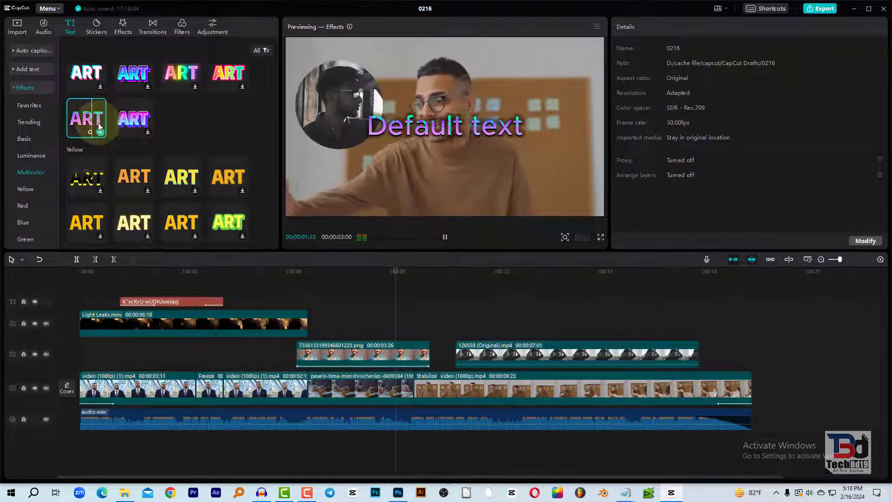
click(445, 237)
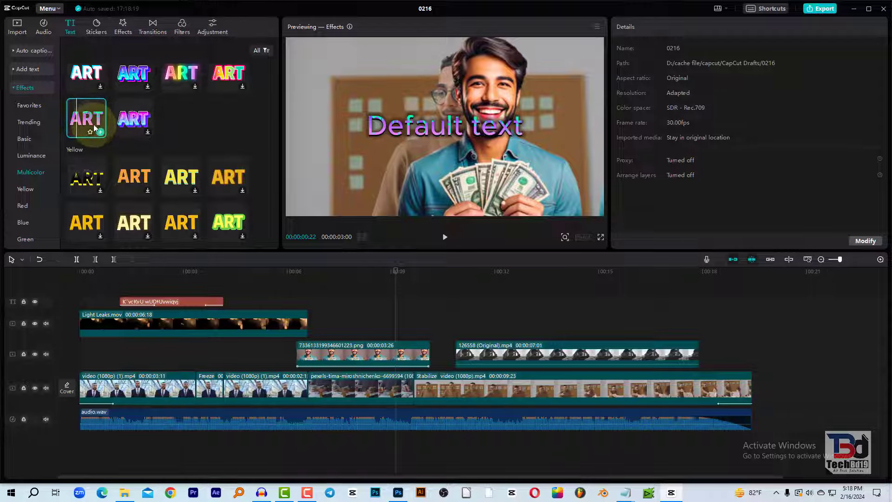
drag(86, 119, 366, 322)
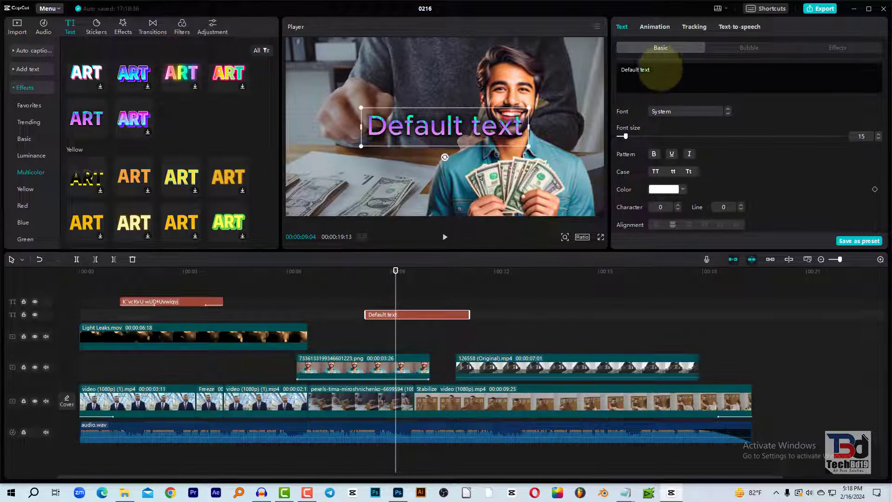
- Replace 'Default text' with TECH BD19, then move it lower left and shrink it slightly
triple_click(660, 70)
text(T)
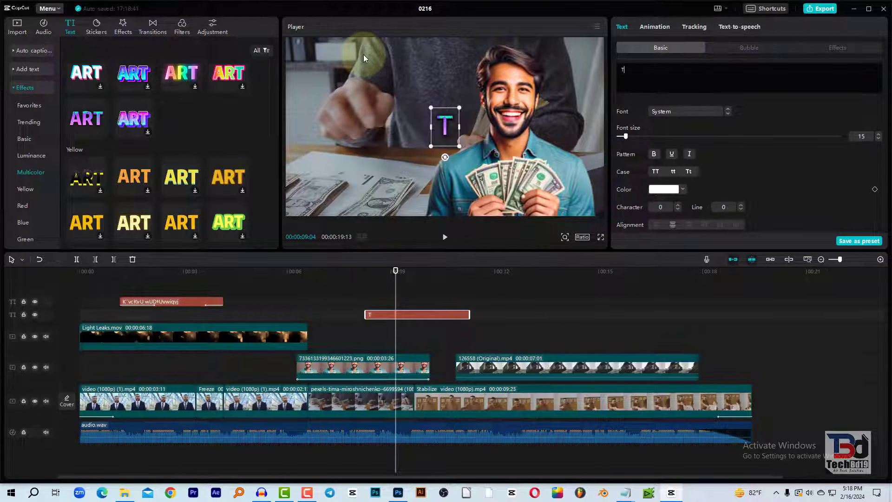
text(ECH BD19)
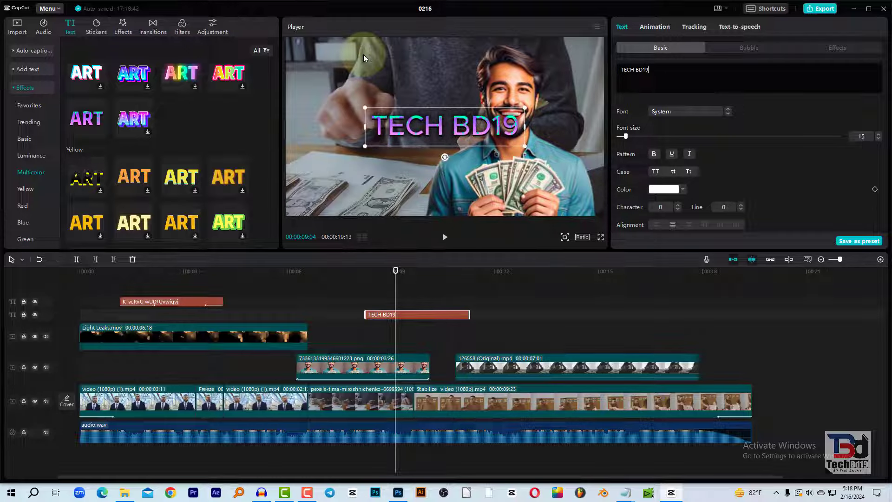
drag(481, 128, 413, 188)
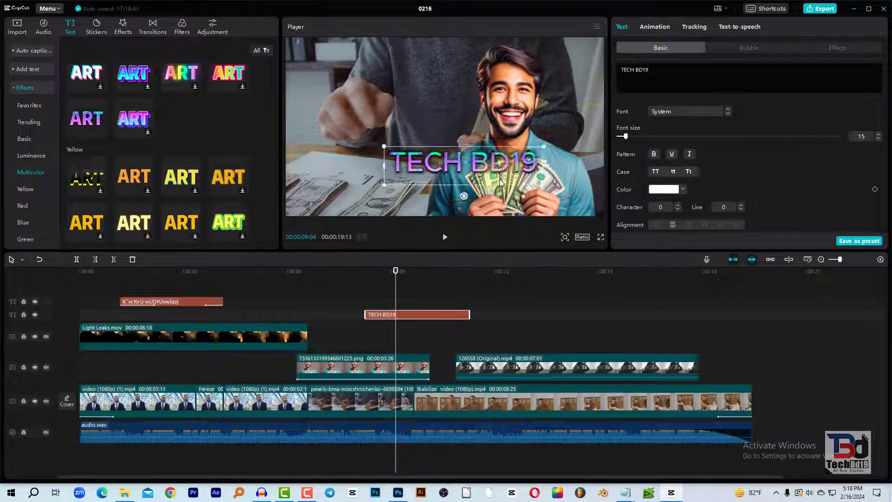
drag(457, 206, 439, 201)
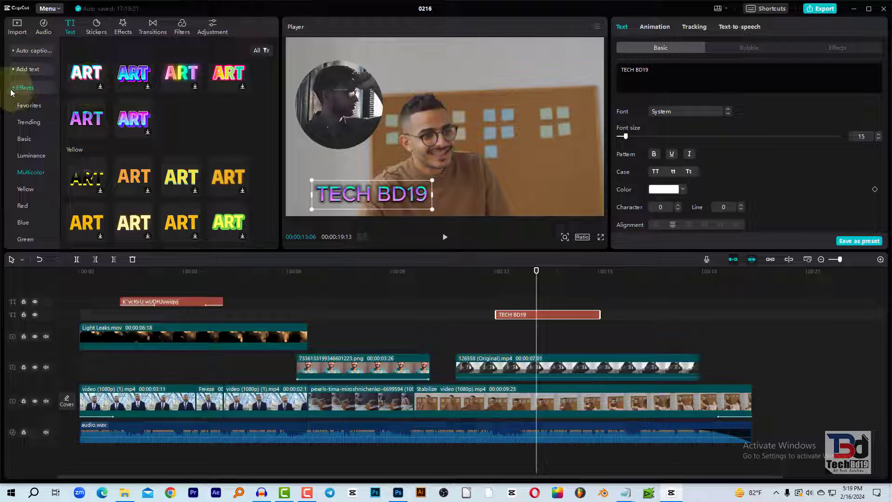
- Scroll through the Social media and Title text templates
click(11, 90)
click(19, 107)
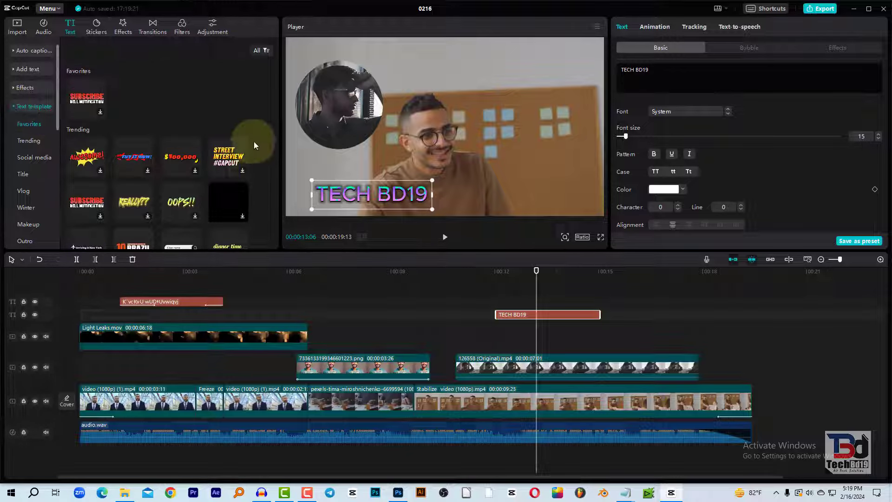
scroll(225, 158, down, 3)
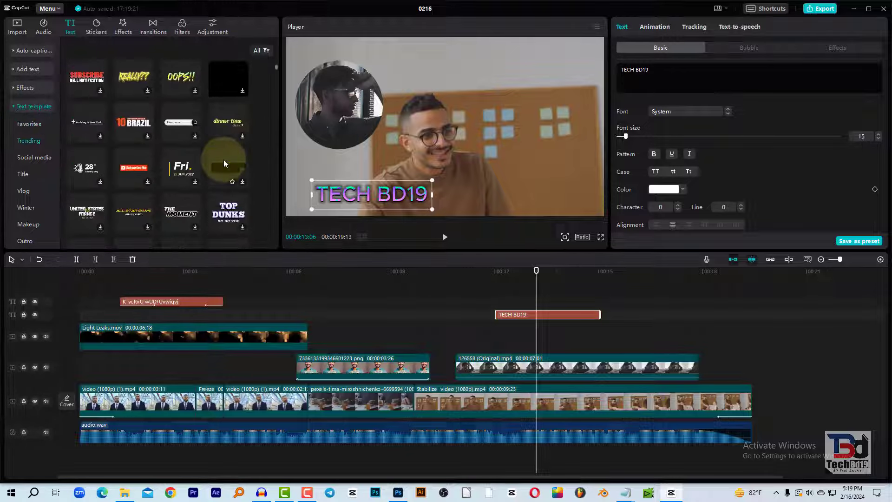
scroll(225, 158, down, 3)
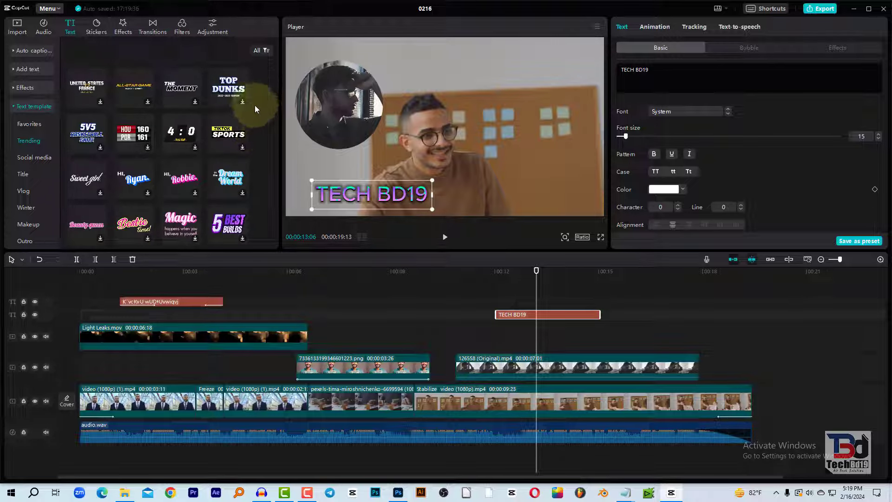
scroll(255, 113, down, 3)
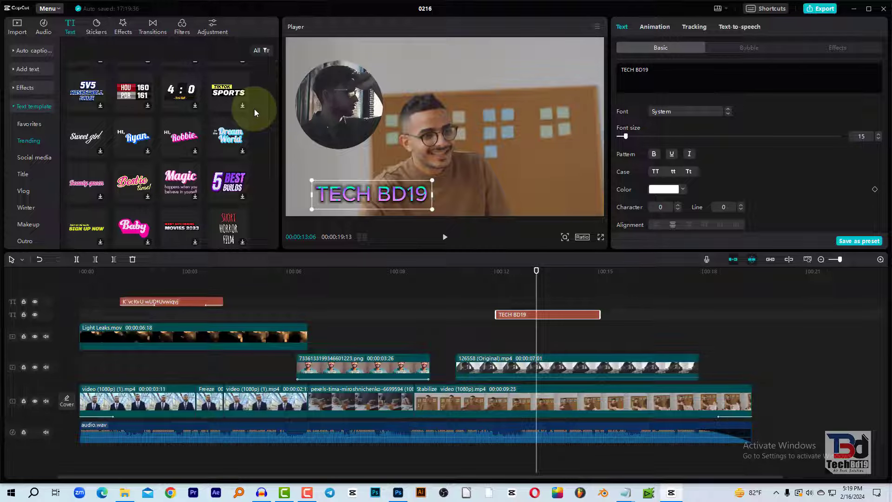
scroll(255, 110, down, 4)
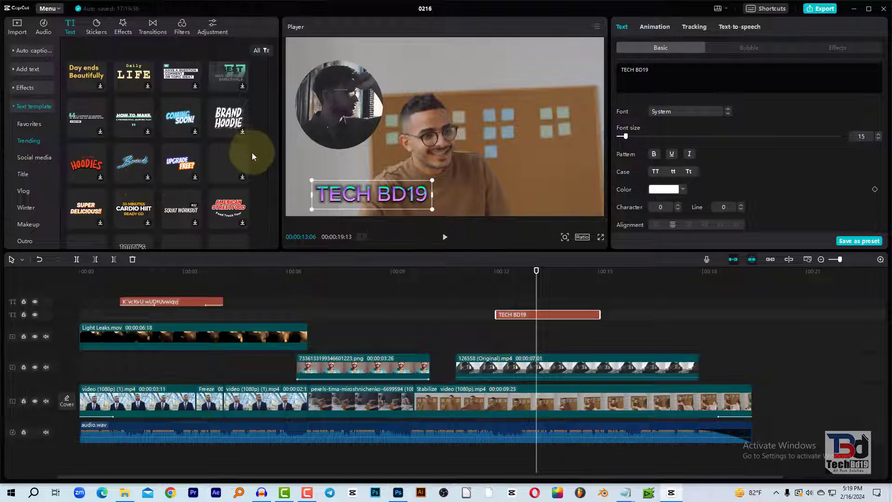
scroll(252, 153, down, 2)
scroll(251, 153, down, 3)
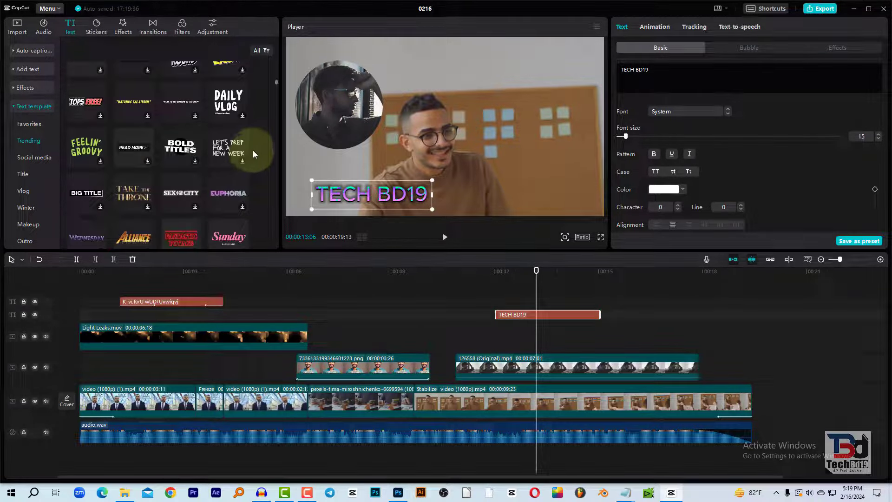
scroll(260, 125, down, 2)
scroll(259, 126, down, 2)
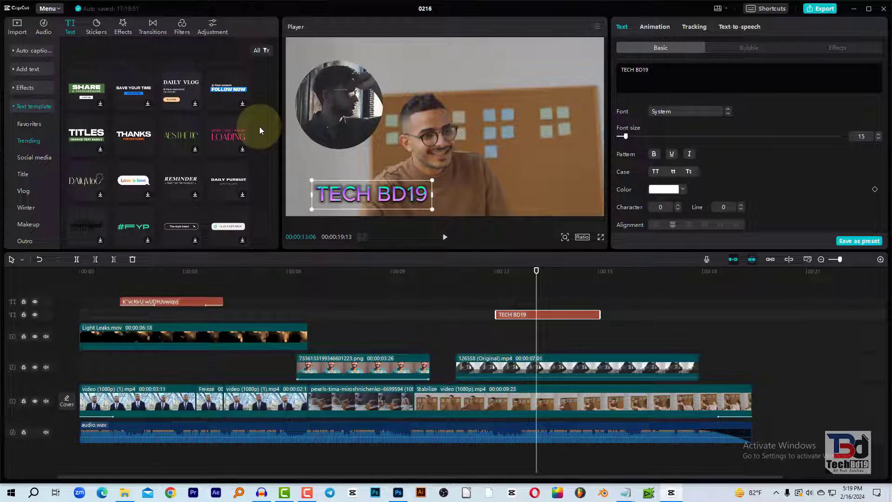
scroll(259, 127, up, 1)
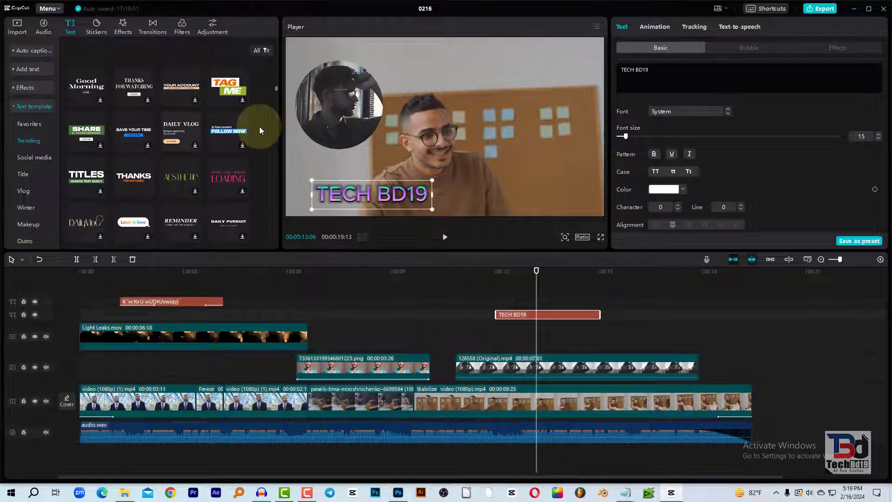
- Add the SHARE template near 00:07, shrink it to 45% and move it lower left
click(94, 135)
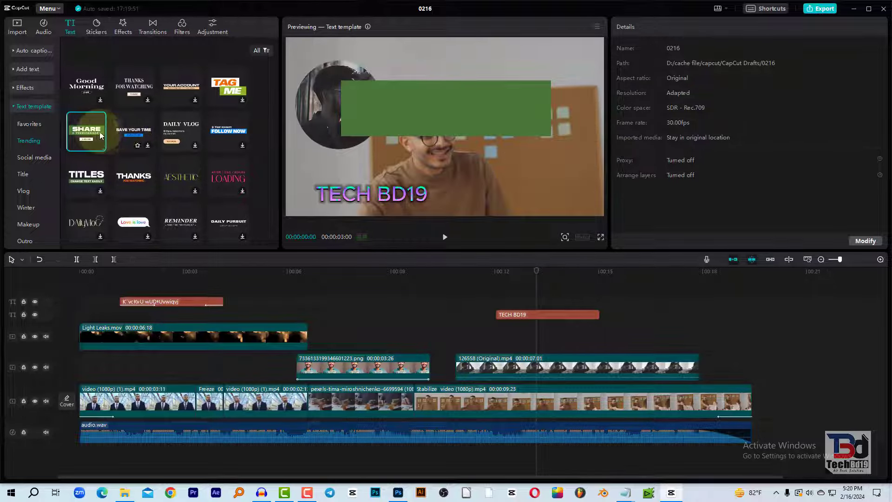
click(809, 493)
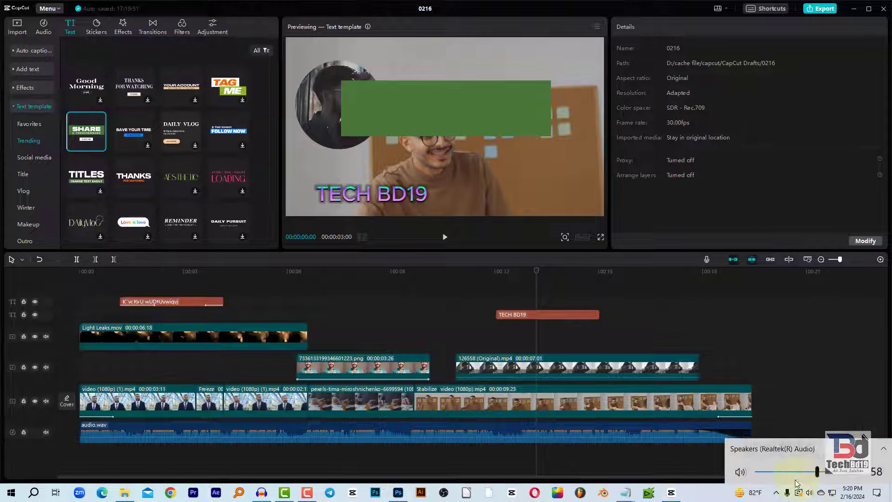
click(85, 133)
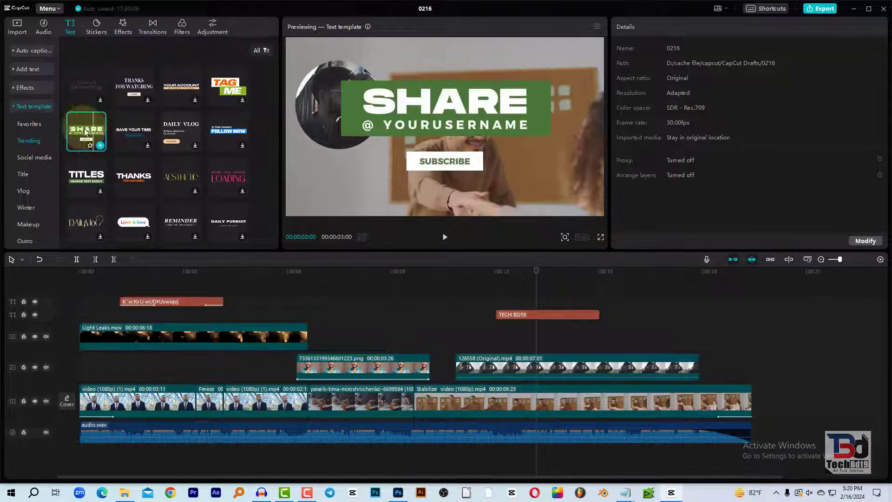
drag(85, 132, 334, 322)
click(346, 272)
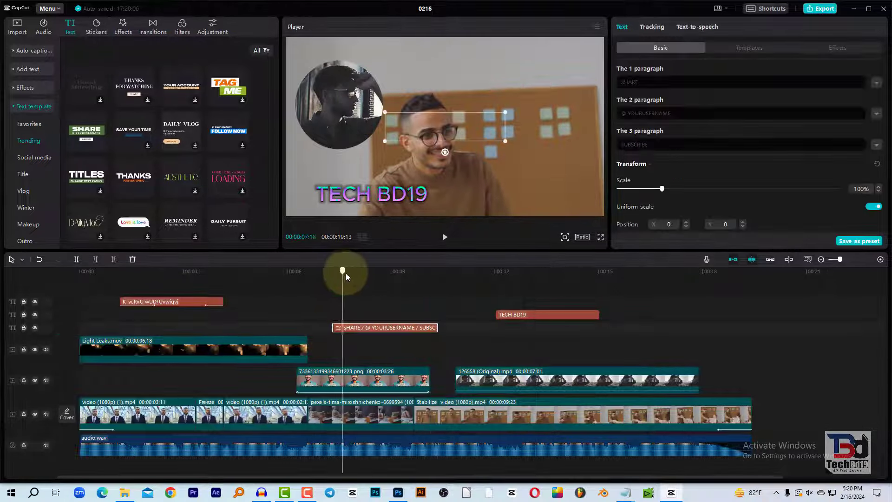
drag(346, 272, 362, 283)
drag(560, 69, 496, 100)
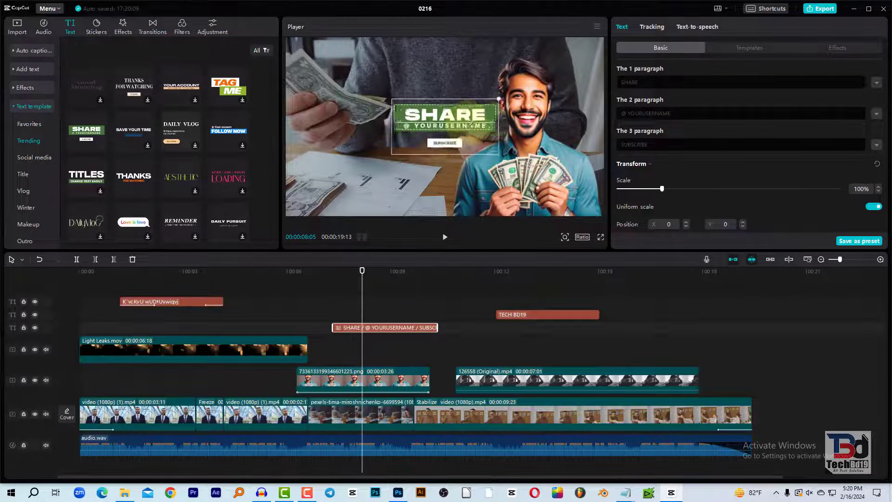
drag(436, 131, 357, 194)
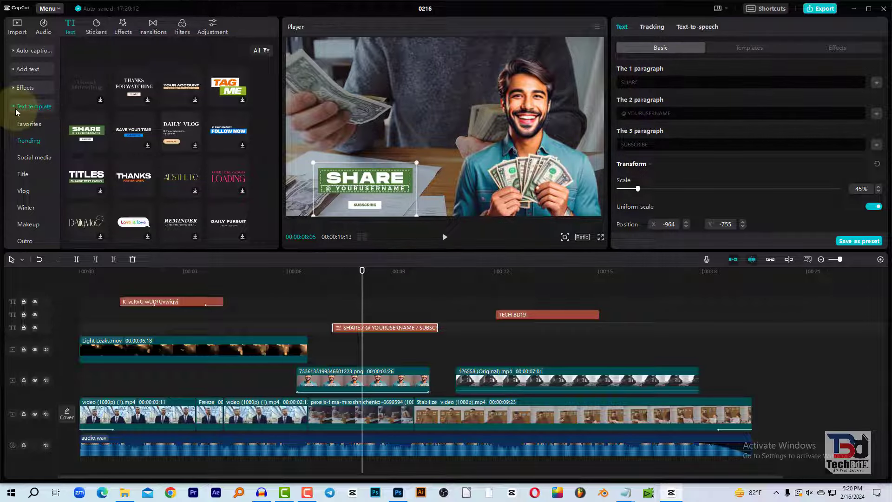
- Scroll further down through the text template library
scroll(176, 116, down, 5)
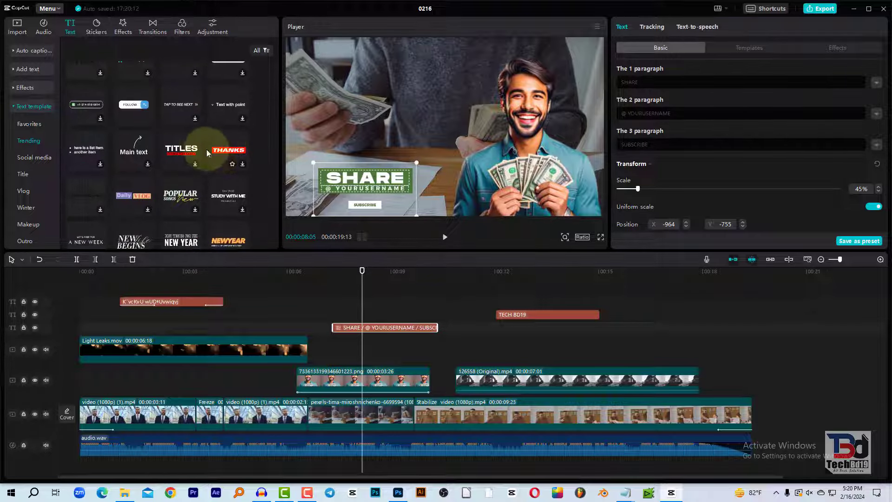
scroll(210, 173, down, 3)
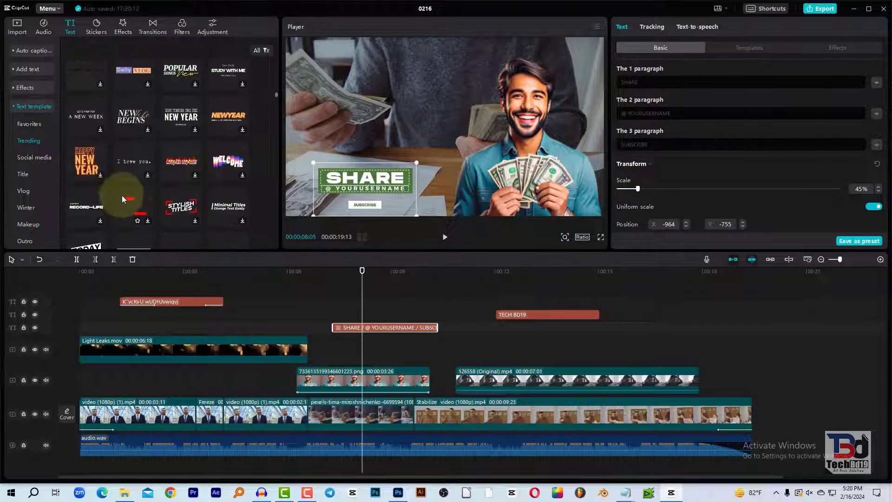
scroll(129, 193, down, 2)
scroll(129, 191, down, 2)
scroll(135, 192, down, 2)
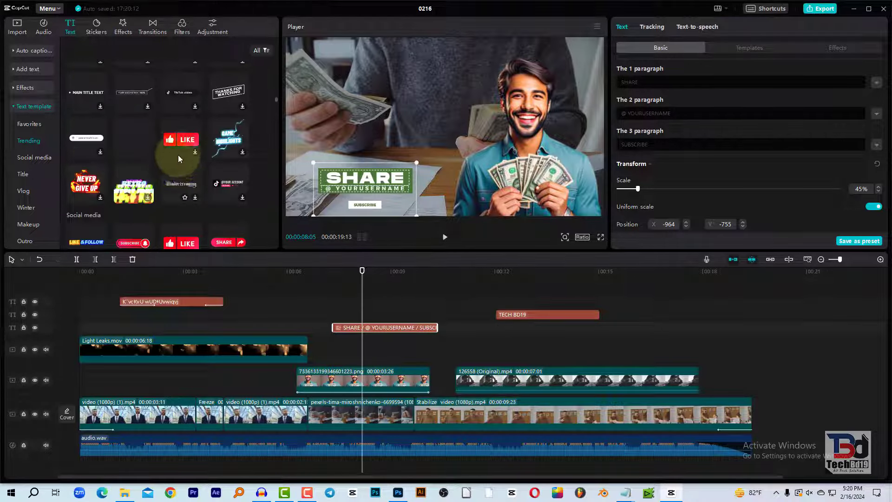
scroll(232, 185, down, 5)
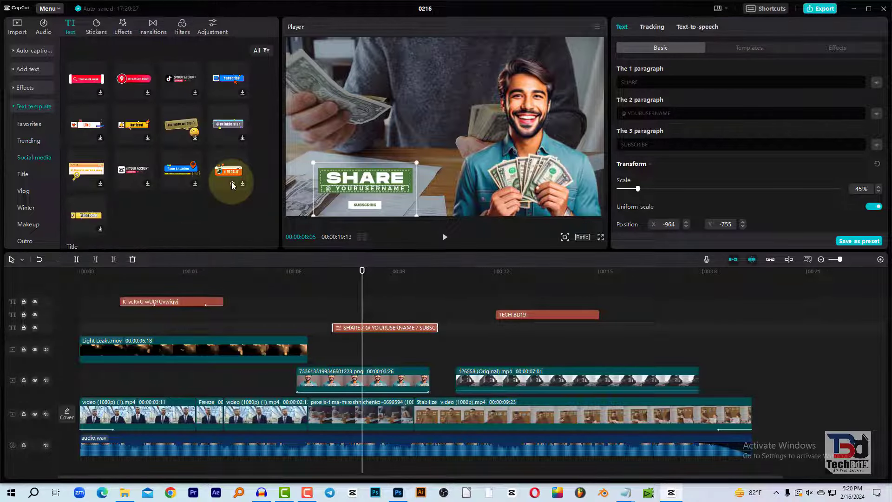
scroll(232, 185, down, 3)
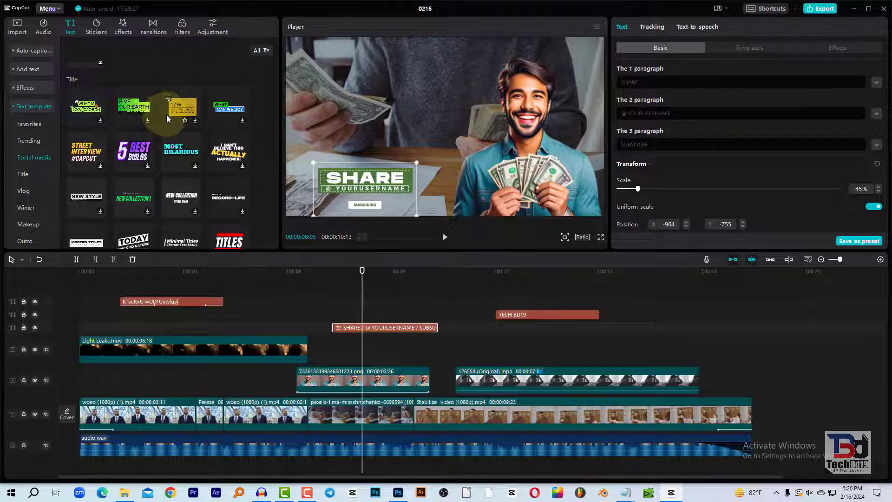
scroll(166, 115, down, 3)
- Browse the Favorites, Emoji and Trending stickers and preview the red HERE arrow sticker
click(23, 88)
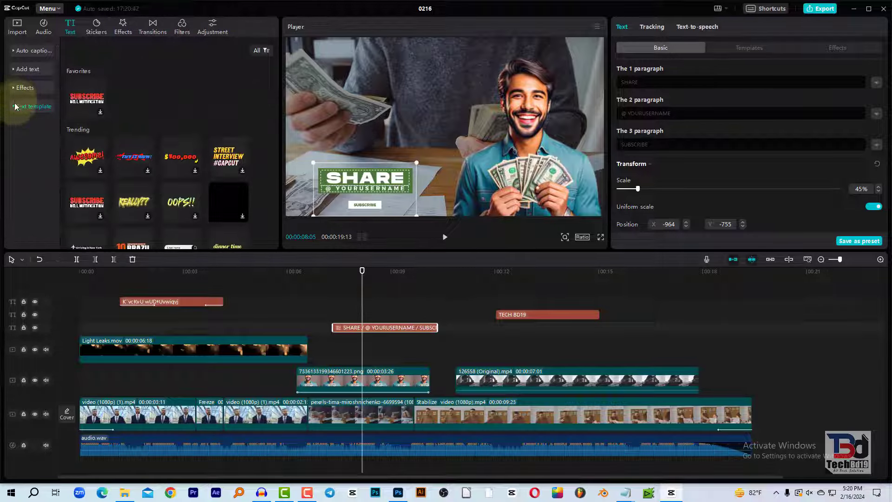
click(97, 25)
click(23, 69)
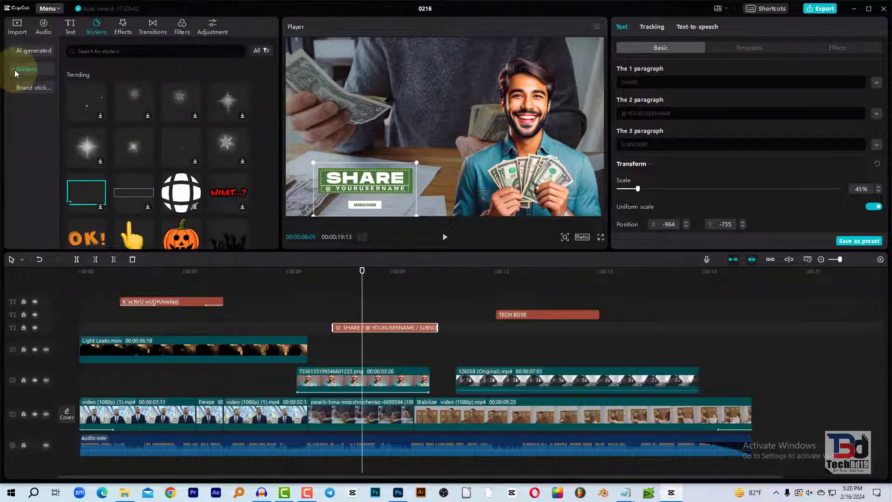
click(30, 89)
click(37, 107)
click(28, 120)
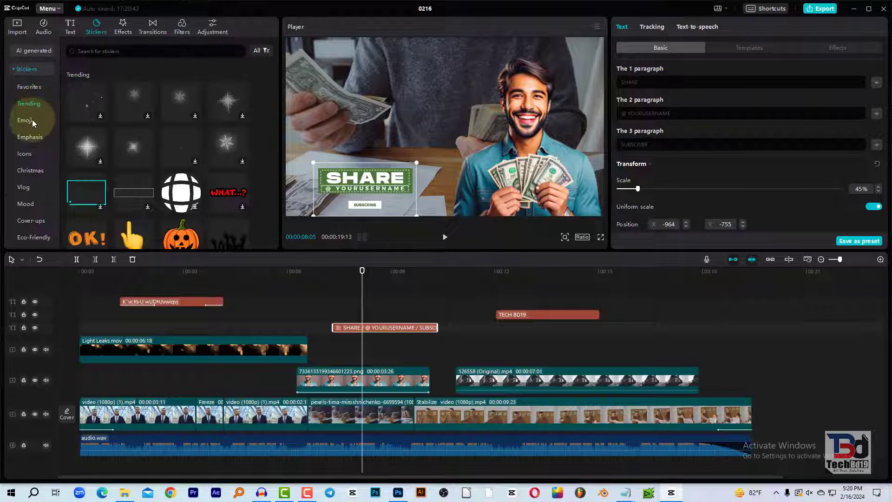
scroll(207, 116, down, 2)
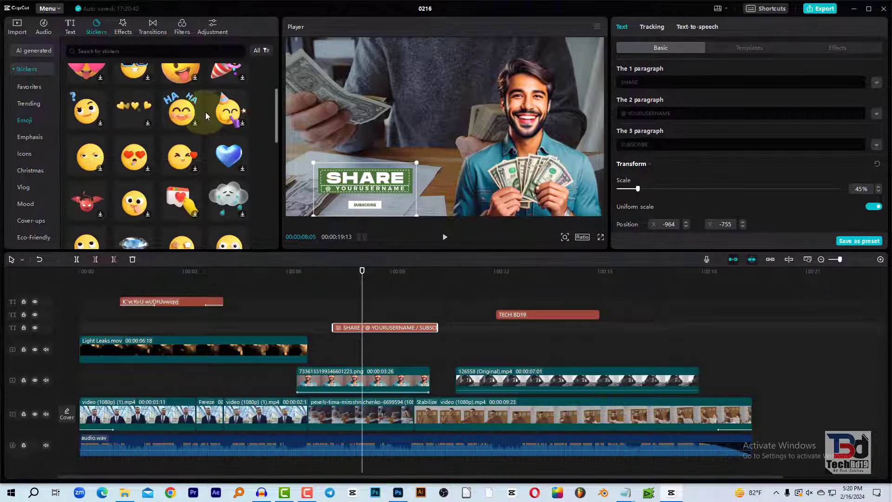
click(29, 103)
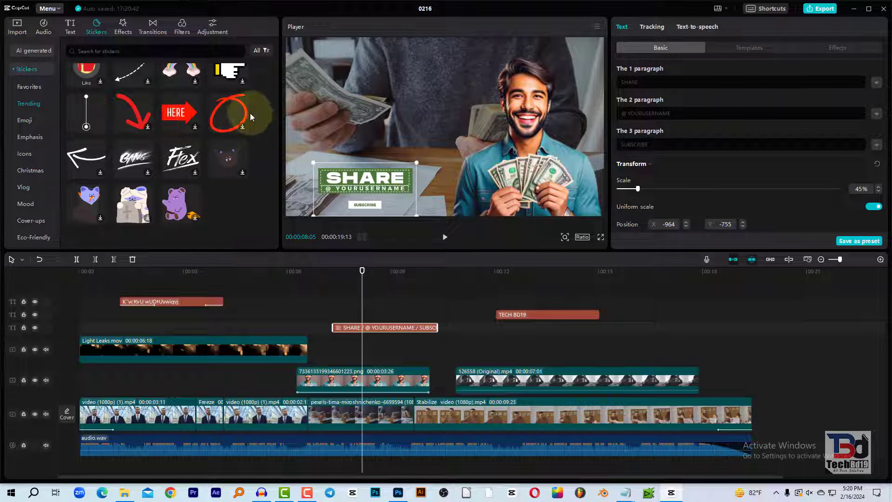
click(189, 115)
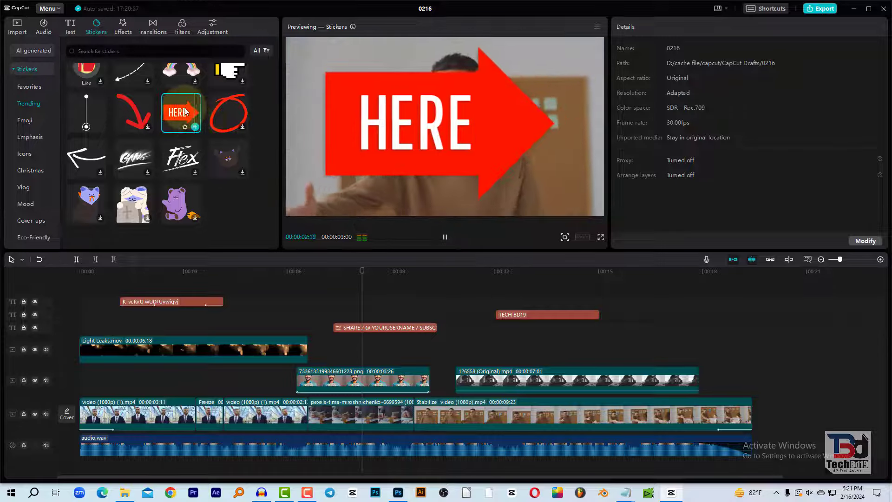
- Add the HERE sticker on its own track, starting with the SHARE title clip
mouse_move(200, 117)
mouse_down()
mouse_move(333, 295)
mouse_move(297, 313)
mouse_up()
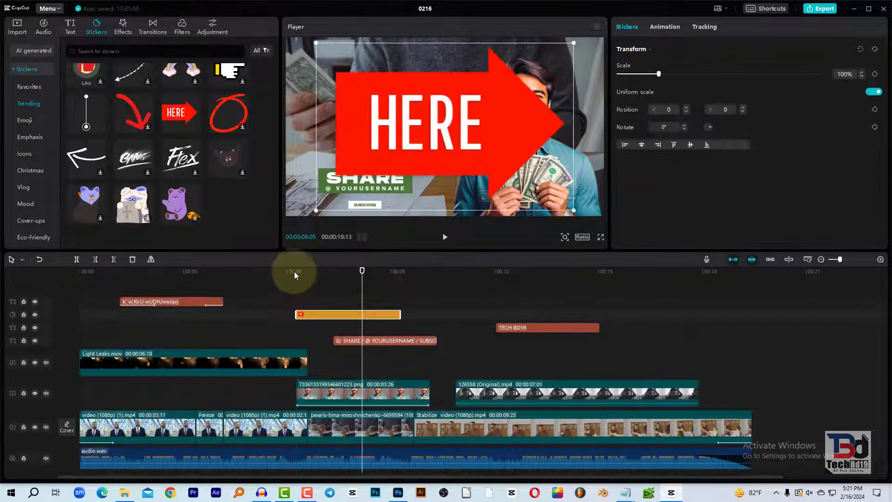
drag(295, 271, 308, 279)
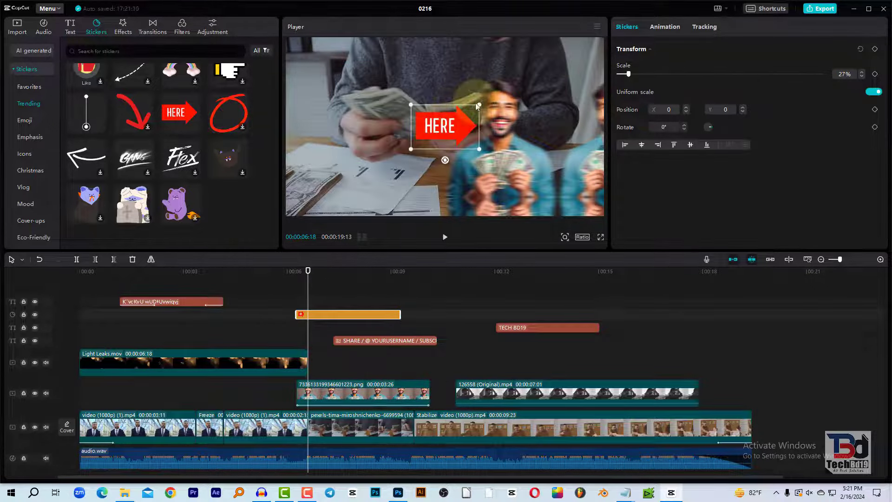
click(332, 313)
drag(361, 320, 374, 323)
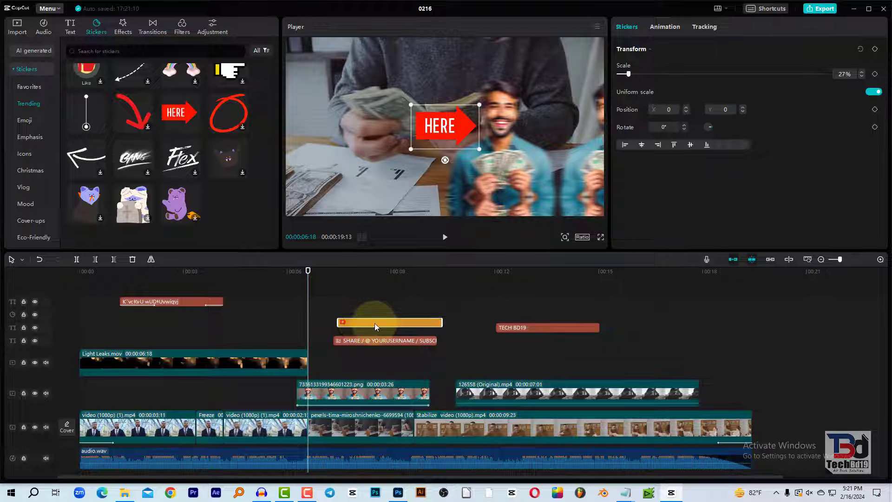
click(361, 274)
- Scale the HERE sticker to 22%, rotate it to 35° and set it beside SHARE
click(383, 315)
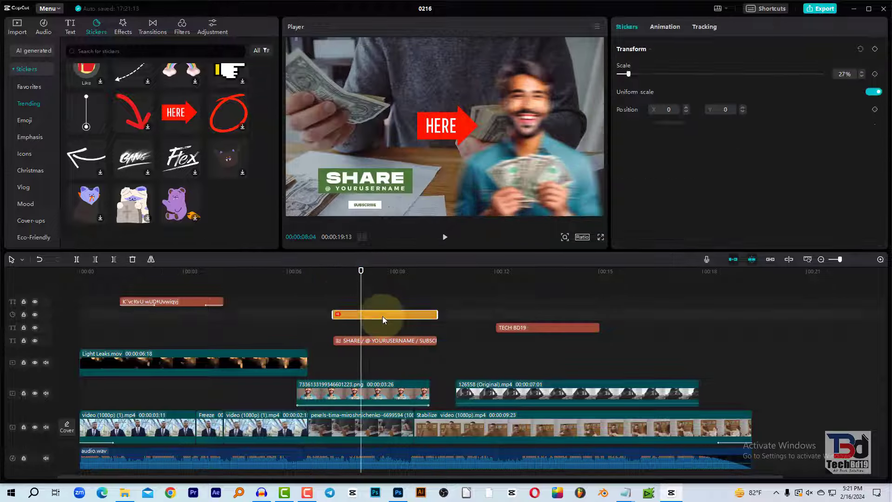
drag(445, 160, 438, 106)
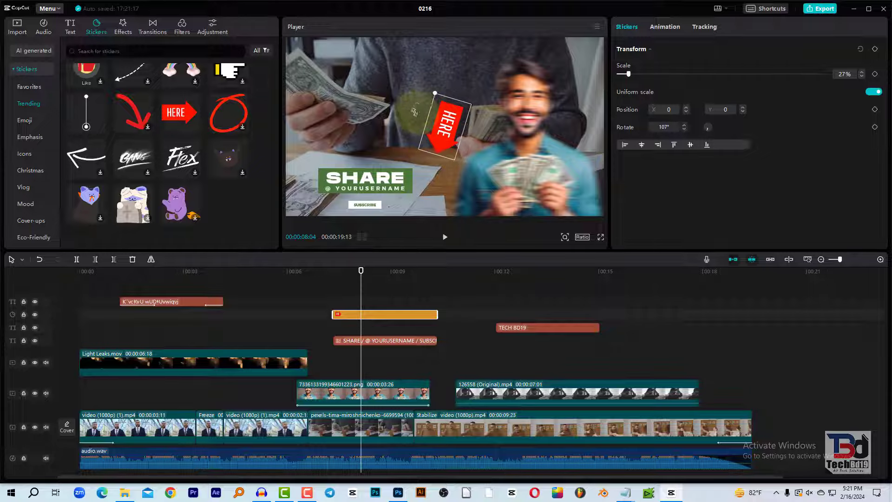
drag(433, 87, 428, 151)
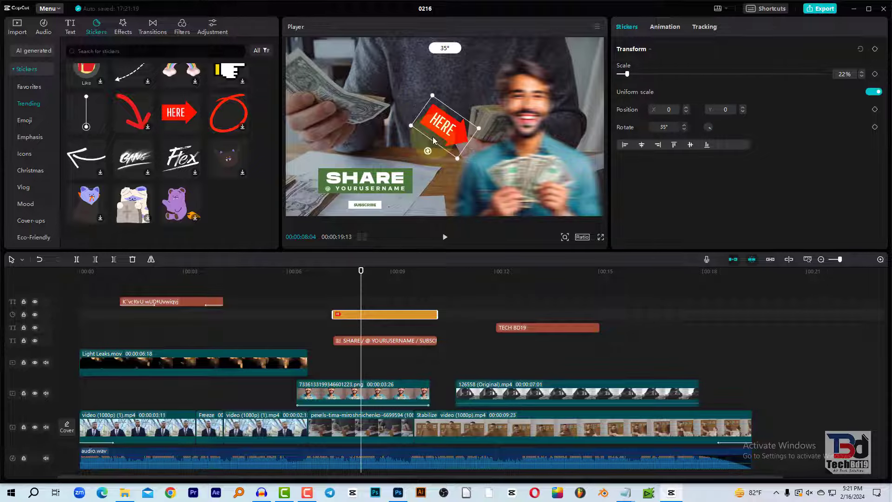
drag(462, 127, 350, 144)
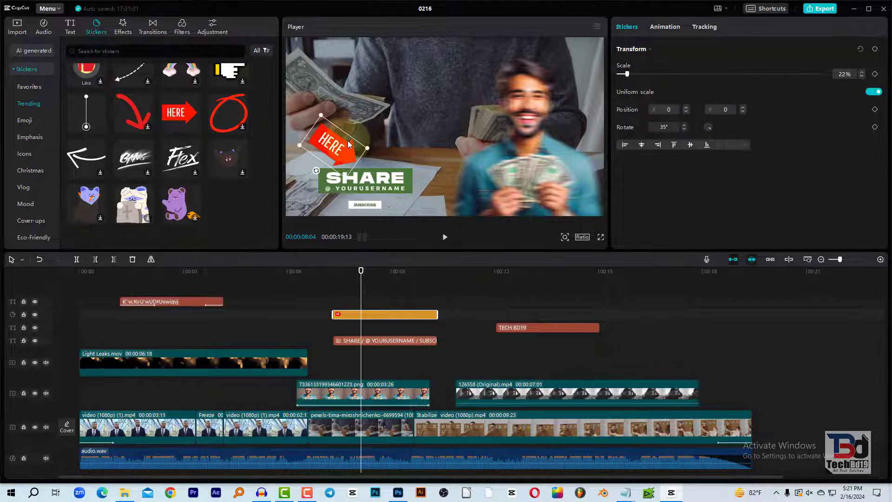
drag(344, 278, 334, 273)
- Play back the sticker section, then scroll through the Emoji stickers
click(444, 237)
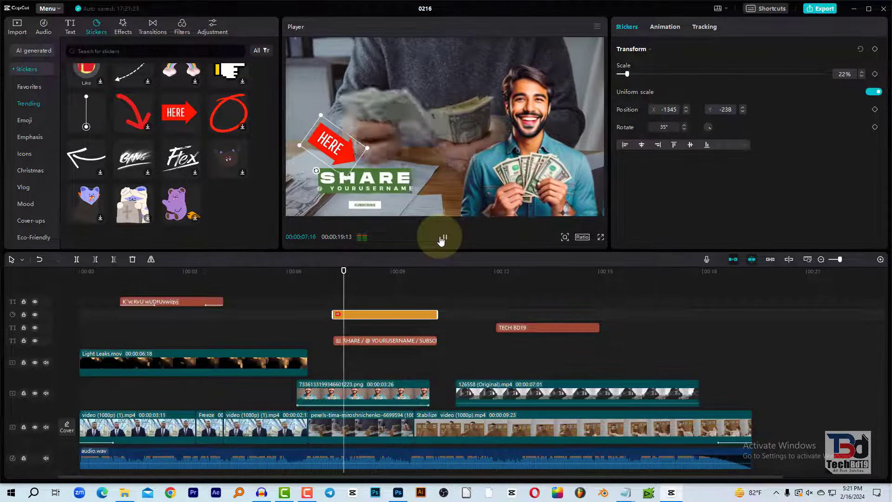
click(441, 238)
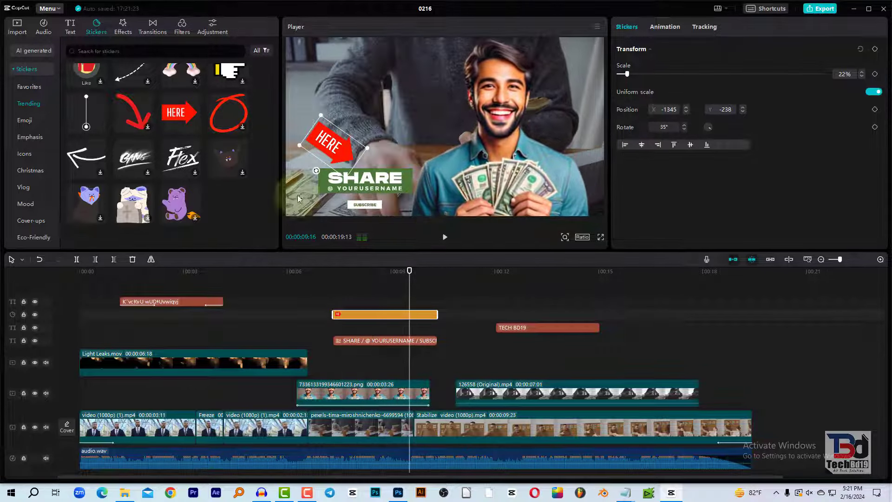
scroll(139, 158, down, 5)
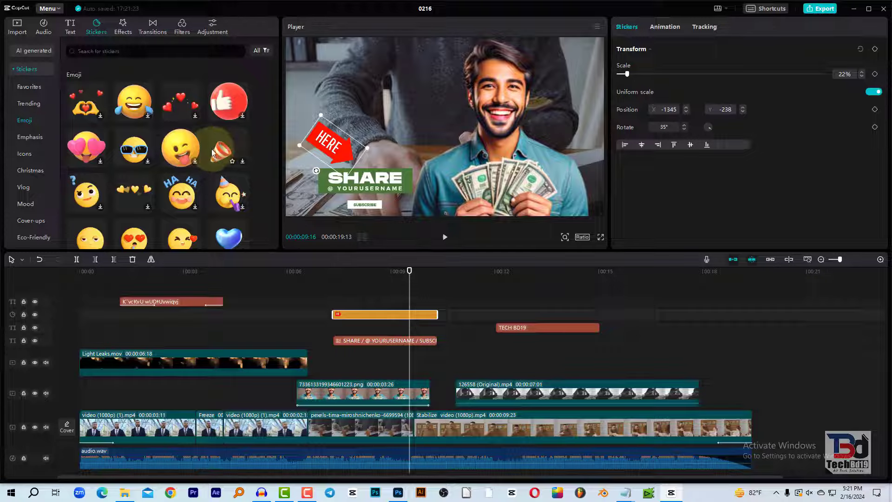
scroll(131, 142, up, 3)
scroll(227, 167, down, 3)
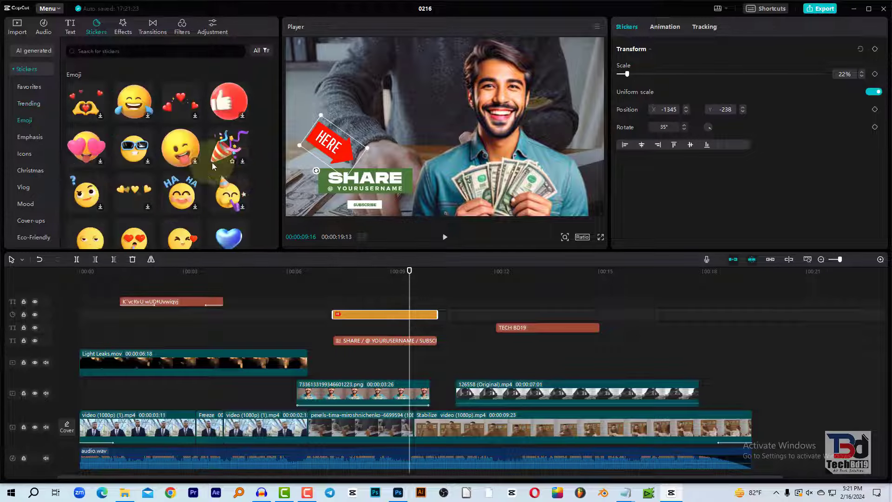
scroll(108, 132, down, 2)
scroll(109, 133, down, 2)
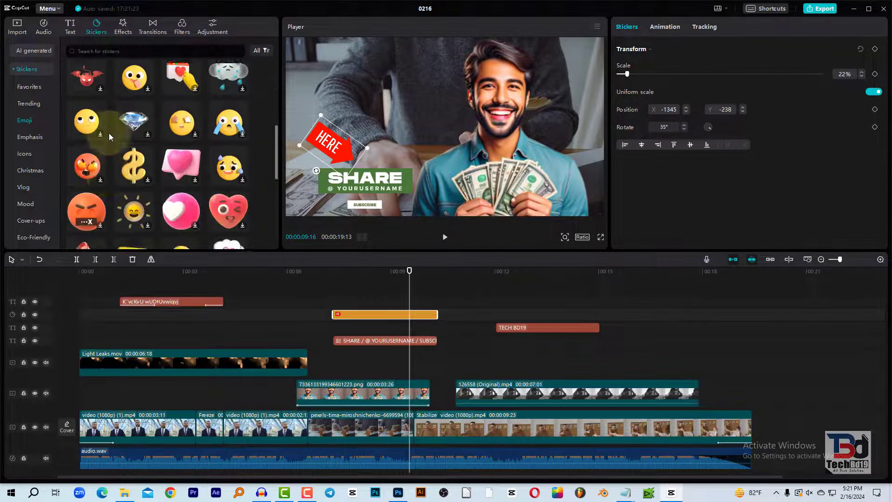
scroll(109, 133, down, 2)
- Preview the yellow circle and red curved arrow stickers in the Emphasis collection
click(31, 136)
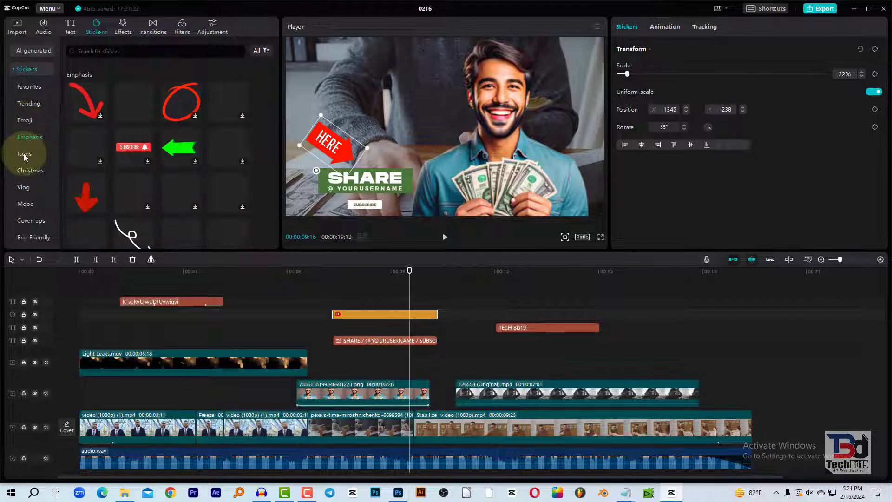
scroll(227, 116, down, 2)
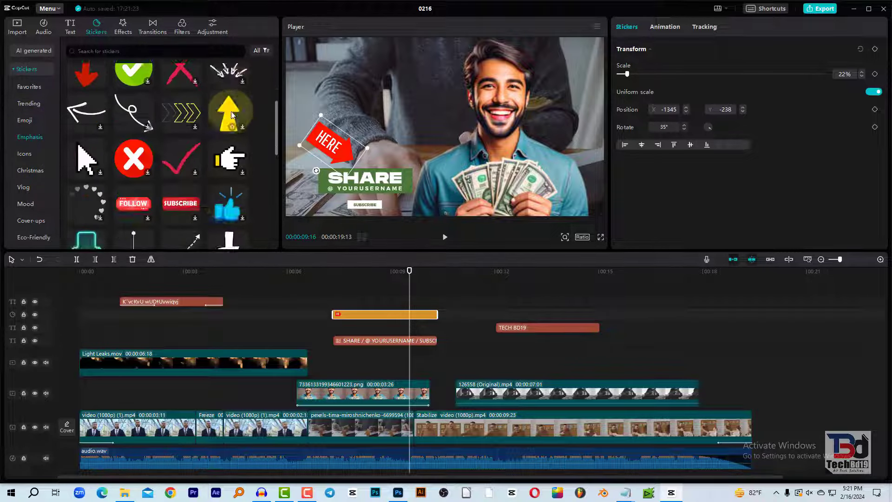
scroll(220, 118, down, 2)
scroll(215, 121, down, 2)
scroll(215, 121, down, 2)
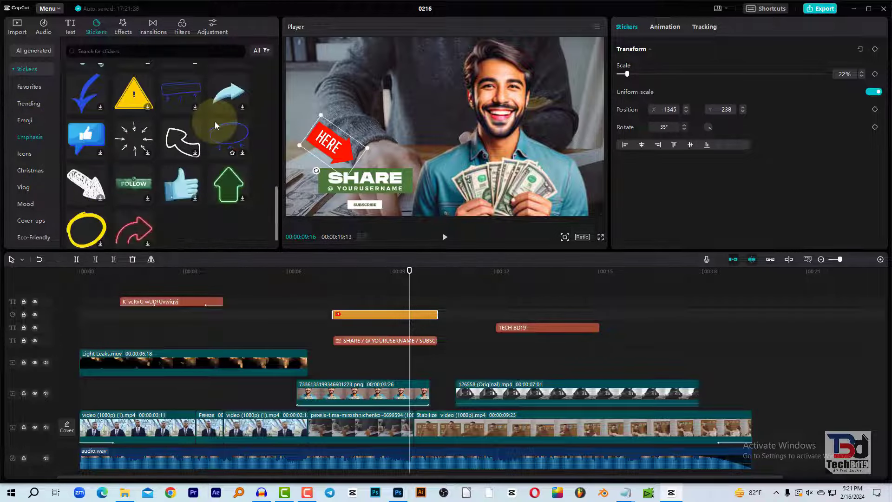
click(86, 228)
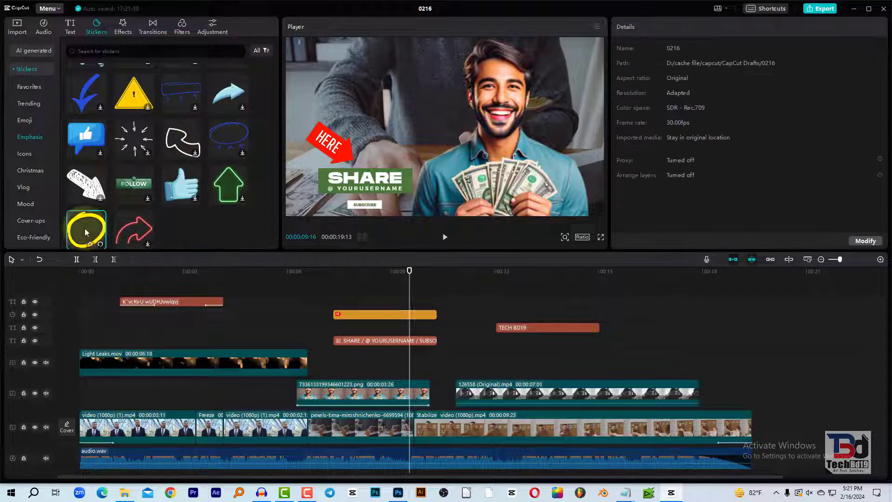
click(133, 229)
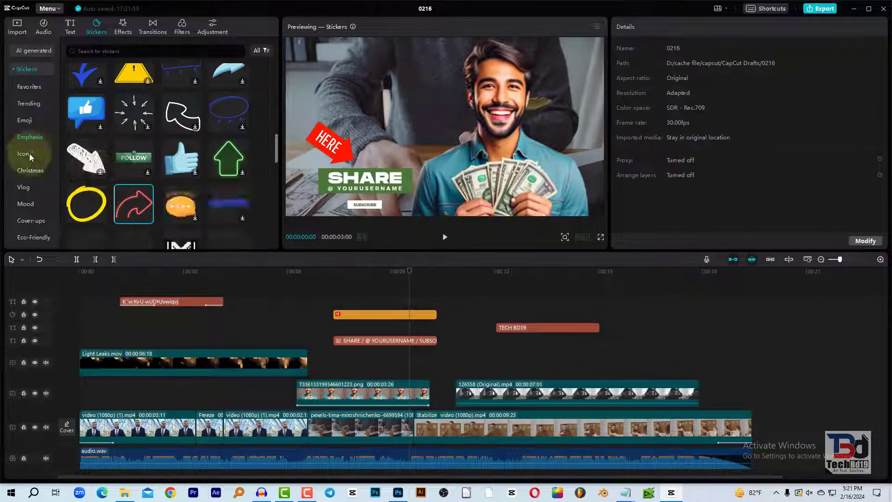
- Show and scroll through the Music sticker collection
scroll(28, 156, down, 5)
click(25, 154)
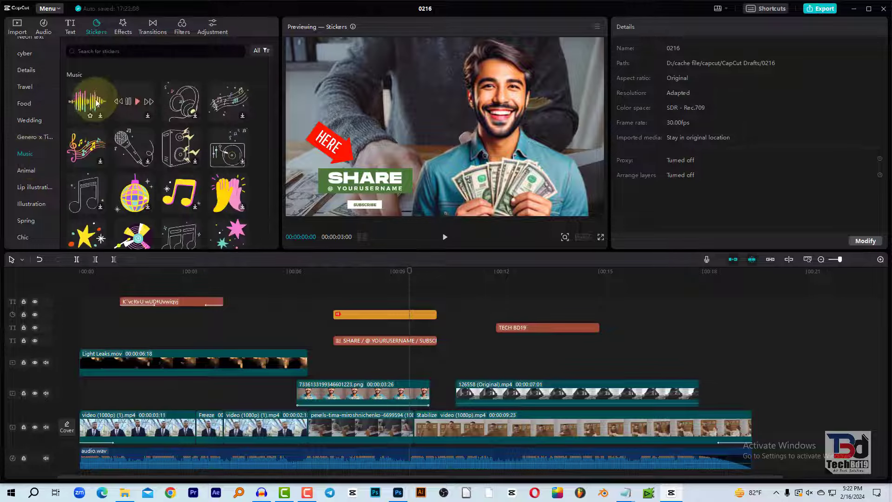
drag(57, 163, 57, 101)
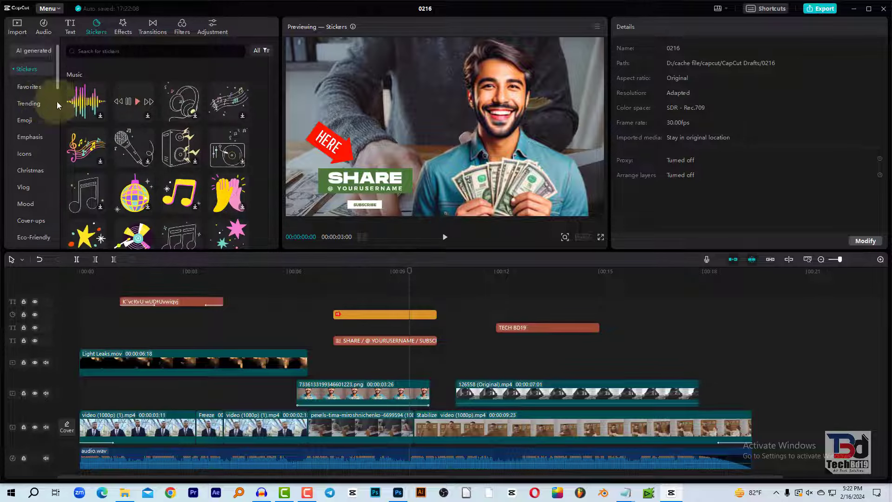
- Preview the Trending Spooky Camera video effect over the Bengali title at 2 seconds
click(124, 27)
scroll(170, 121, down, 10)
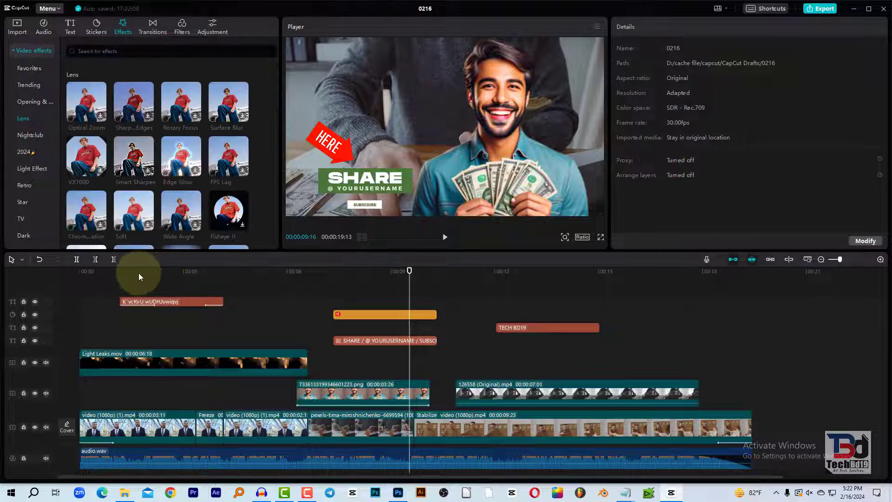
click(104, 274)
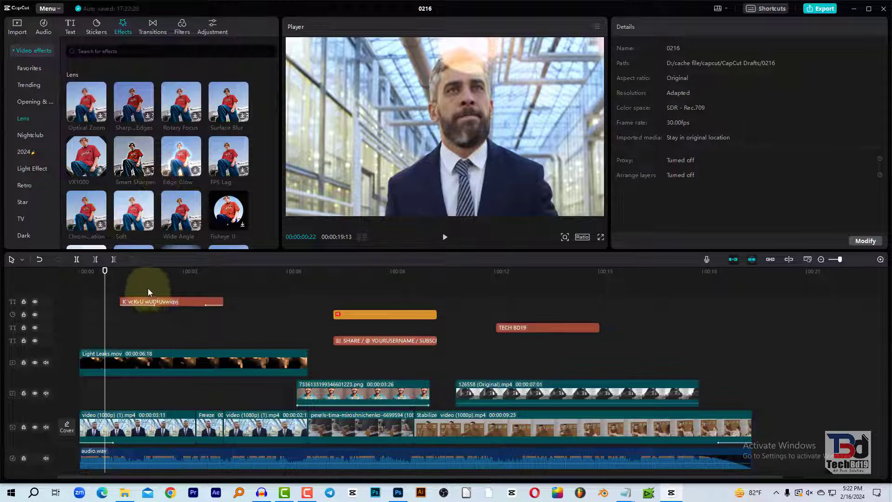
drag(117, 271, 152, 271)
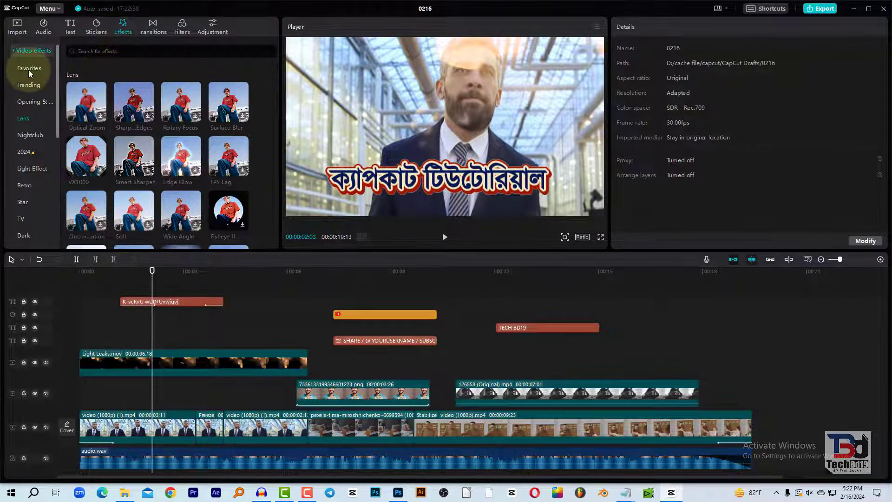
scroll(76, 110, down, 3)
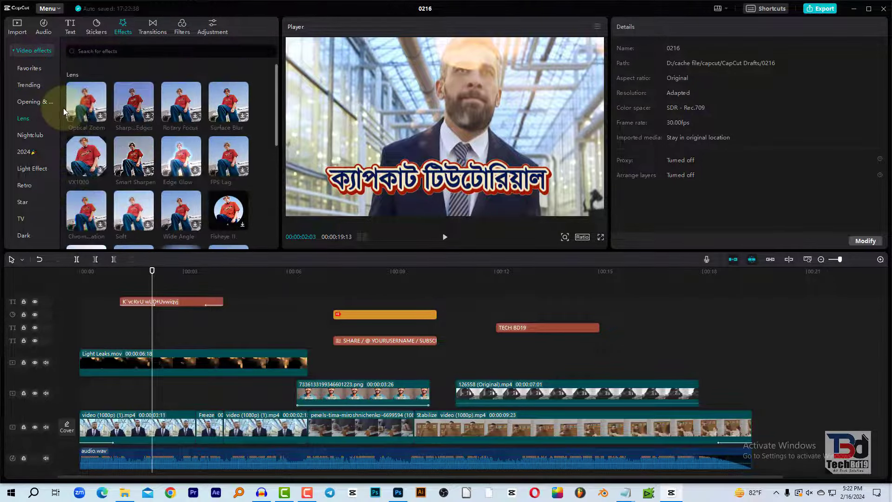
click(29, 85)
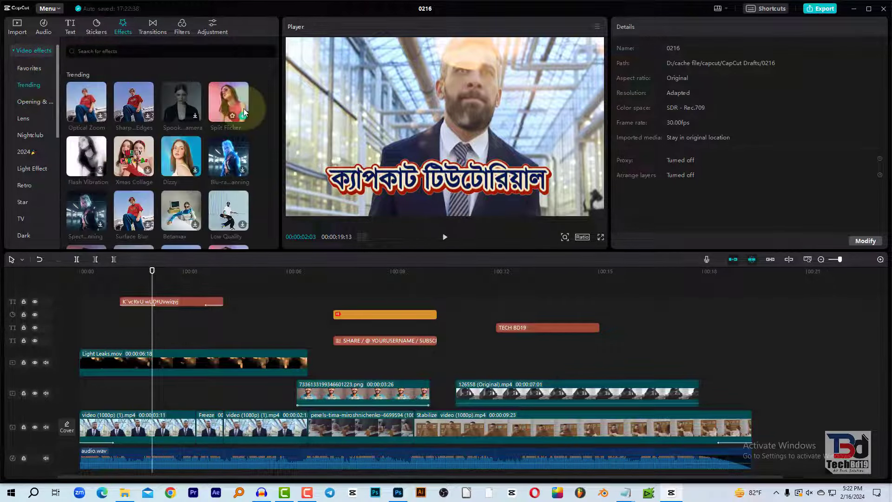
click(181, 101)
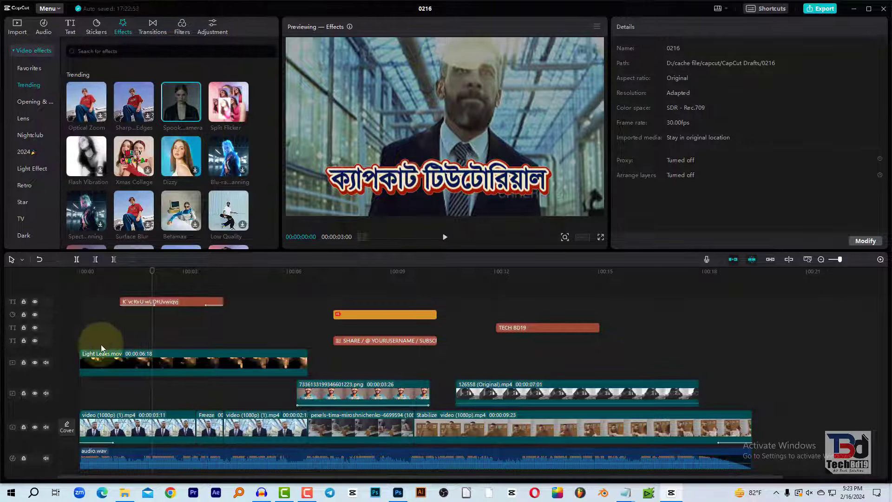
- Add Spooky Camera at 00:00 and scrub through its first seconds to check it
drag(192, 106, 80, 344)
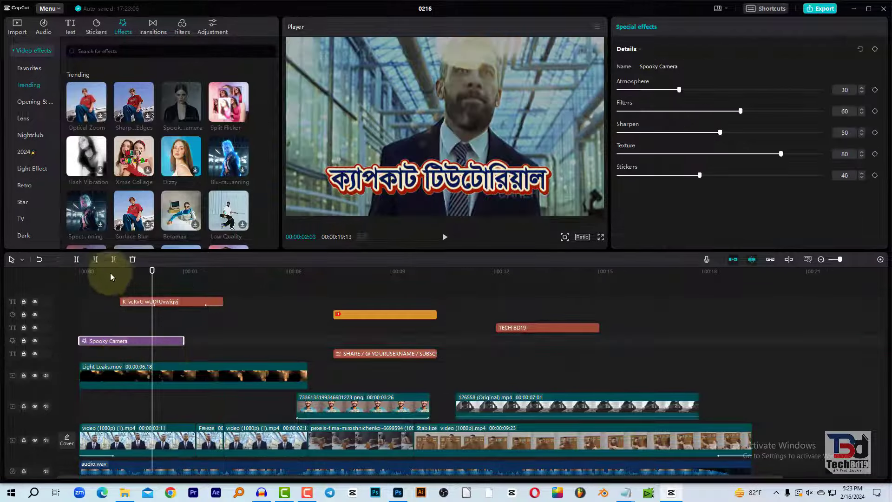
drag(90, 276, 153, 294)
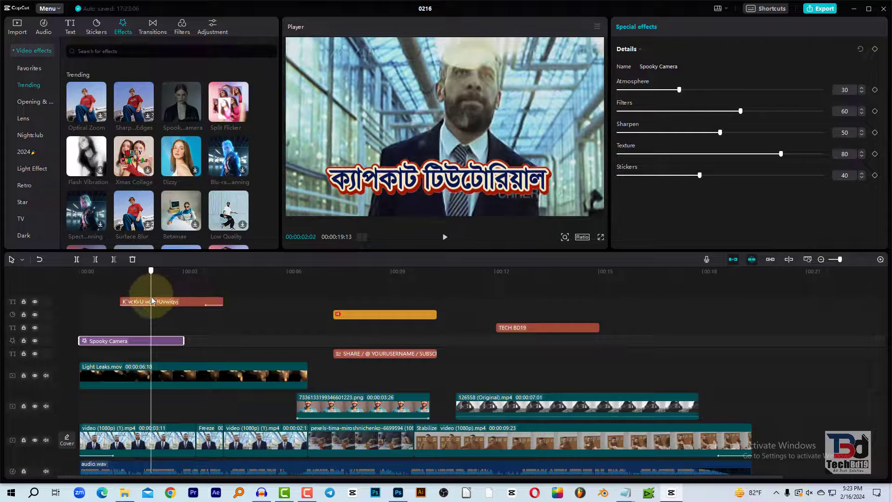
mouse_move(154, 294)
mouse_down()
mouse_move(82, 300)
mouse_move(181, 303)
mouse_up()
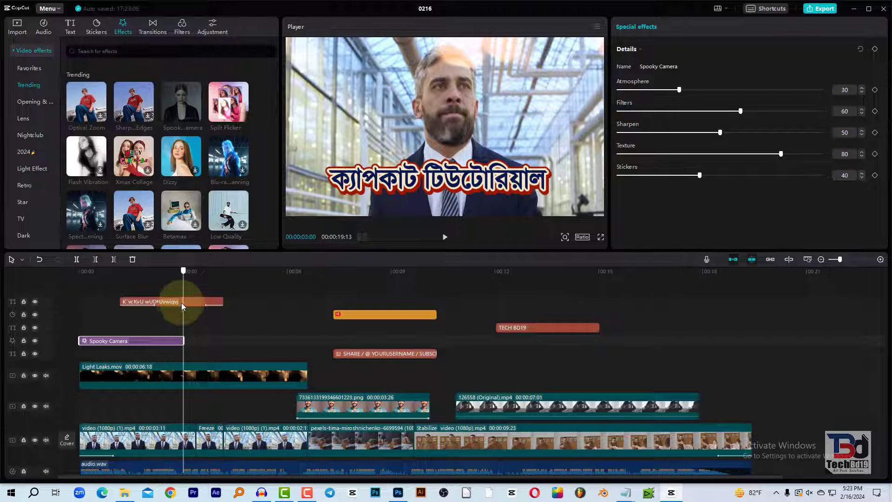
mouse_move(182, 302)
mouse_down()
mouse_move(189, 292)
mouse_move(160, 278)
mouse_up()
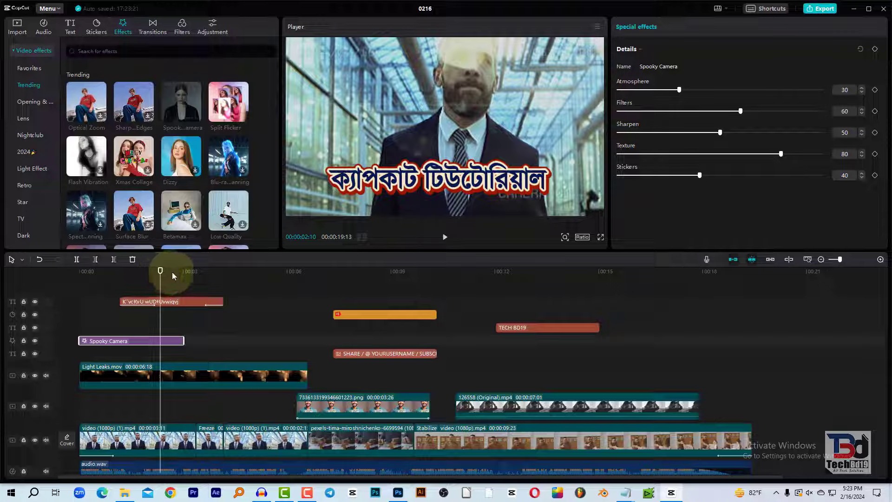
click(184, 274)
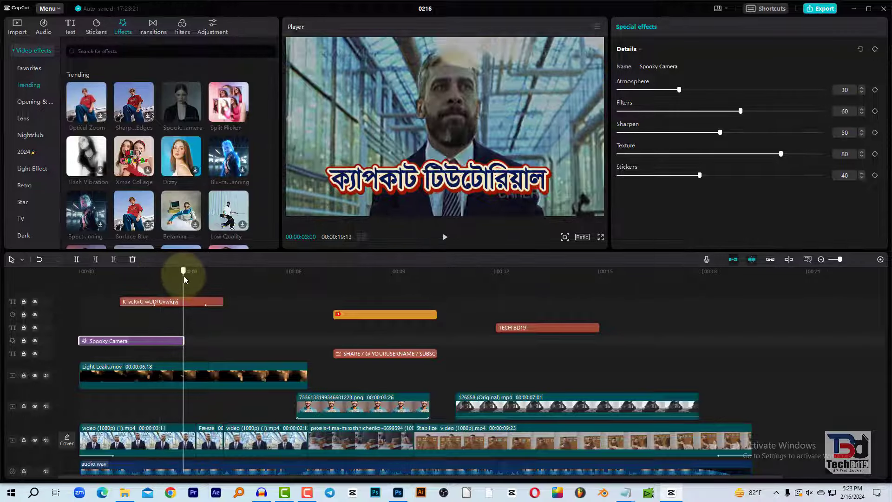
click(145, 274)
click(106, 278)
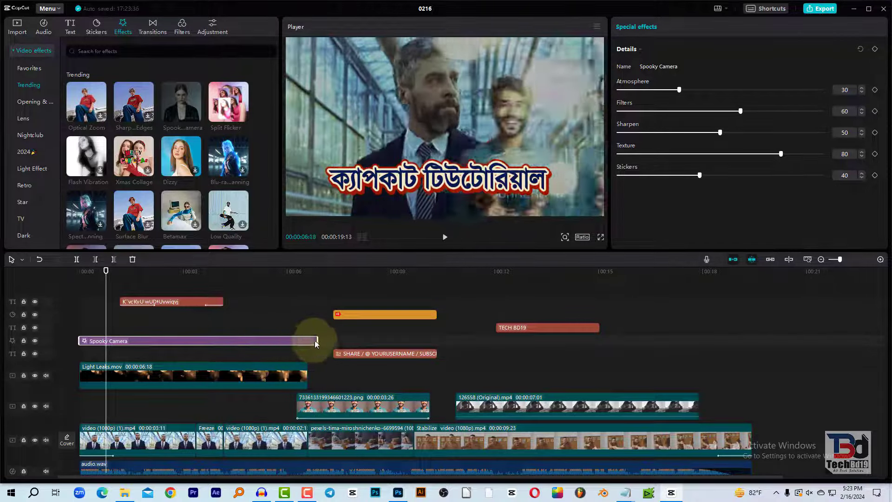
- Extend Spooky Camera to the 6-second mark where the Light Leaks clip ends
drag(184, 343, 179, 343)
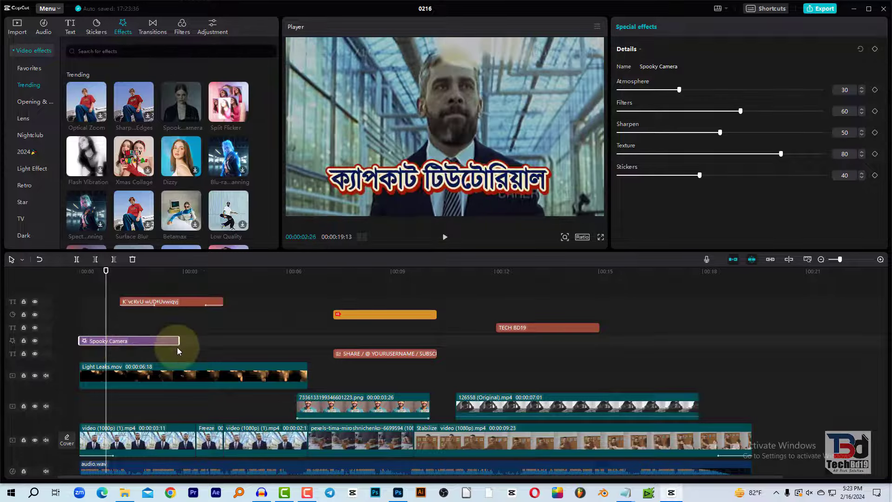
click(297, 438)
drag(300, 271, 307, 279)
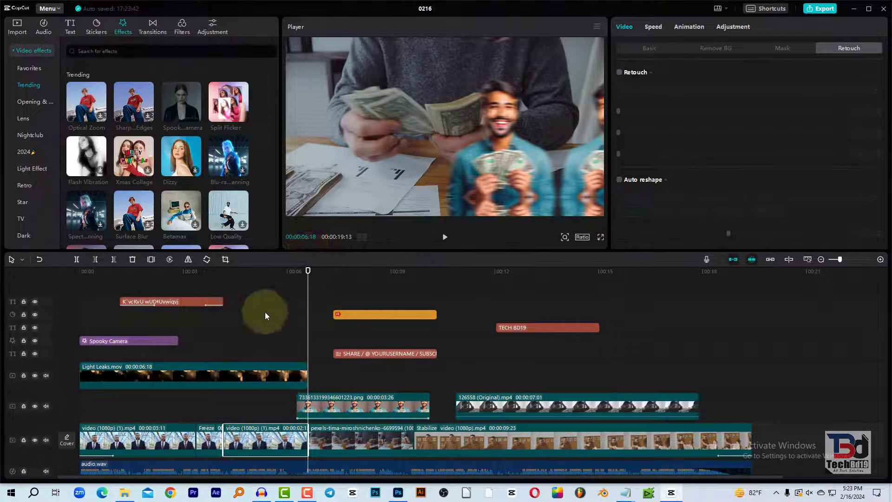
click(110, 341)
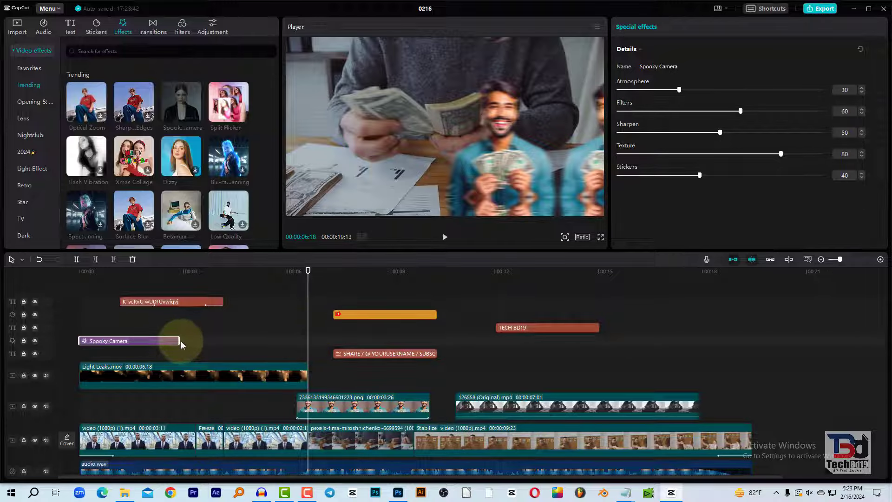
drag(181, 341, 307, 347)
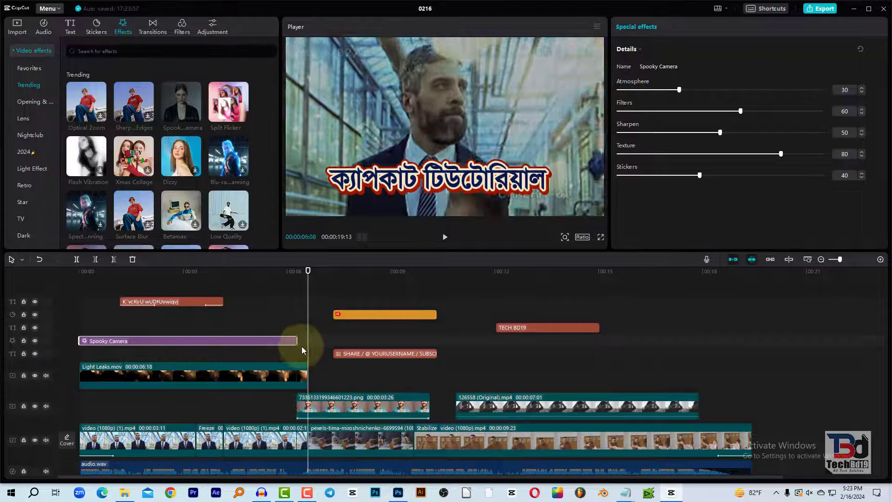
click(130, 273)
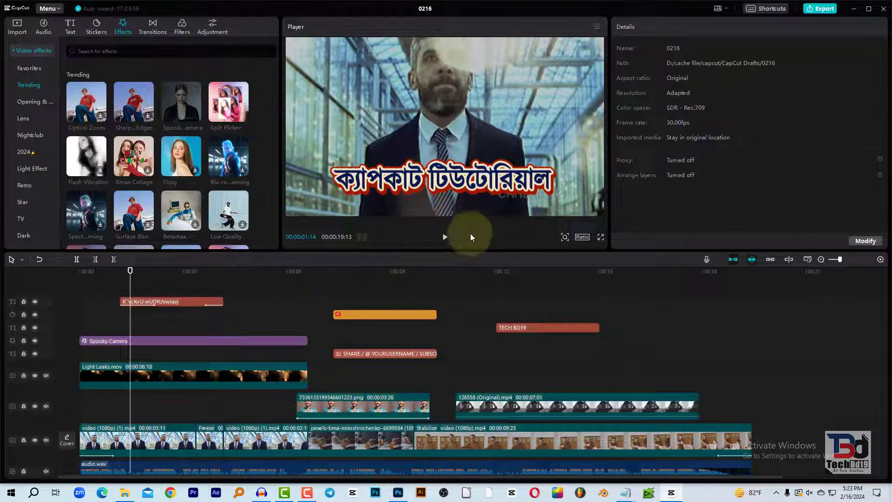
click(445, 238)
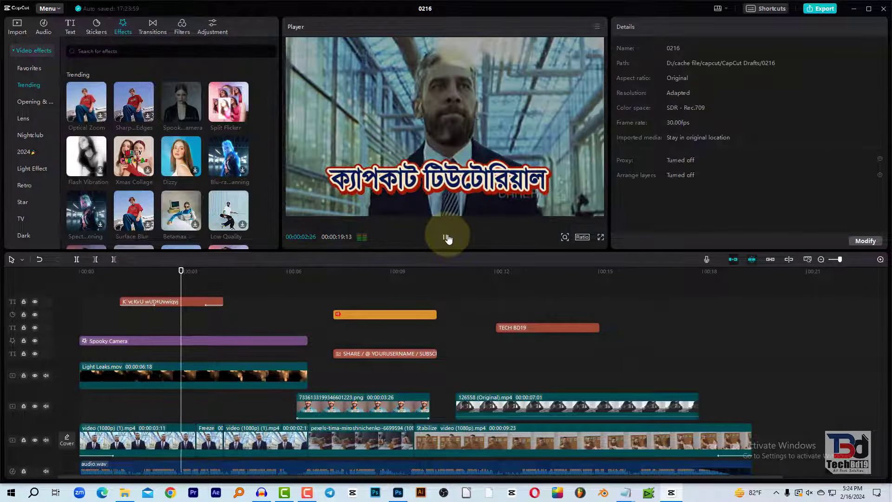
click(448, 238)
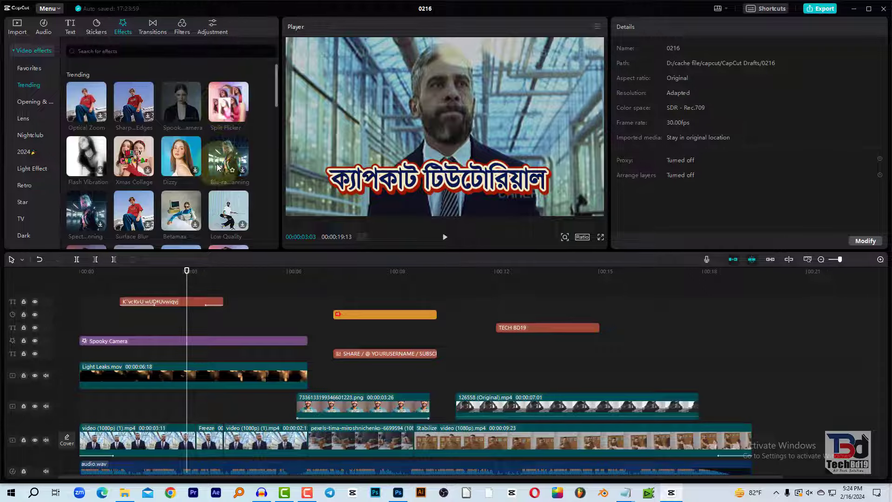
scroll(216, 164, down, 3)
scroll(217, 163, down, 2)
scroll(204, 116, down, 2)
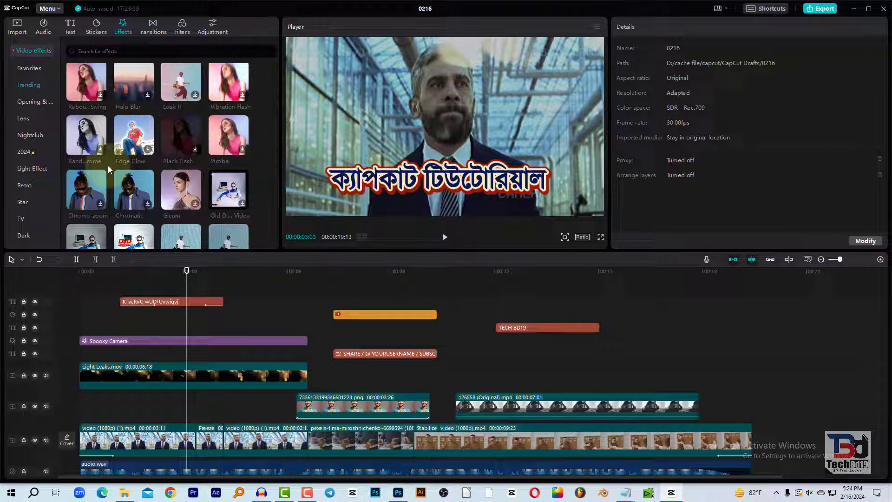
scroll(192, 175, down, 1)
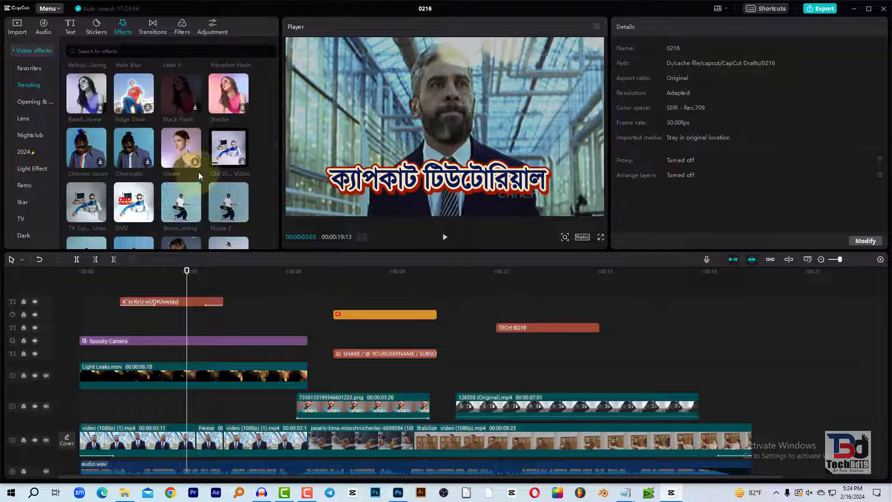
scroll(196, 172, down, 1)
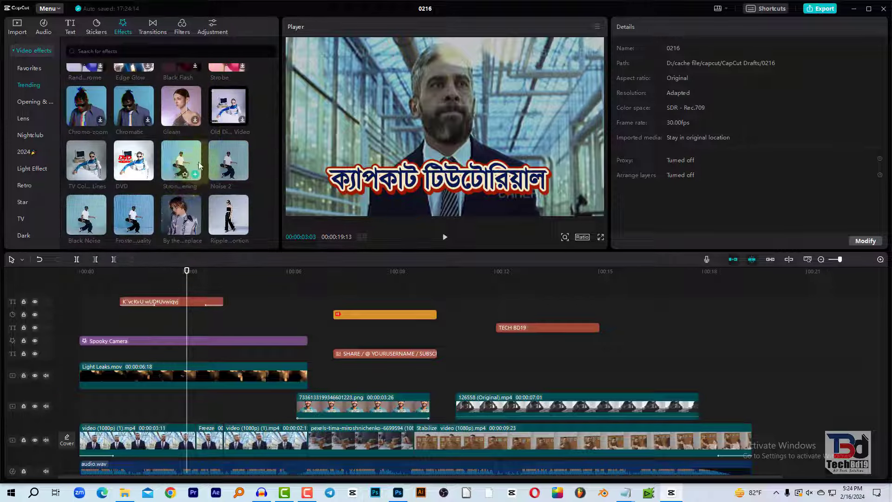
scroll(191, 179, down, 2)
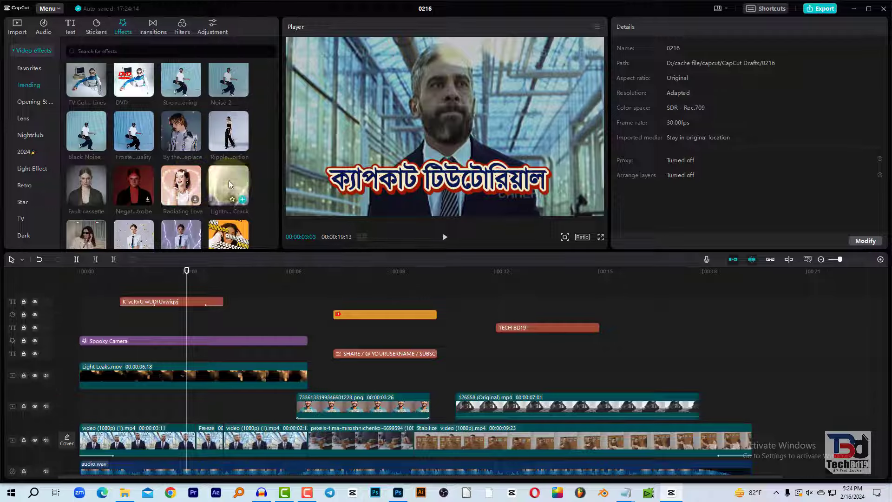
click(332, 312)
- Place Lightning Crack on the effects track right after Spooky Camera
click(324, 279)
drag(234, 186, 330, 356)
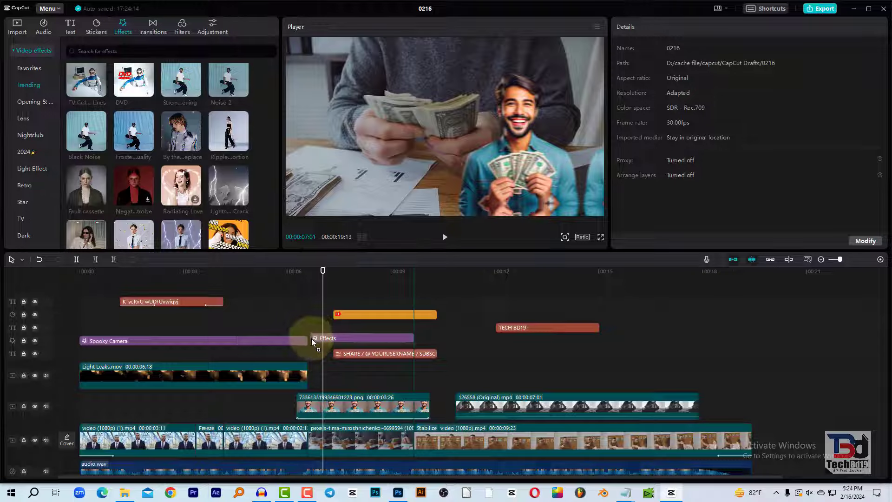
drag(330, 357, 310, 340)
click(404, 341)
- Play back the Lightning Crack section and lengthen it to about 10 seconds
click(334, 277)
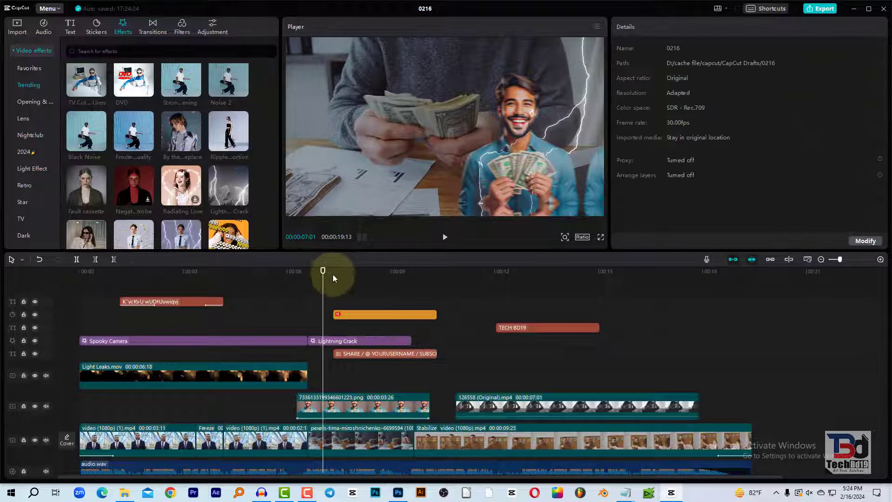
click(319, 272)
click(445, 237)
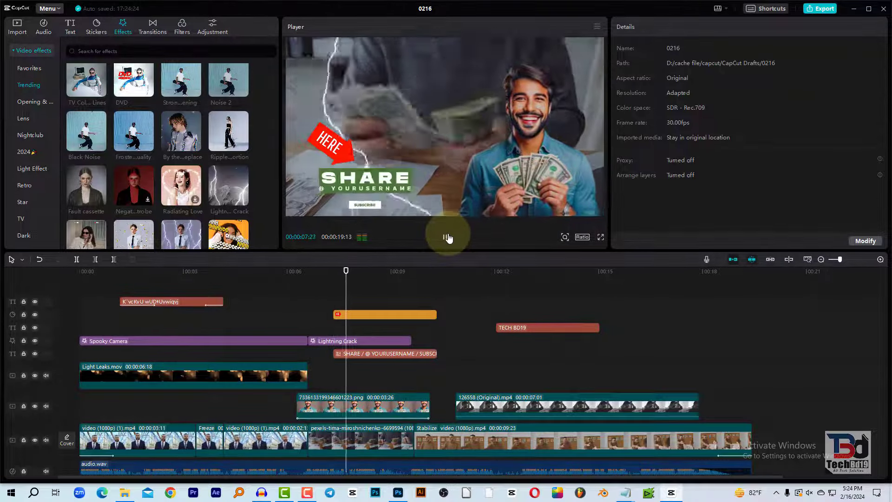
click(448, 238)
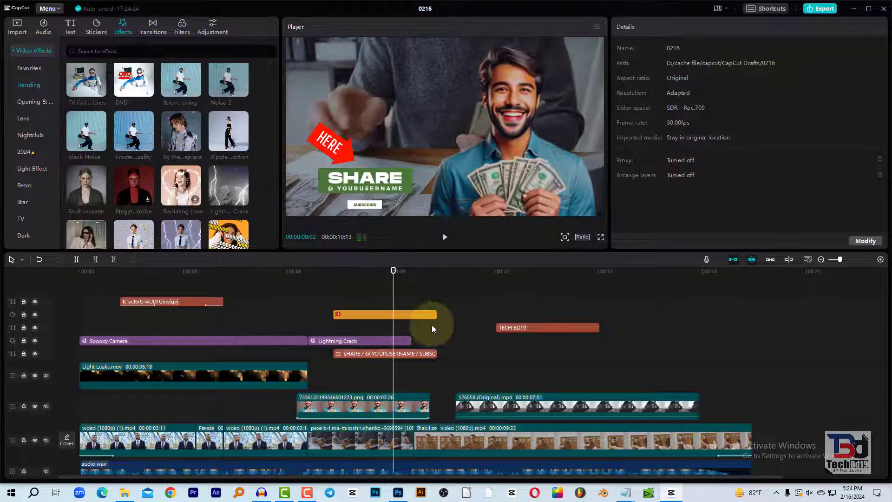
drag(408, 340, 430, 342)
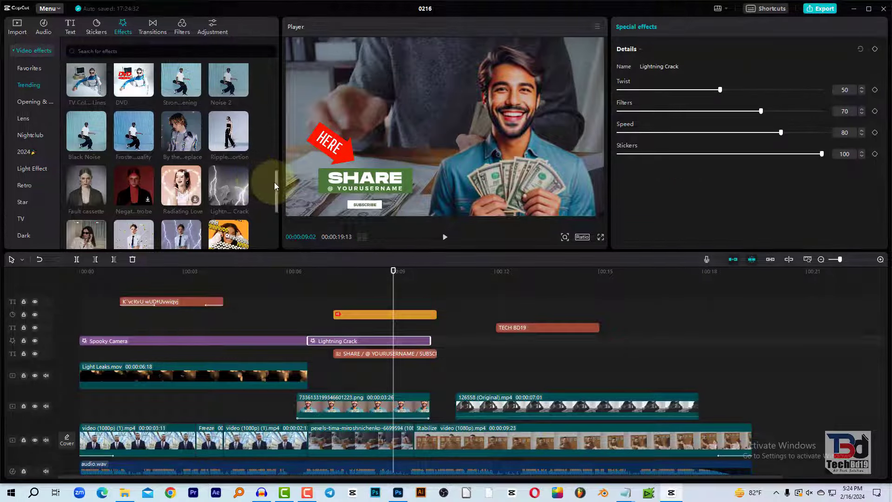
drag(275, 183, 278, 225)
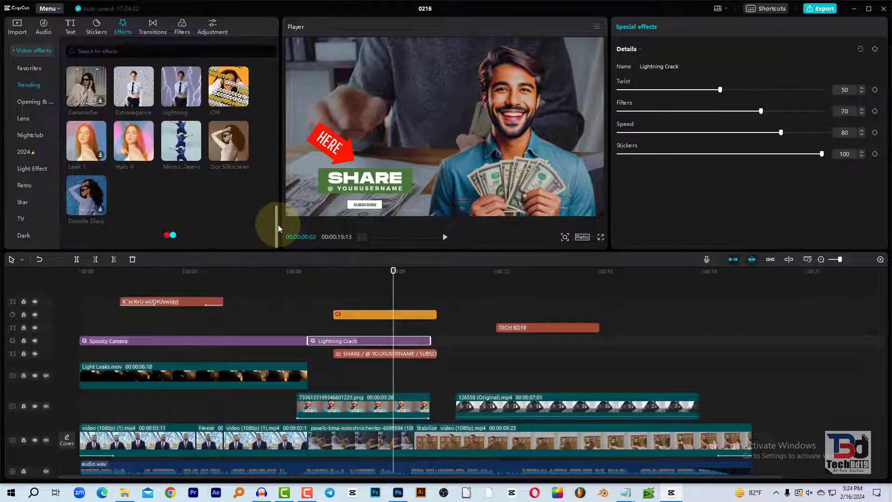
scroll(278, 225, down, 2)
scroll(277, 207, down, 2)
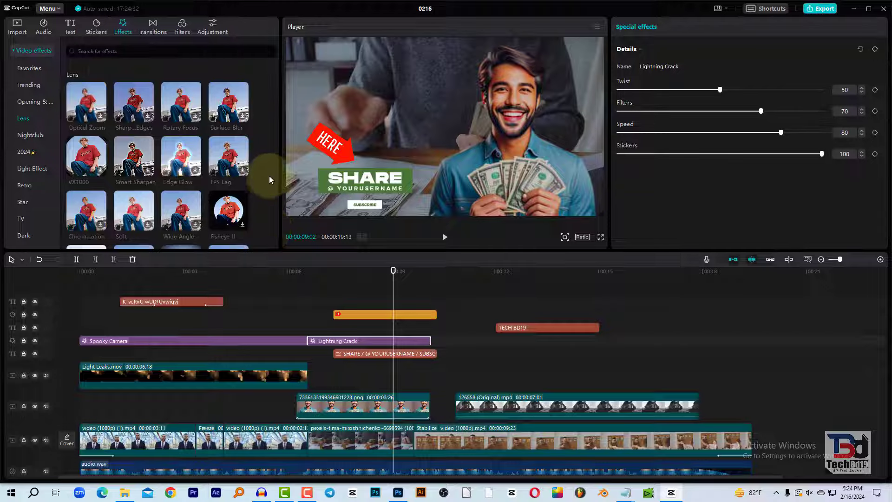
- Show the Nightclub effects, switch to Transitions and move the playhead to the final clip near 18 seconds
click(26, 134)
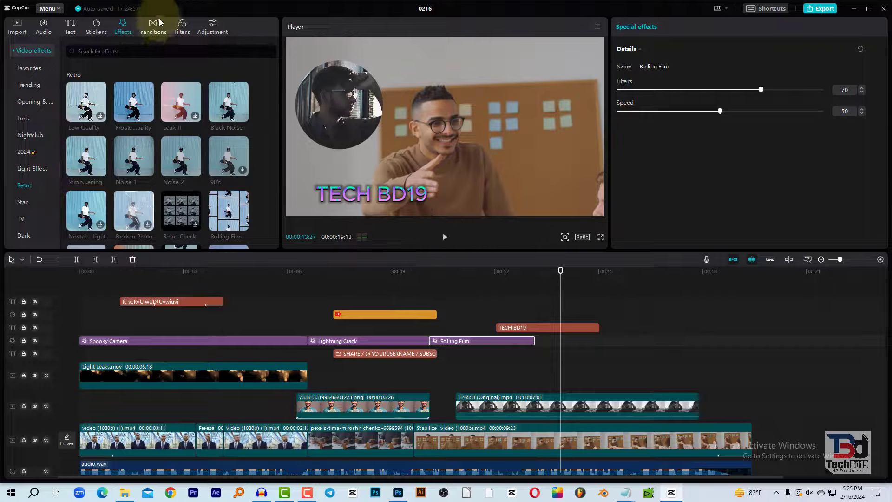
click(152, 27)
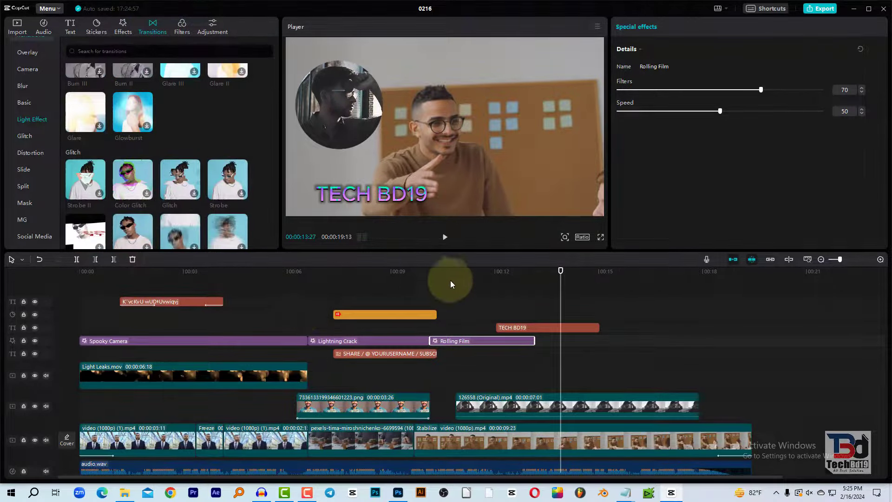
drag(564, 271, 620, 286)
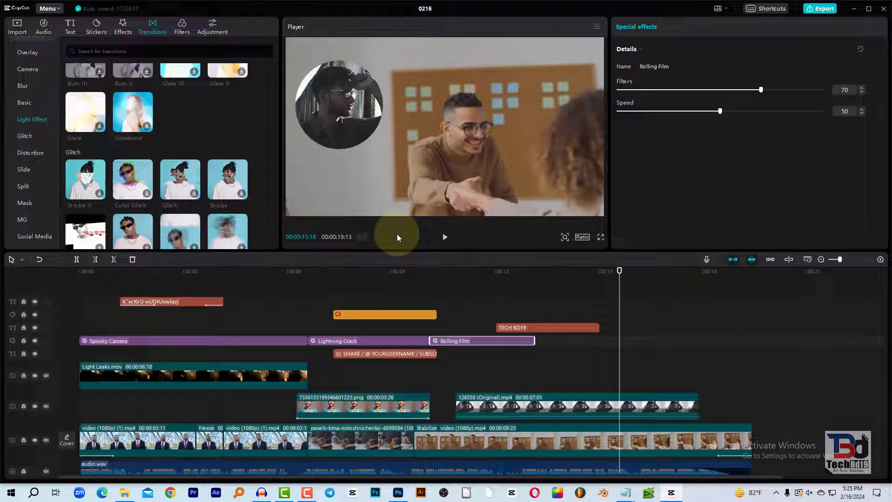
click(712, 272)
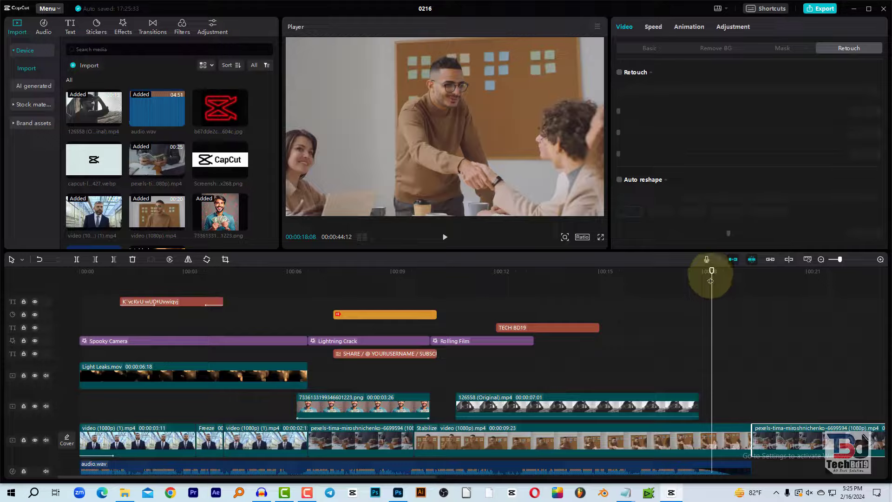
- Scrub and play the footage between 18 and 20 seconds, ending back at 18 seconds
mouse_move(711, 281)
mouse_down()
mouse_move(770, 319)
mouse_move(741, 319)
mouse_up()
click(449, 237)
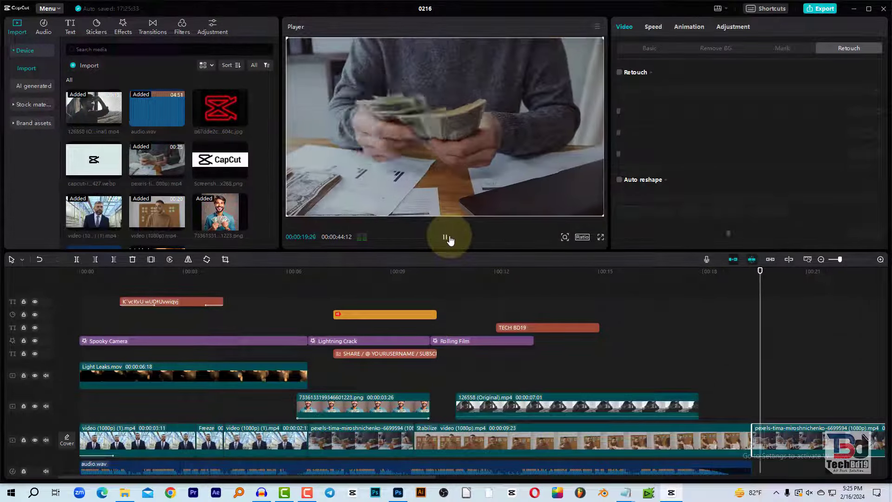
click(448, 238)
click(714, 277)
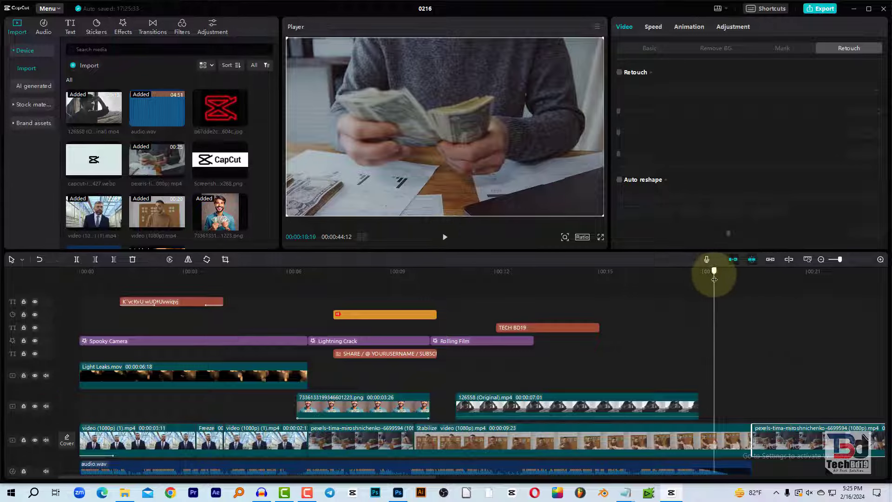
drag(714, 279, 770, 315)
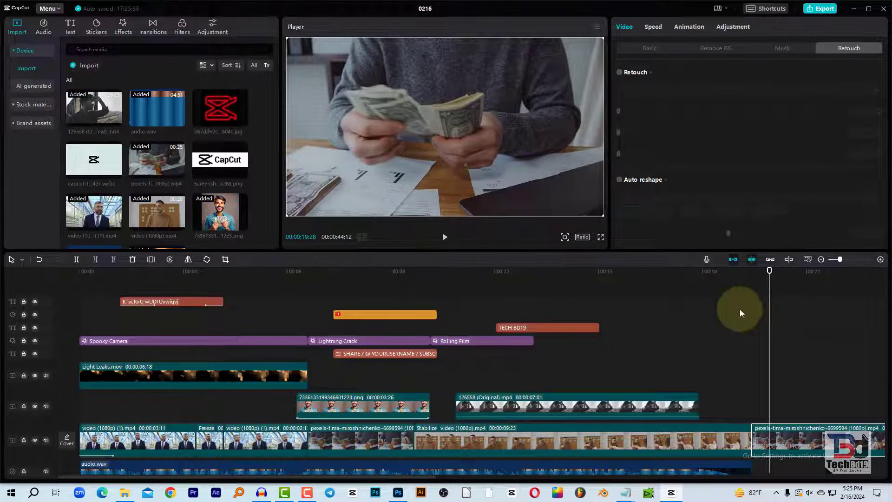
click(717, 273)
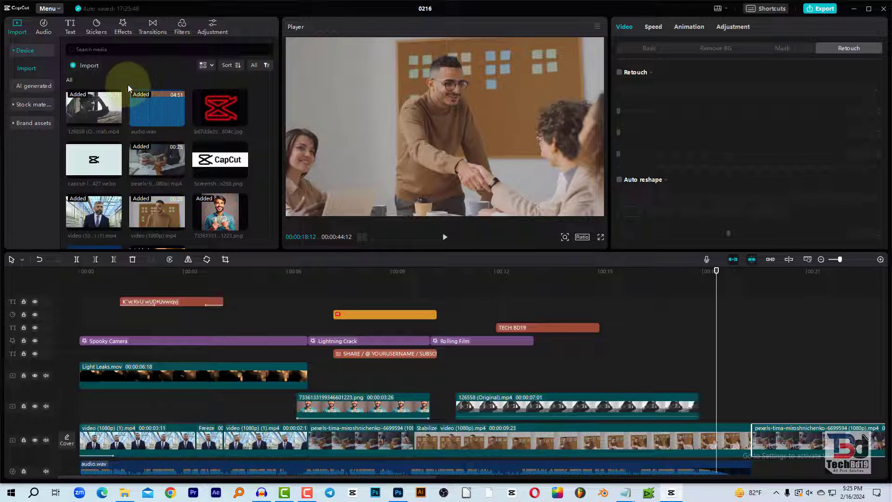
- Preview the Camera Shake transition and drag it toward the cut near 19 seconds
click(122, 27)
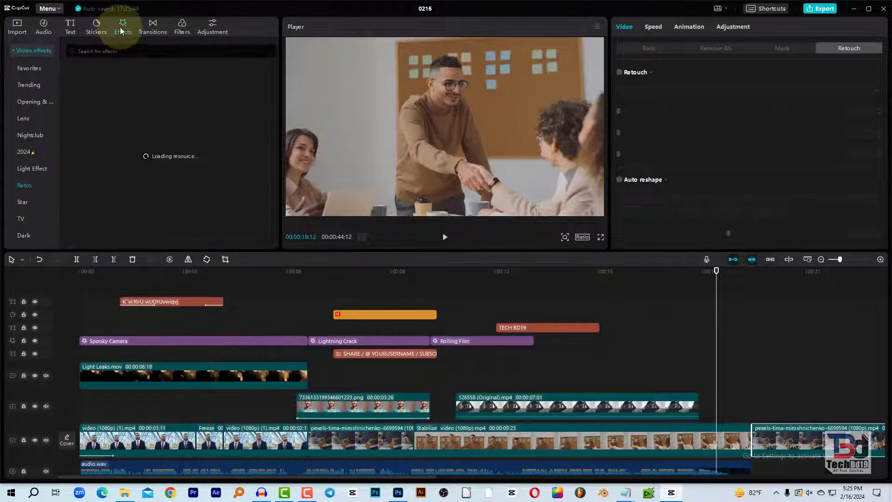
click(152, 27)
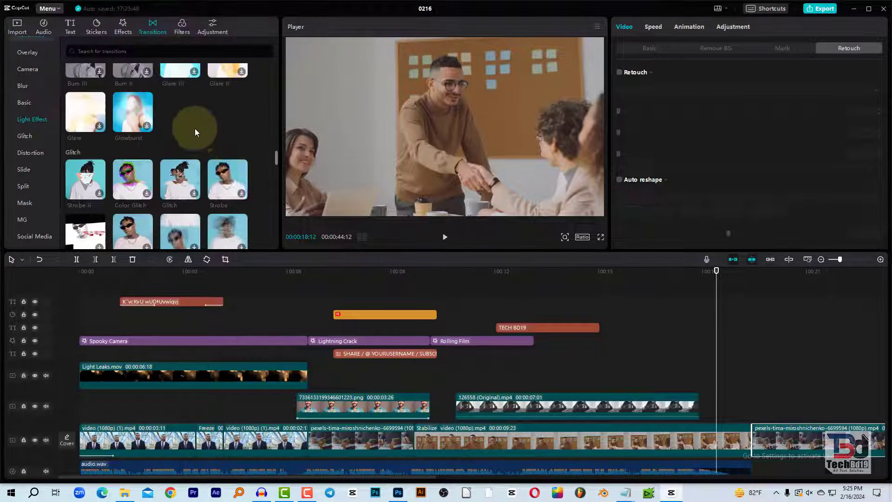
mouse_move(276, 156)
mouse_down()
mouse_move(271, 53)
mouse_move(272, 88)
mouse_up()
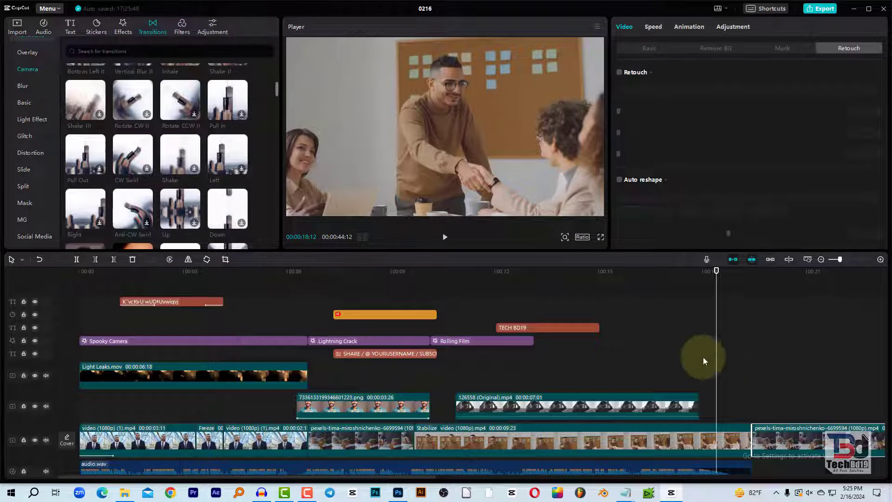
click(754, 274)
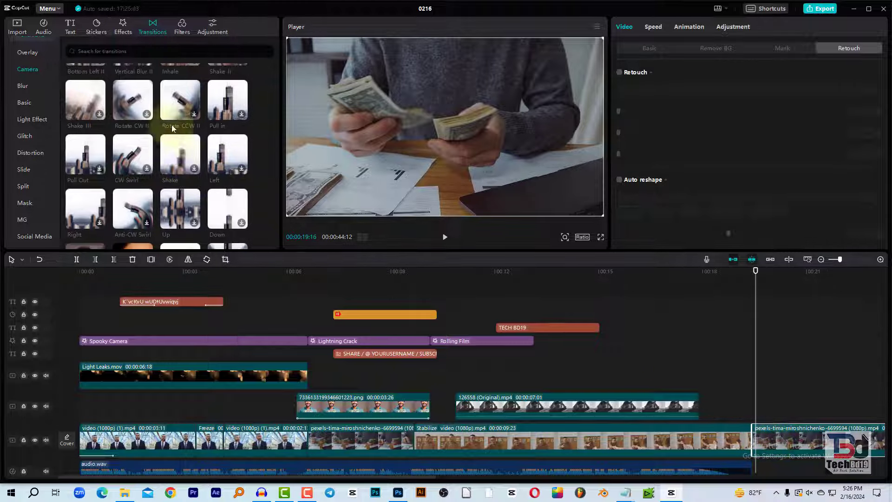
click(180, 153)
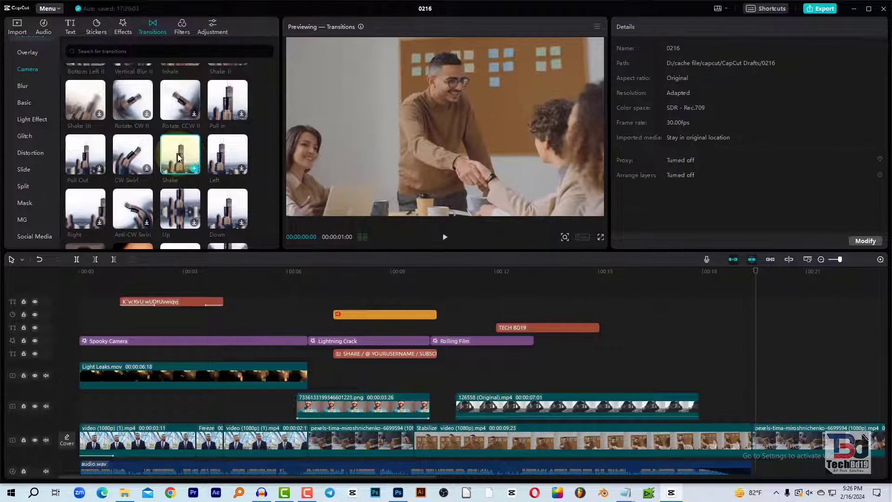
drag(179, 154, 756, 410)
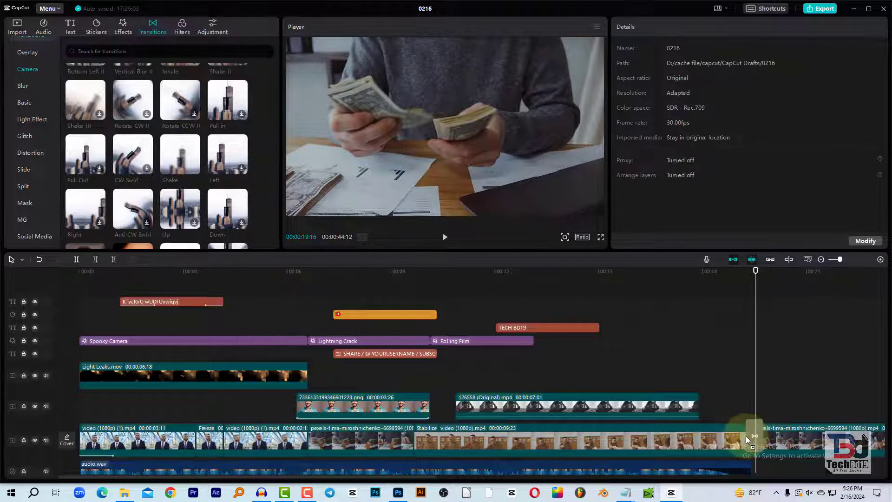
- Drop Shake on the cut, accept duplicate frames, and play back the transition
drag(753, 444, 753, 444)
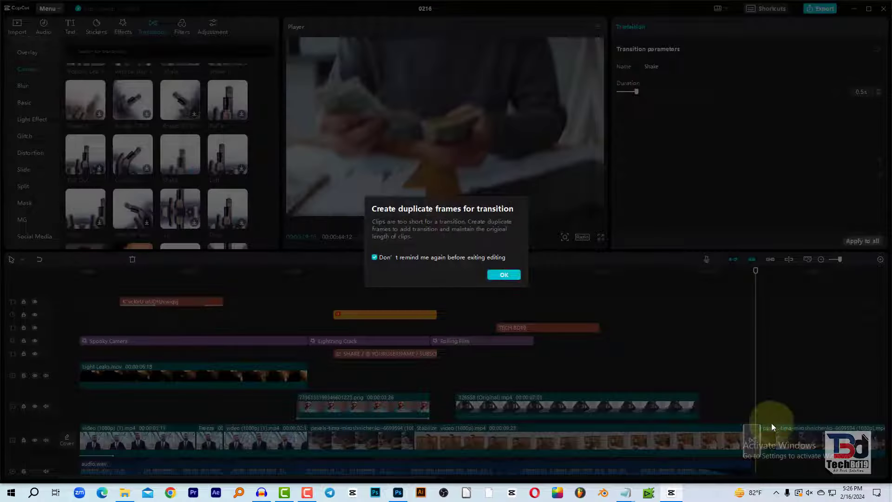
click(505, 276)
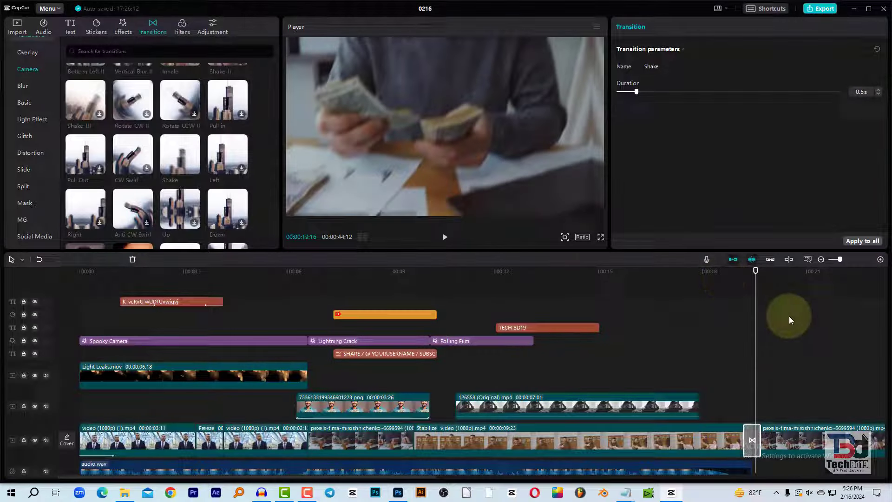
click(739, 277)
click(711, 284)
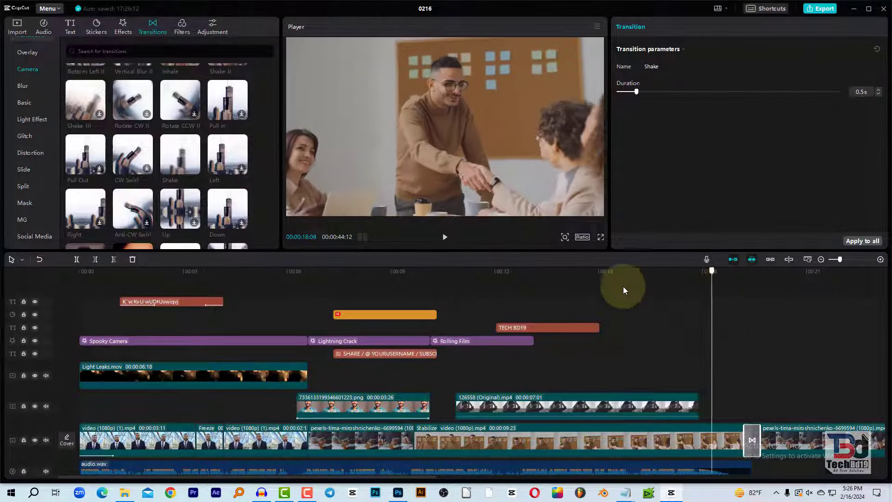
click(446, 239)
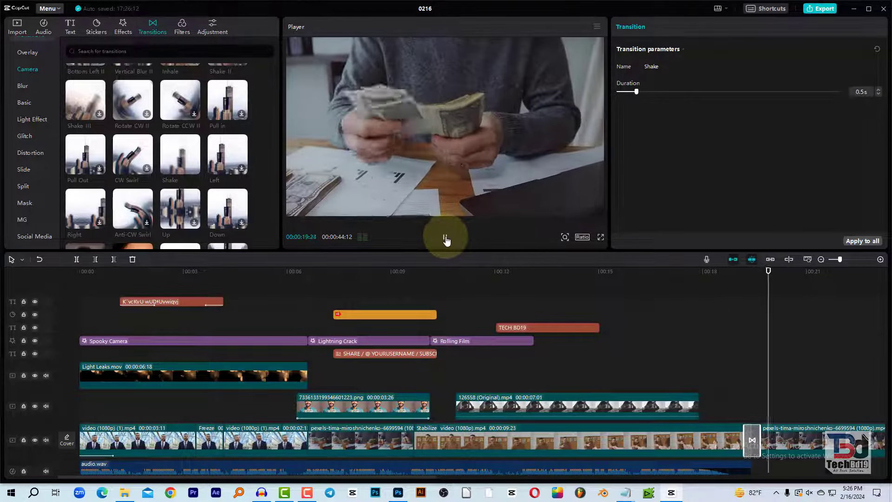
click(446, 239)
click(753, 439)
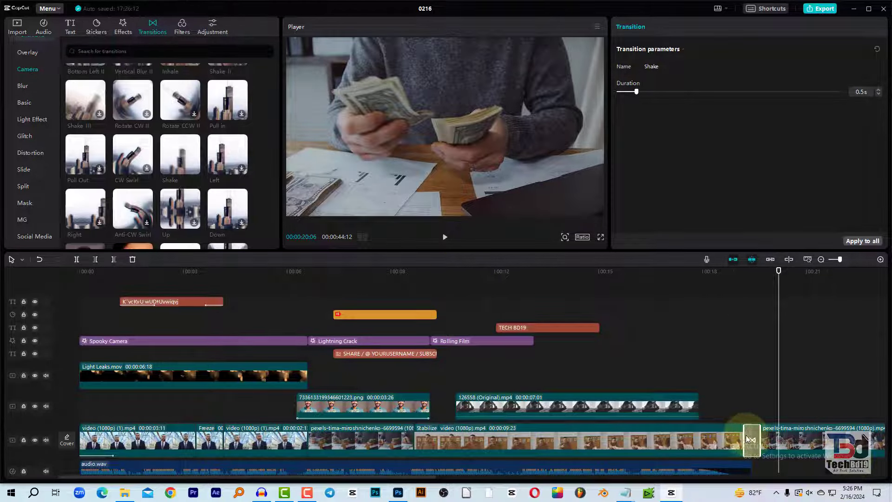
mouse_move(733, 276)
mouse_down()
mouse_move(742, 302)
mouse_move(729, 308)
mouse_up()
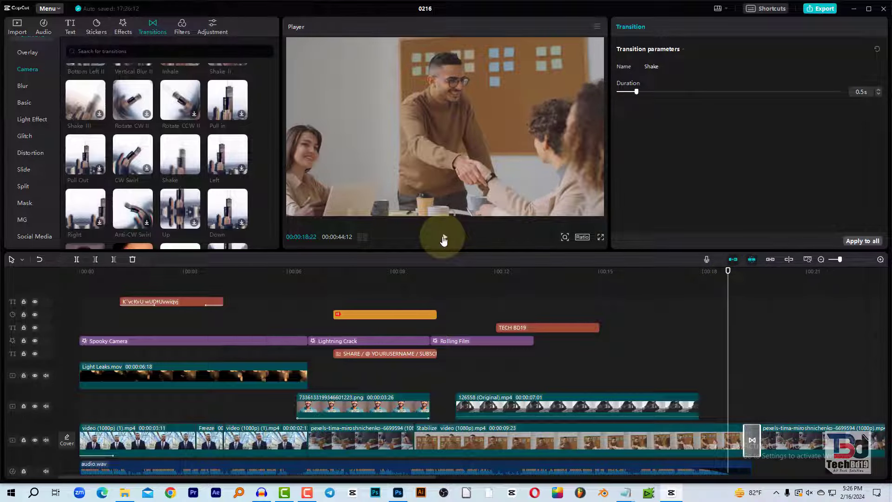
- Set the Shake transition duration to 3.4 seconds and play back the result
click(747, 442)
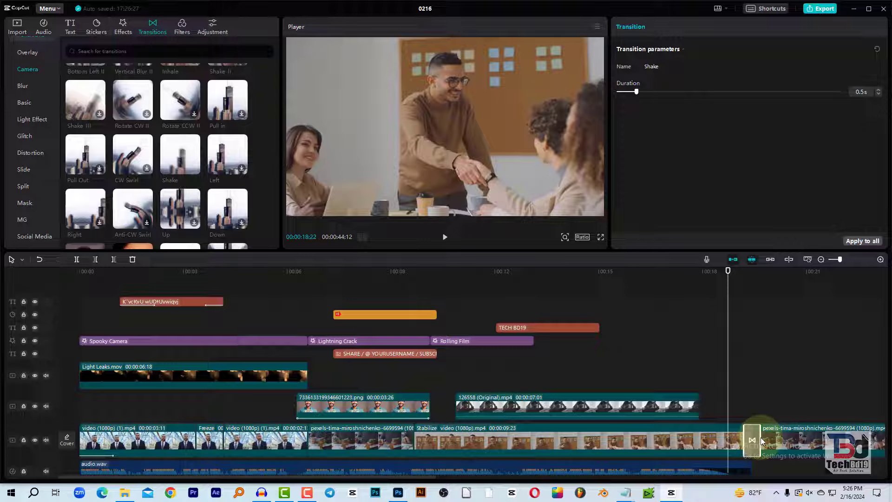
drag(762, 441, 785, 442)
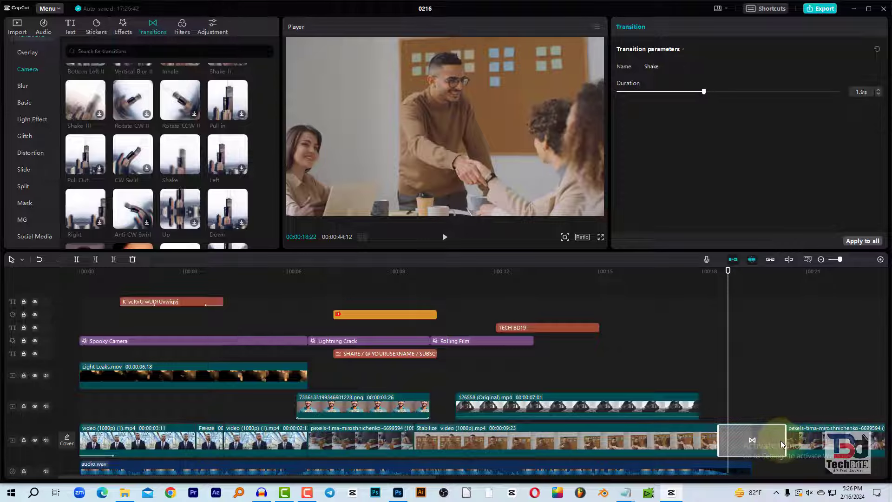
drag(787, 439, 769, 444)
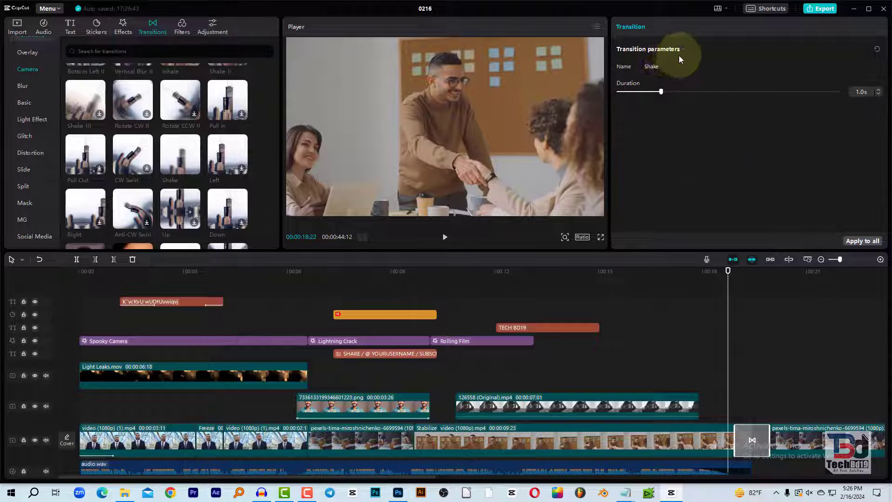
drag(661, 94, 702, 105)
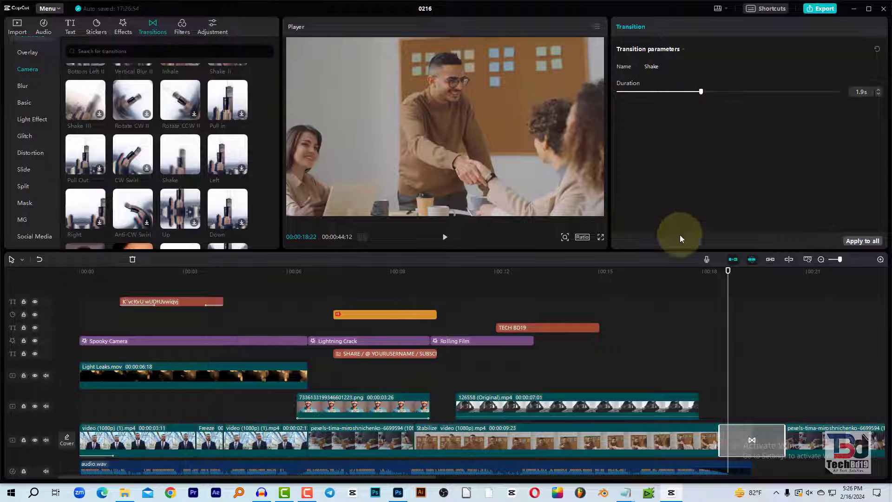
click(699, 271)
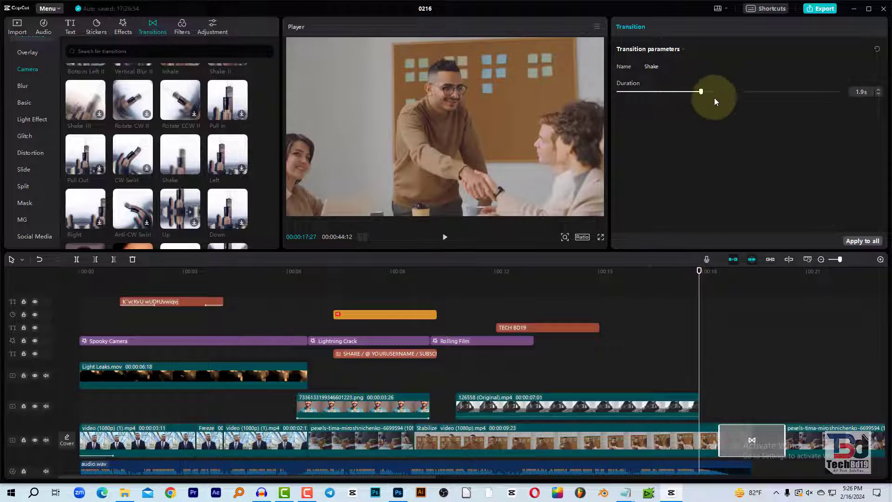
drag(748, 98, 772, 91)
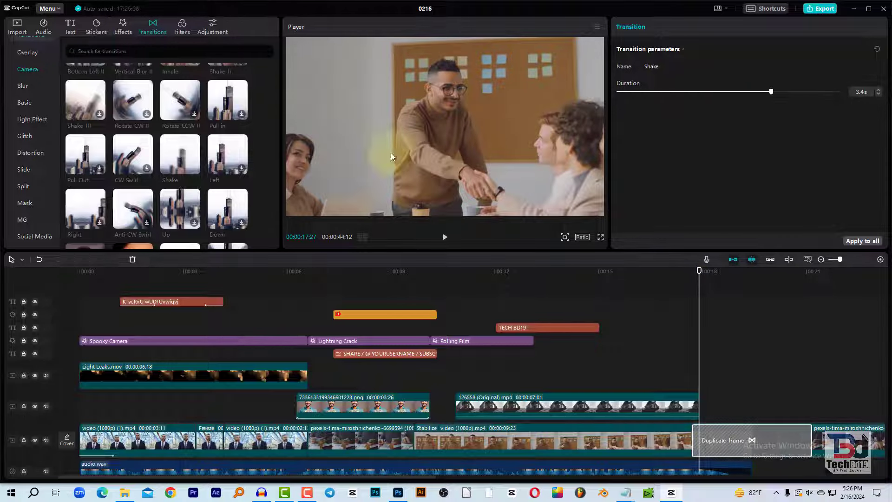
click(445, 238)
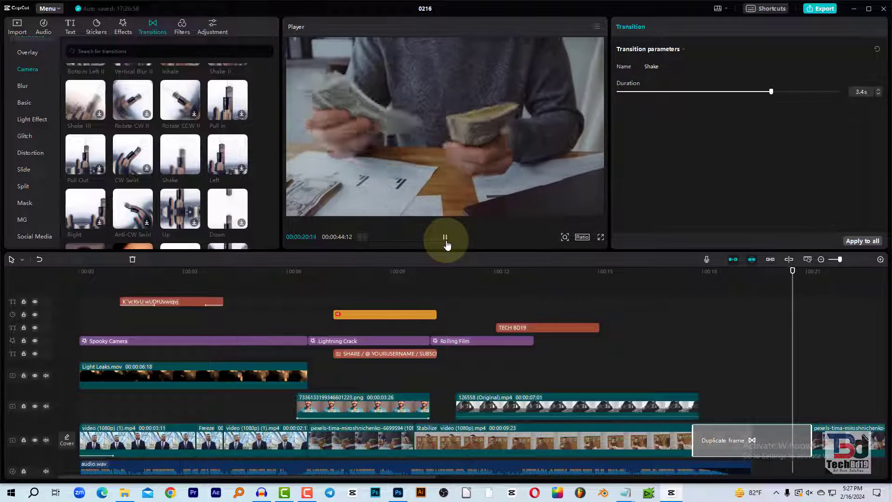
click(447, 244)
click(760, 440)
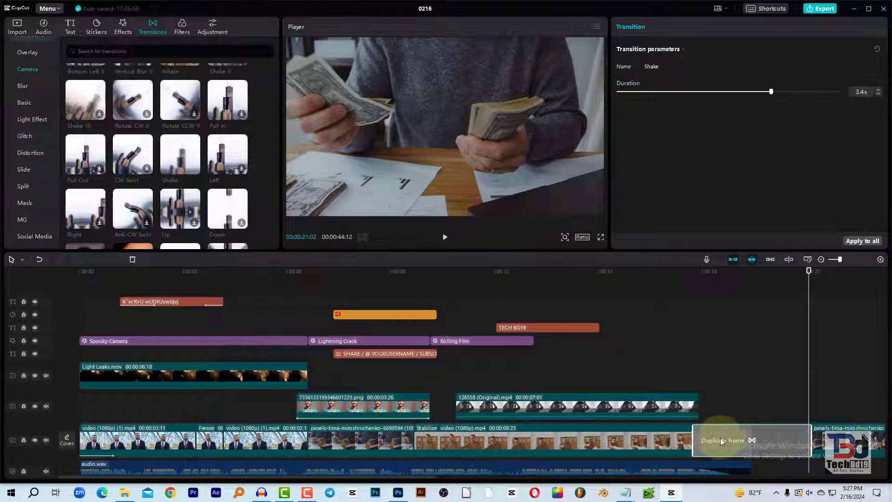
- Replace Shake with a Light Beam transition at the cut near 19 seconds and preview it
key(Delete)
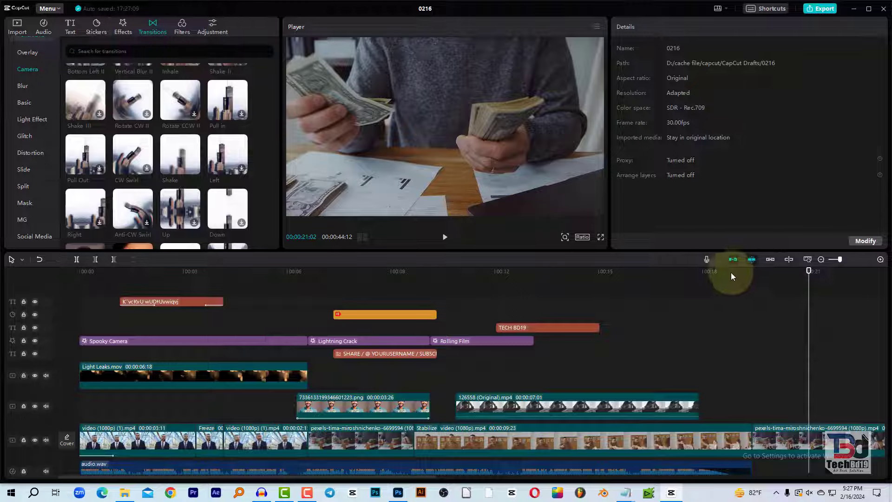
click(732, 276)
scroll(202, 137, down, 10)
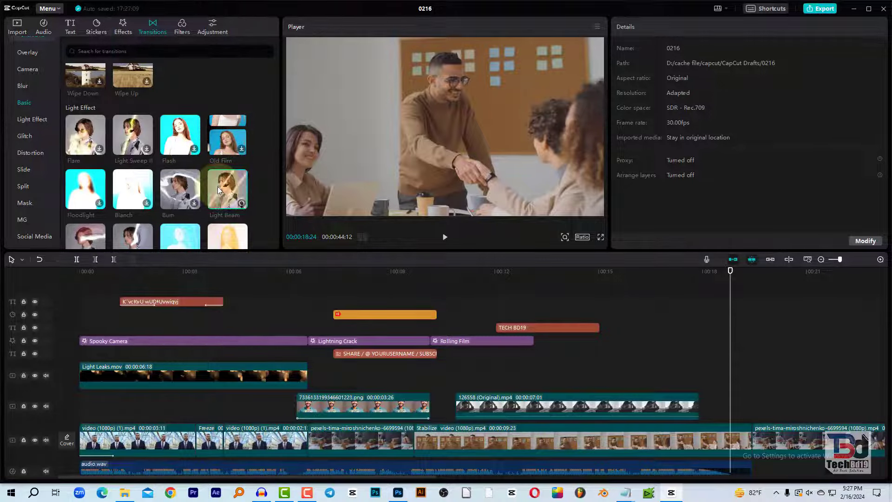
mouse_move(219, 189)
mouse_down()
mouse_move(737, 417)
mouse_move(748, 440)
mouse_up()
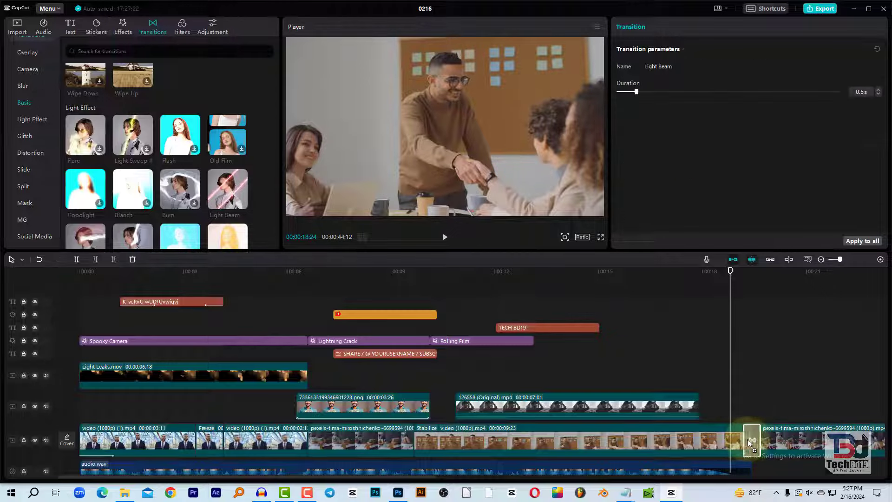
click(446, 238)
click(447, 238)
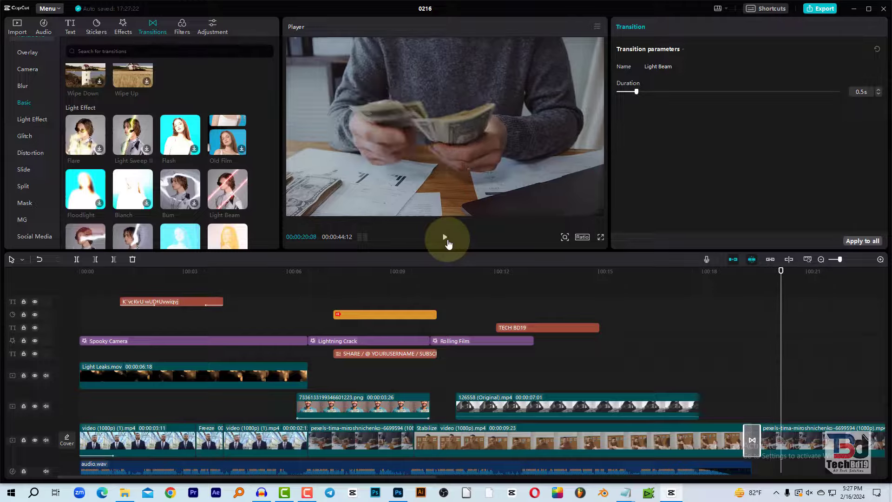
click(752, 271)
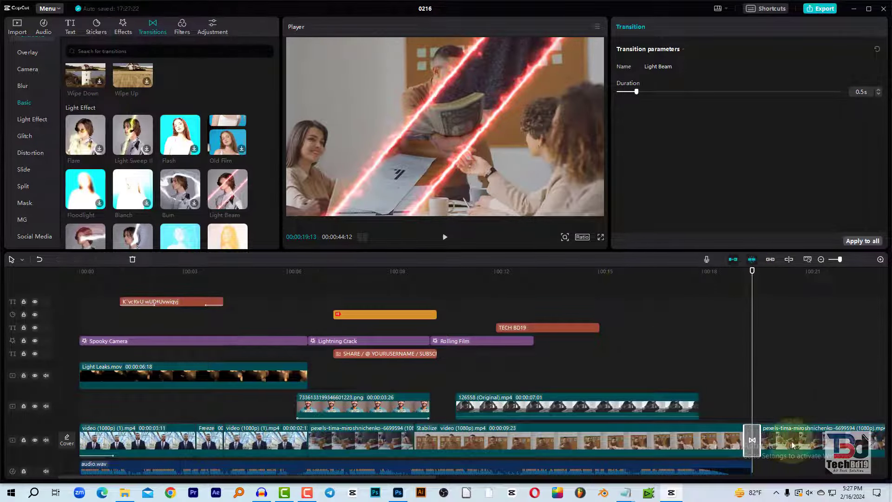
- Scroll through the transitions list, then switch to the filters library
mouse_move(229, 203)
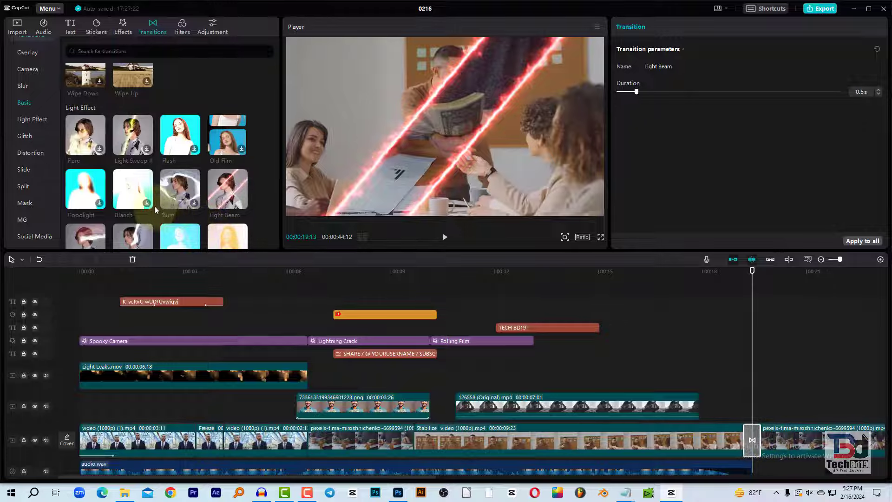
scroll(177, 207, down, 2)
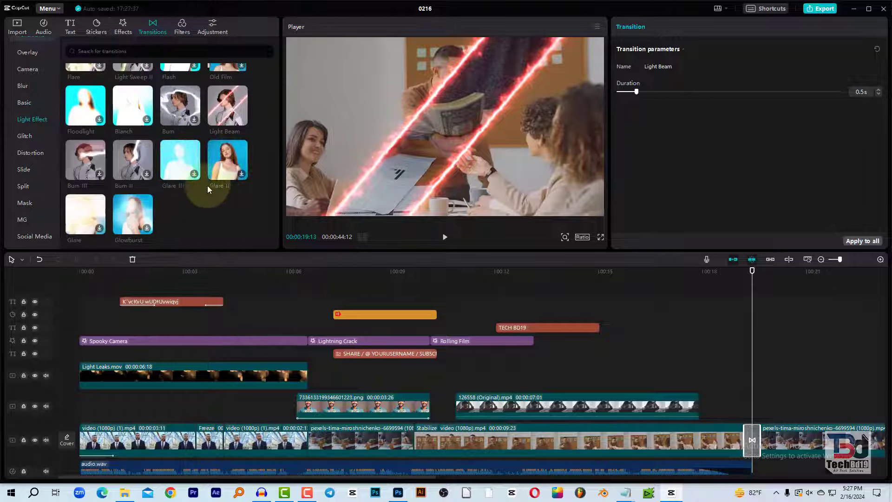
click(182, 25)
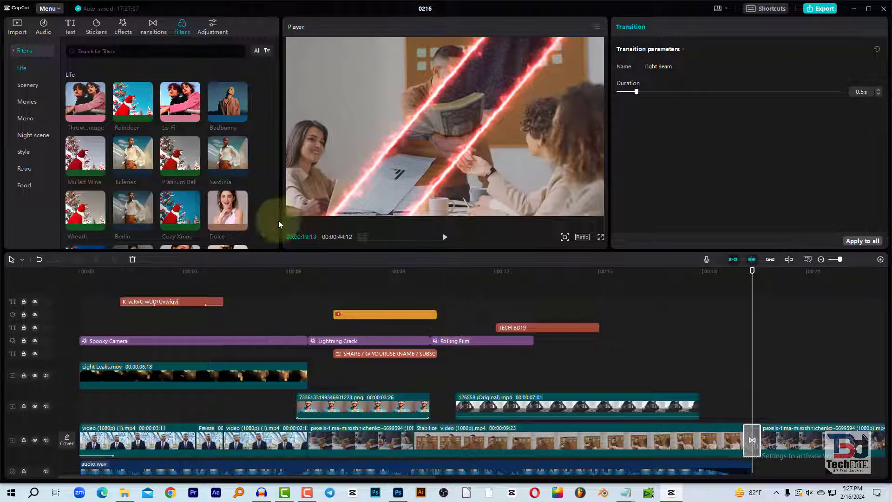
- Browse Scenery, Movies and Mono filters and preview Warlock on the money-counting shot
click(96, 27)
click(123, 27)
click(181, 28)
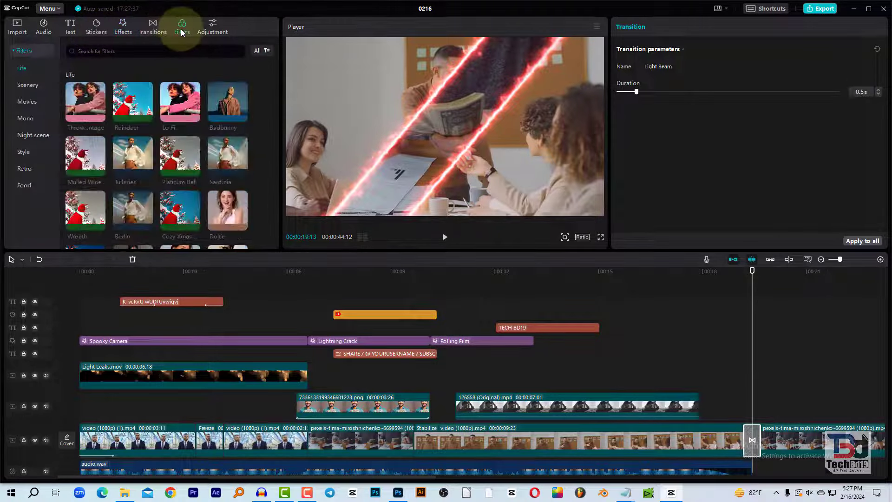
scroll(217, 152, down, 5)
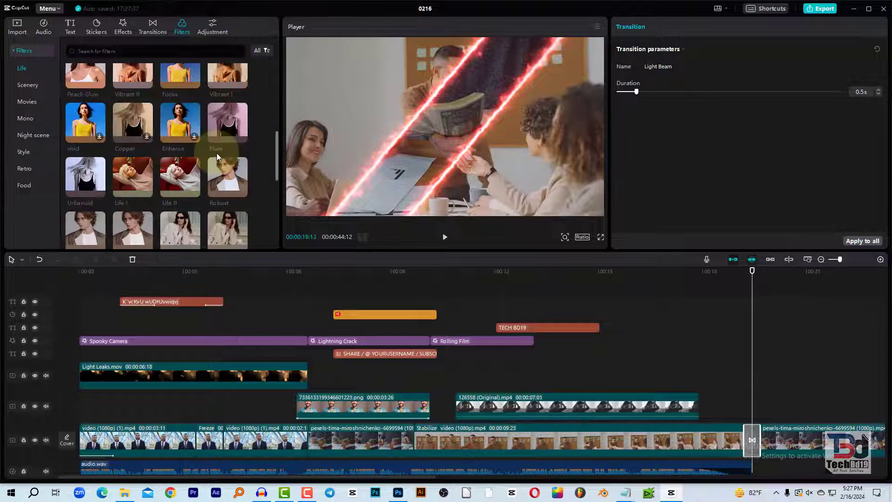
scroll(168, 137, down, 5)
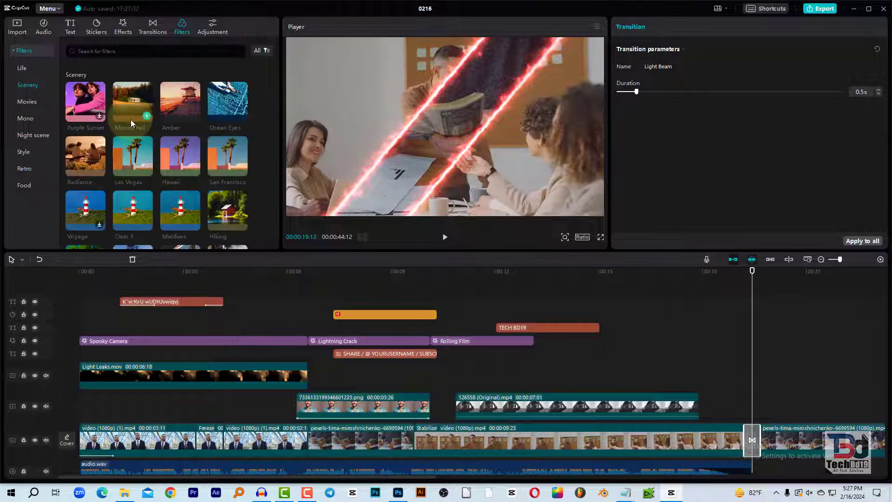
click(778, 273)
click(804, 275)
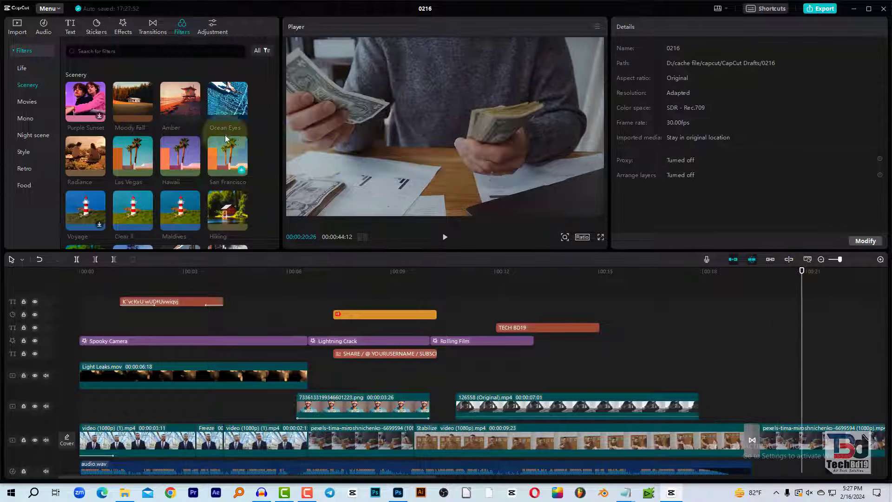
click(33, 96)
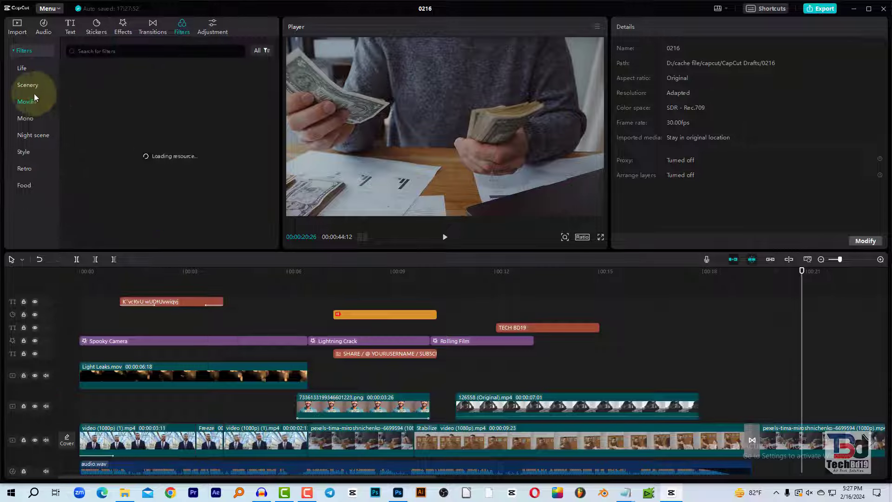
click(26, 85)
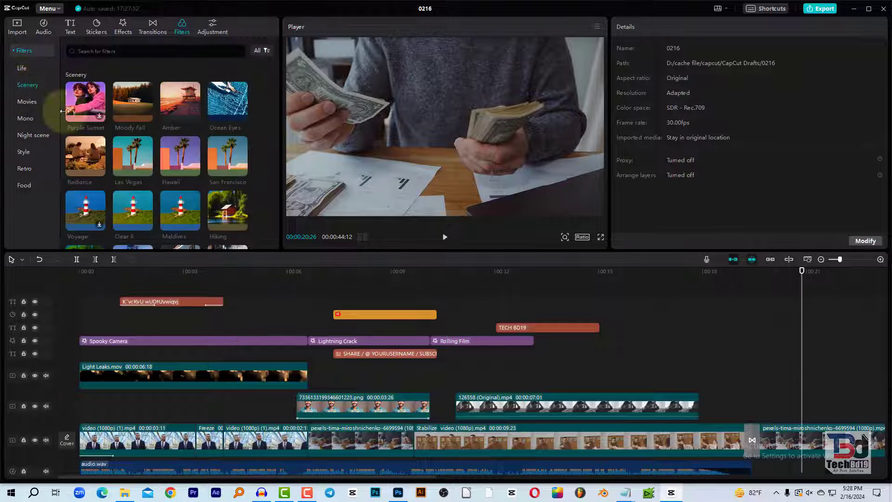
scroll(191, 186, down, 3)
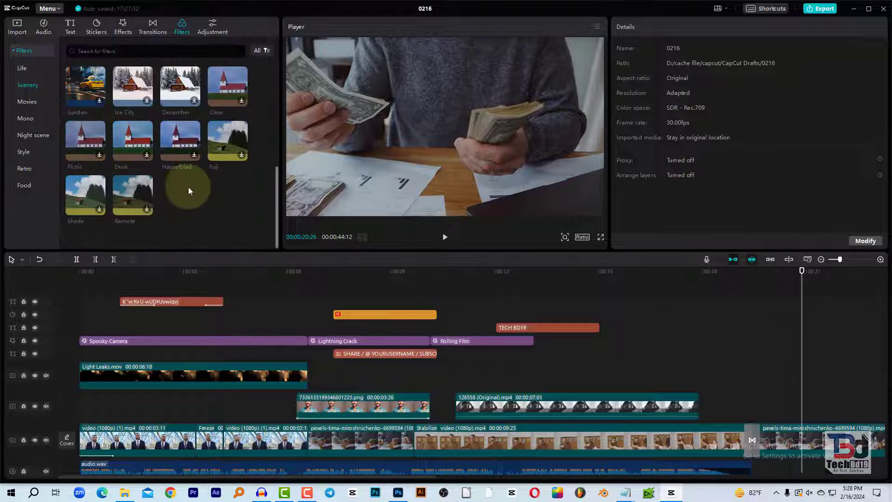
click(25, 118)
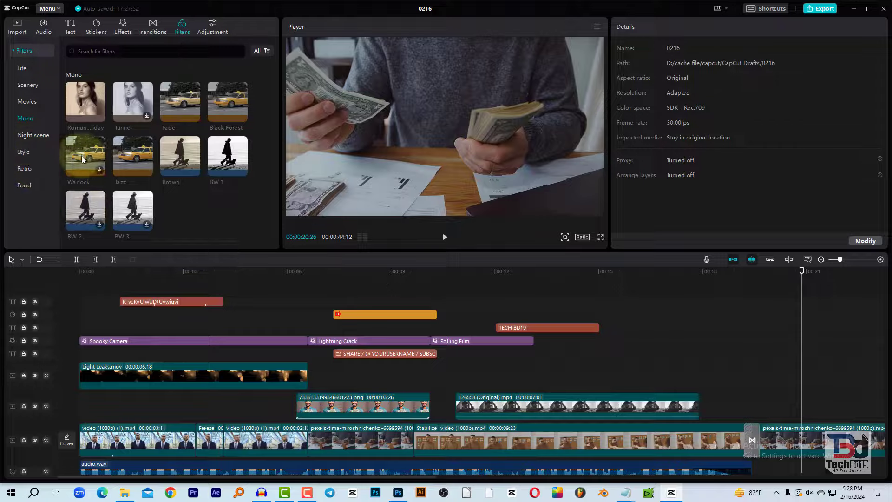
click(94, 164)
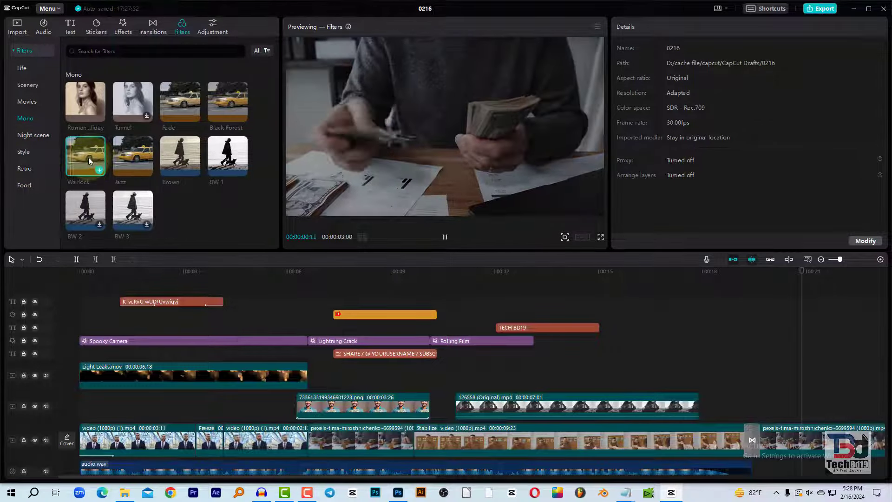
- Add Warlock as a filter track to about 00:25, compare it hidden, then delete it
drag(91, 169, 757, 417)
click(774, 275)
click(788, 275)
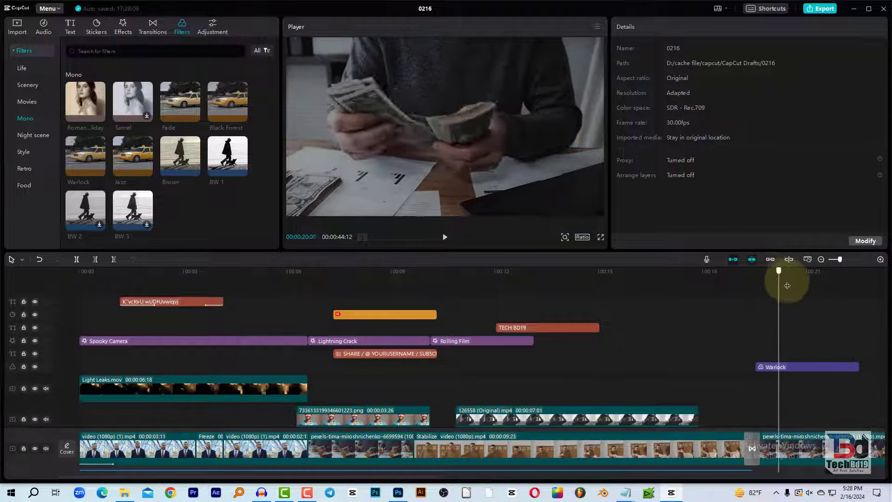
drag(858, 364, 414, 367)
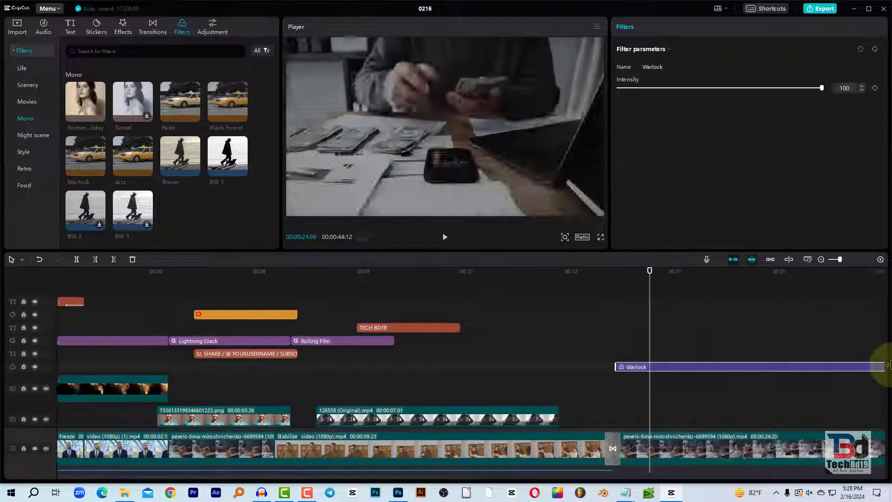
click(278, 271)
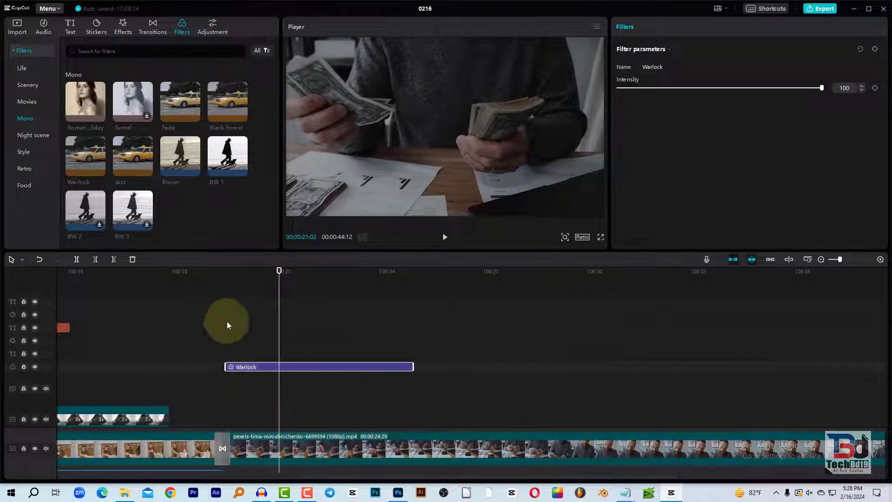
click(35, 367)
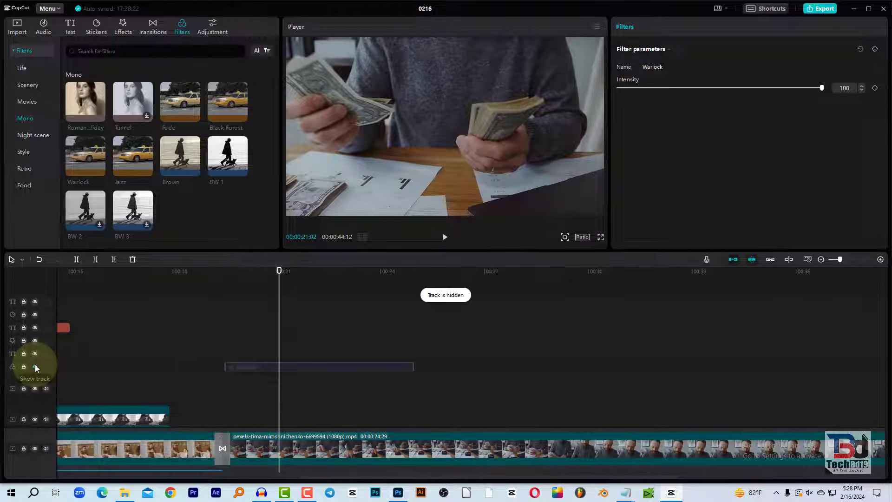
click(36, 367)
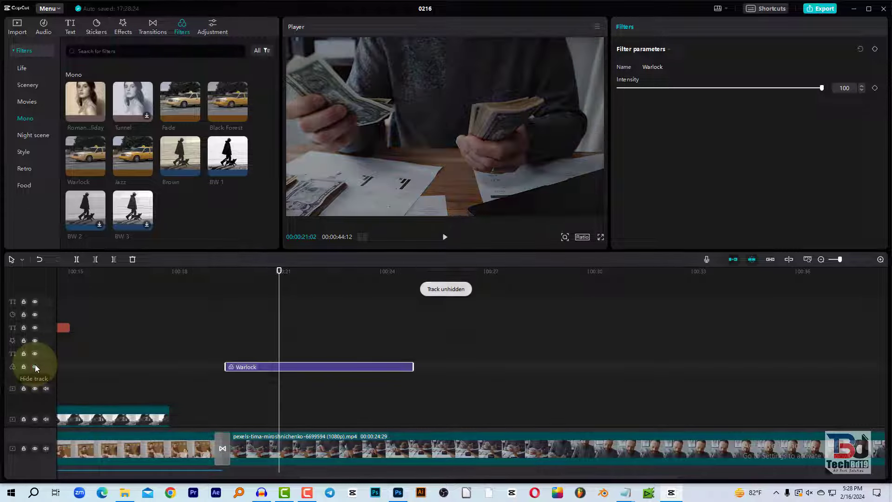
key(Delete)
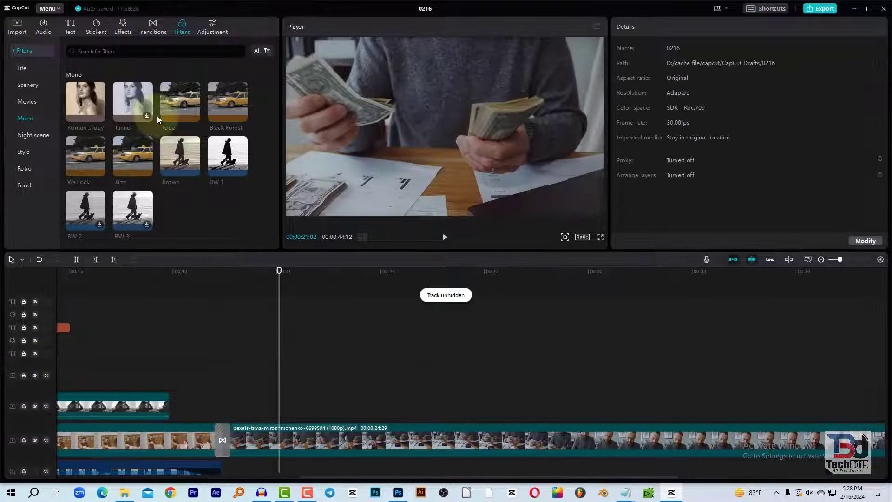
- Preview the Sunset, Burgundy and Night Vision Style filters, then open adjustments for the pexels clip
scroll(185, 151, down, 3)
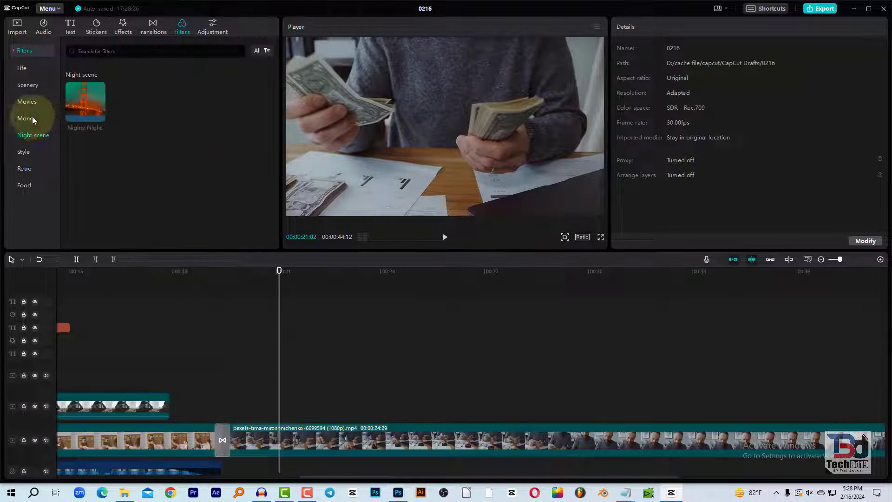
click(24, 153)
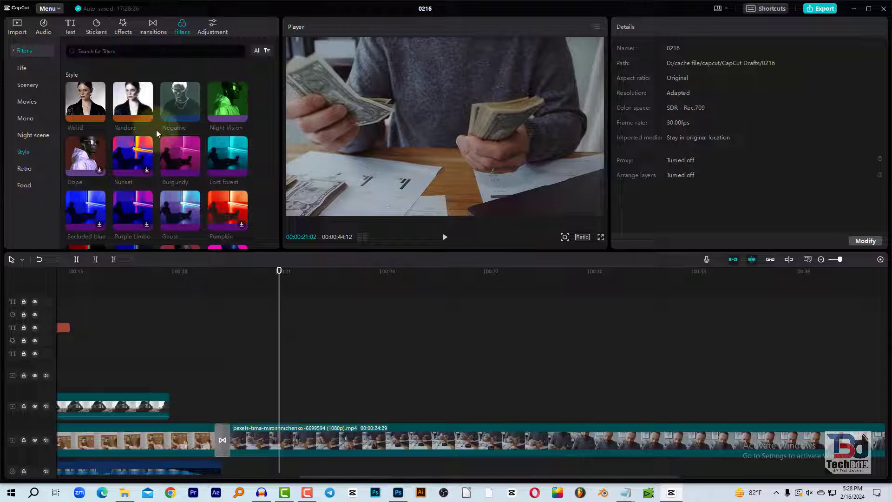
click(147, 170)
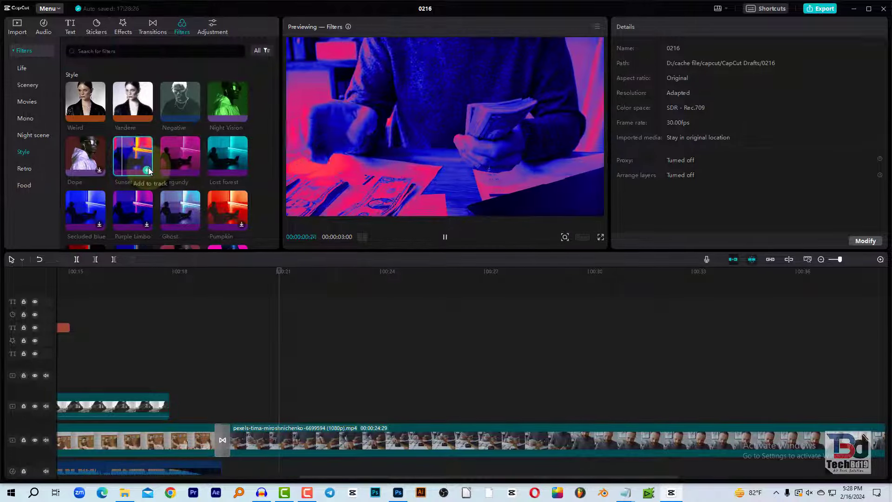
click(191, 155)
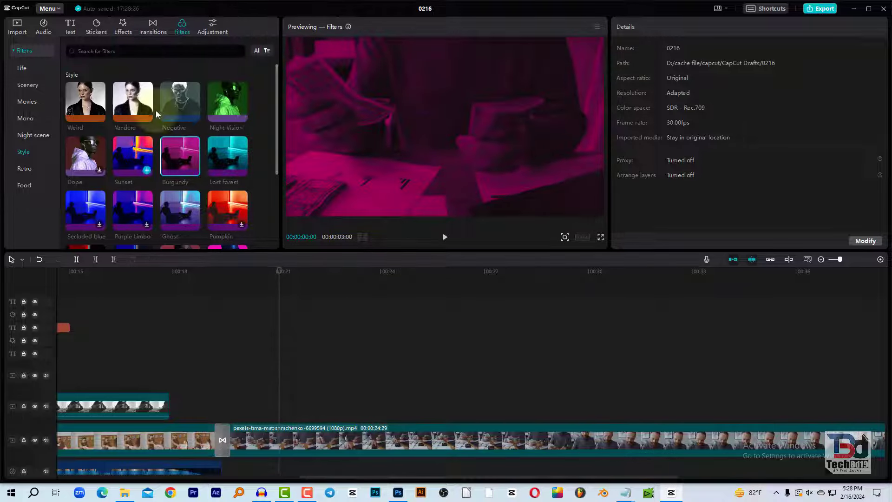
click(226, 103)
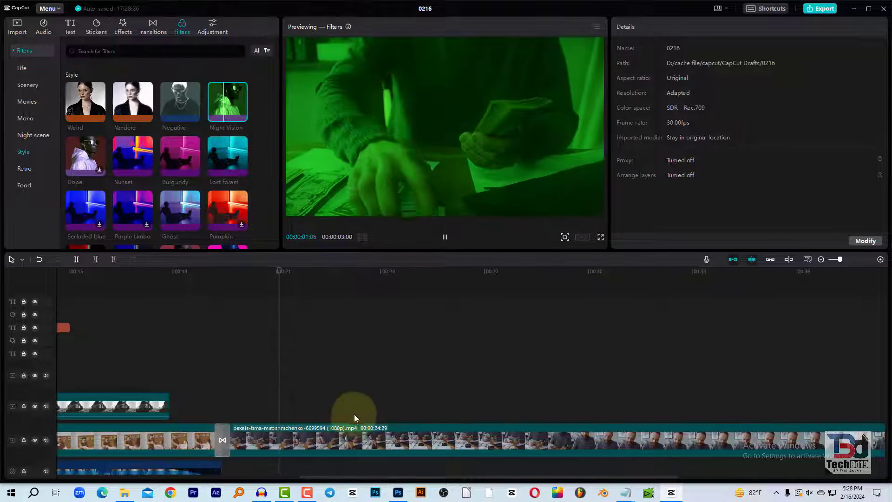
click(354, 434)
click(213, 32)
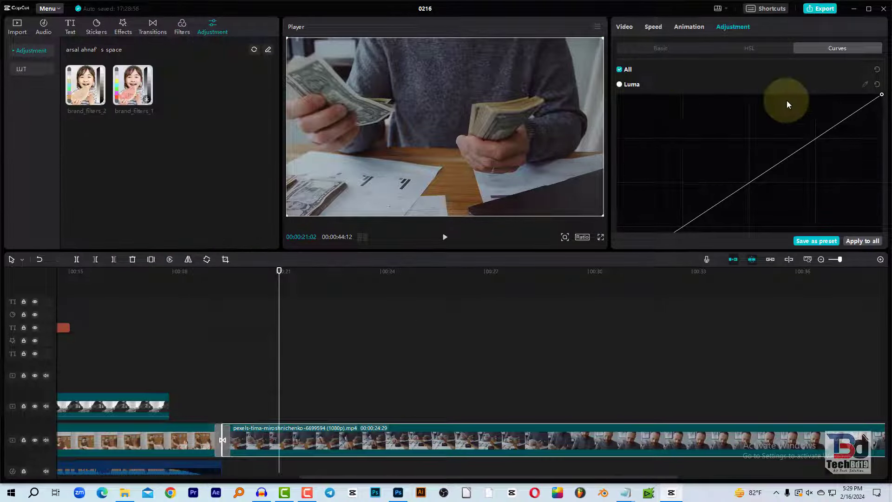
- Adjust the pexels clip: Temp -20, reduced sharpening, and Blacks -26
mouse_move(93, 83)
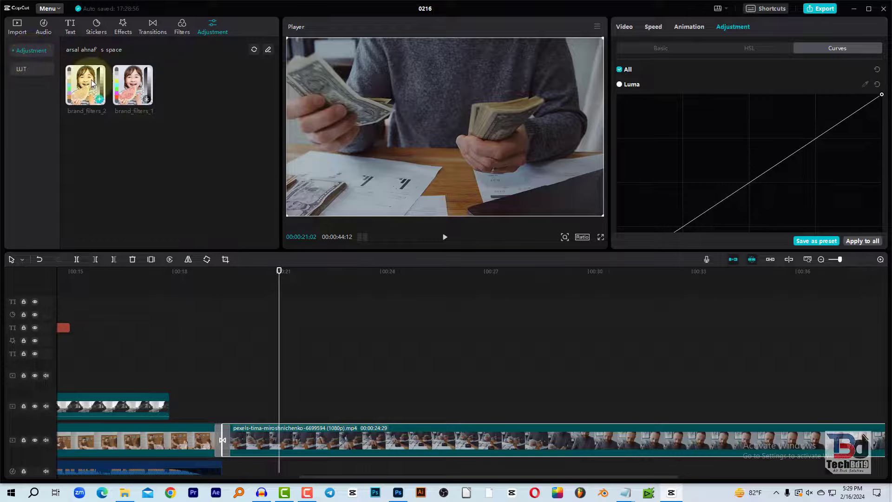
click(14, 50)
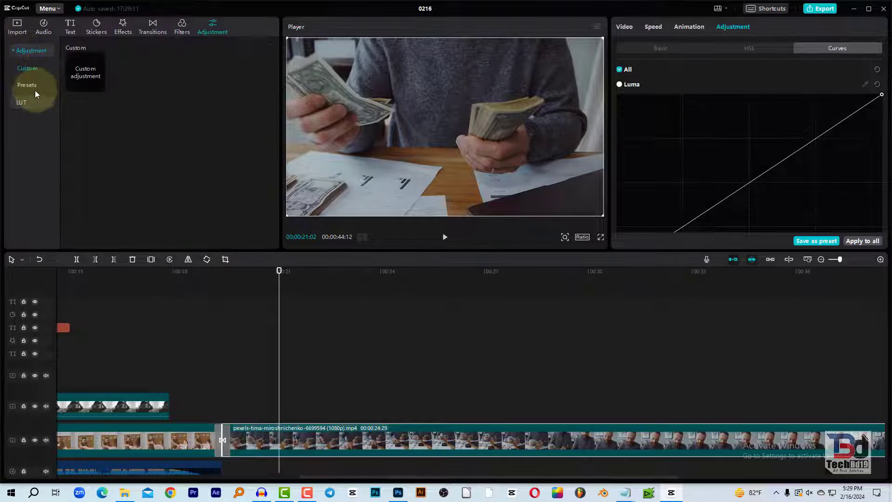
click(387, 270)
click(481, 292)
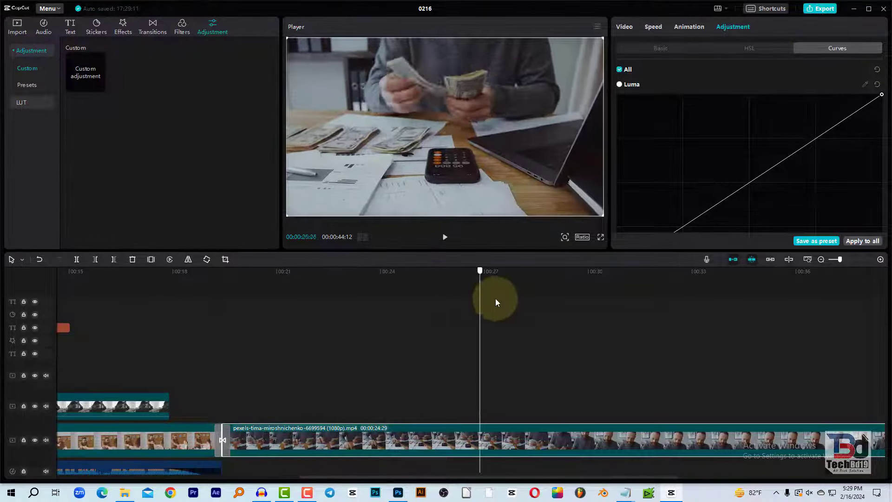
click(733, 332)
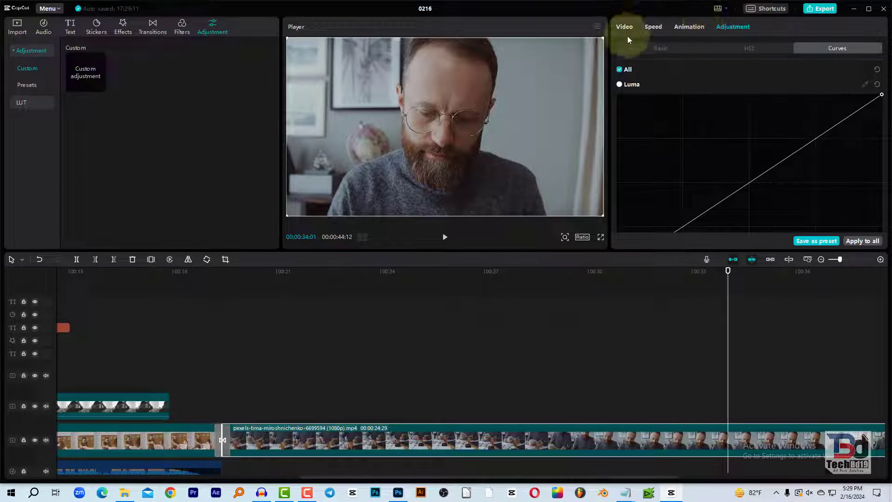
click(648, 48)
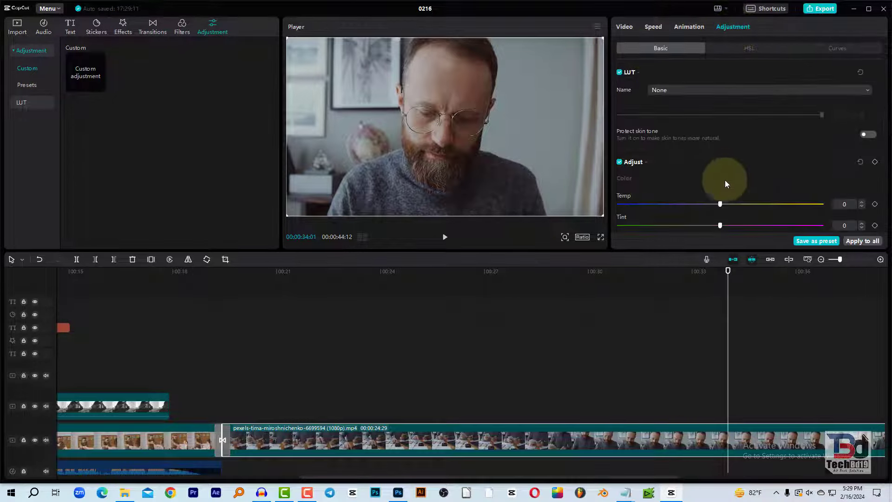
drag(719, 204, 680, 204)
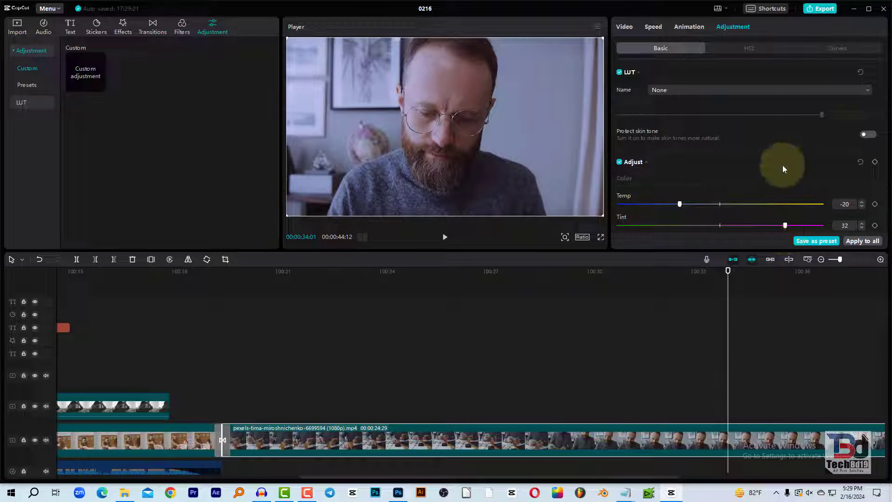
scroll(783, 165, down, 5)
scroll(780, 129, down, 4)
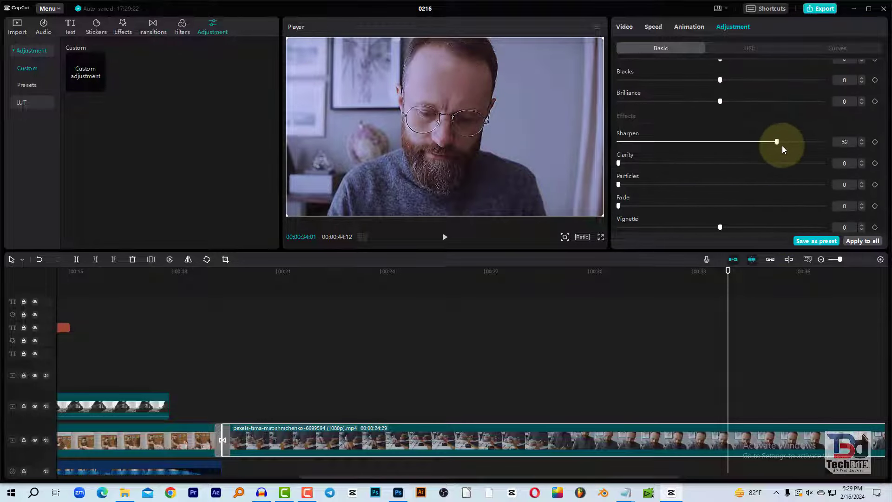
mouse_move(709, 142)
mouse_down()
mouse_move(664, 128)
mouse_move(671, 115)
mouse_up()
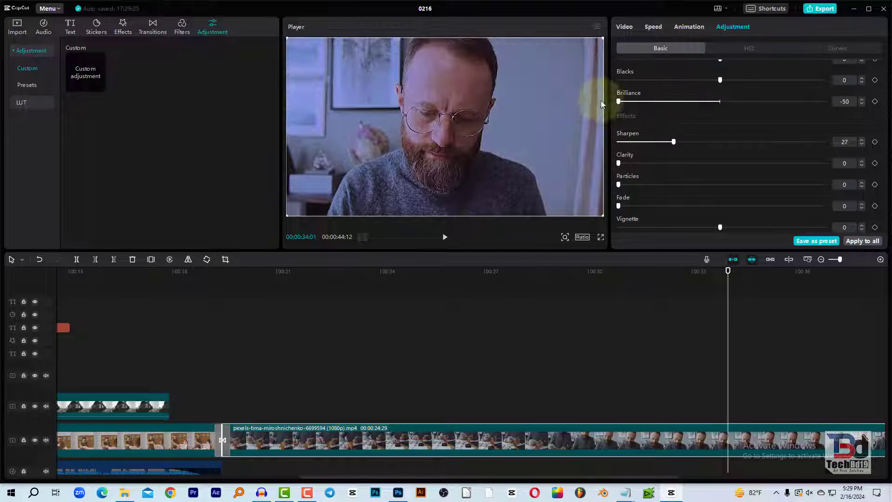
drag(740, 85, 667, 85)
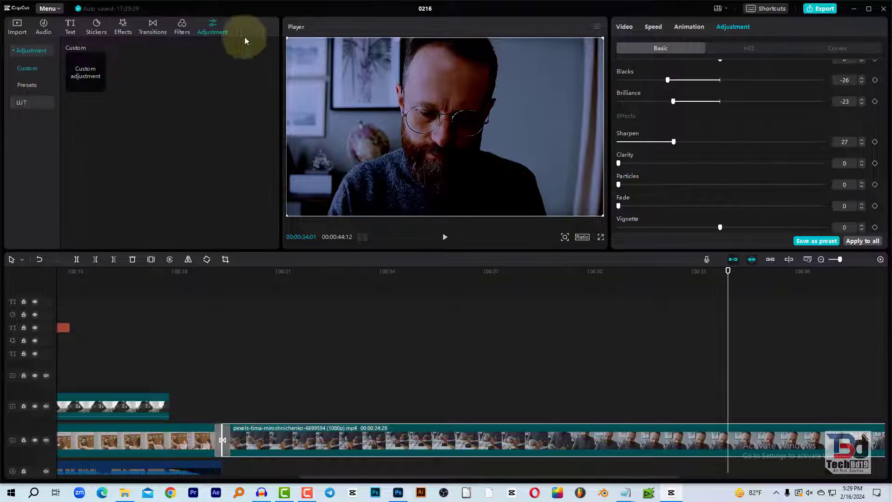
- Save these adjustments as a preset and view the saved presets list
click(822, 245)
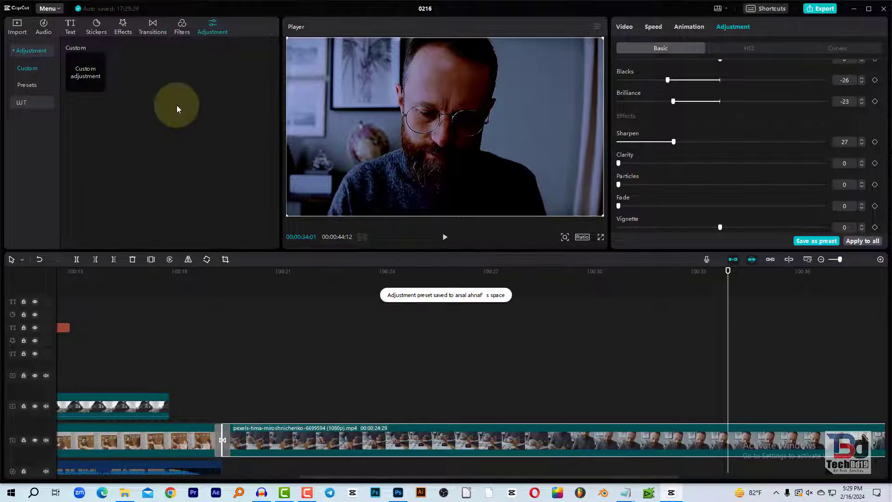
click(34, 86)
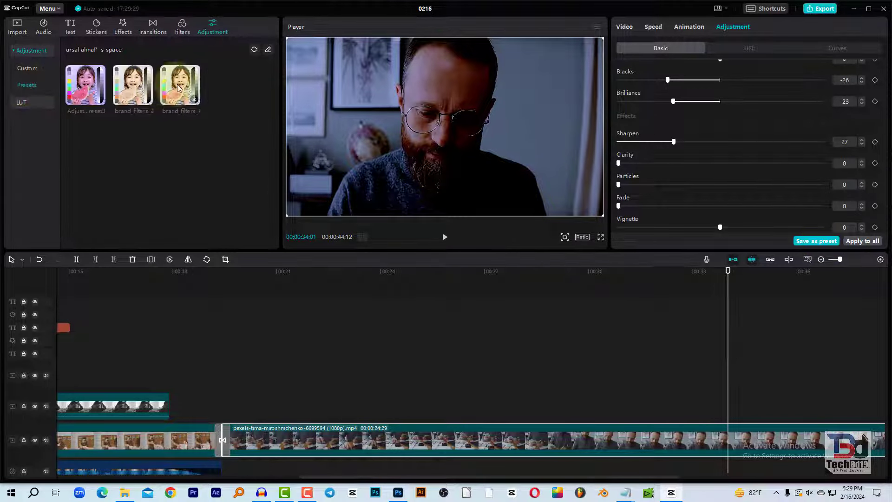
click(41, 85)
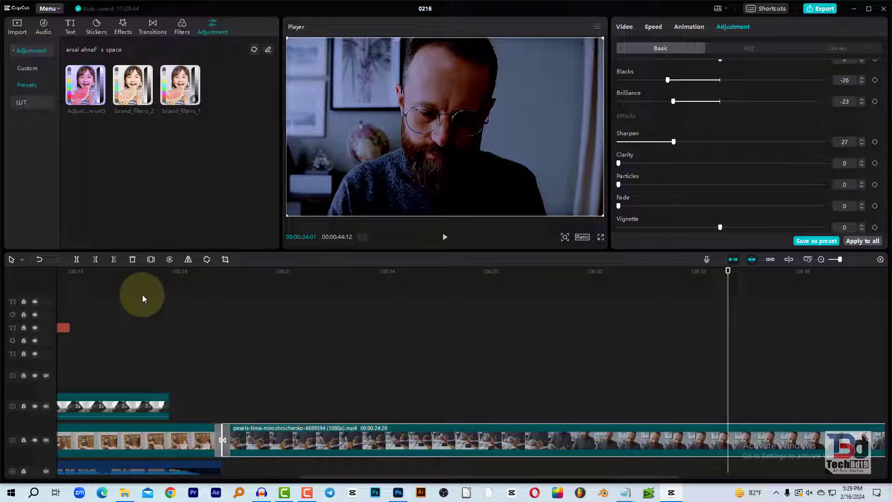
click(145, 280)
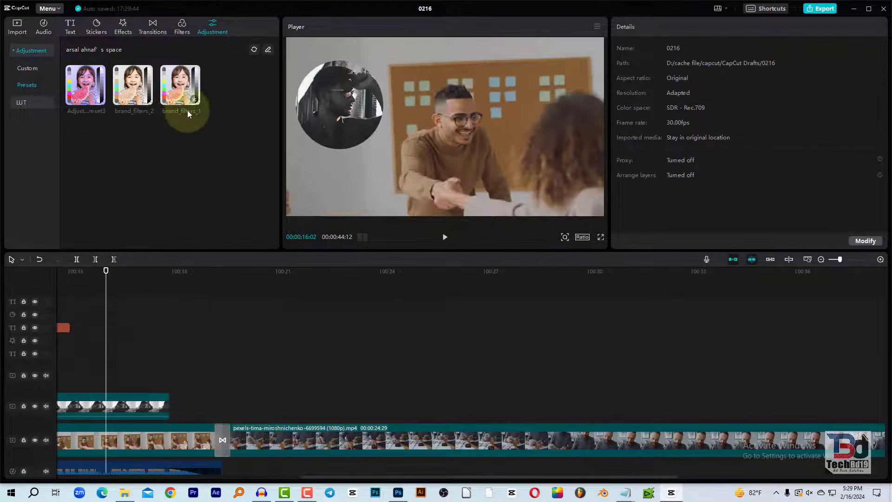
mouse_move(81, 84)
mouse_down()
mouse_move(74, 379)
mouse_move(70, 369)
mouse_up()
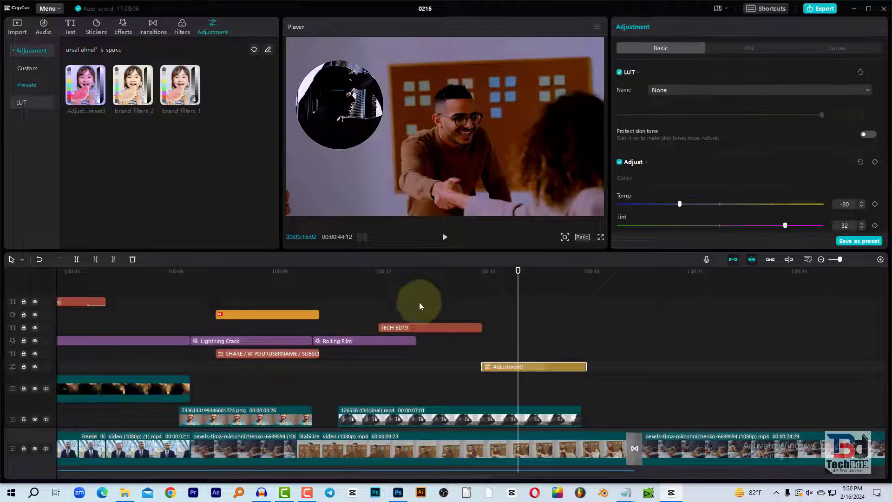
click(674, 288)
click(690, 450)
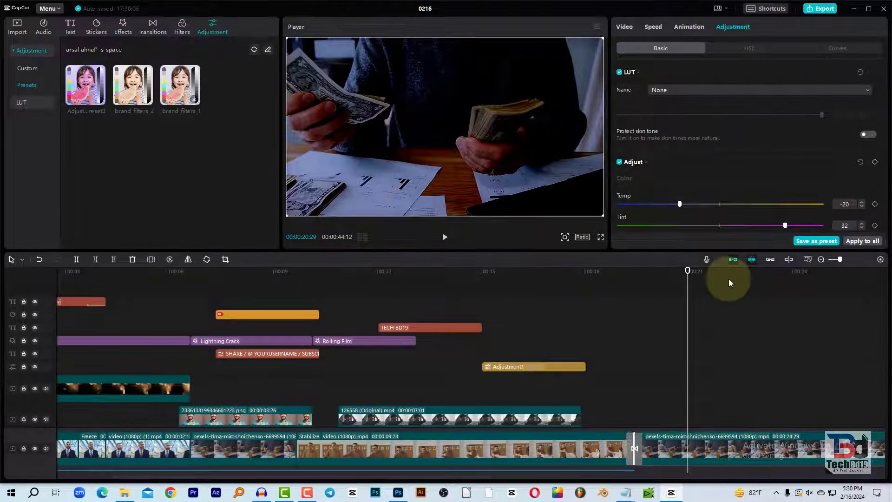
mouse_move(747, 270)
mouse_down()
mouse_move(533, 284)
mouse_move(519, 366)
mouse_up()
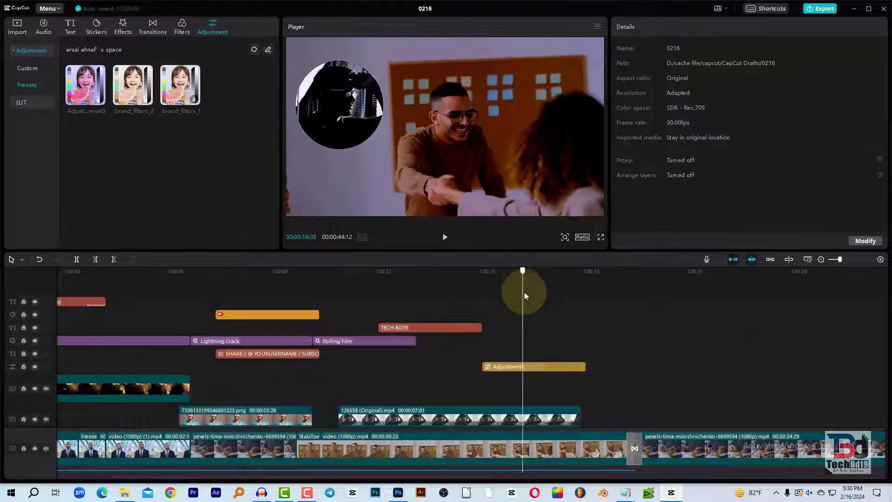
click(519, 366)
drag(585, 367, 635, 367)
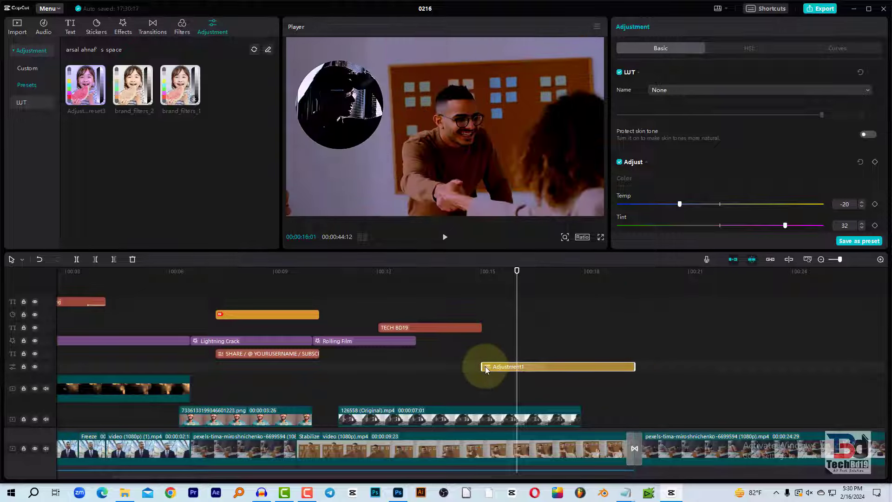
drag(487, 367, 354, 368)
click(514, 421)
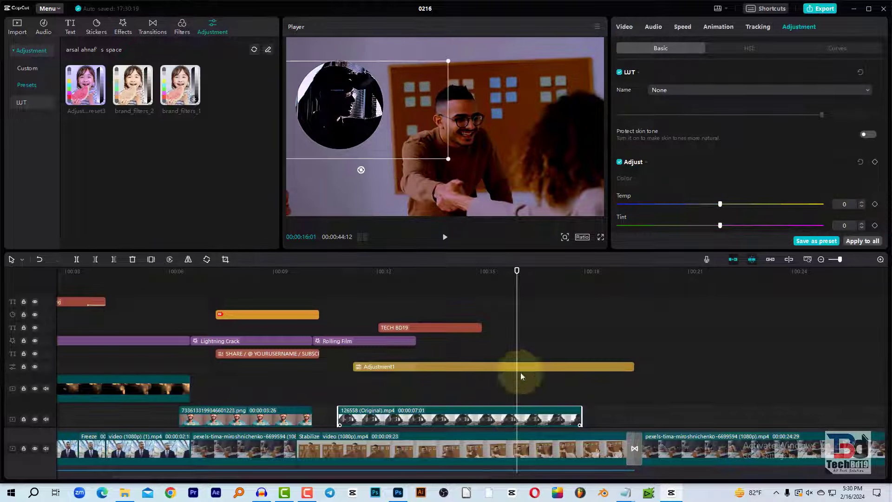
drag(507, 269, 679, 431)
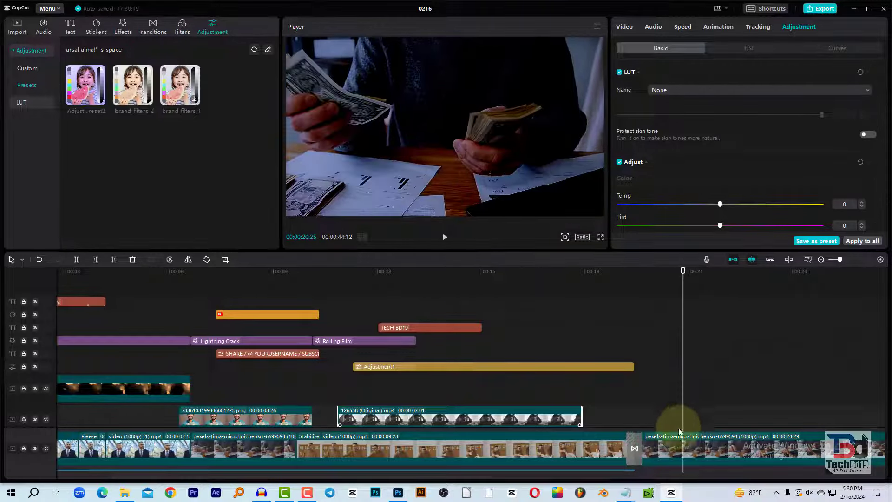
click(678, 448)
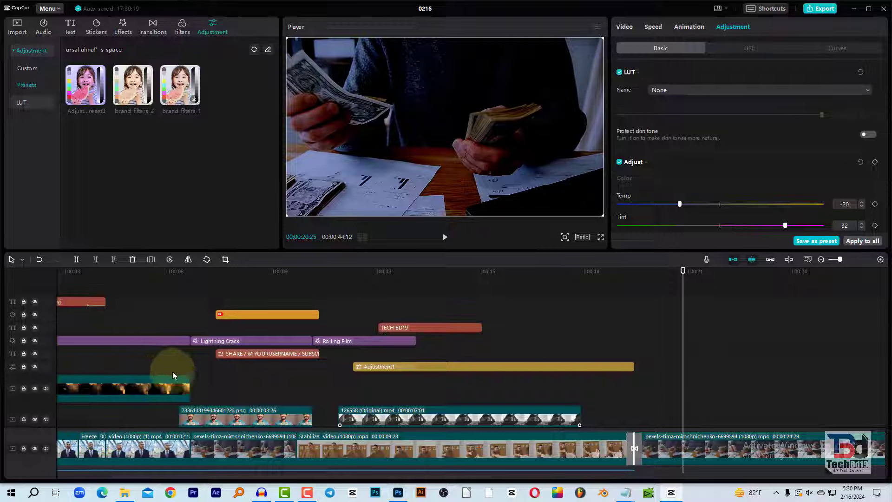
drag(407, 367, 306, 299)
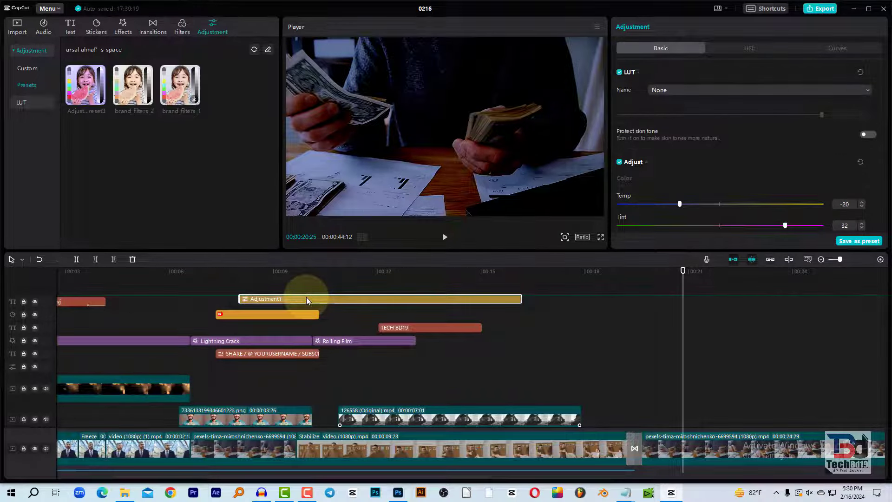
drag(306, 297, 306, 297)
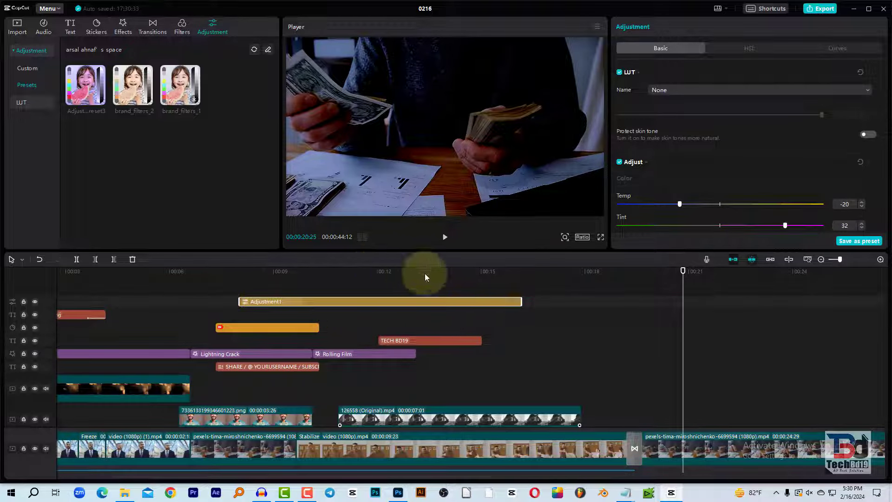
key(Delete)
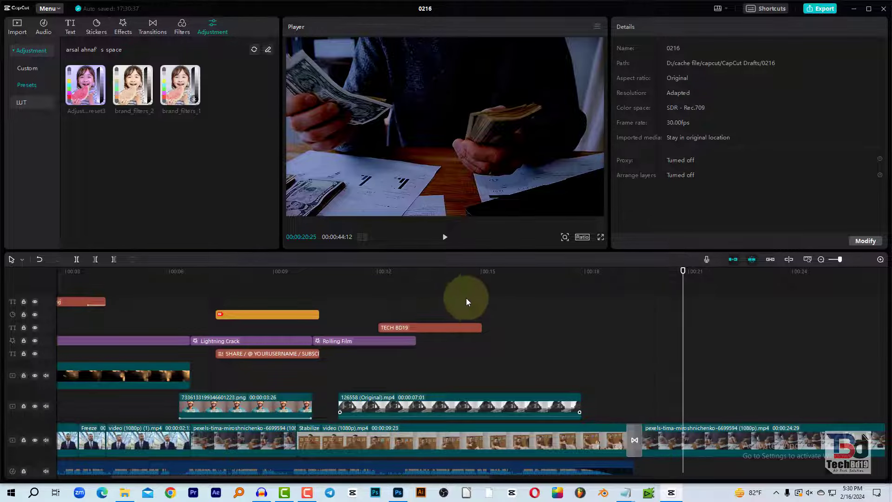
scroll(466, 297, down, 2)
- Drag the last main-track clip's right edge left so the video ends near 22 seconds
scroll(412, 296, down, 3)
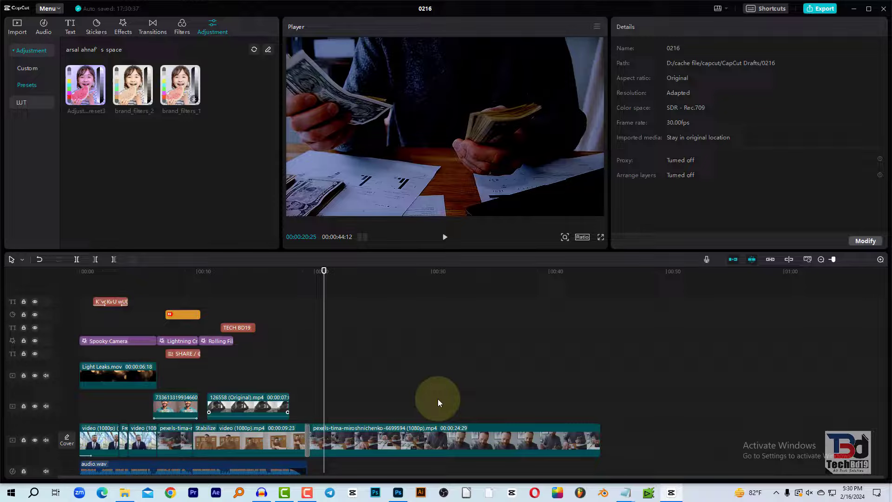
drag(600, 442, 341, 428)
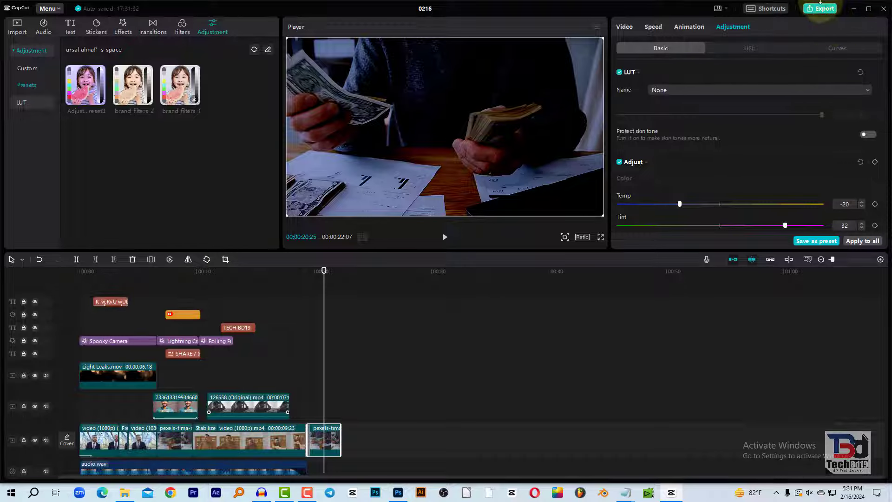
- Set the export location to a new TEST folder on the Desktop
click(822, 10)
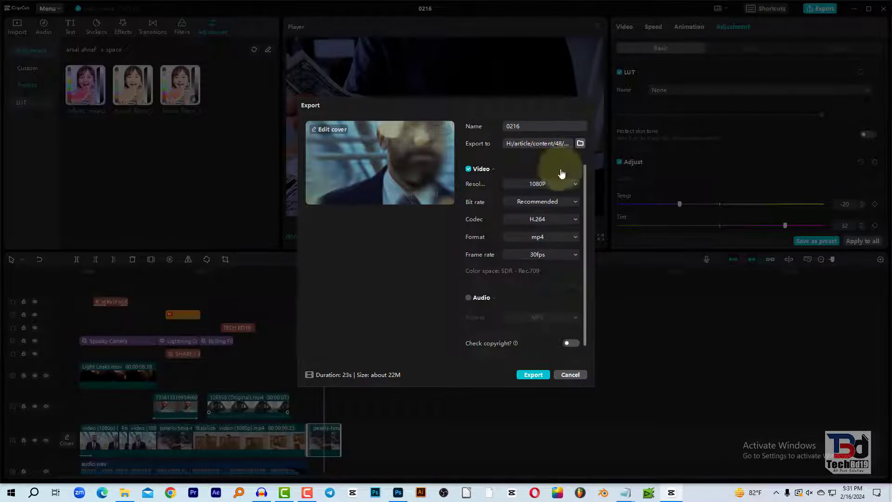
click(581, 144)
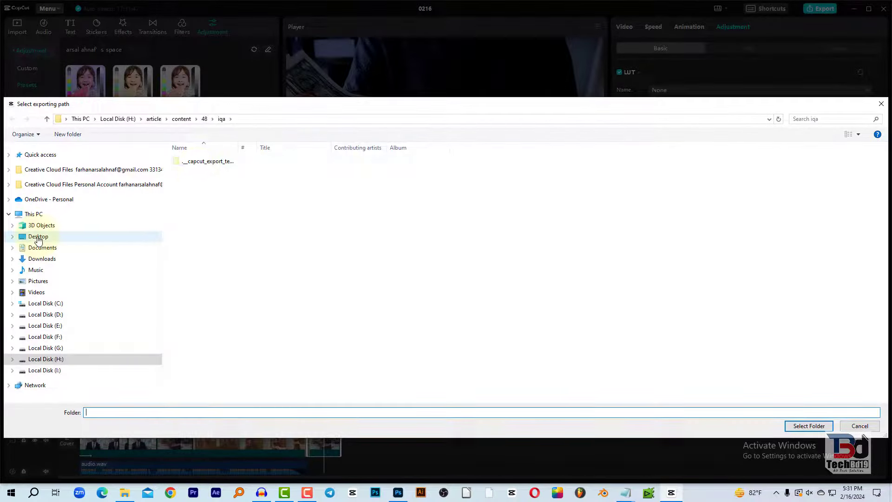
click(44, 236)
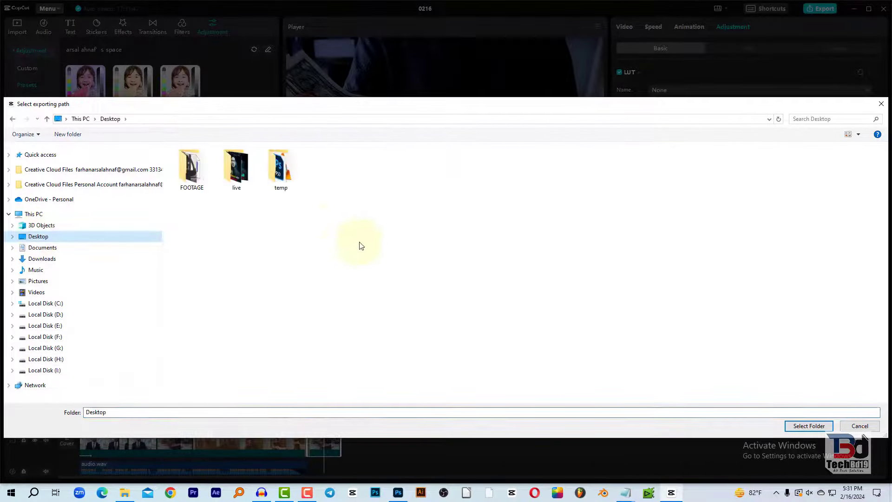
right_click(278, 215)
mouse_move(335, 313)
click(383, 313)
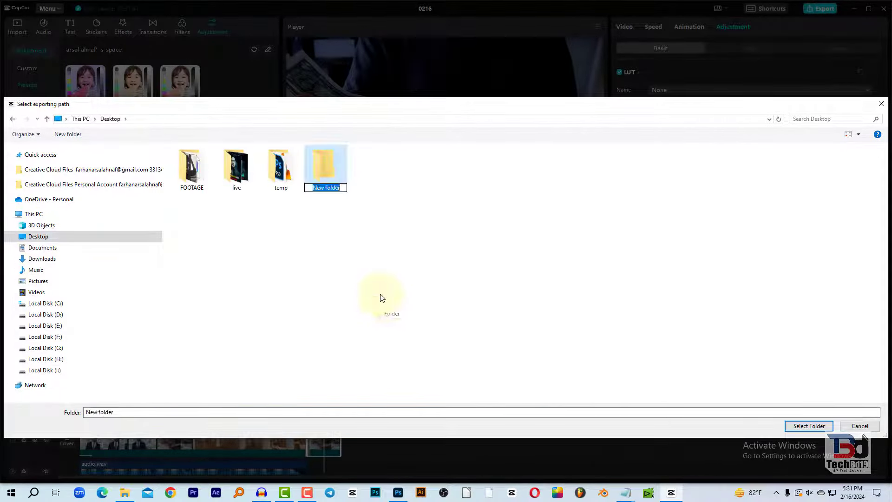
text(TEST)
key(Return)
key(Return)
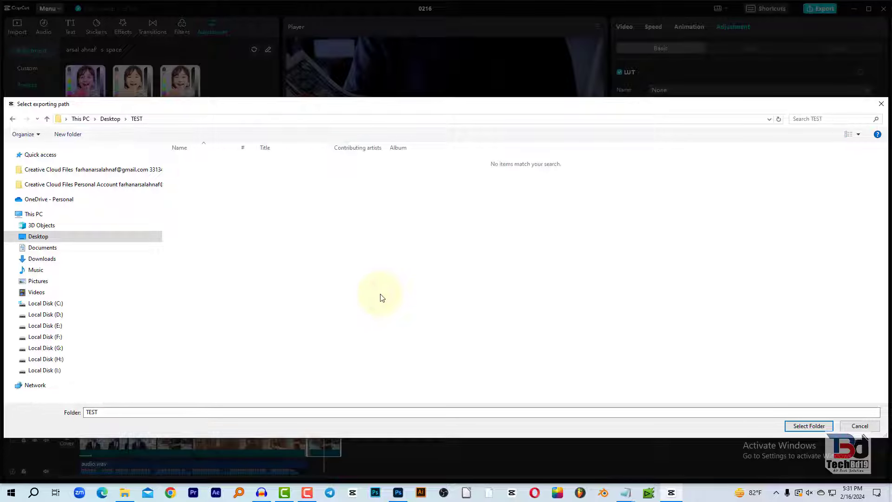
click(809, 426)
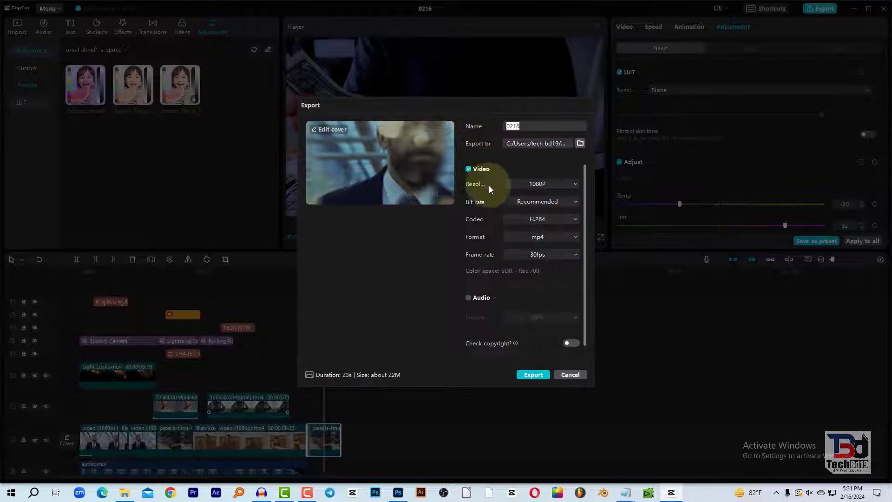
- Keep the resolution at 1080P and export the video
click(530, 185)
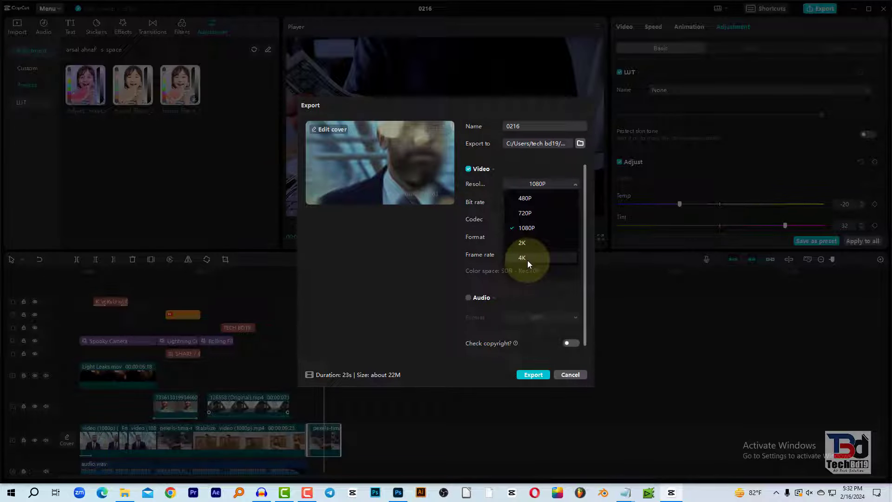
click(538, 228)
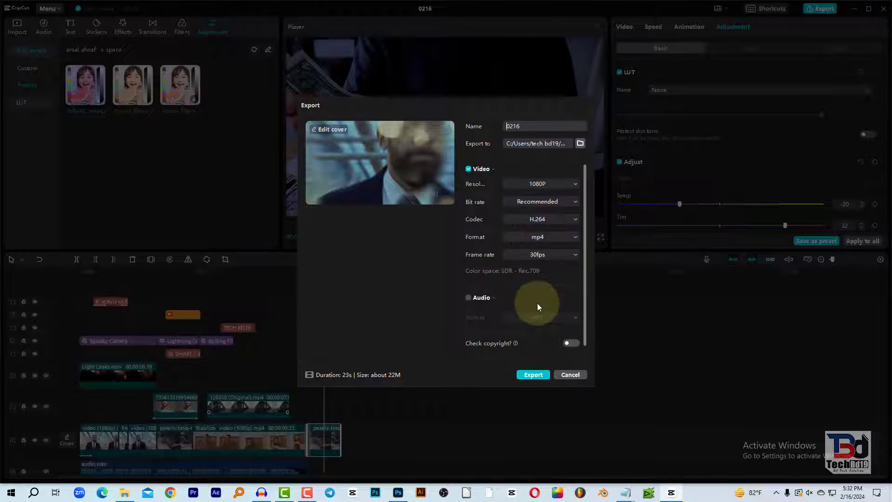
click(534, 374)
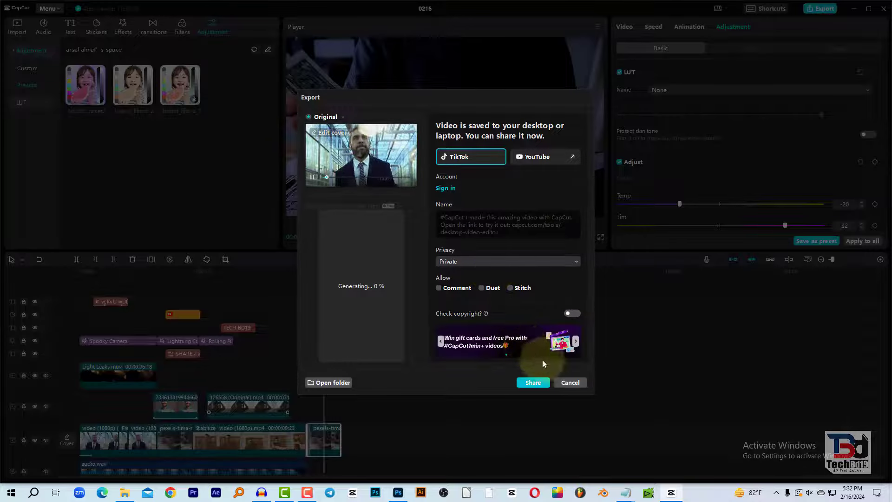
- Play the exported 0216 video from the TEST folder in VLC, then close the player
click(561, 383)
click(672, 493)
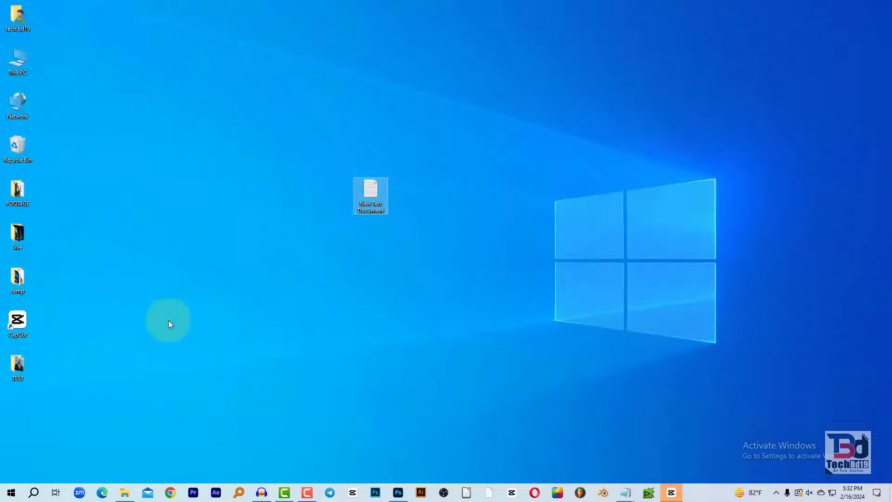
double_click(19, 365)
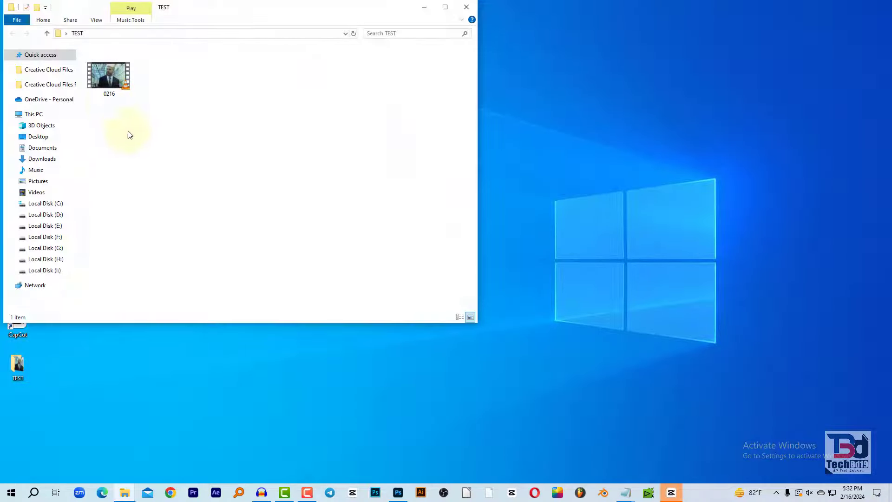
click(107, 93)
double_click(107, 92)
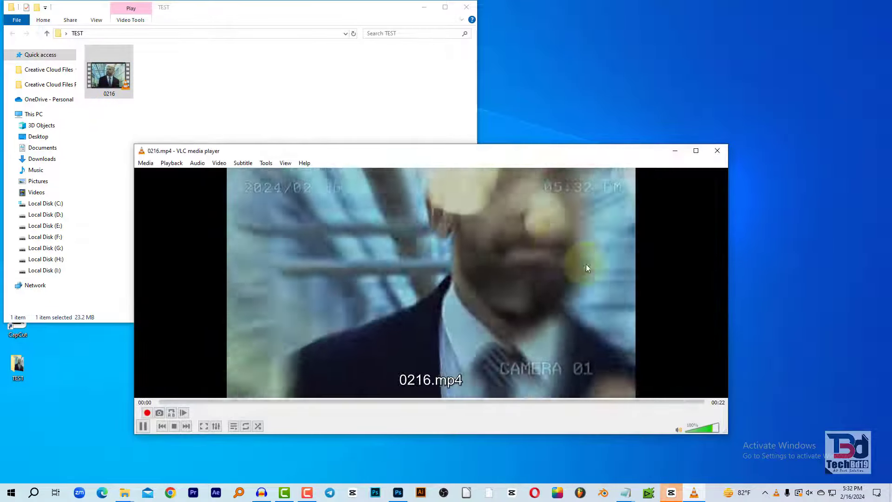
click(718, 151)
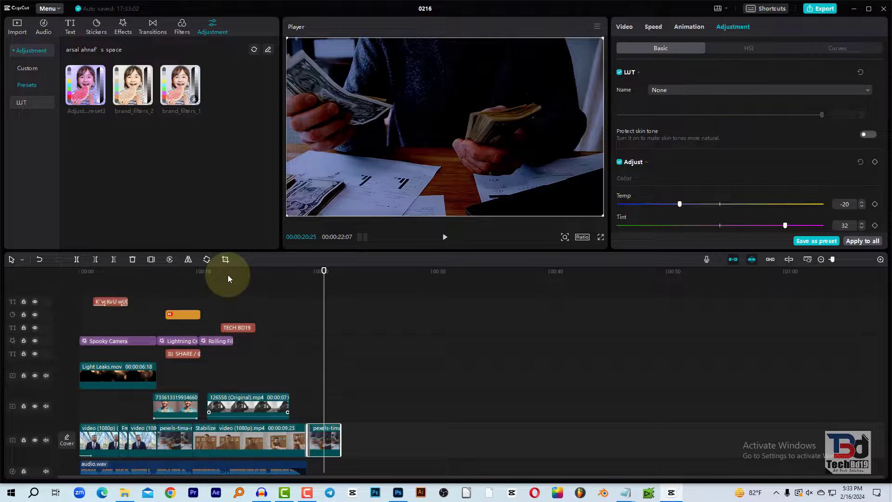